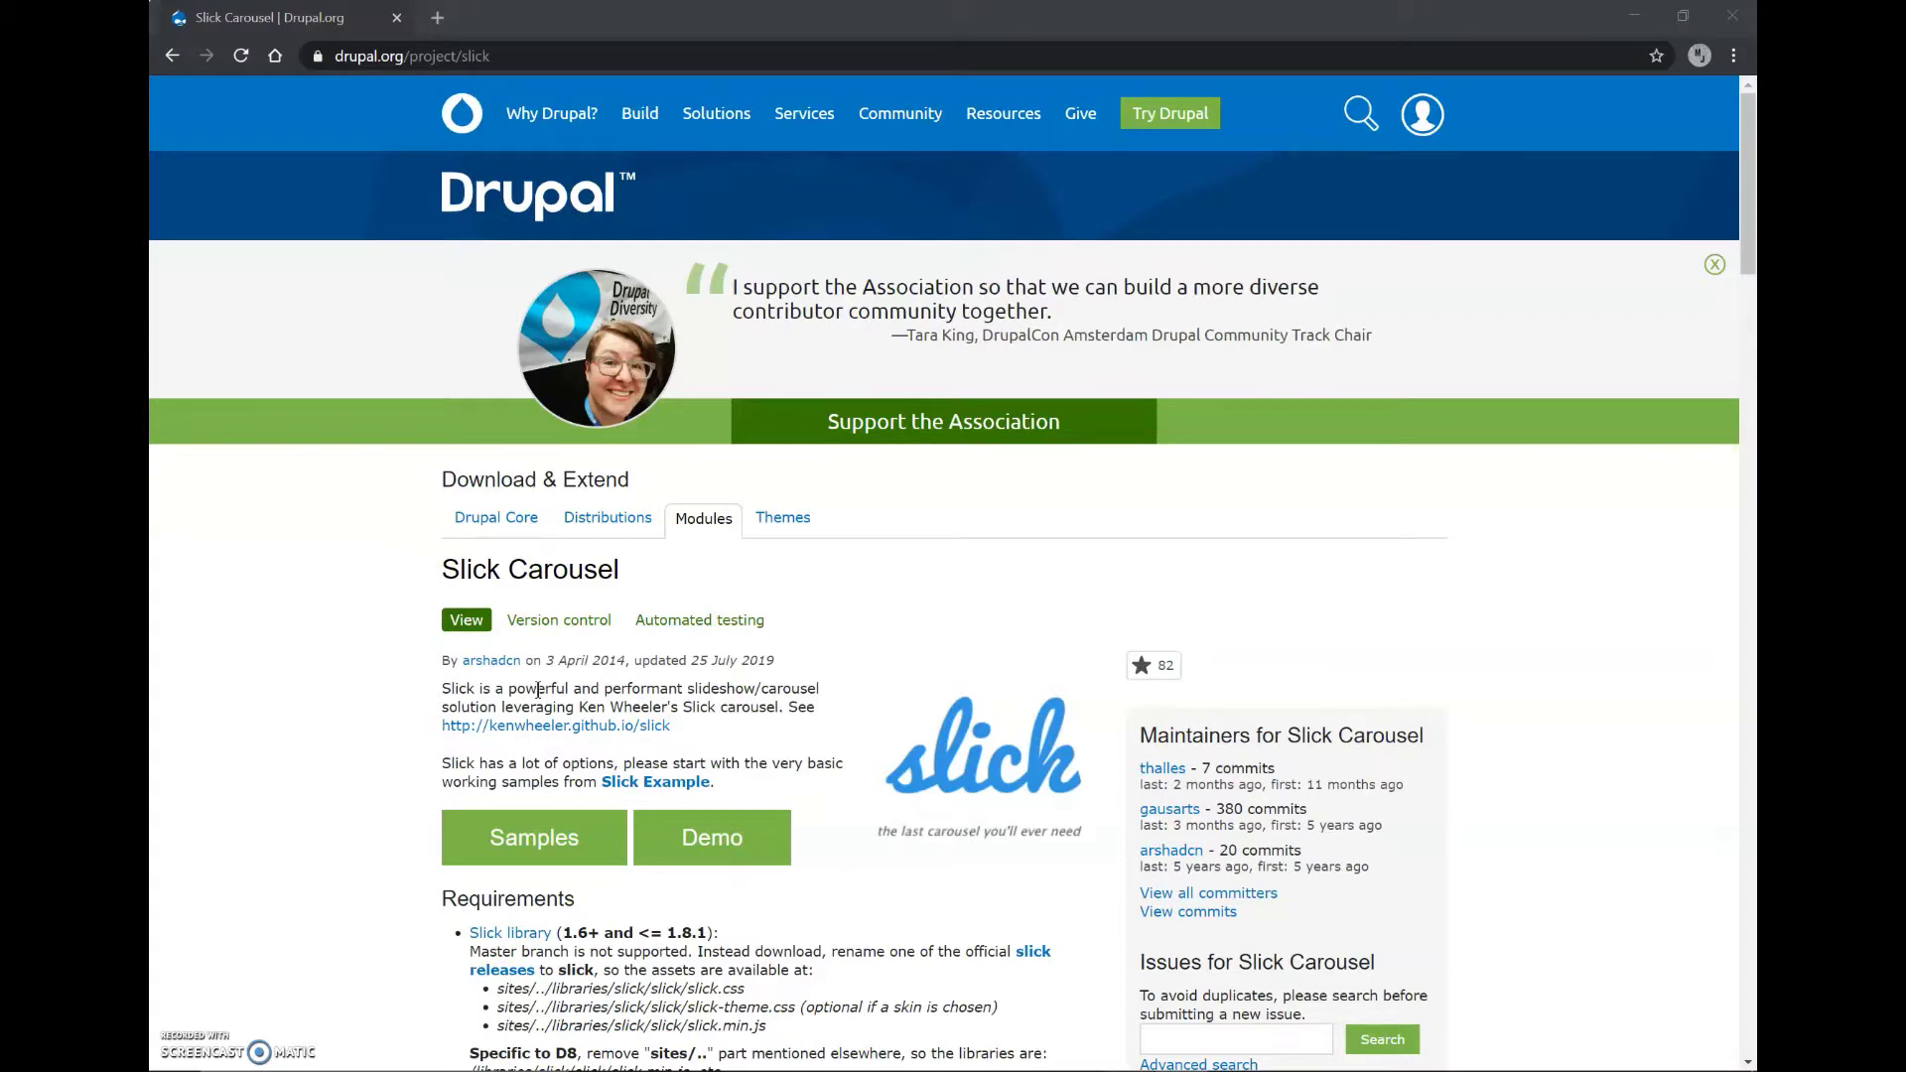
Open the Slick library releases, Libraries API, jQuery Easing and Blazy links in background tabs
scroll(537, 689, down, 2)
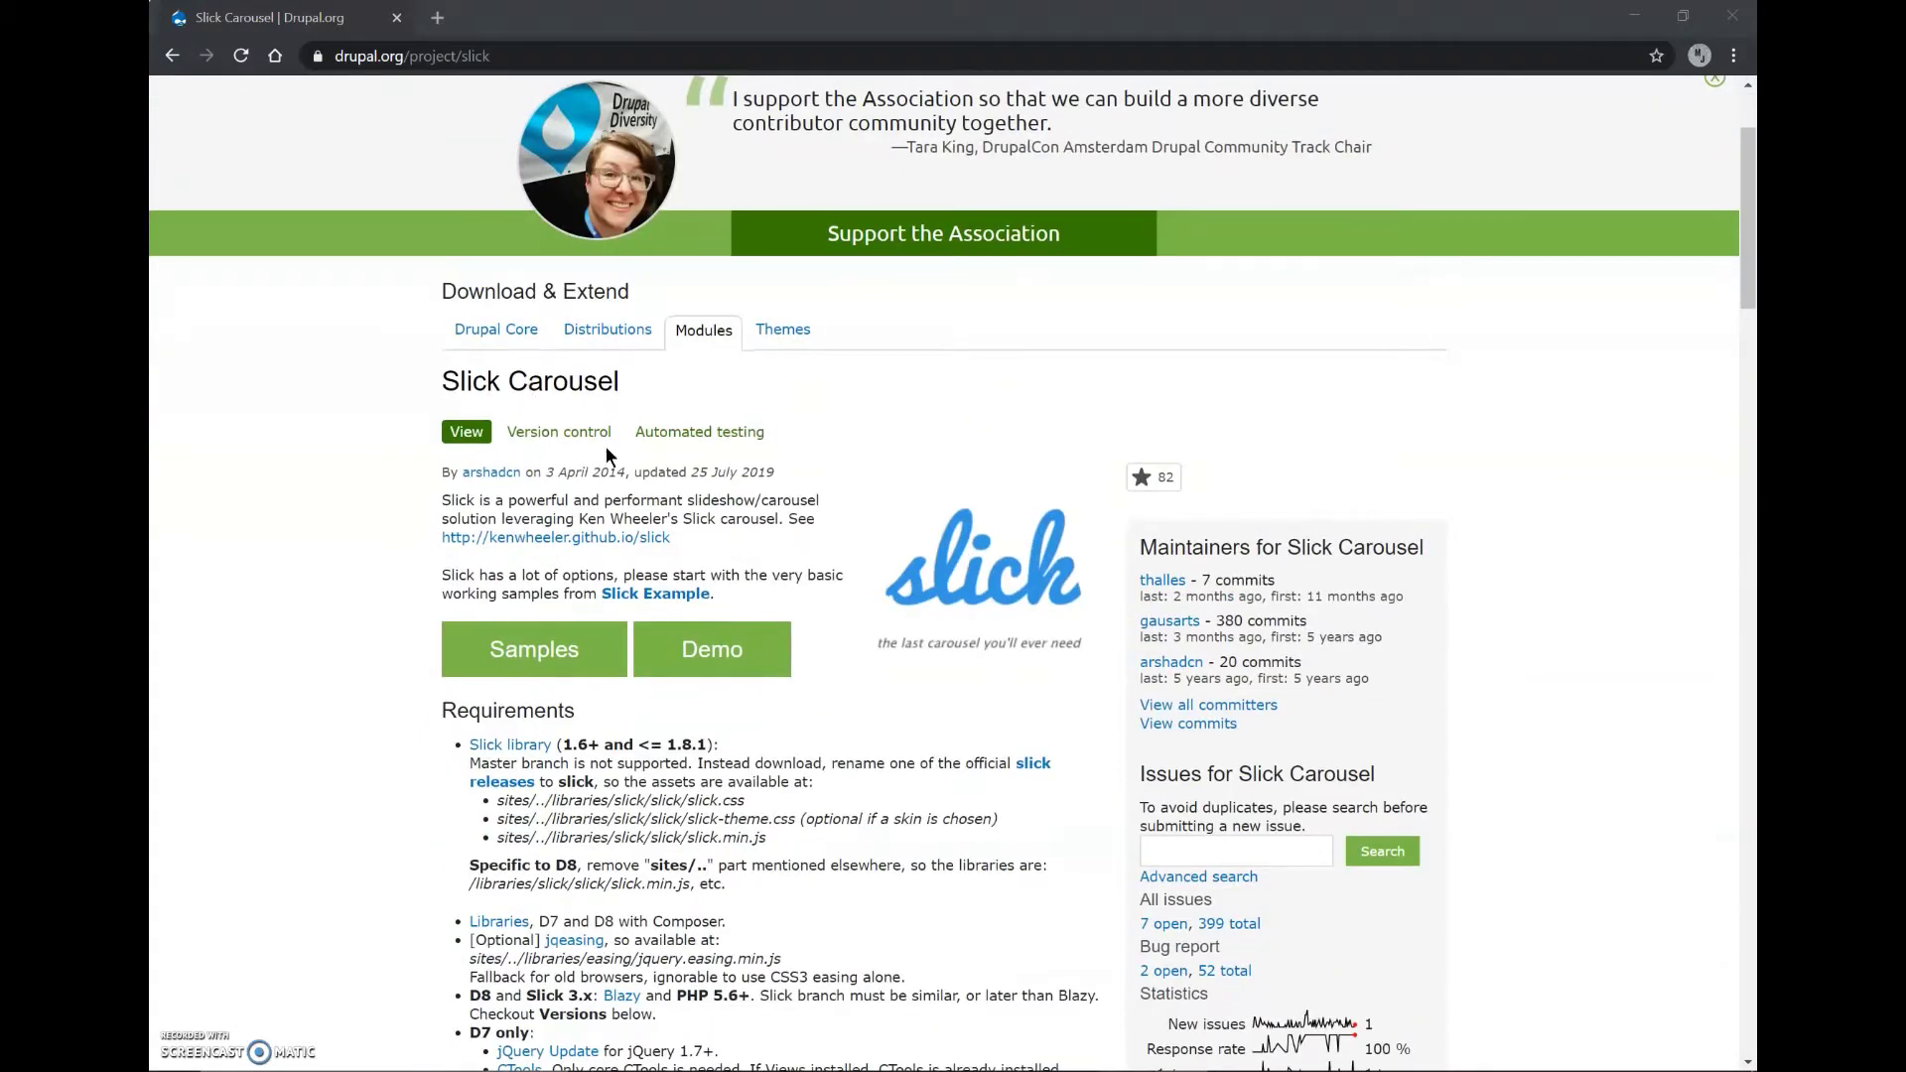
middle_click(520, 754)
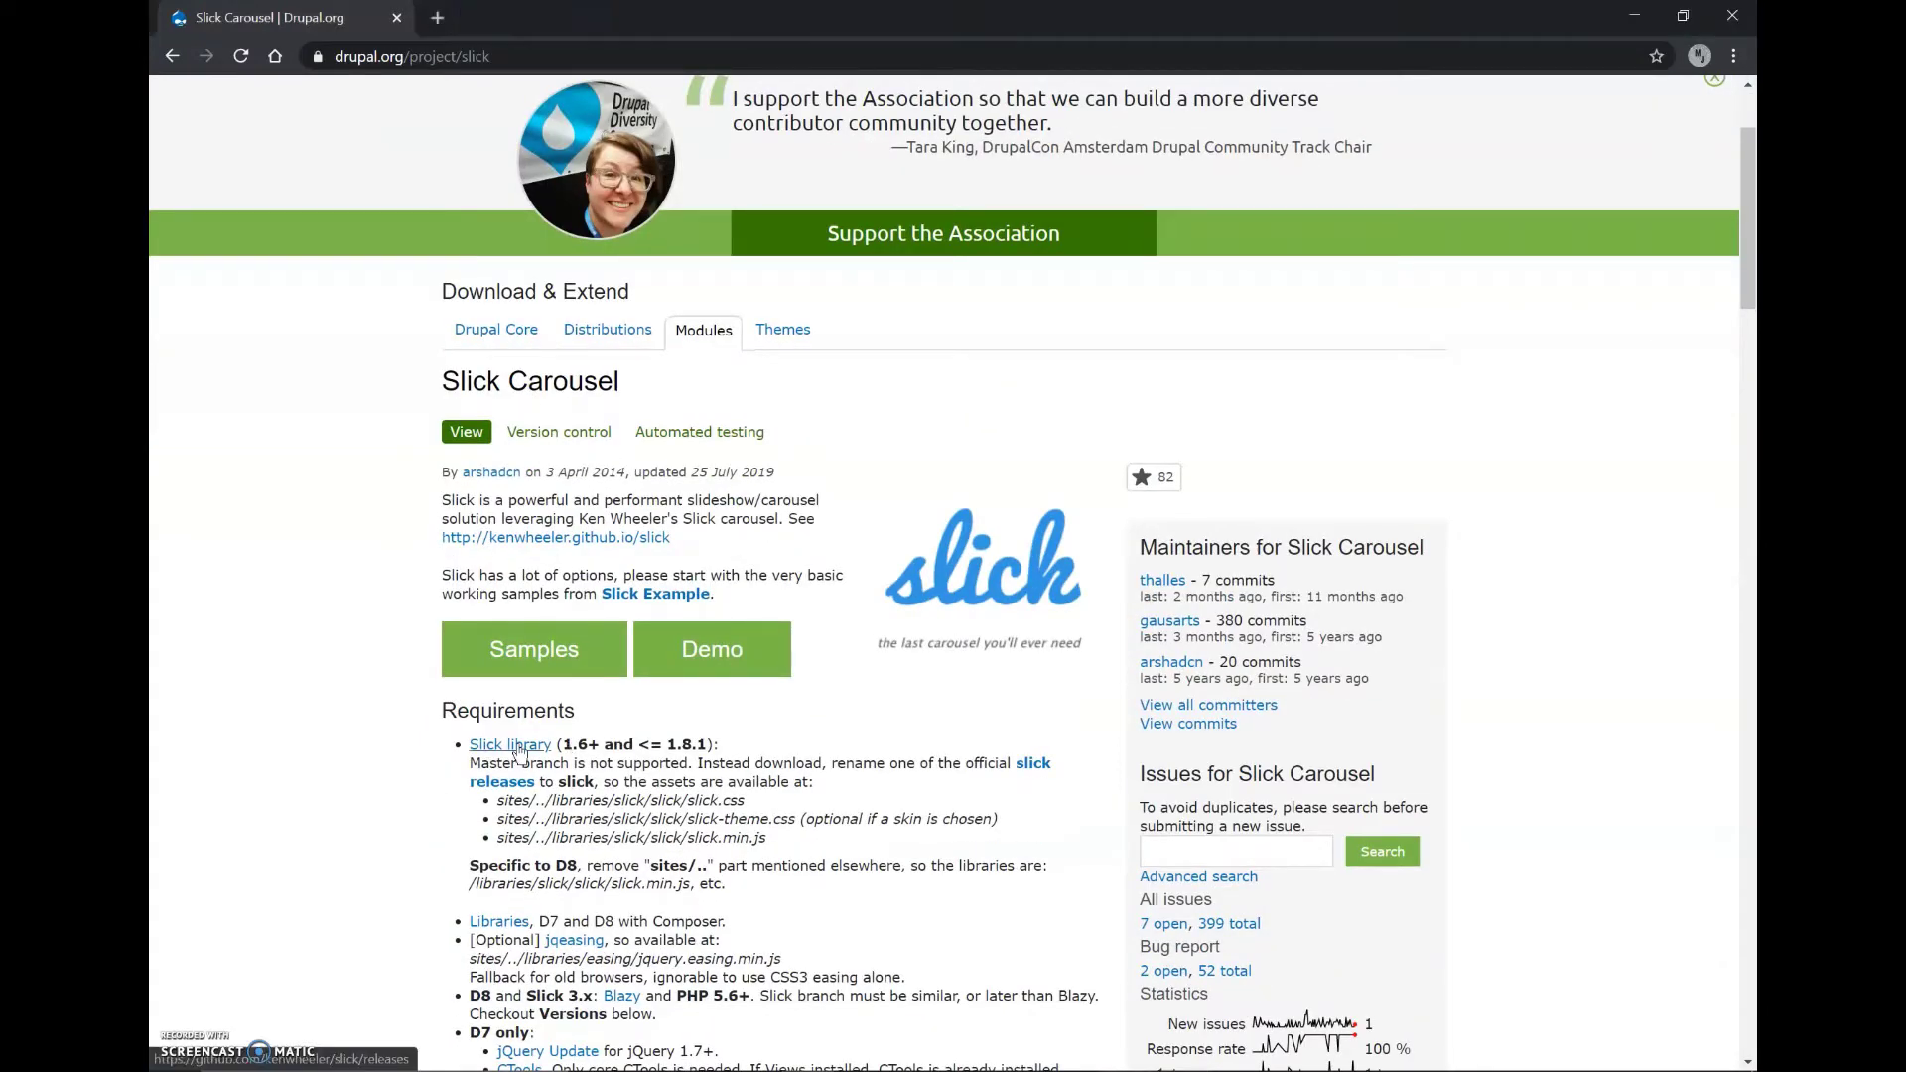
middle_click(501, 924)
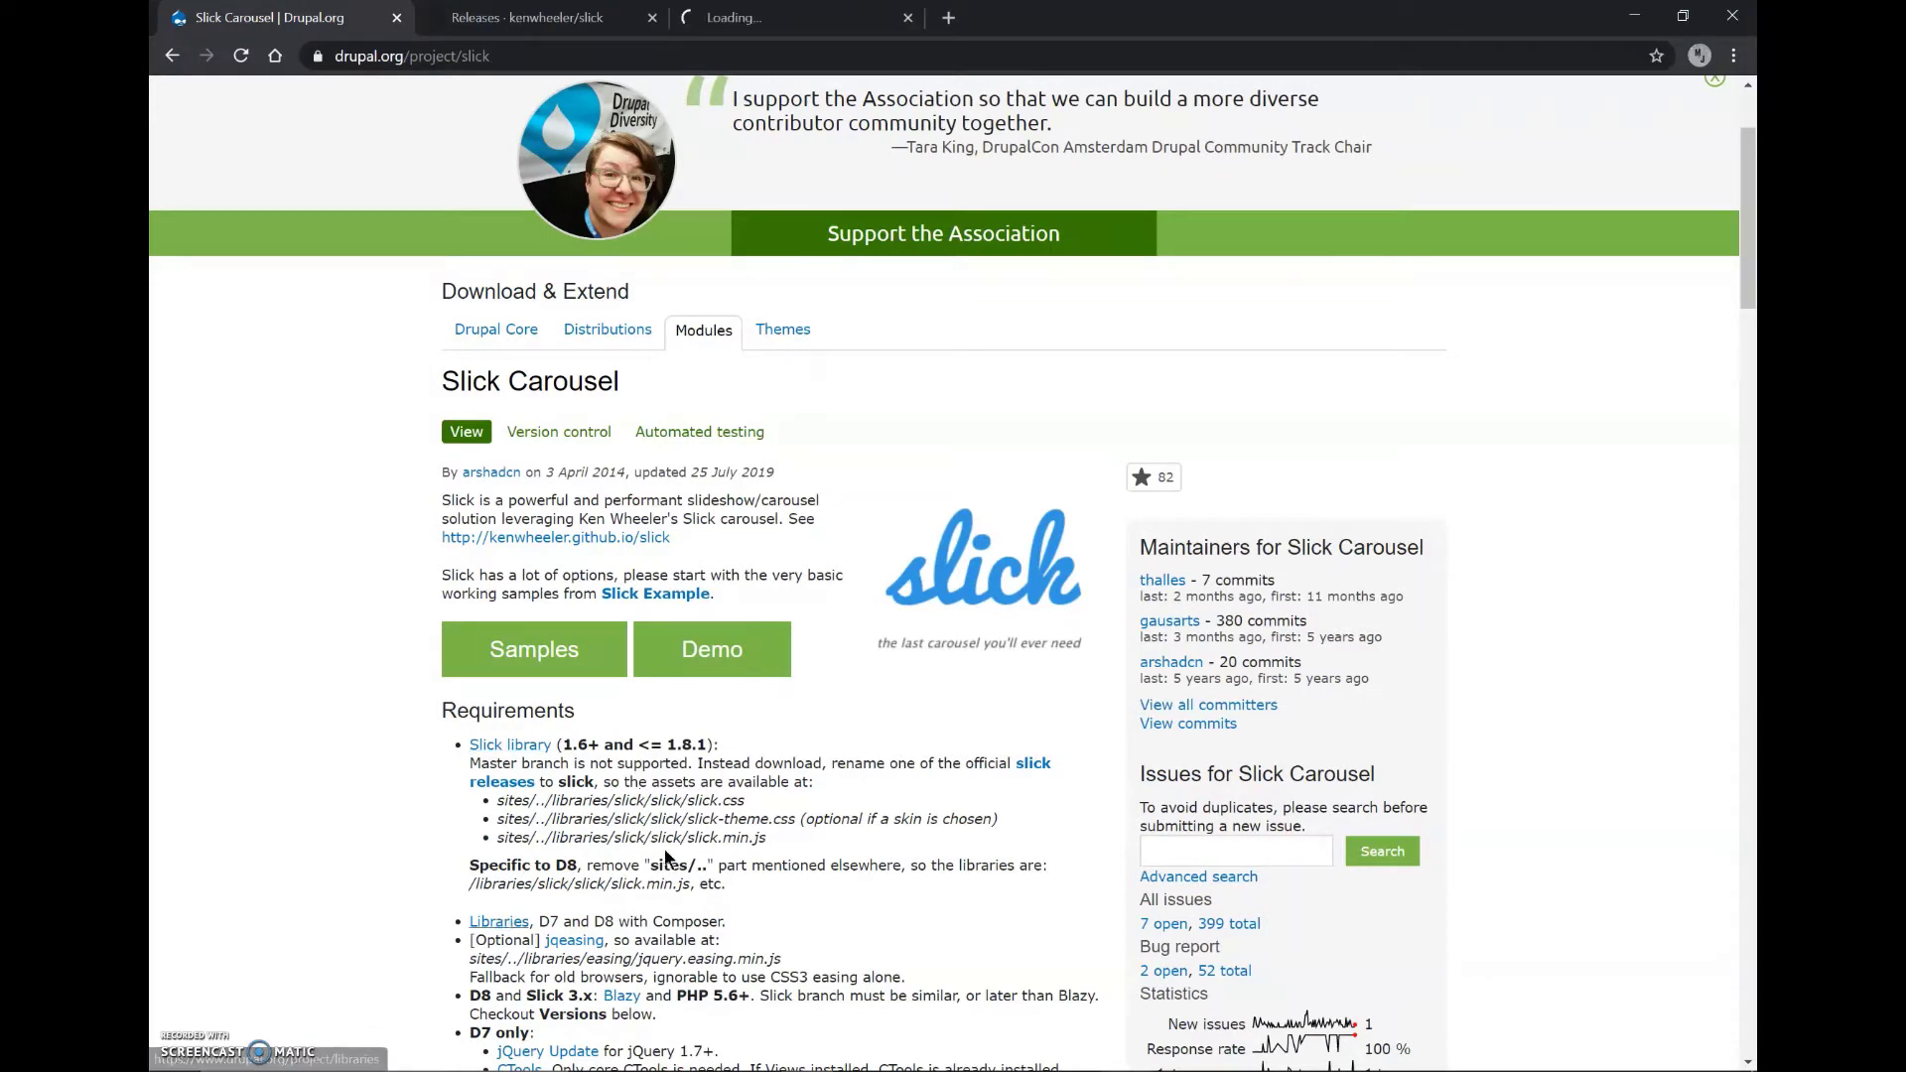
scroll(664, 860, down, 1)
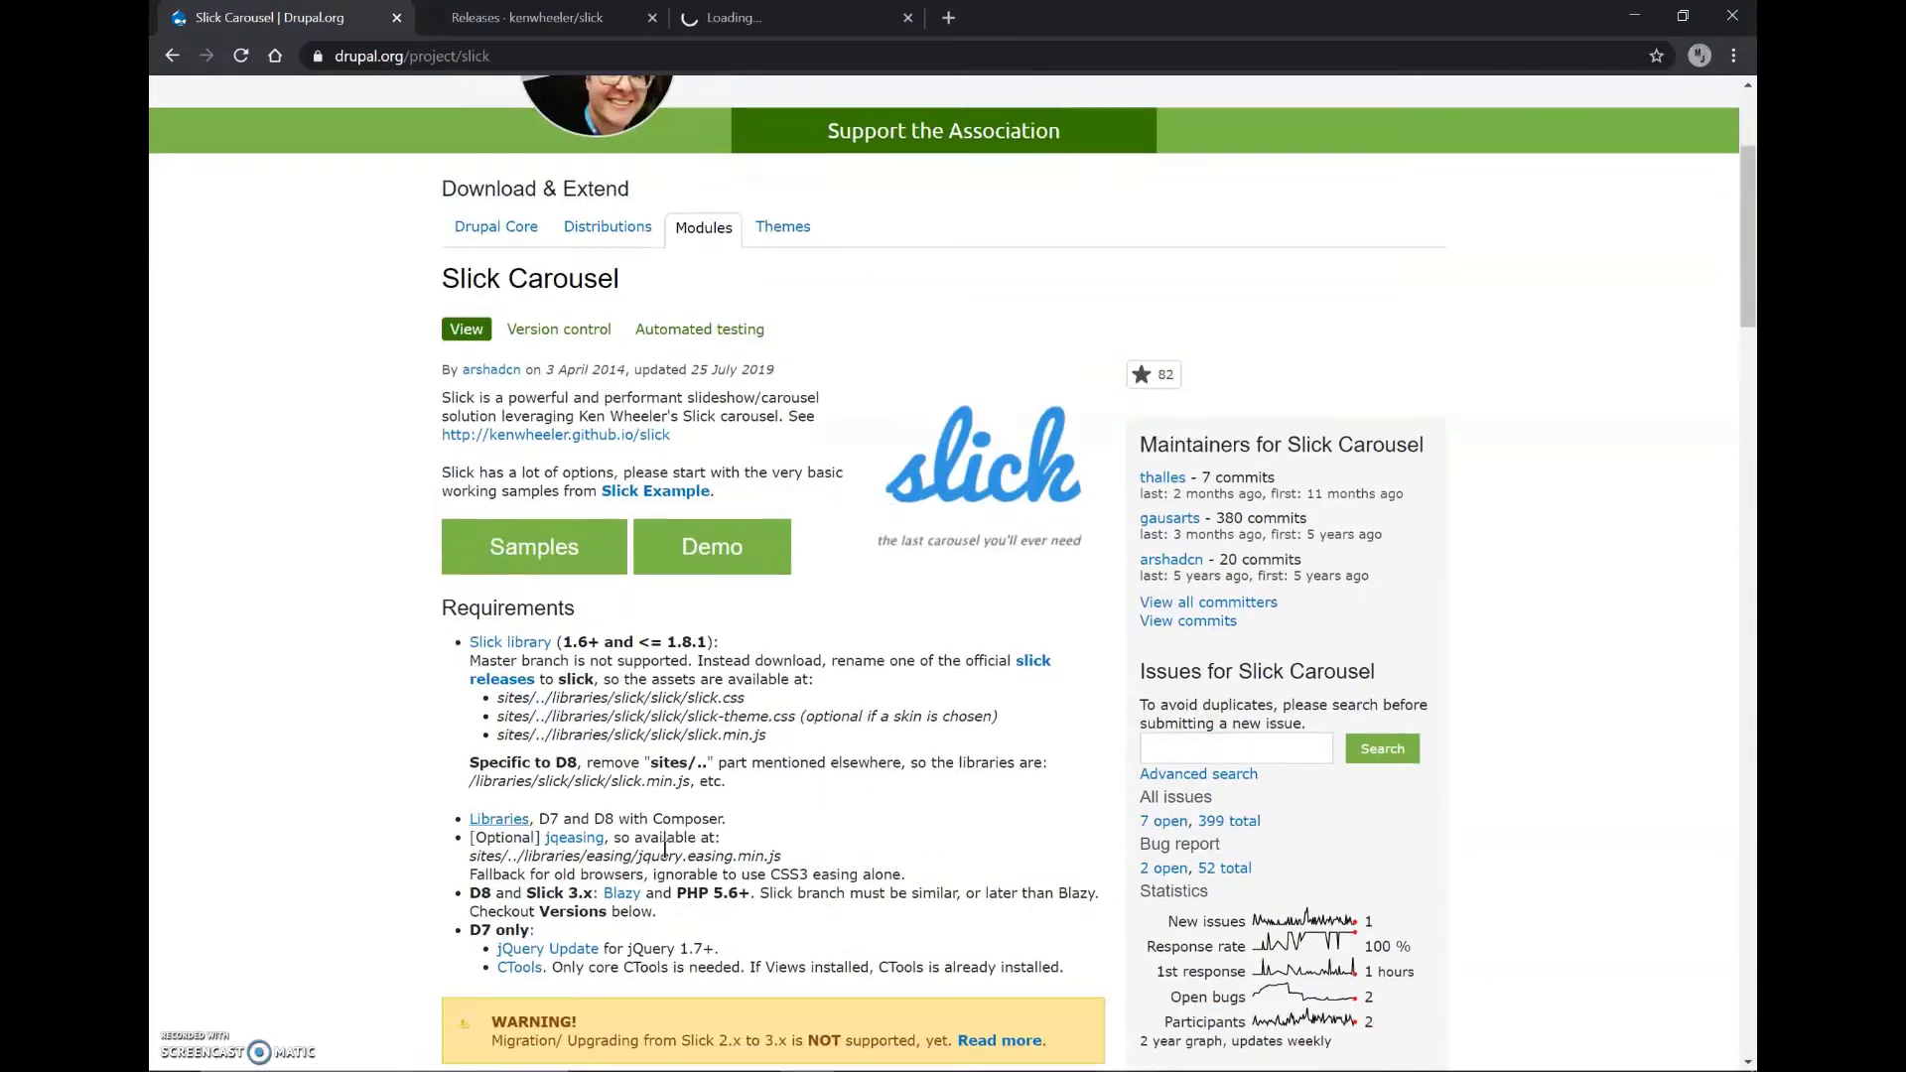
middle_click(576, 838)
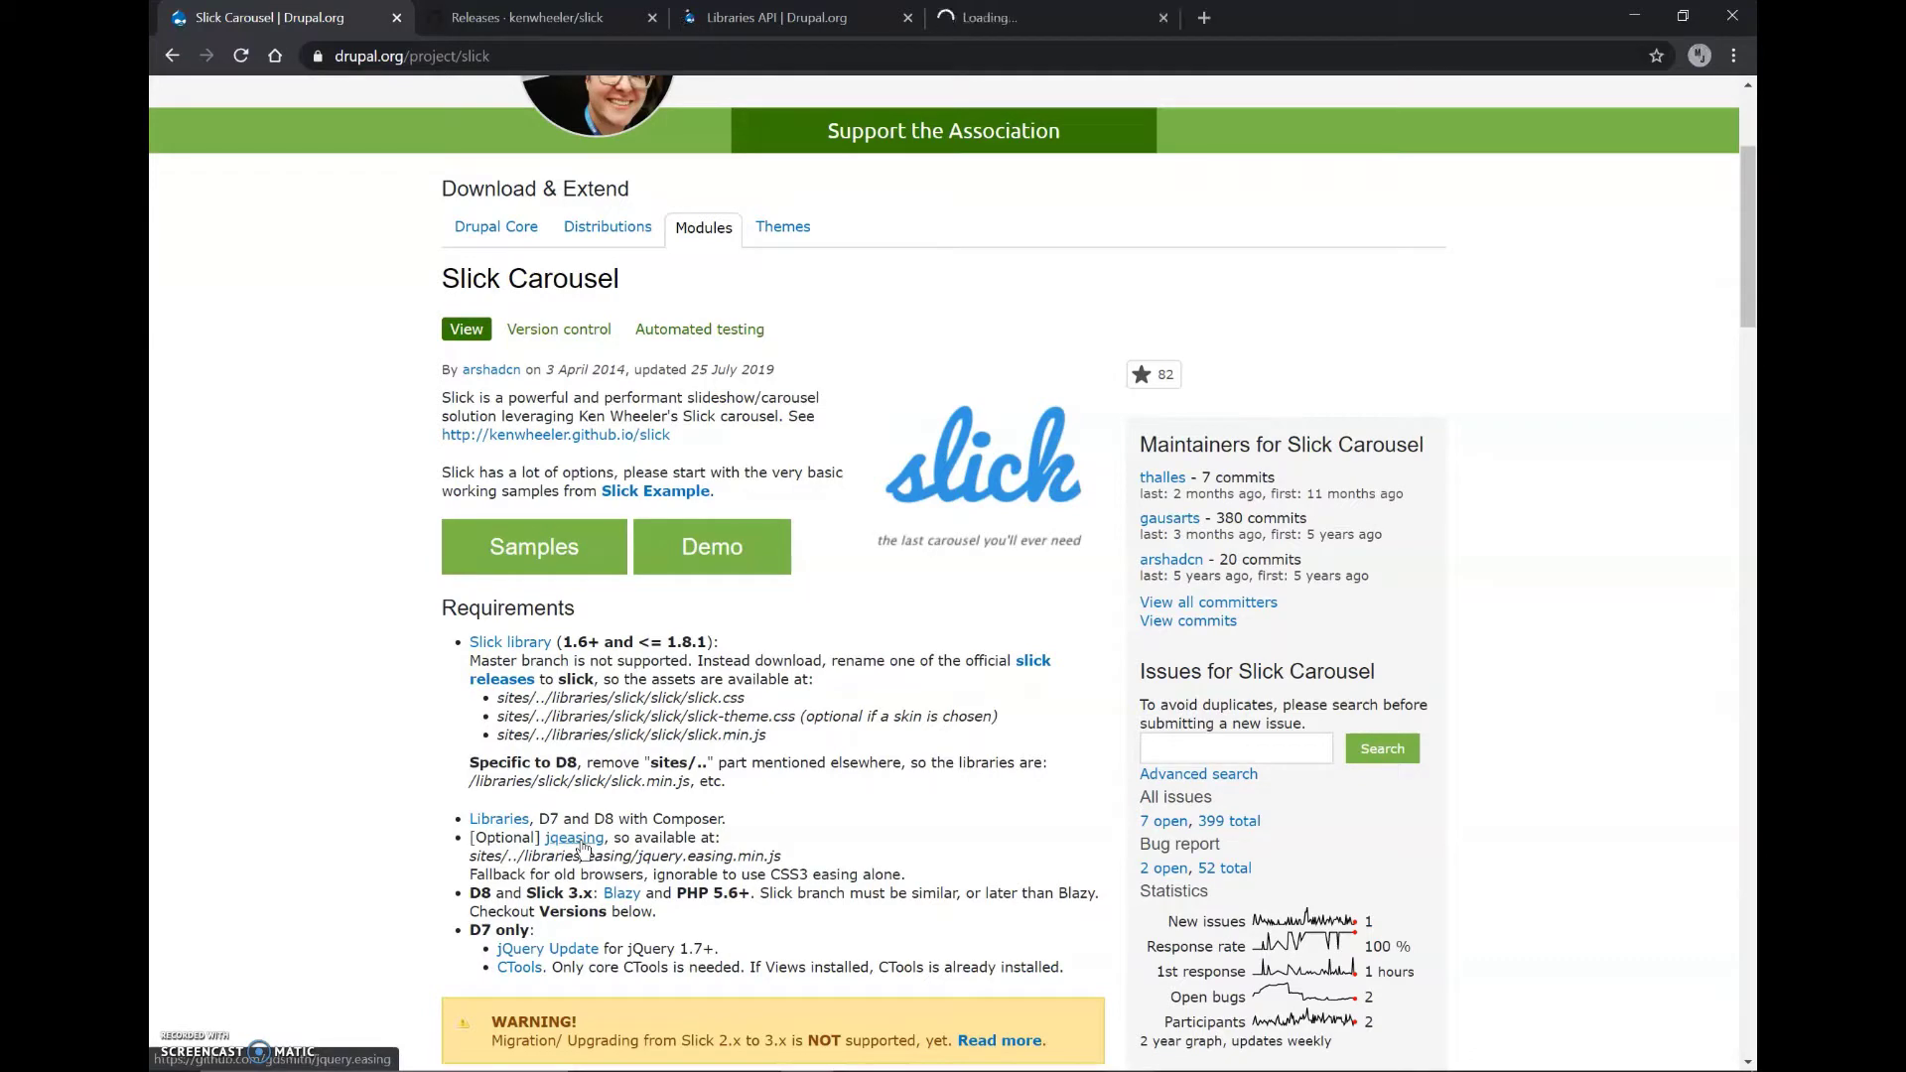
middle_click(624, 893)
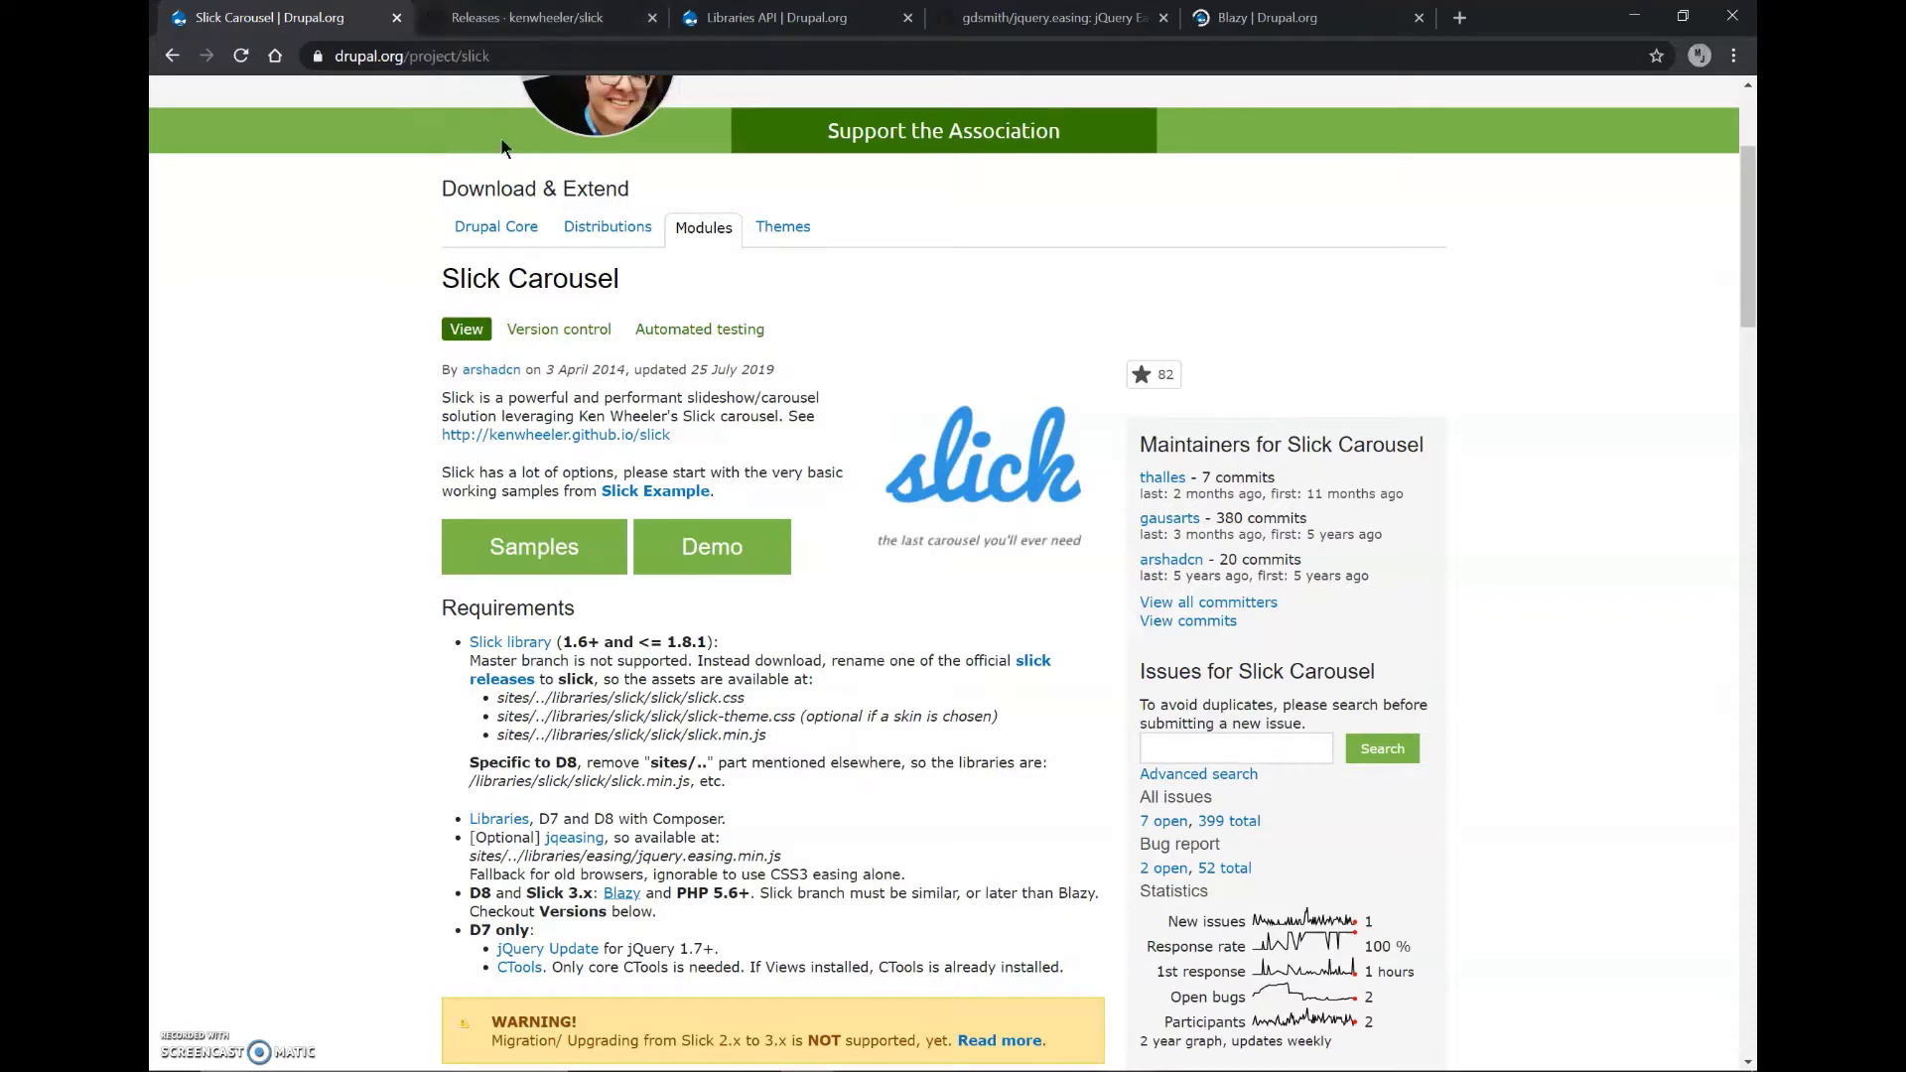
click(526, 16)
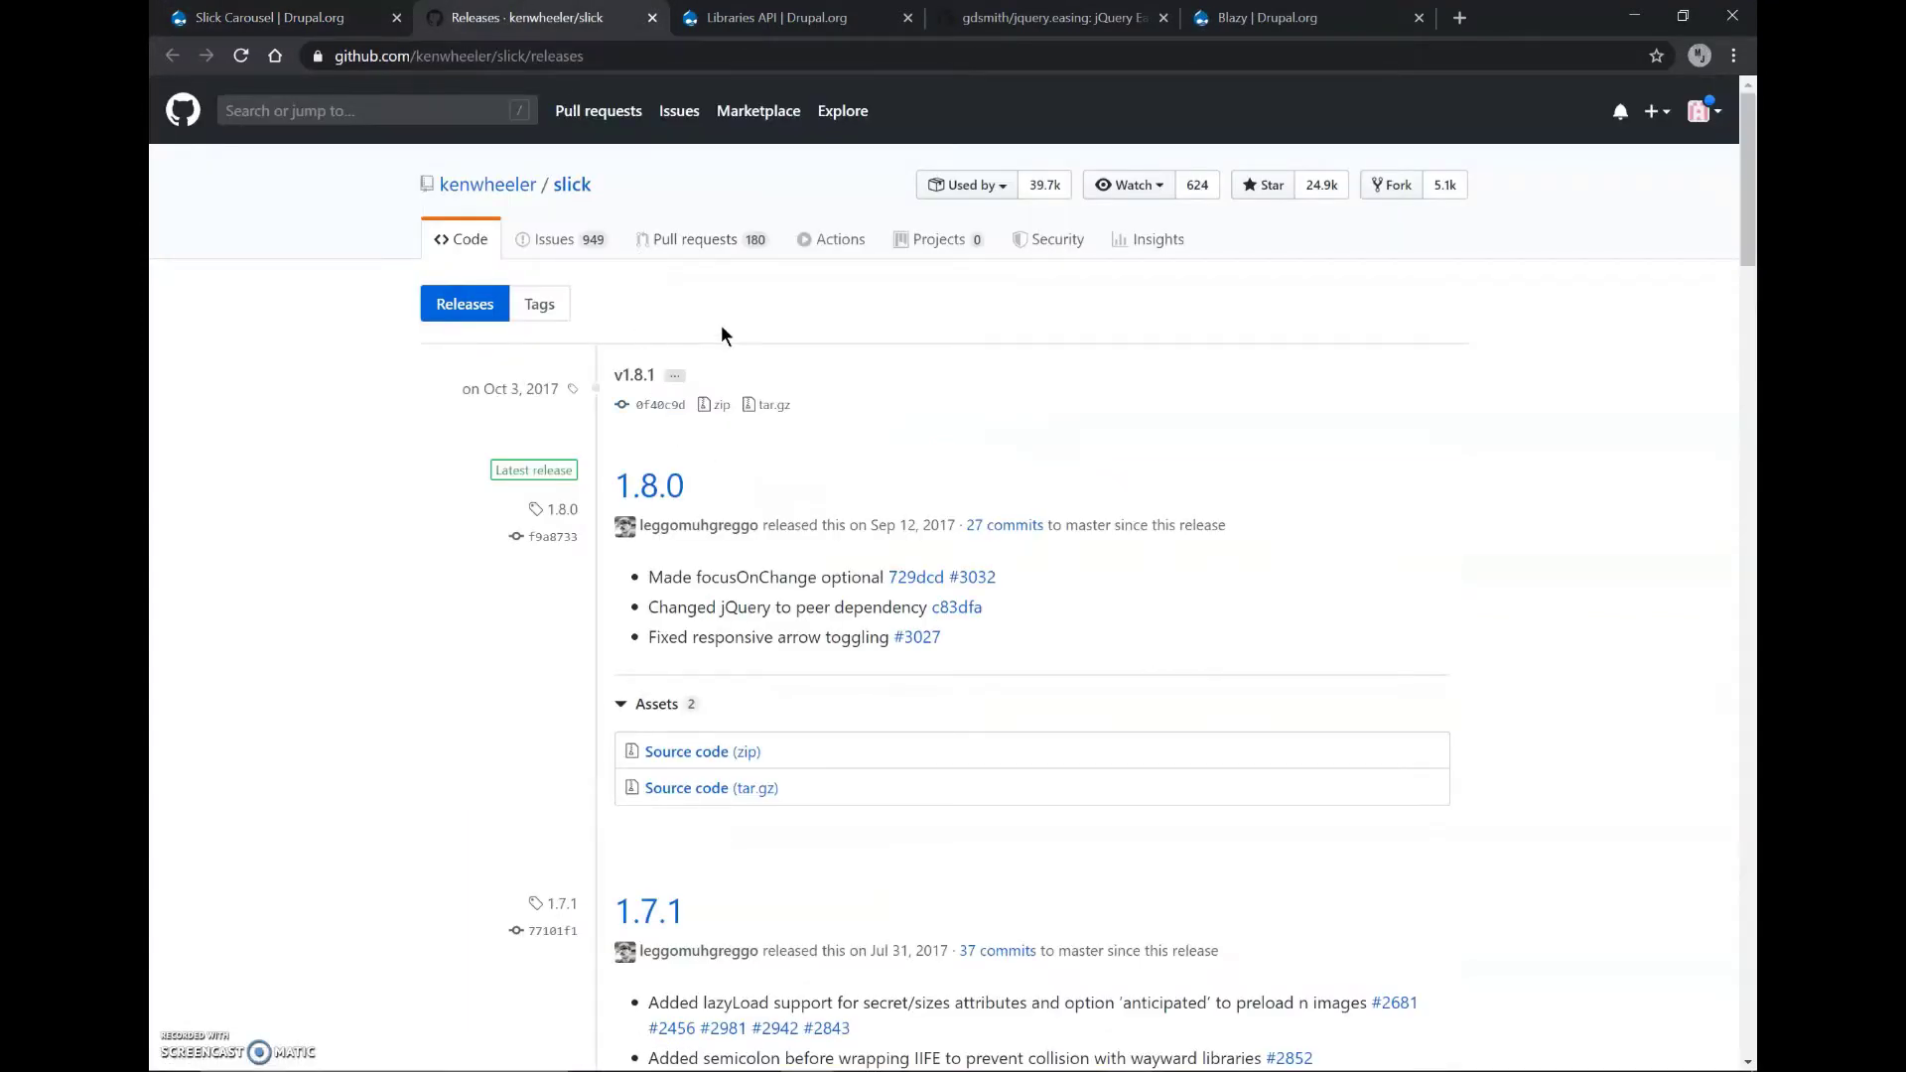
Download the Slick 1.8.0 source zip and the jQuery Easing repository ZIP from GitHub
click(712, 754)
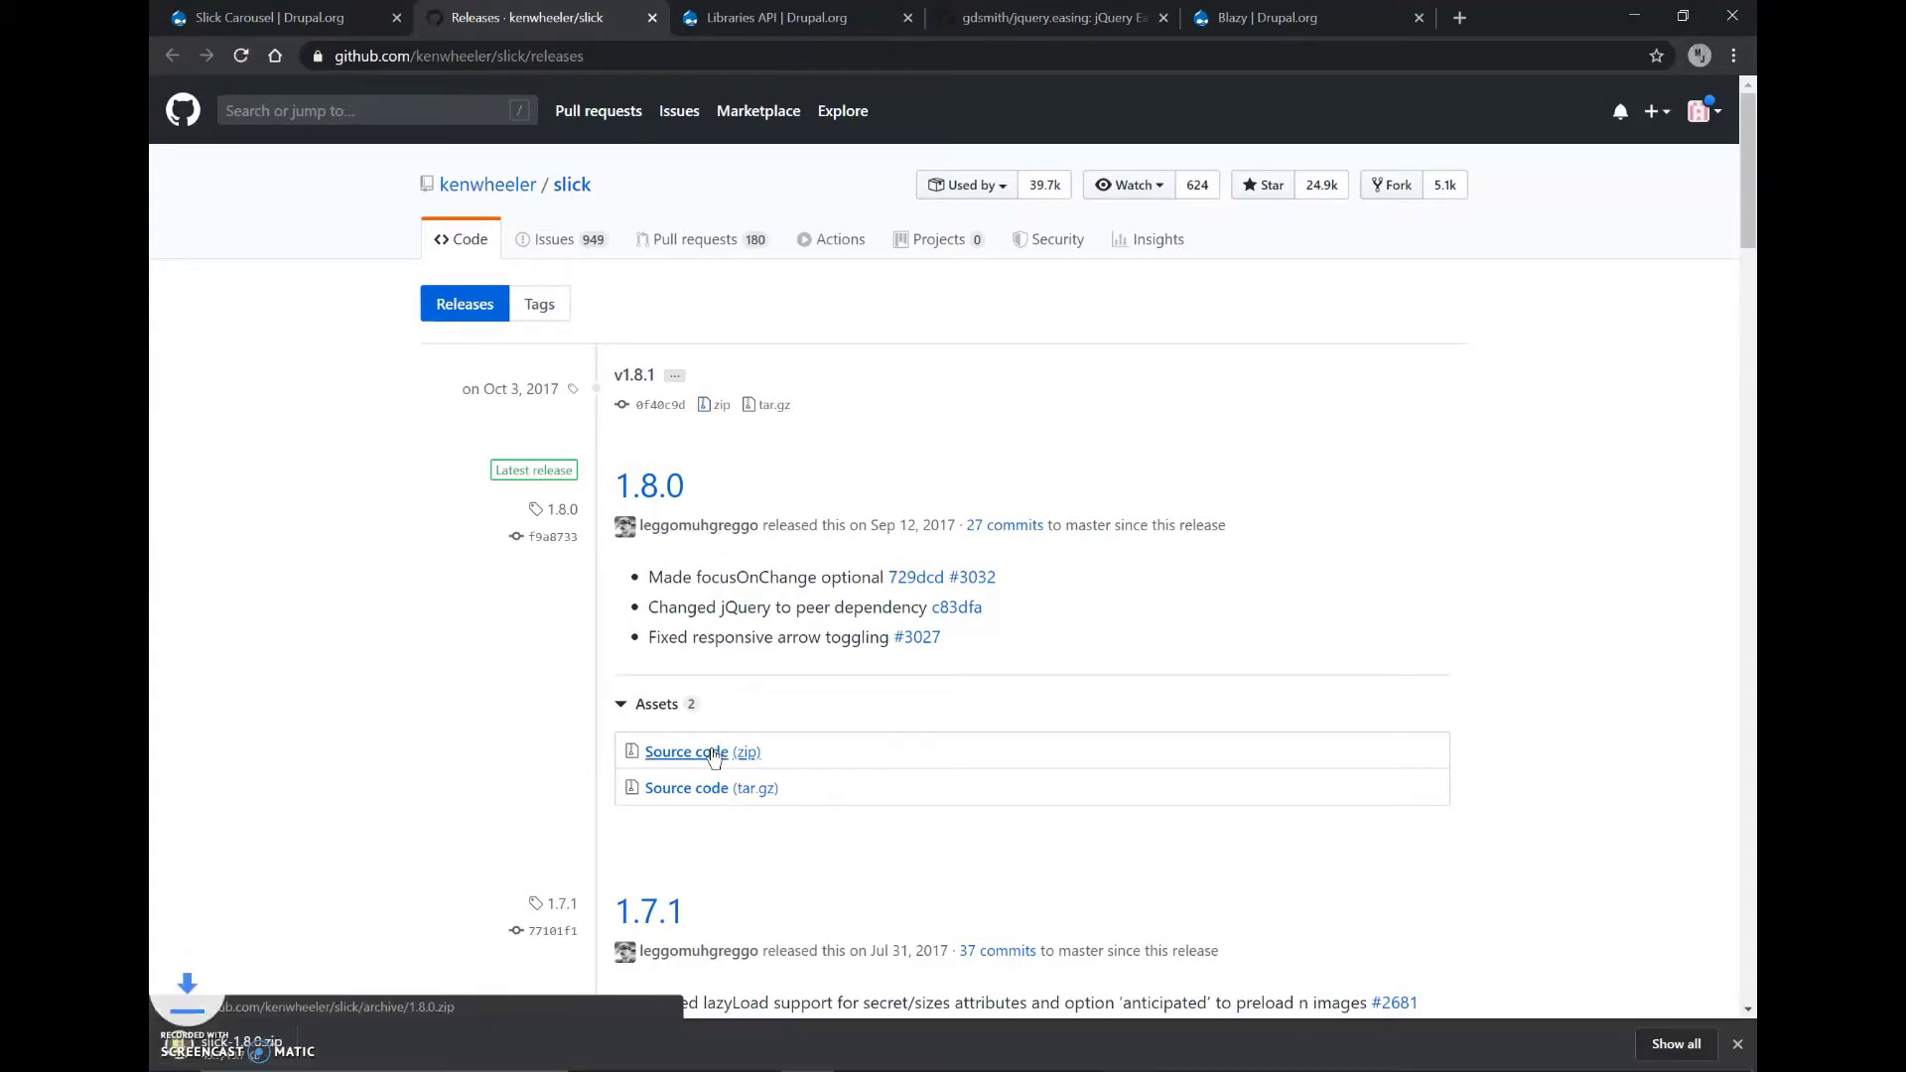
key(ctrl+Tab)
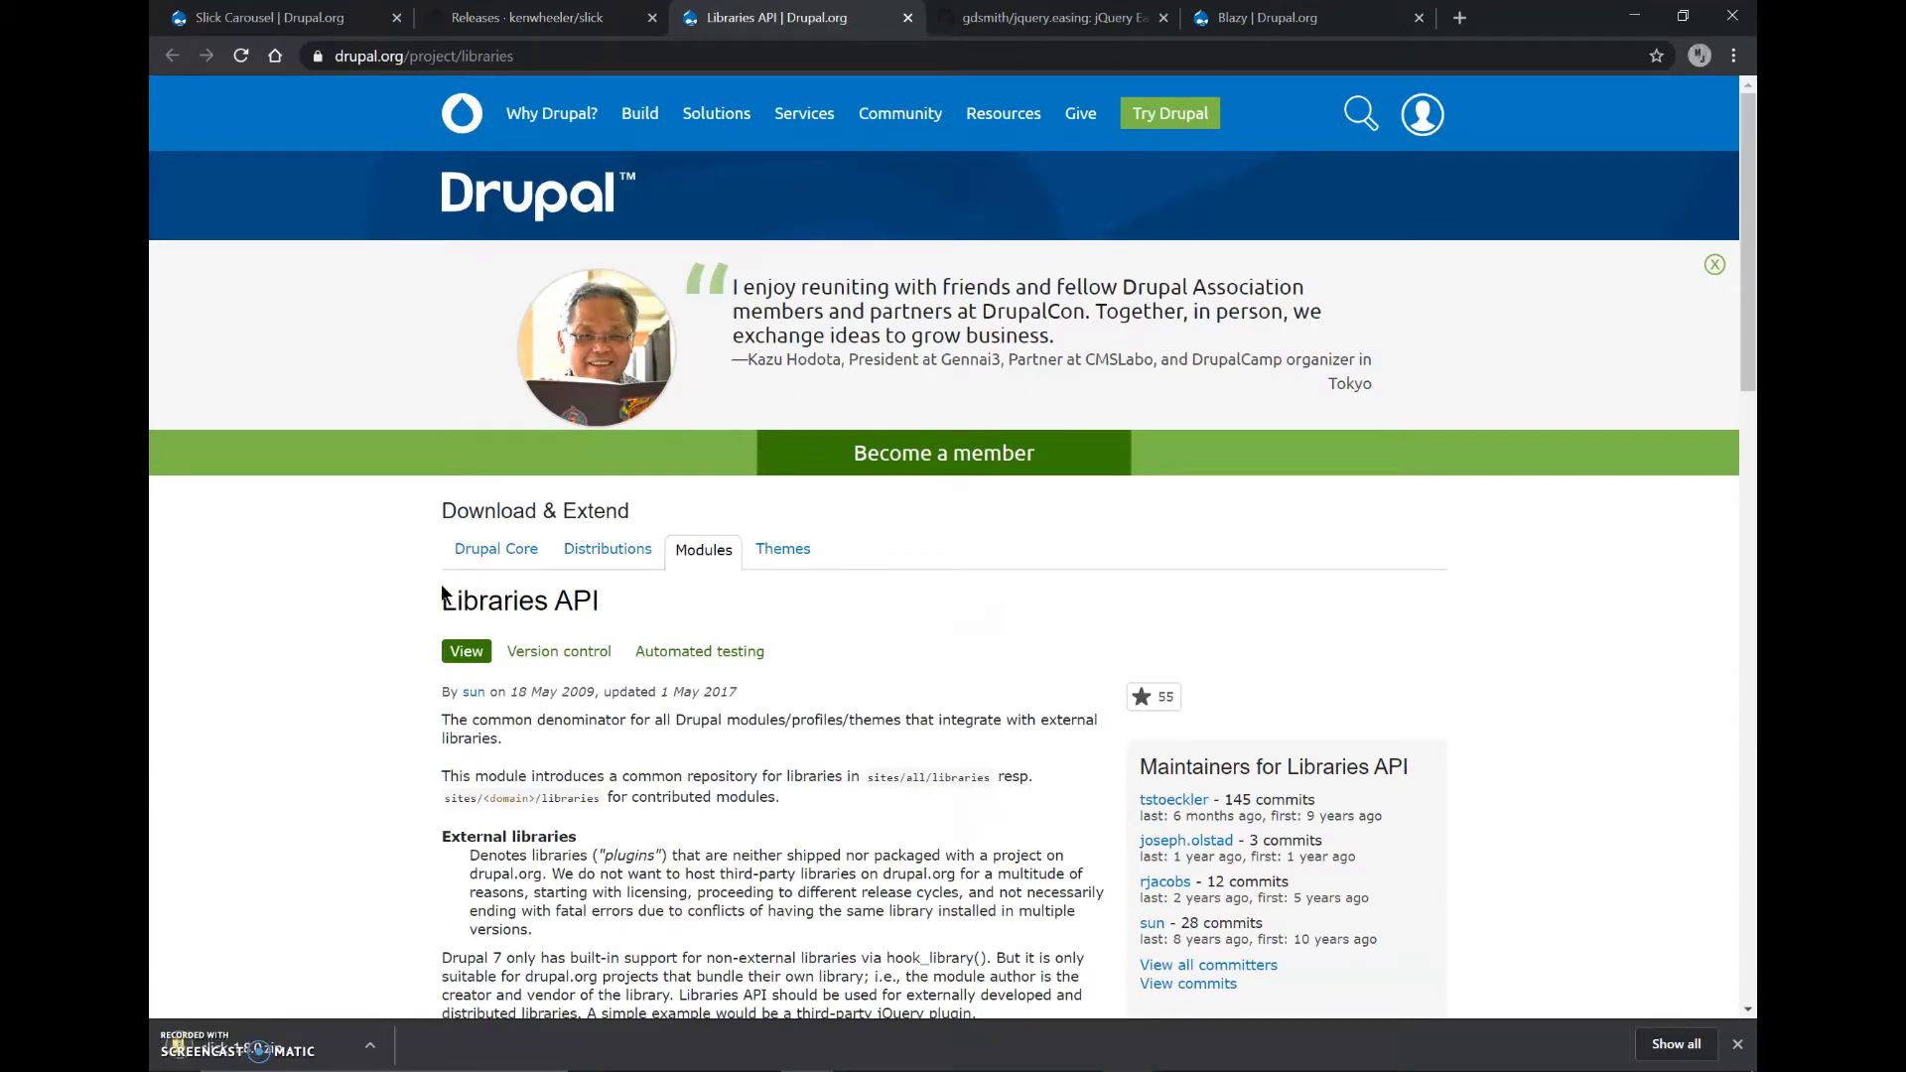
key(ctrl+Tab)
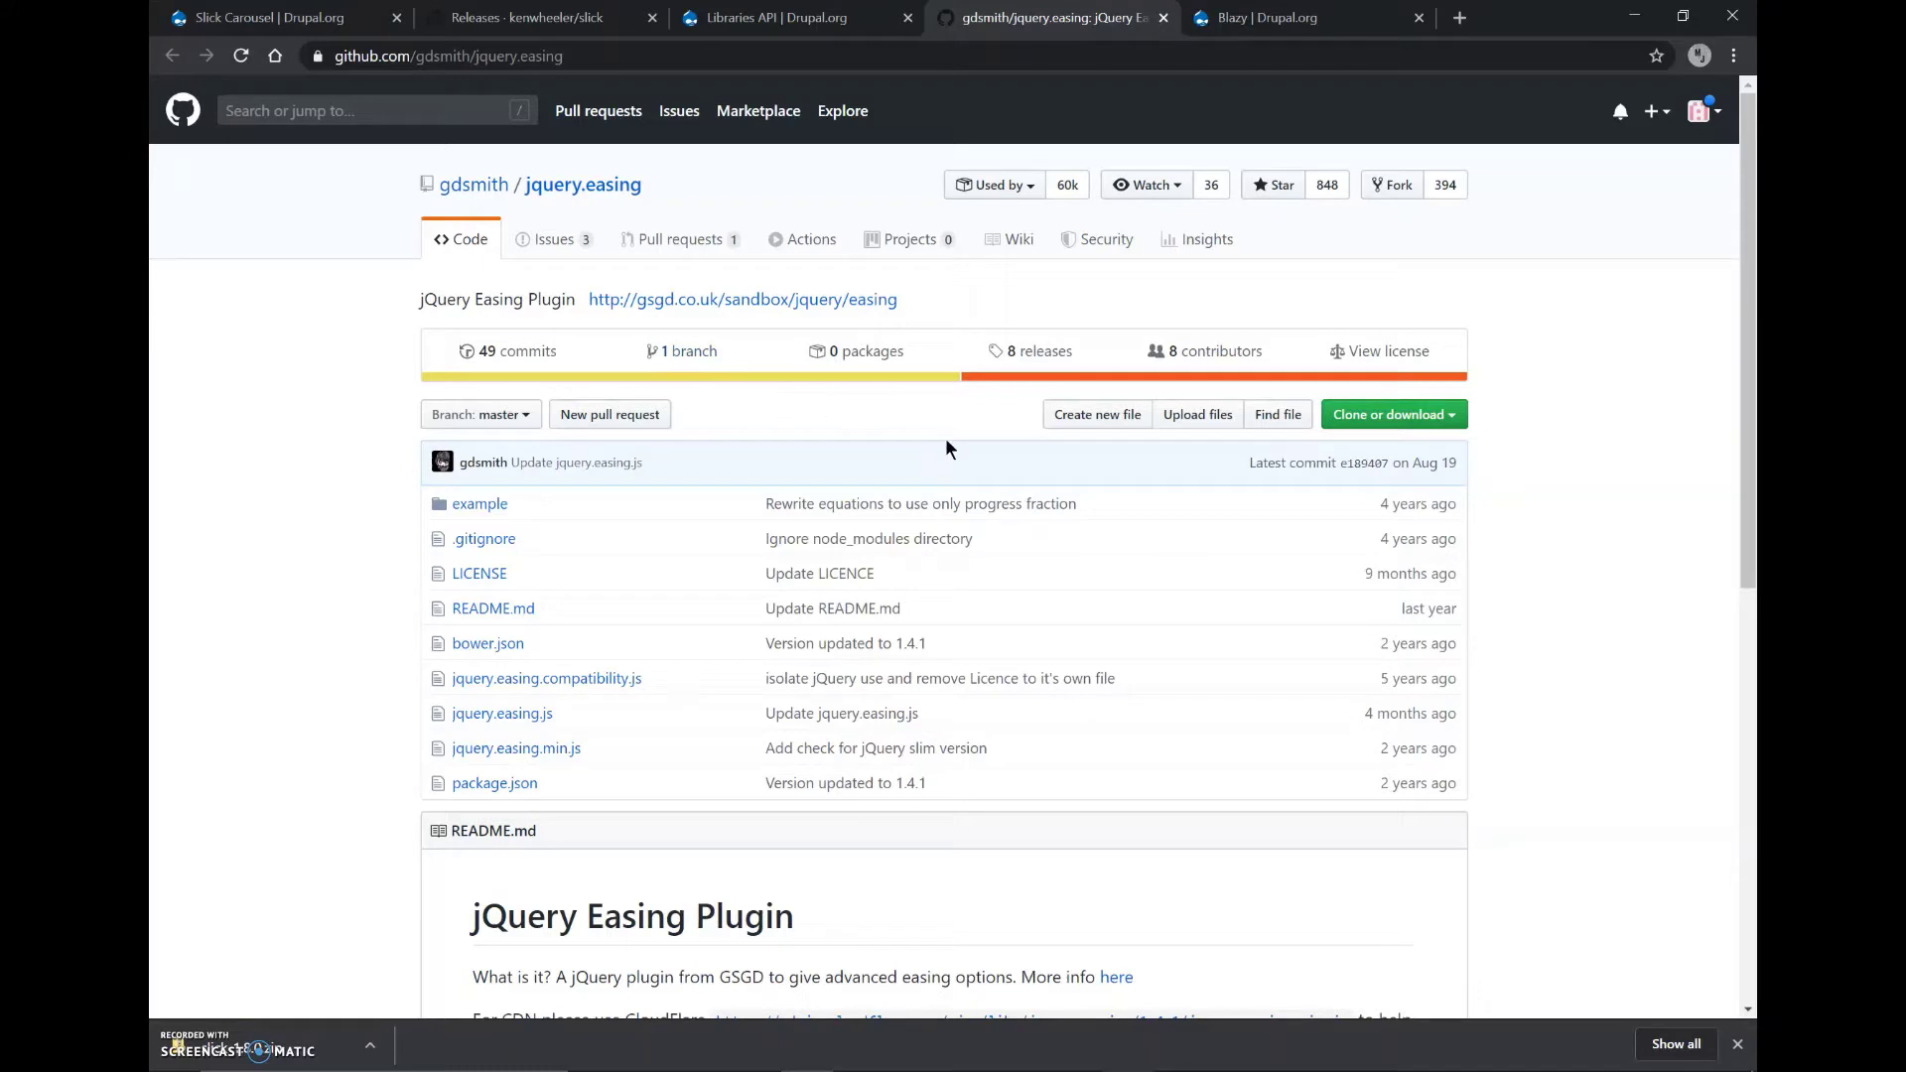
click(1368, 416)
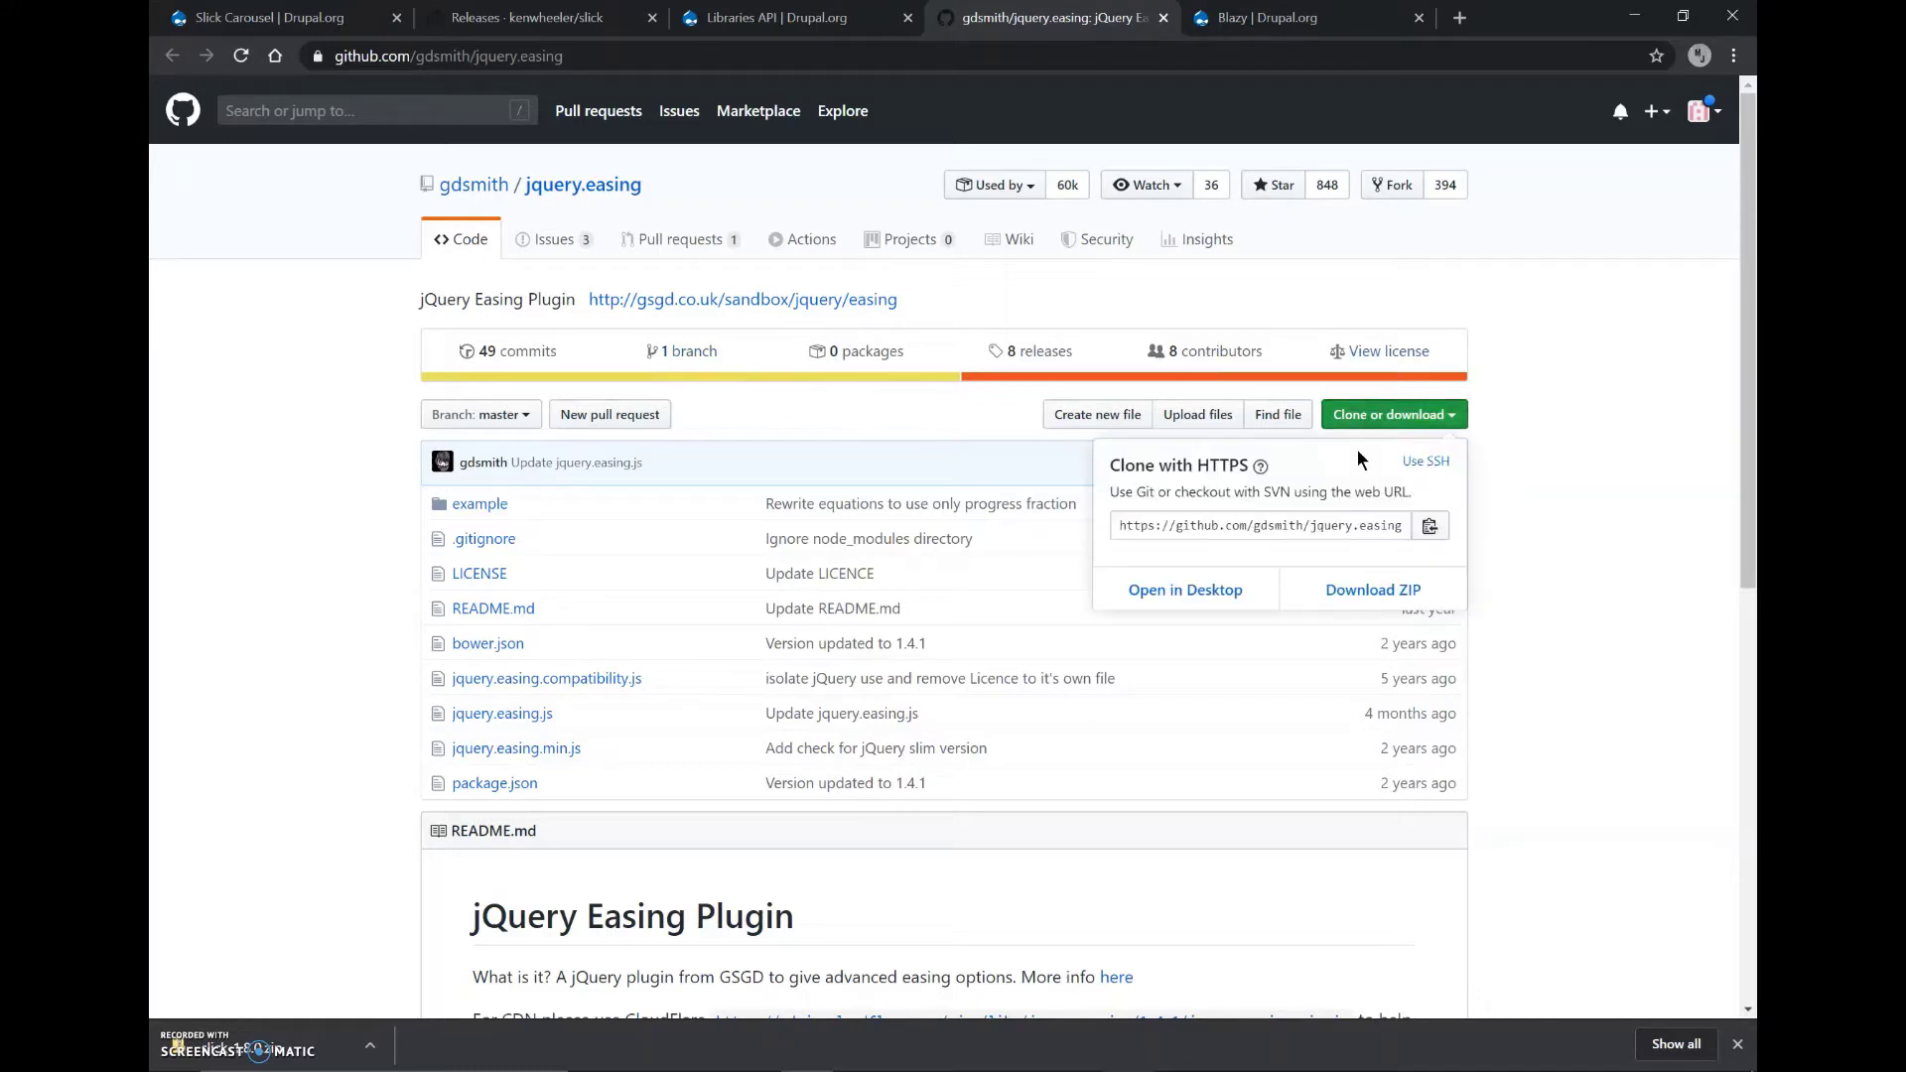
click(1370, 592)
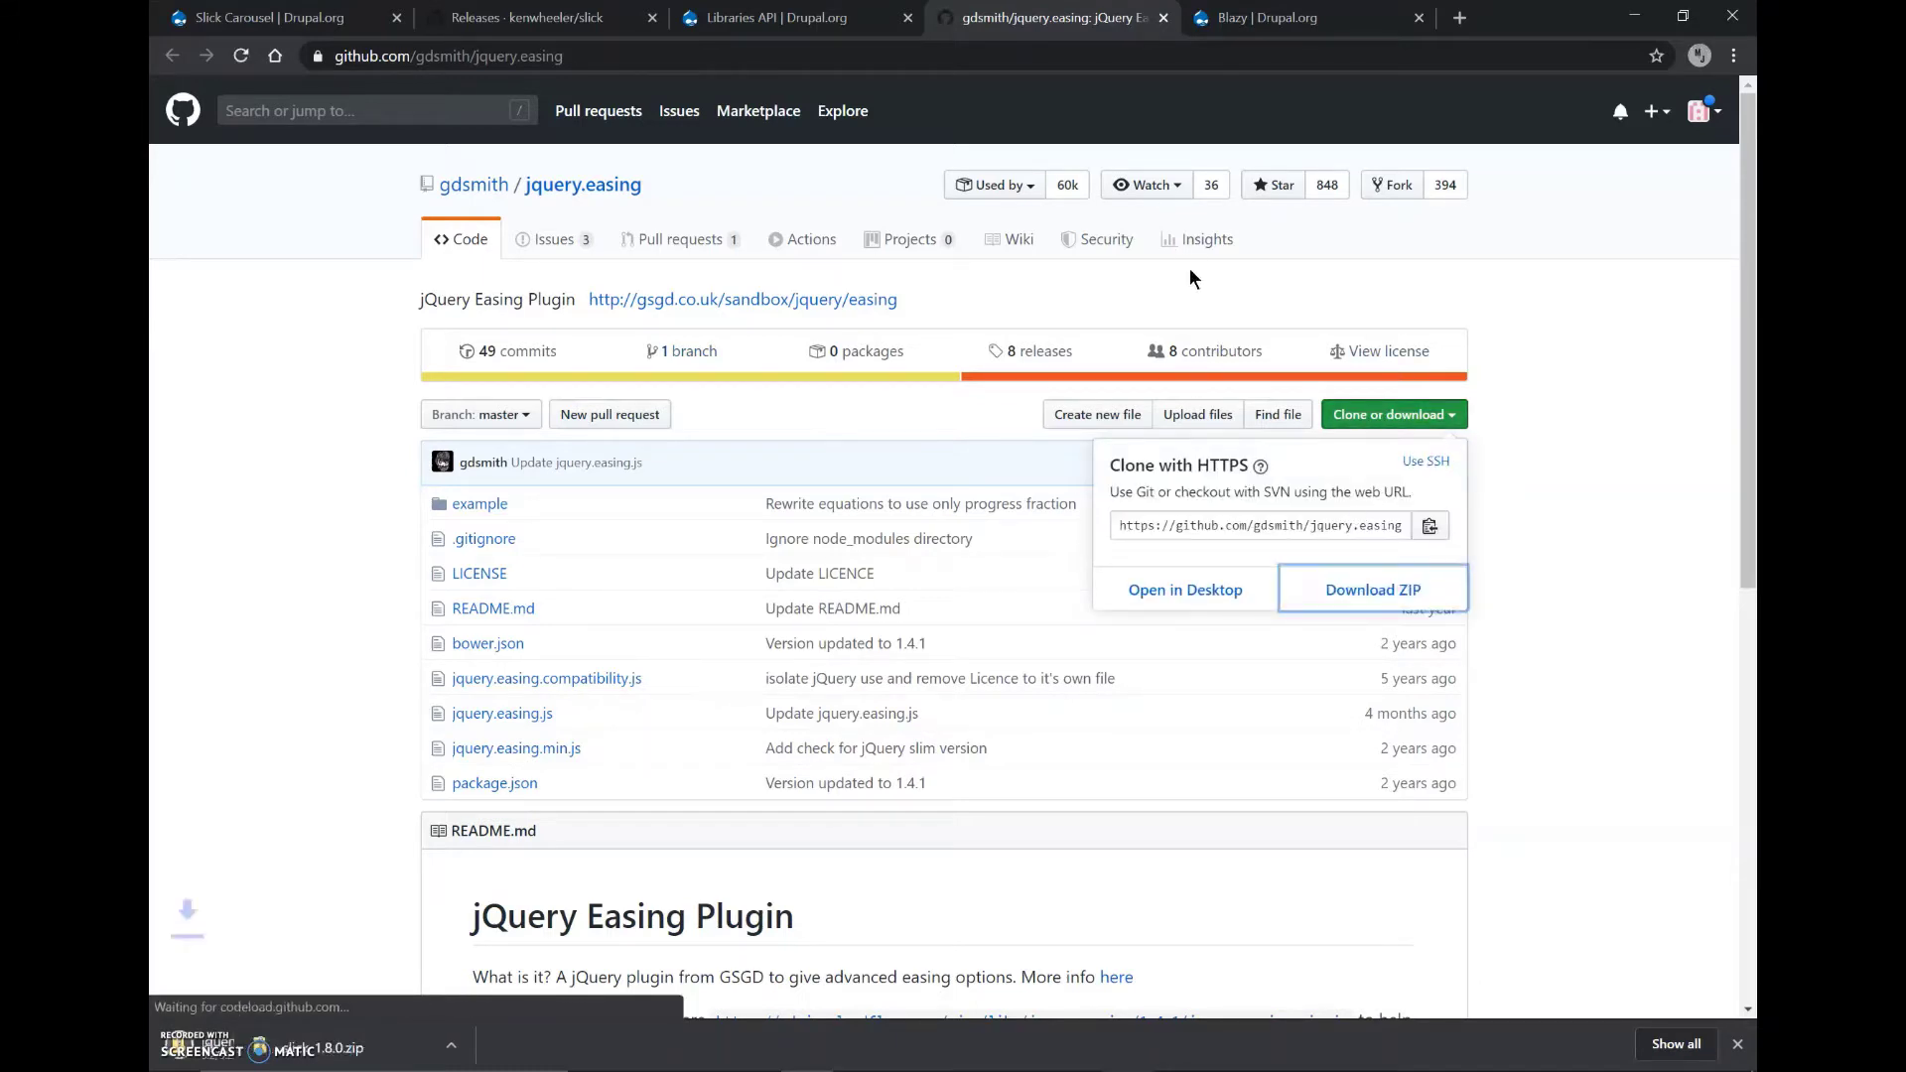
click(1290, 18)
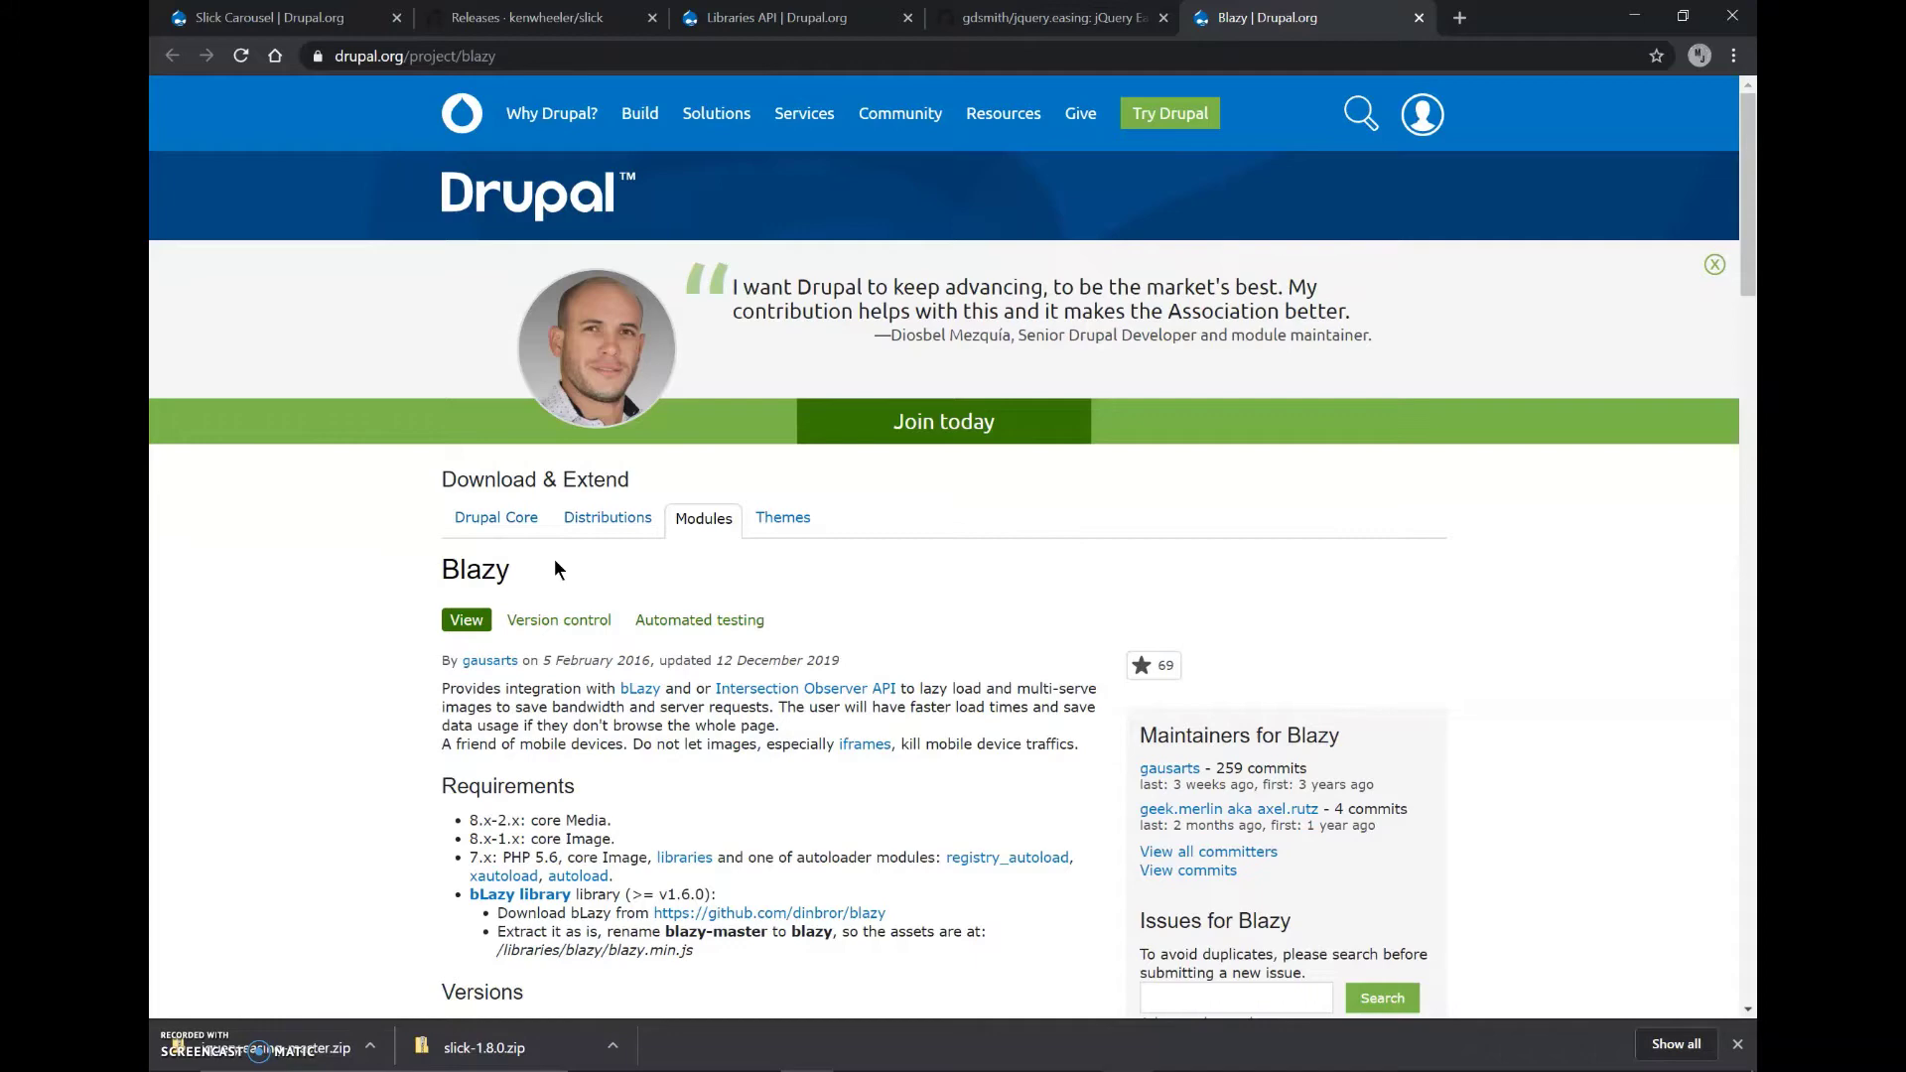
Load localhost/drupal/user/1 in a new tab and go to Extend's Install new module form
key(ctrl+t)
text(loc)
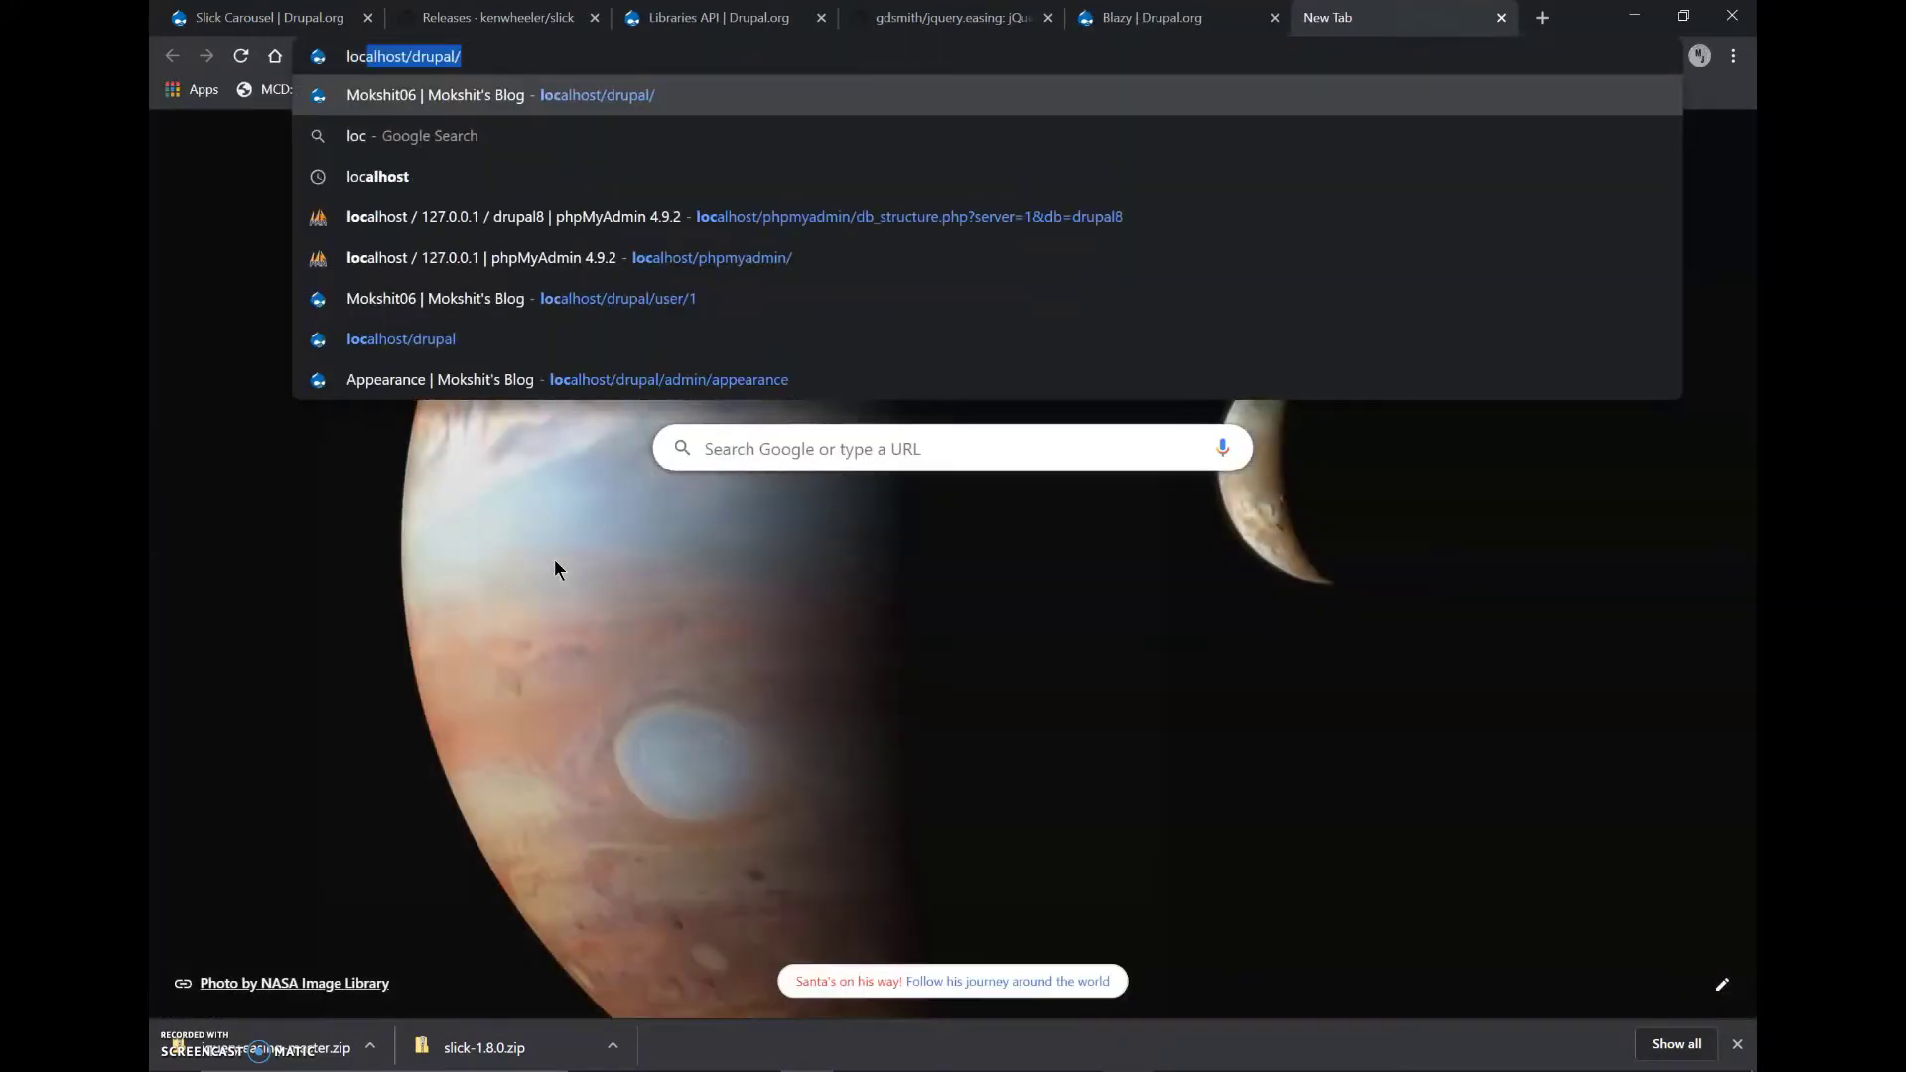
text(alhost/drupal/u)
key(Return)
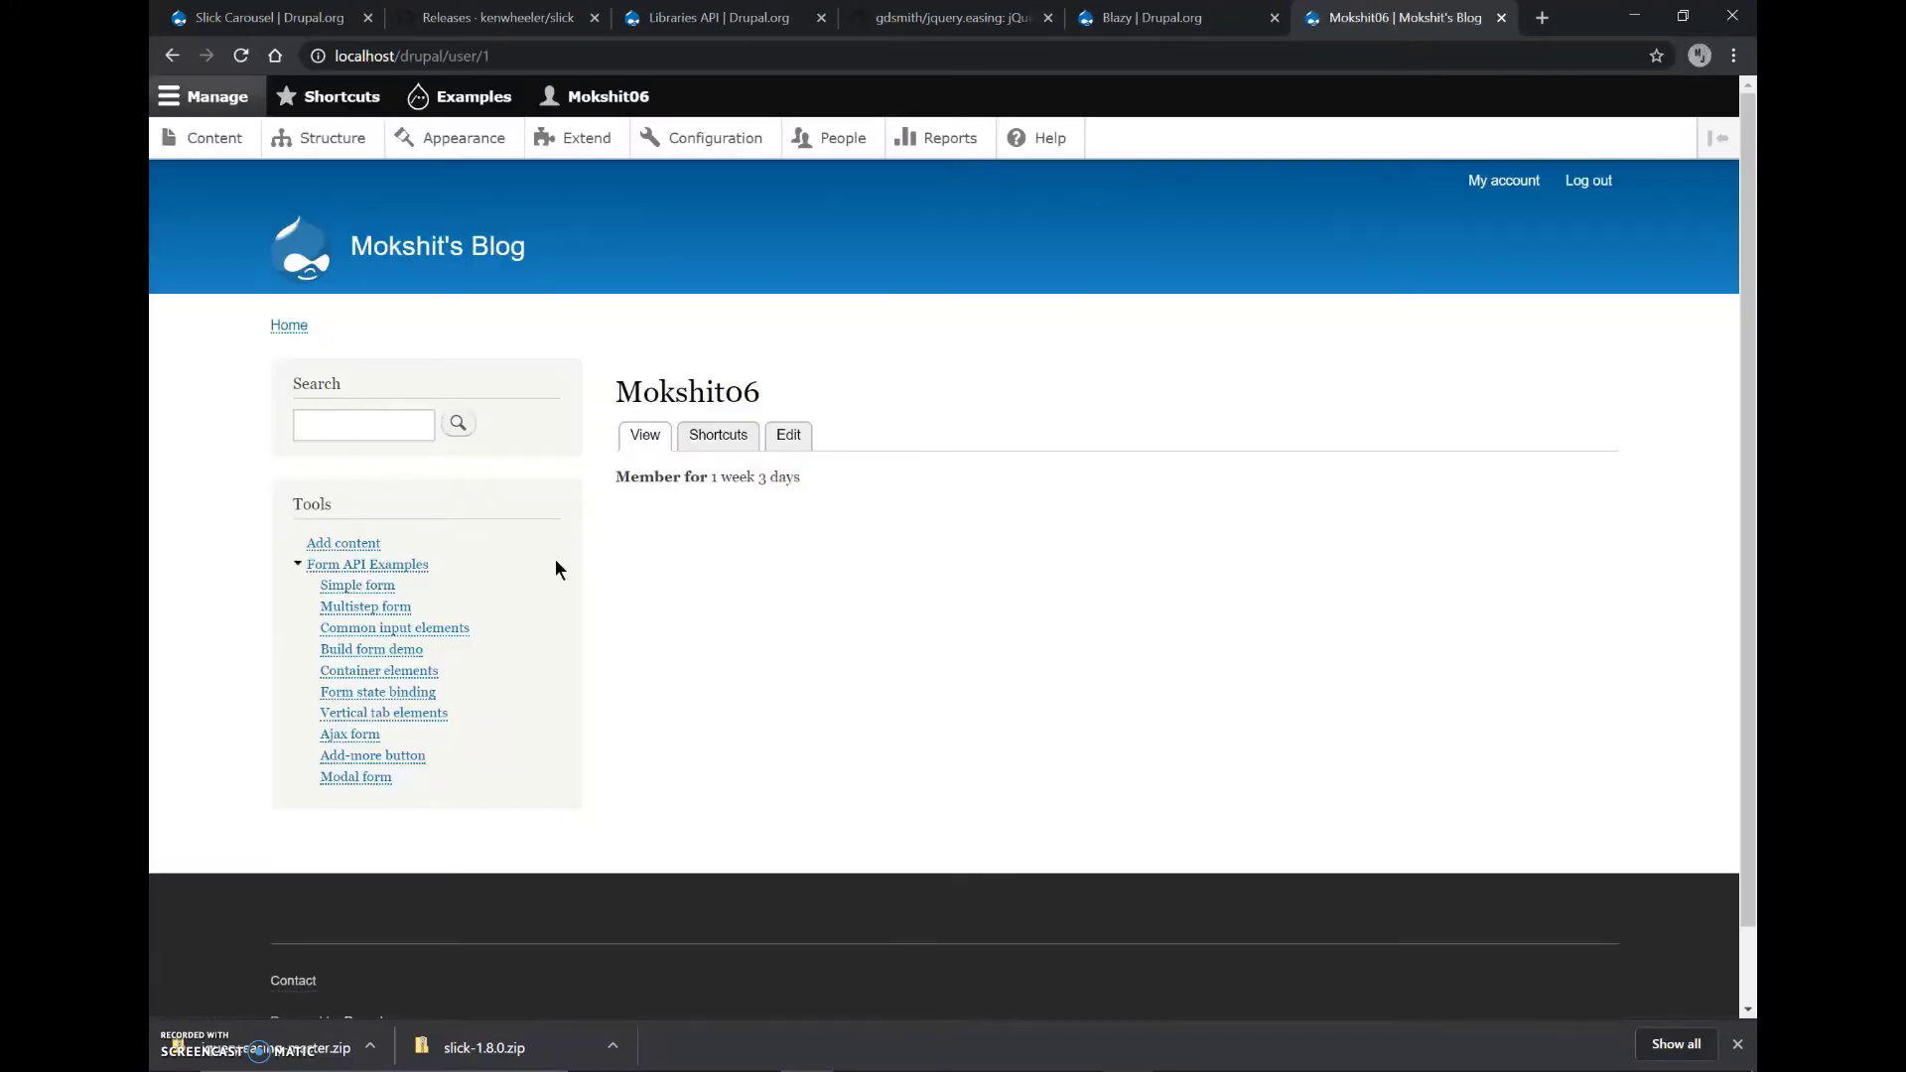
click(581, 139)
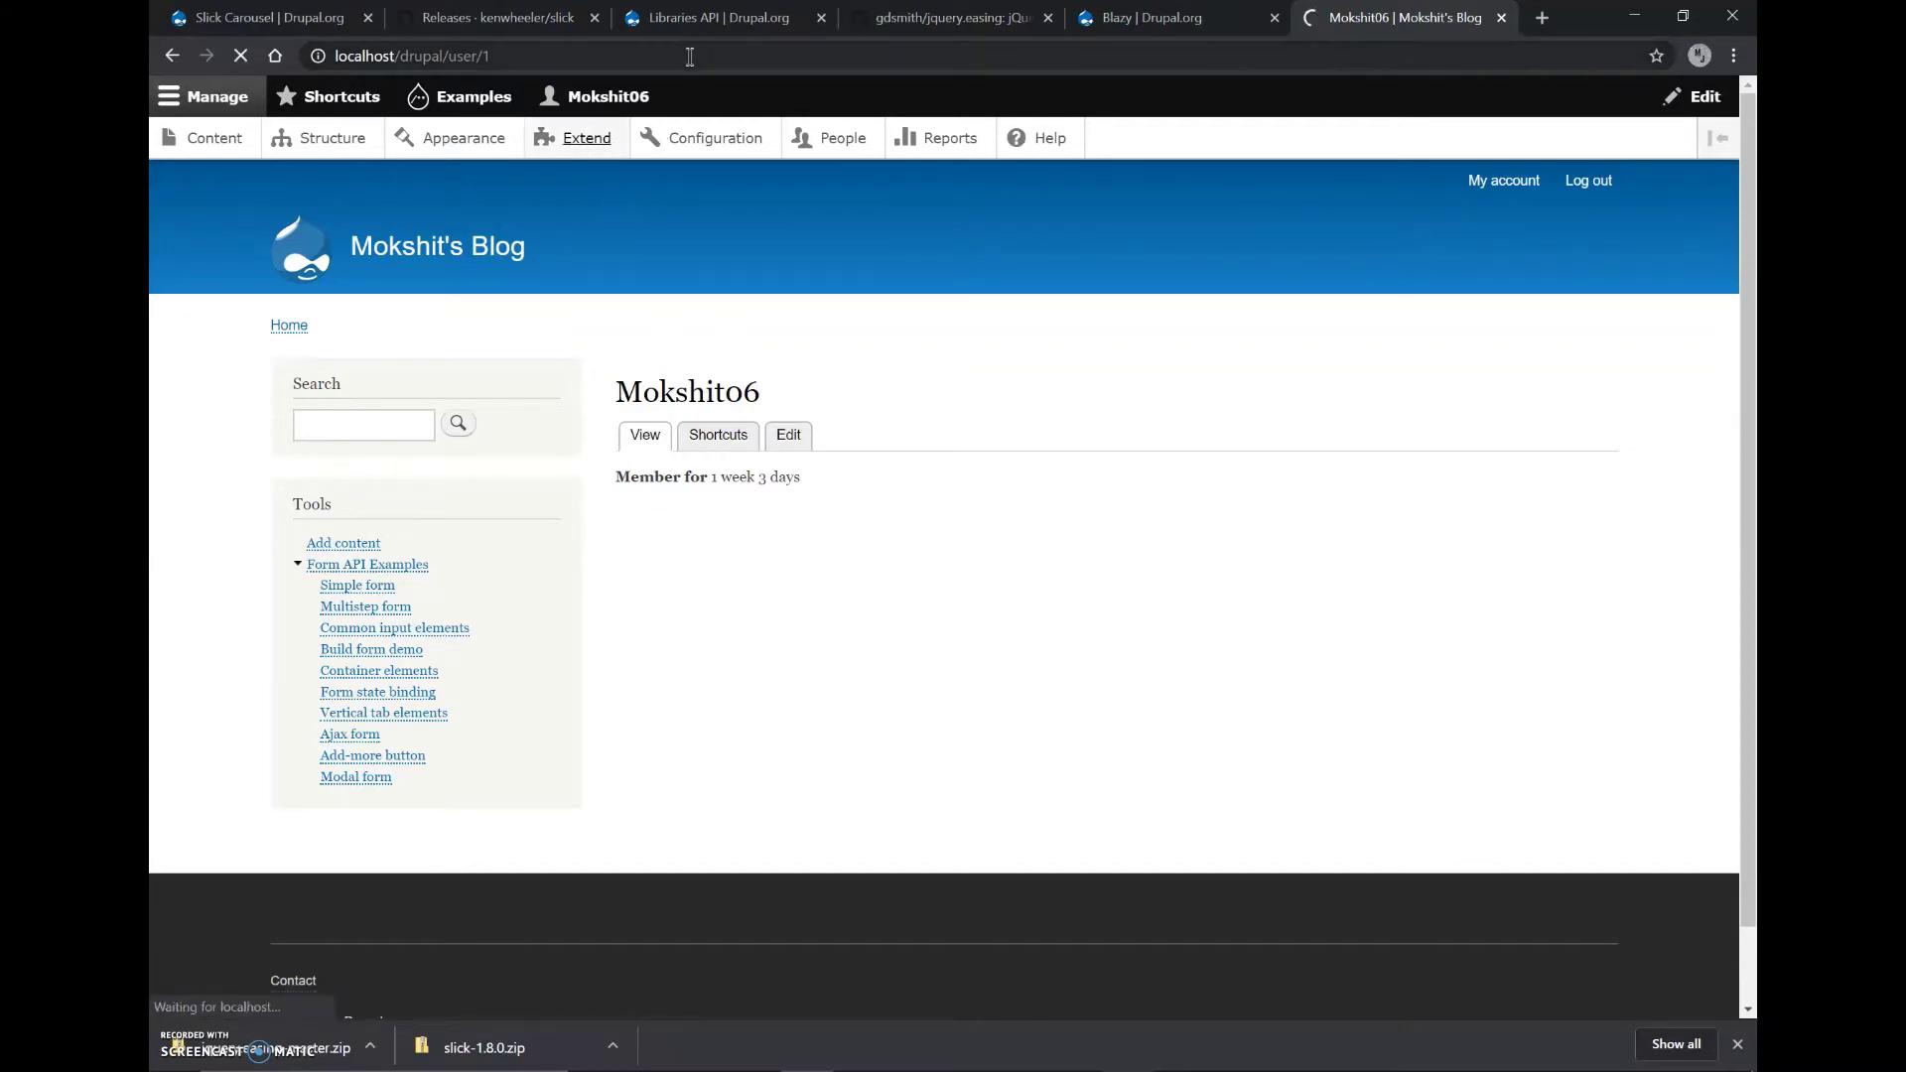
click(584, 142)
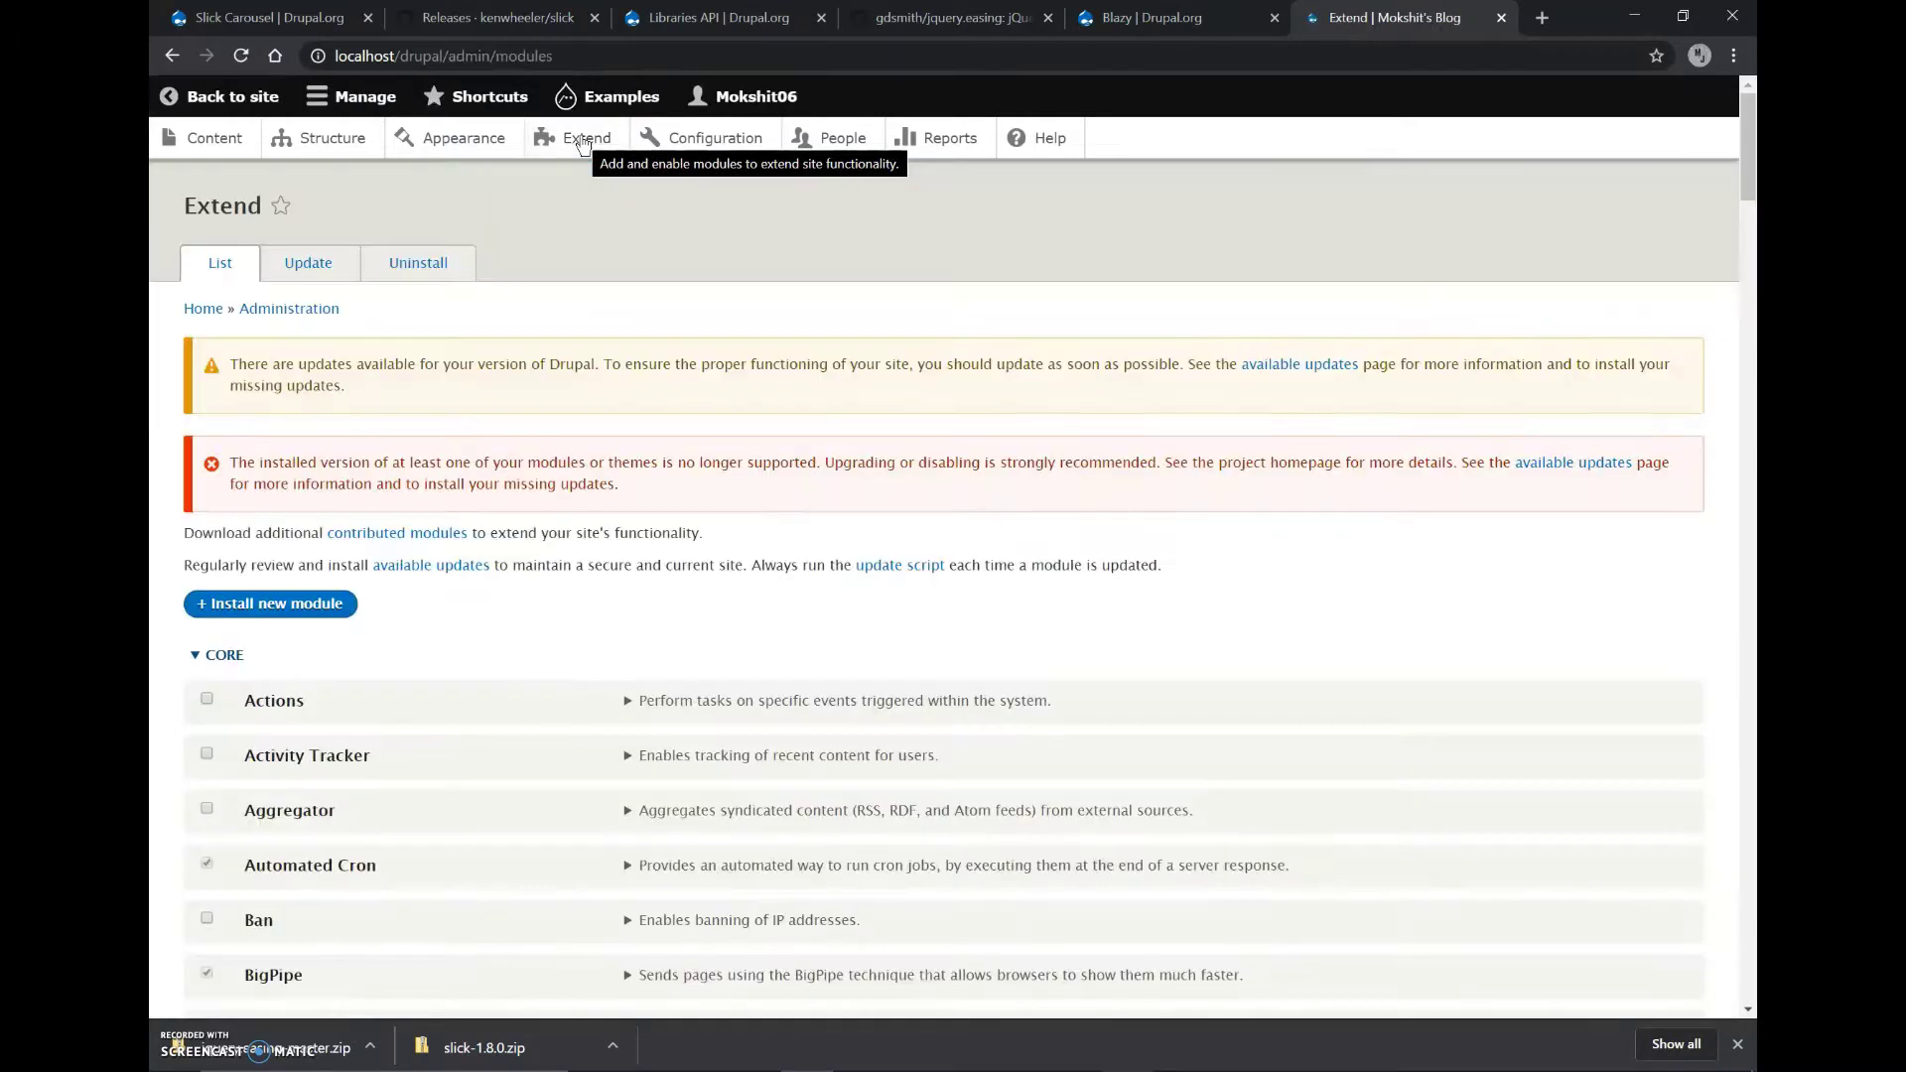
click(258, 608)
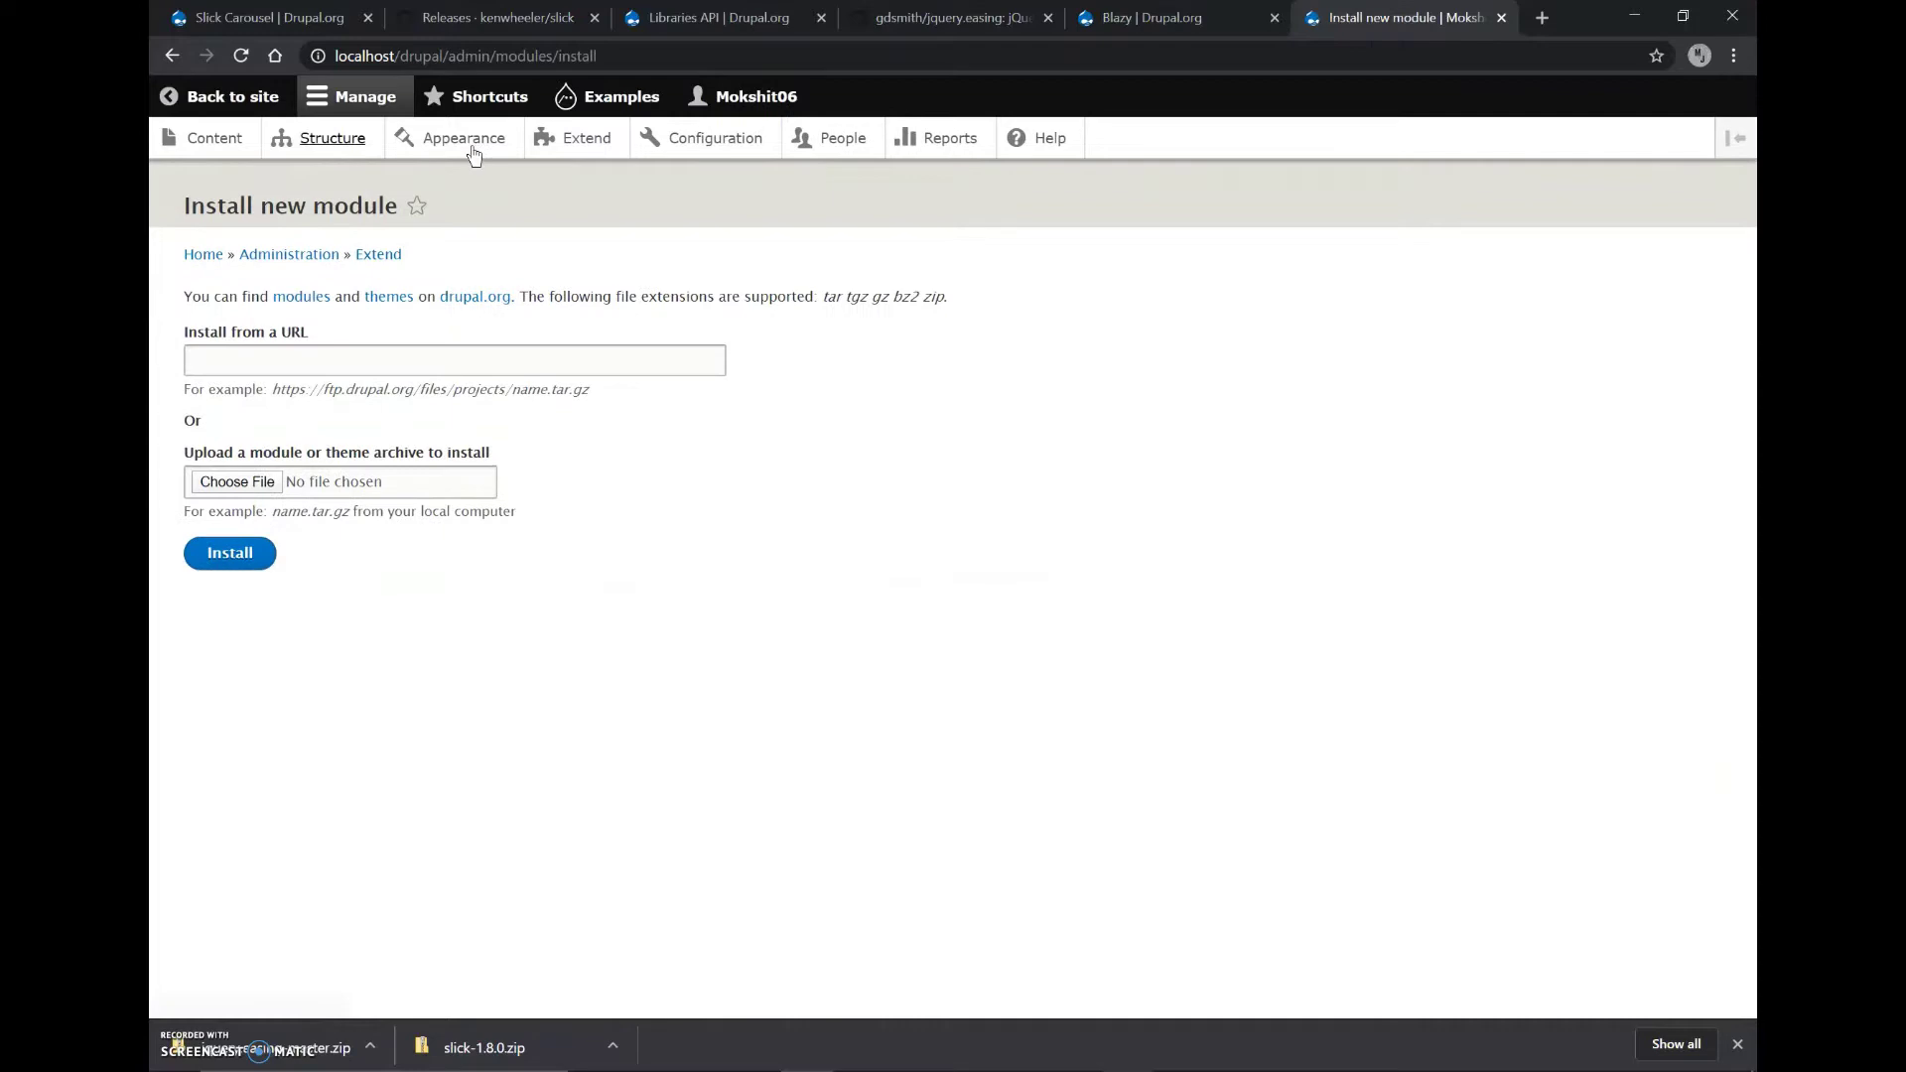
Copy the Libraries API 8.x-3.0-alpha1 tar.gz link and install it via Install from a URL
key(ctrl+3)
scroll(479, 470, down, 15)
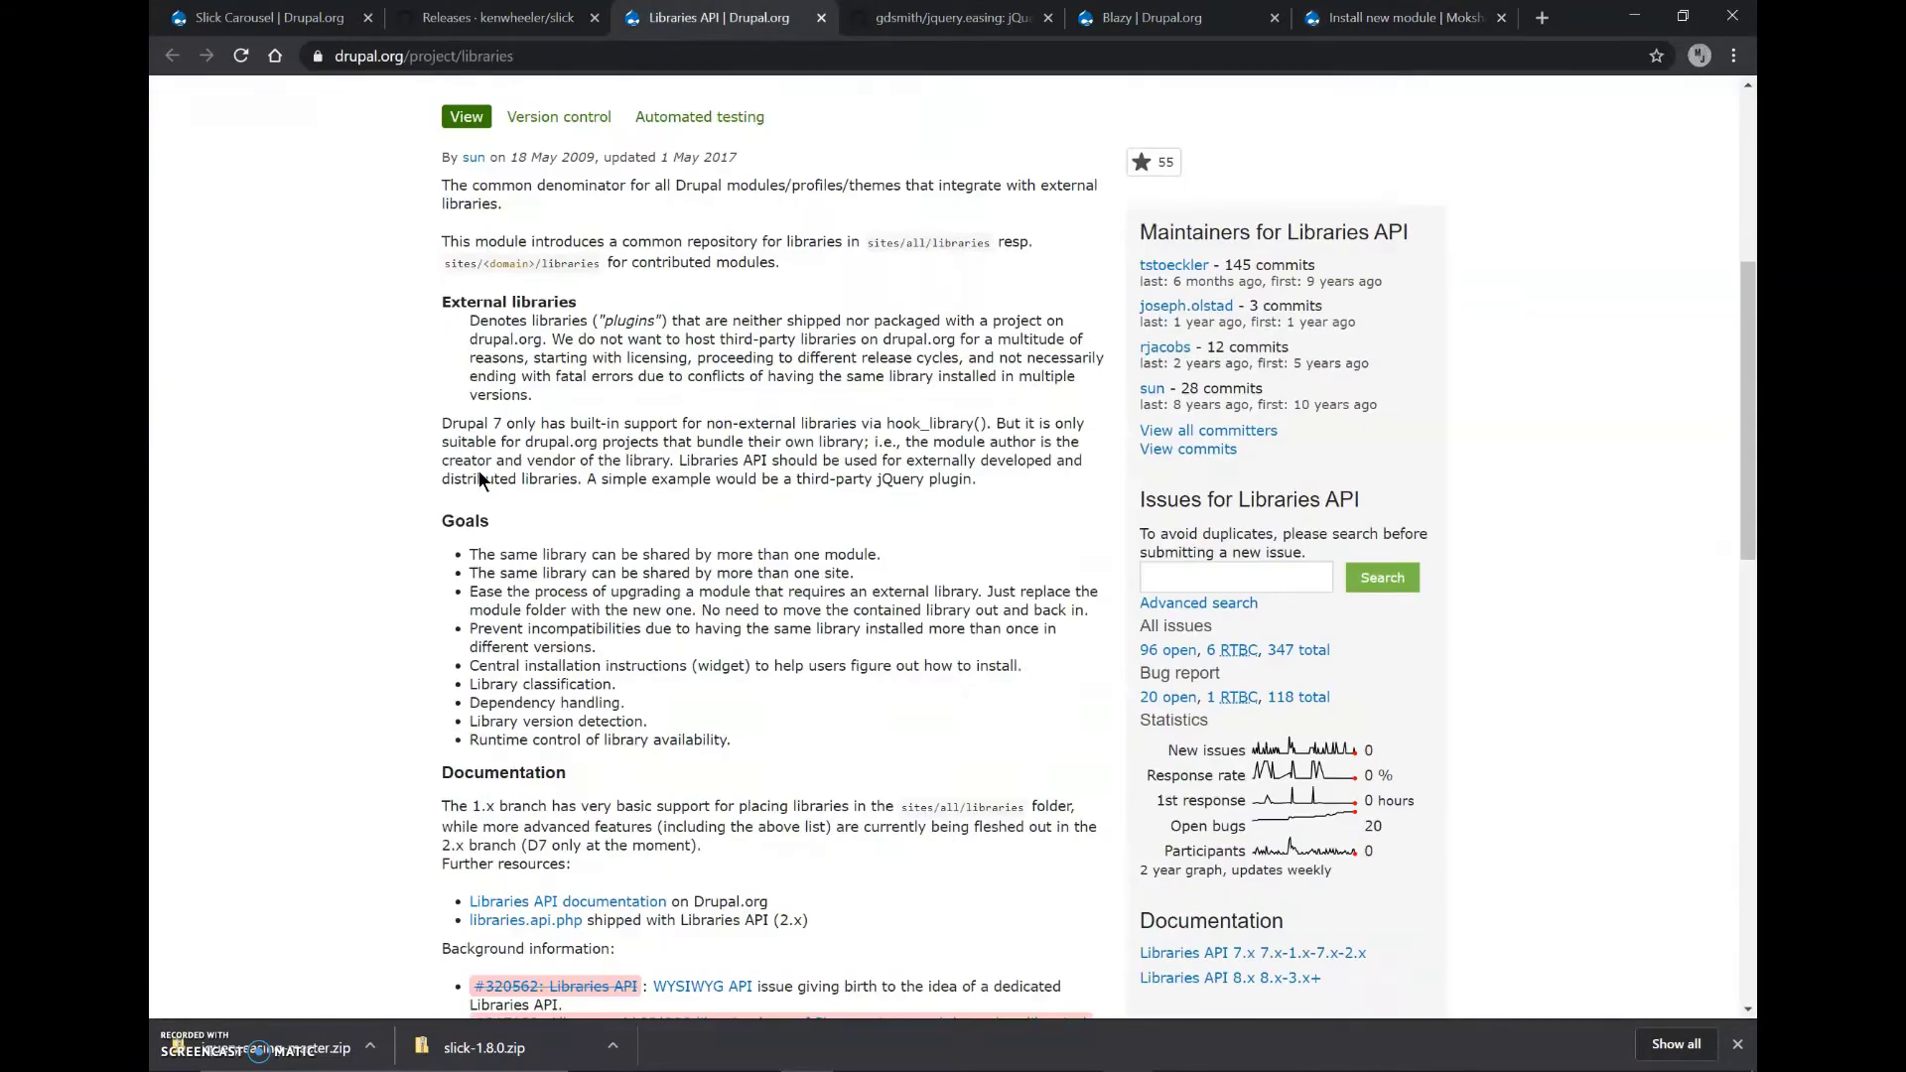
scroll(478, 471, down, 5)
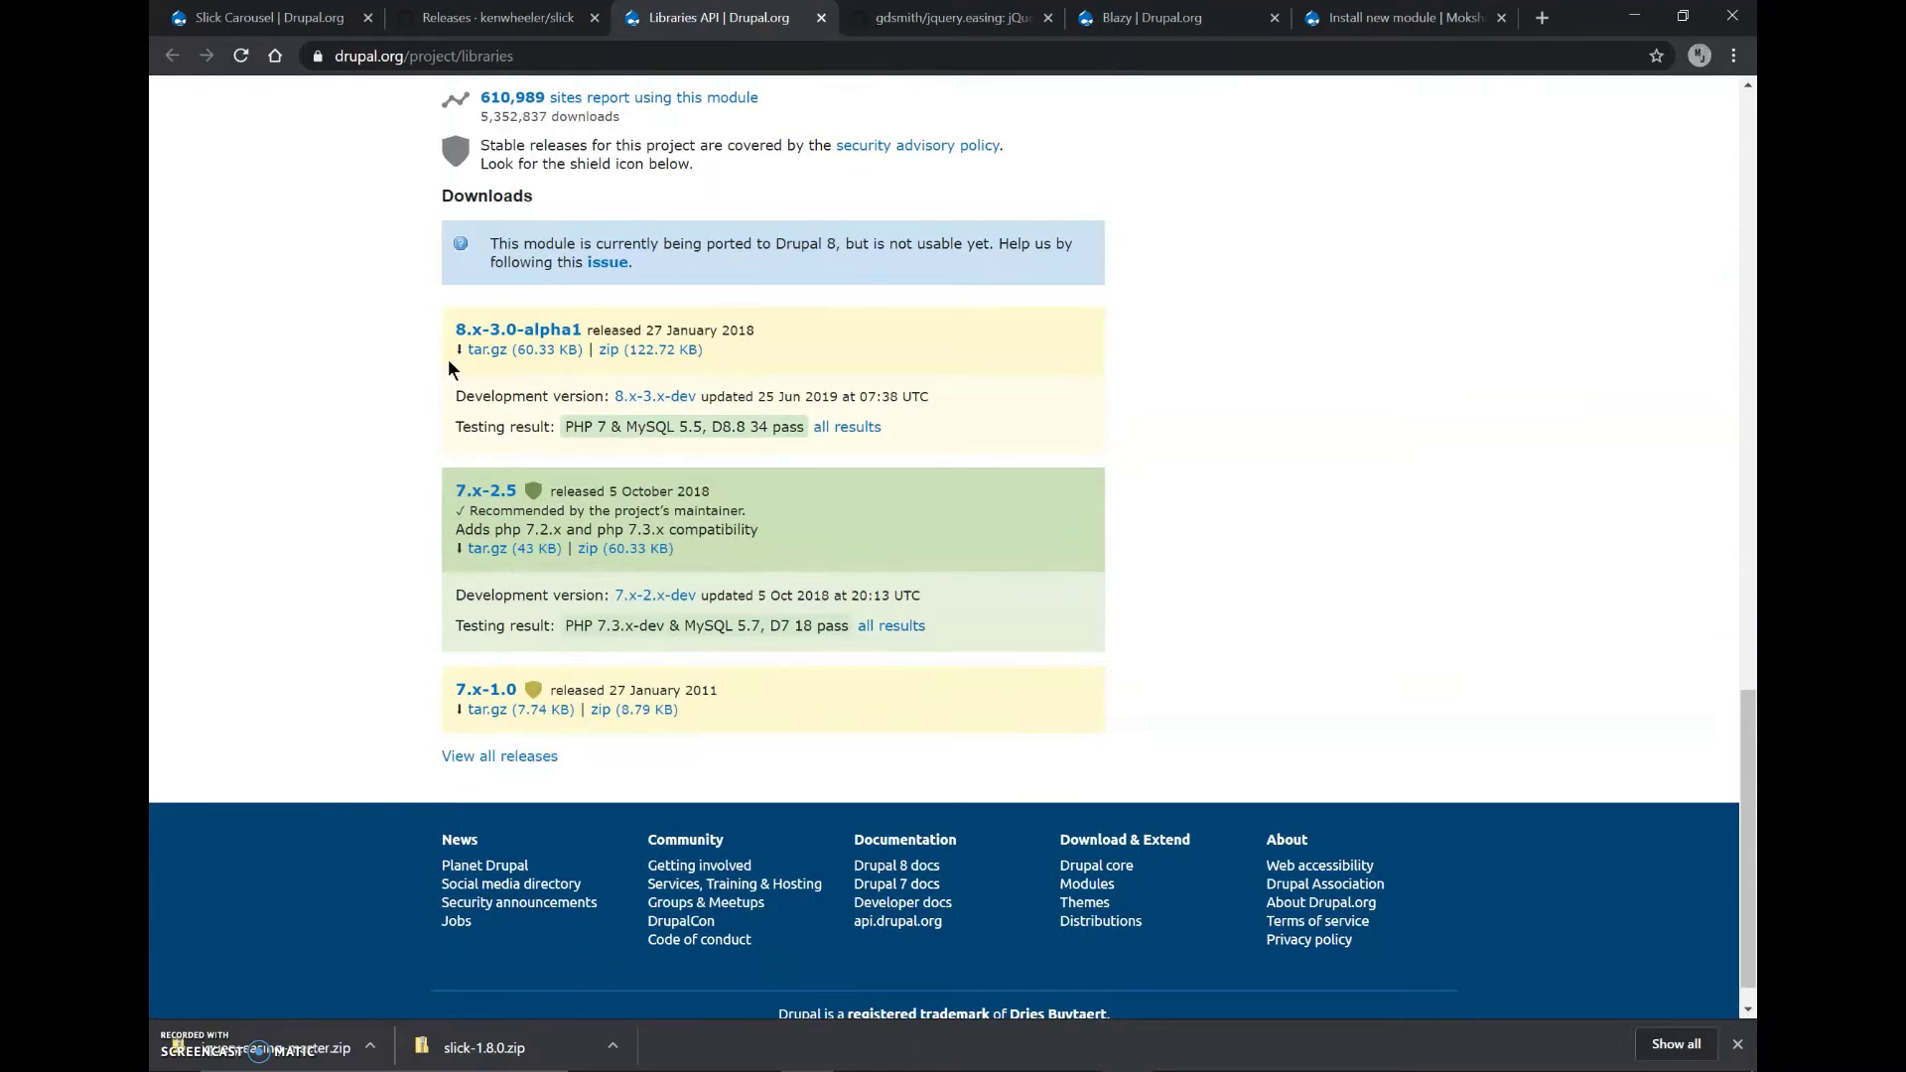
right_click(499, 355)
click(574, 477)
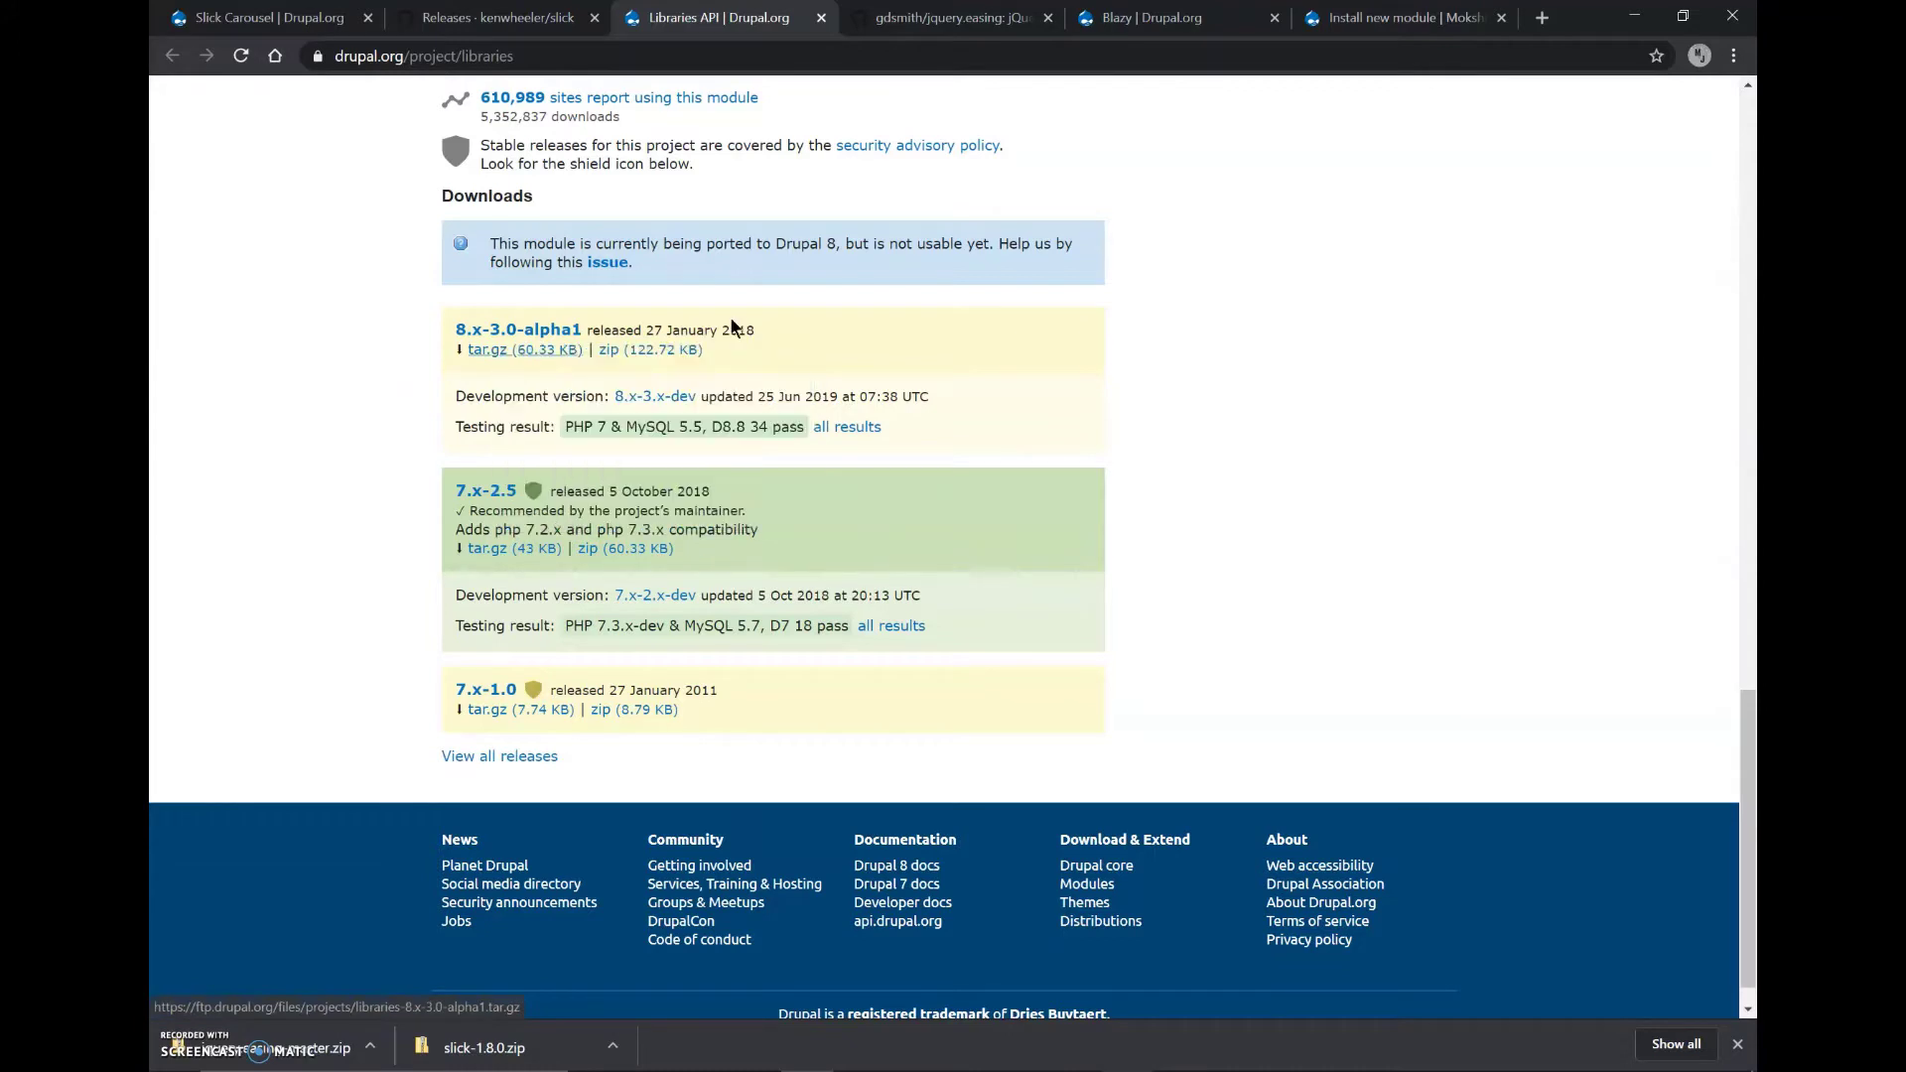
click(1395, 18)
click(456, 354)
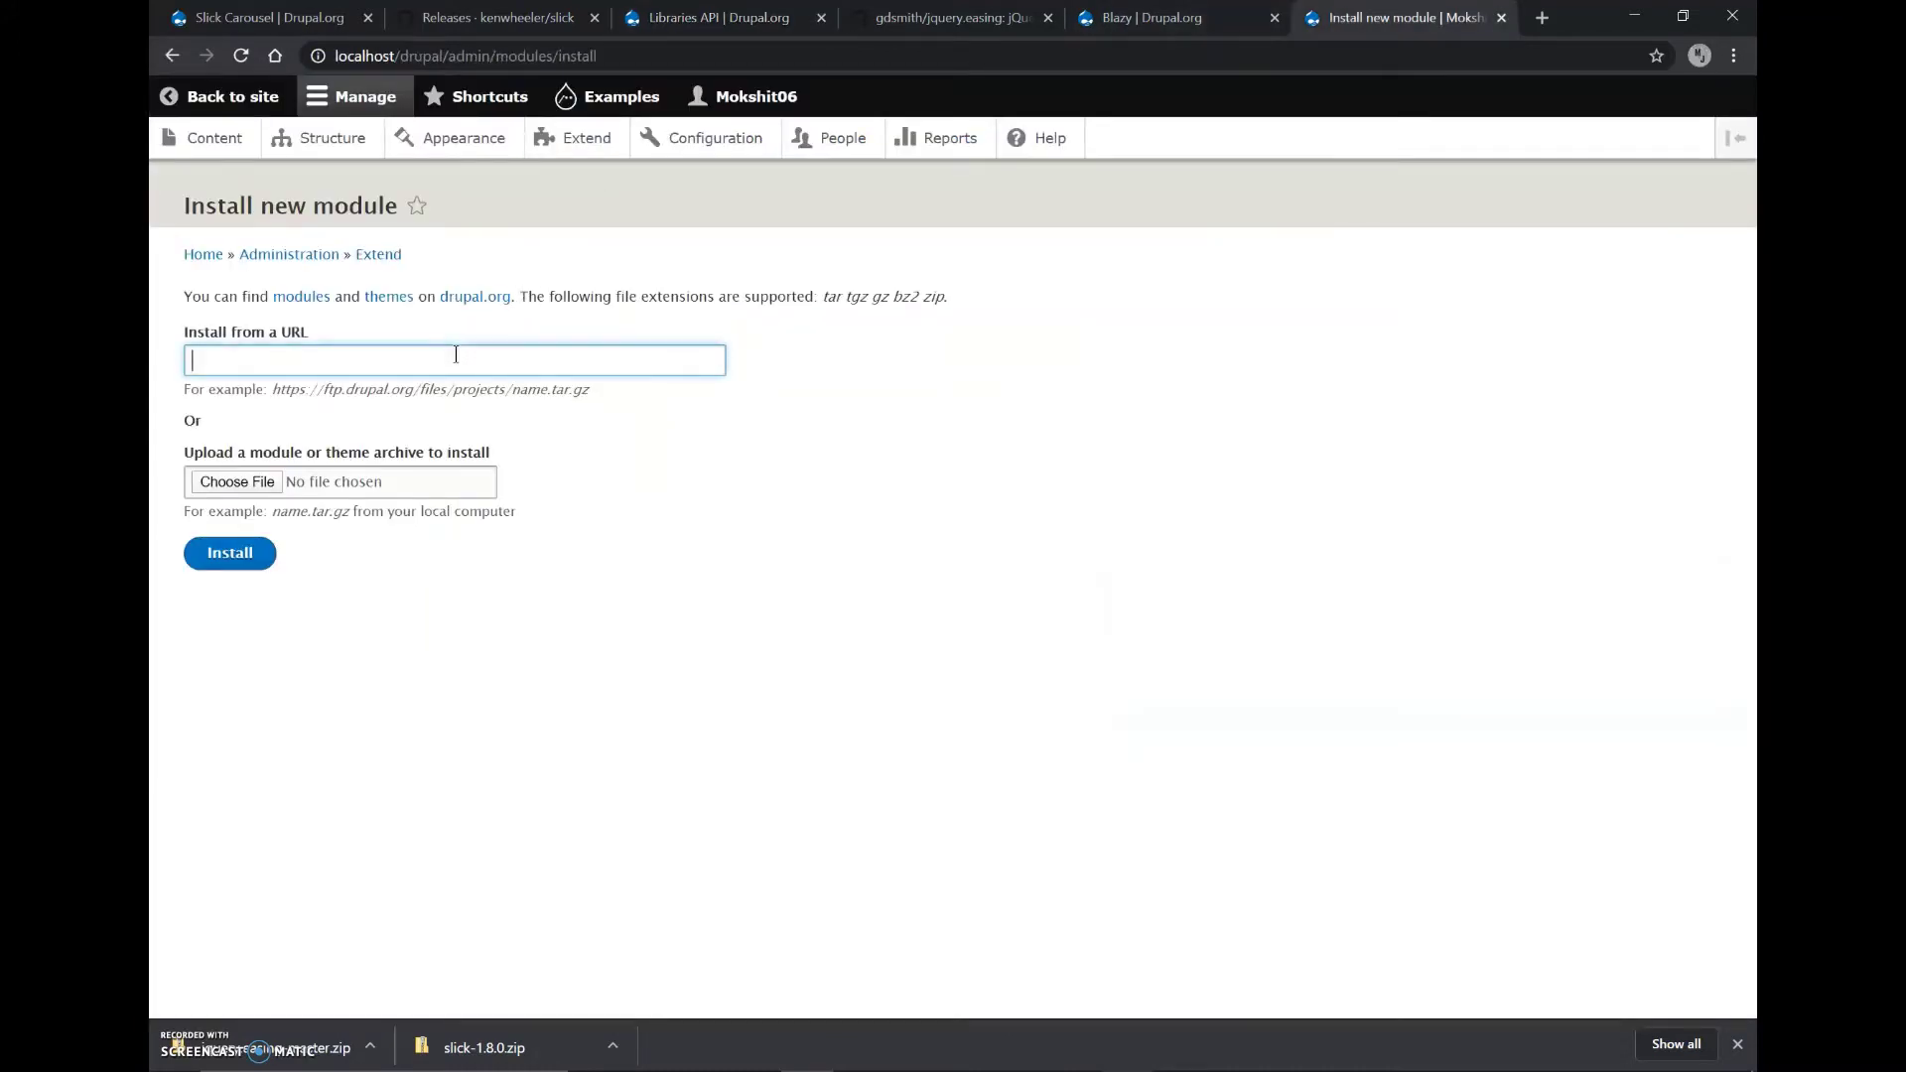
key(ctrl+v)
click(273, 556)
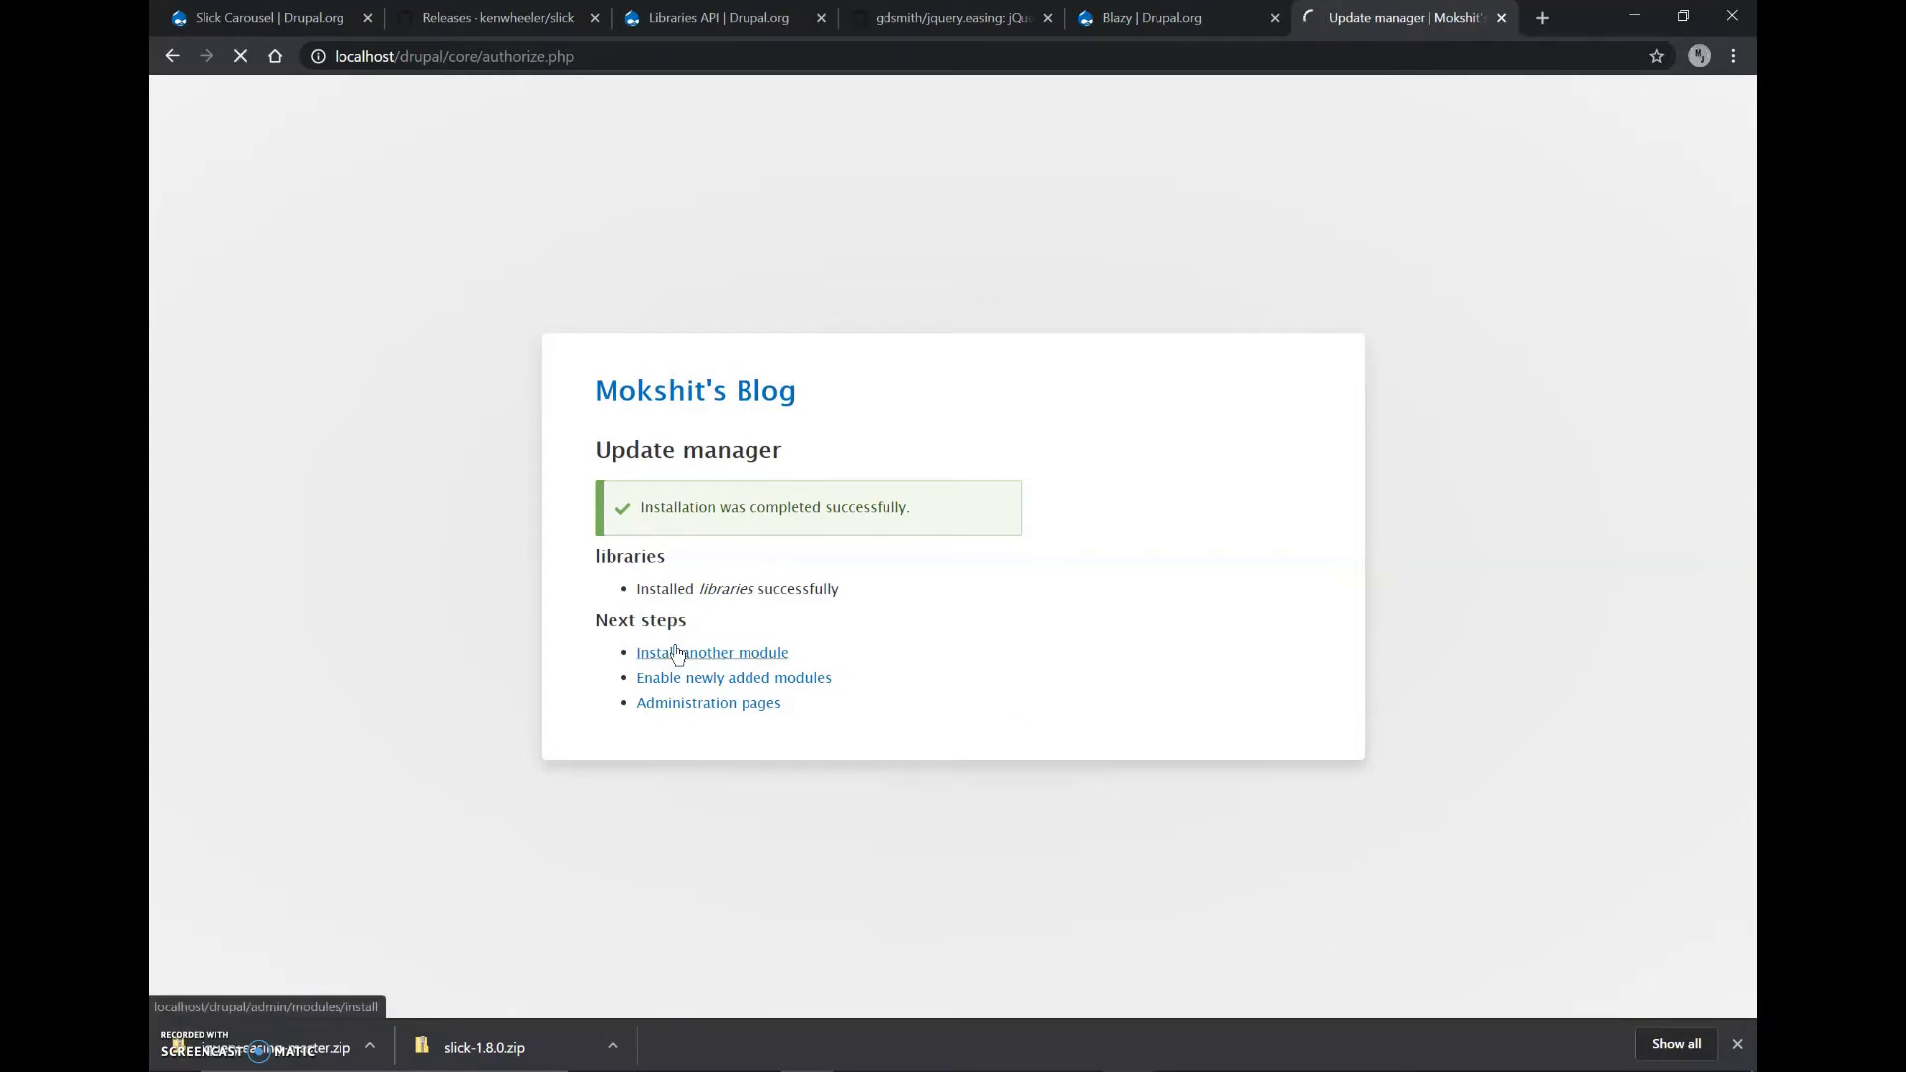
Copy the Blazy 8.x-2.0-rc5 tar.gz link and install it via Install from a URL
click(677, 654)
click(1152, 18)
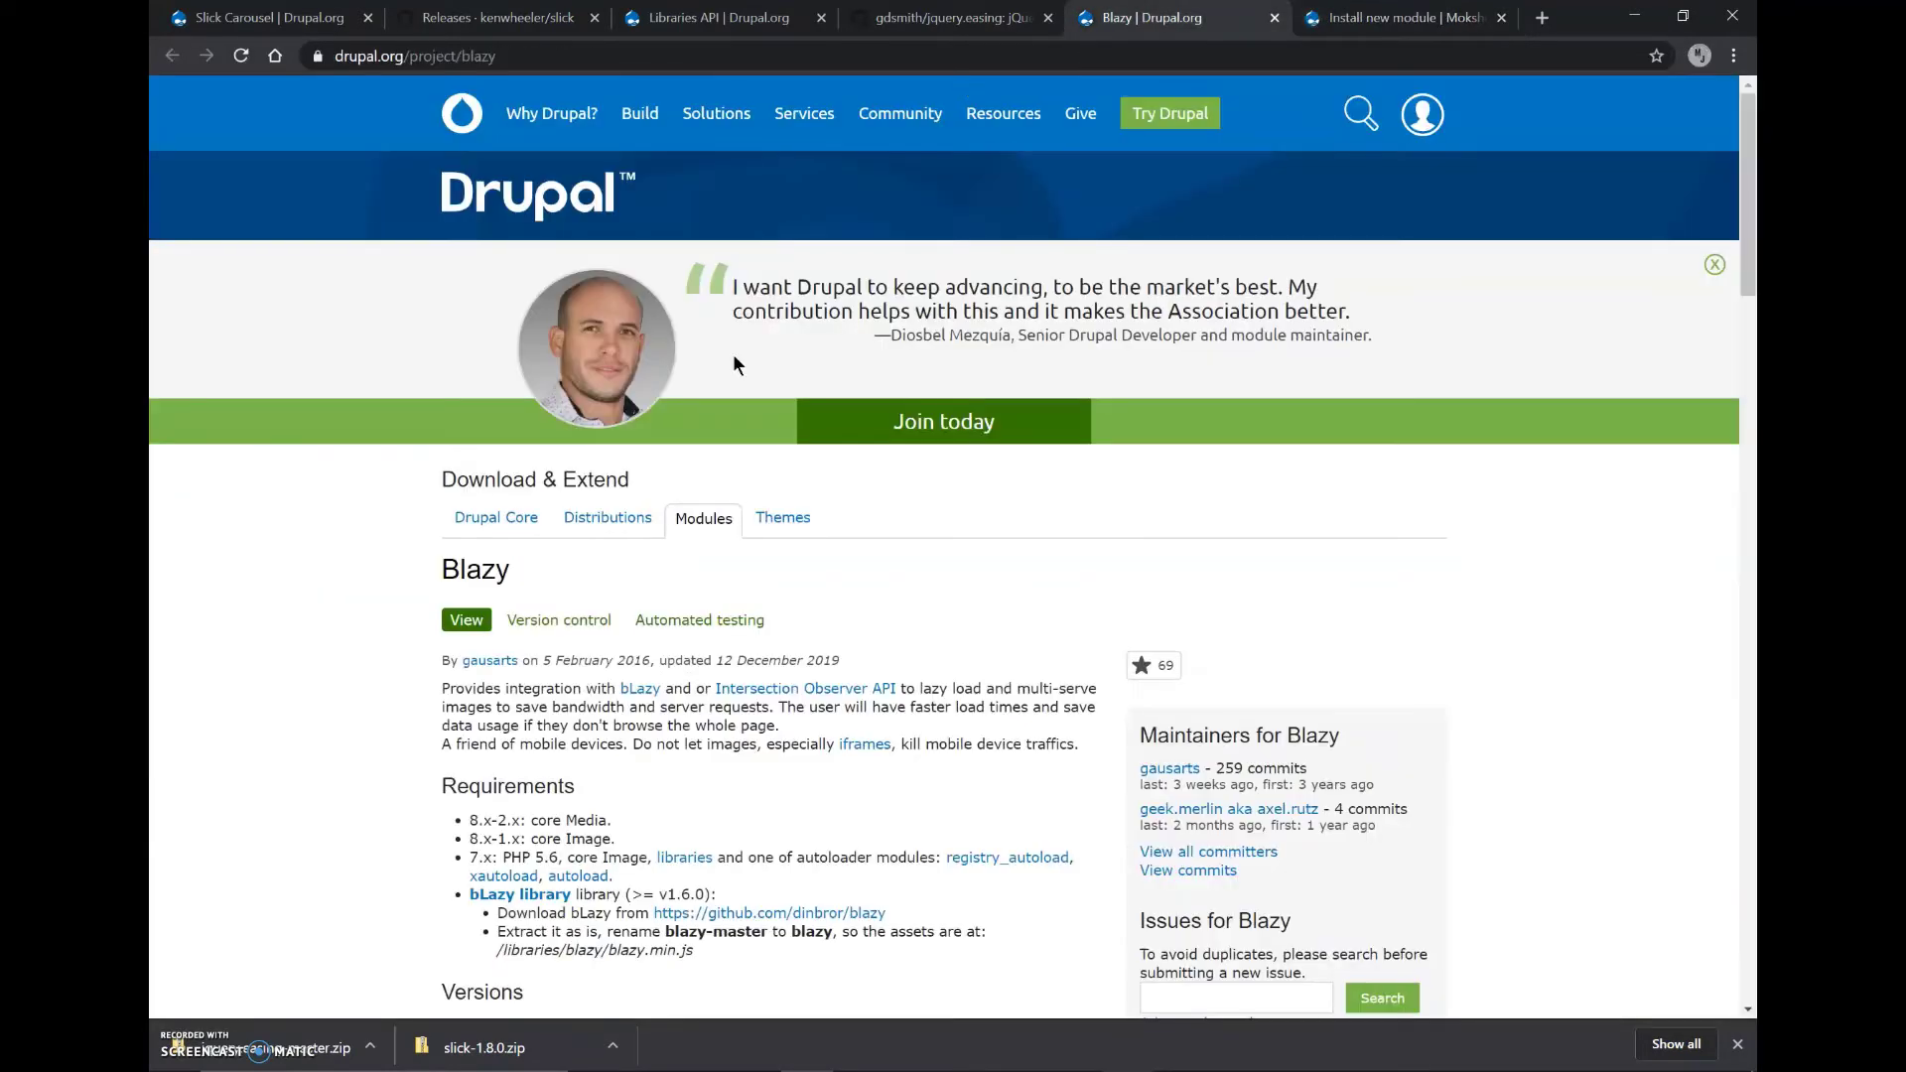
scroll(734, 358, down, 12)
scroll(734, 360, down, 18)
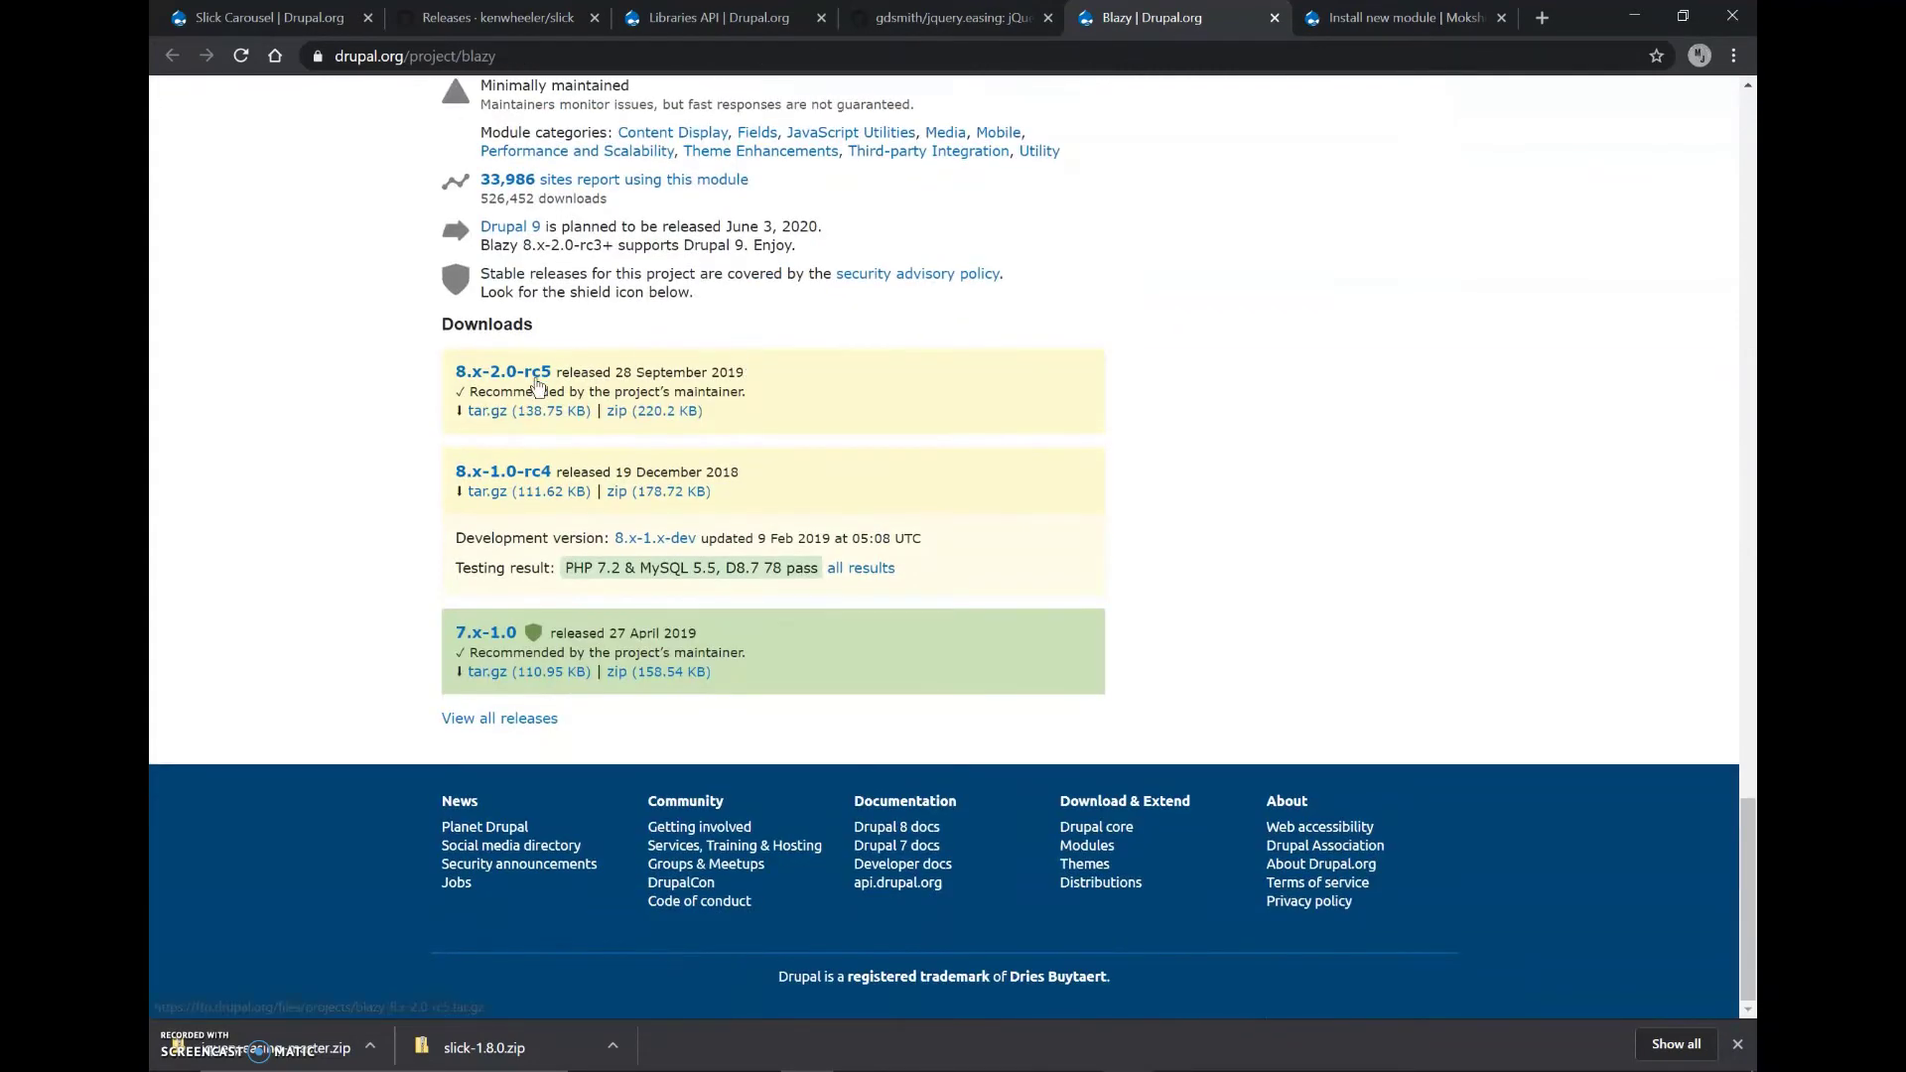
right_click(539, 421)
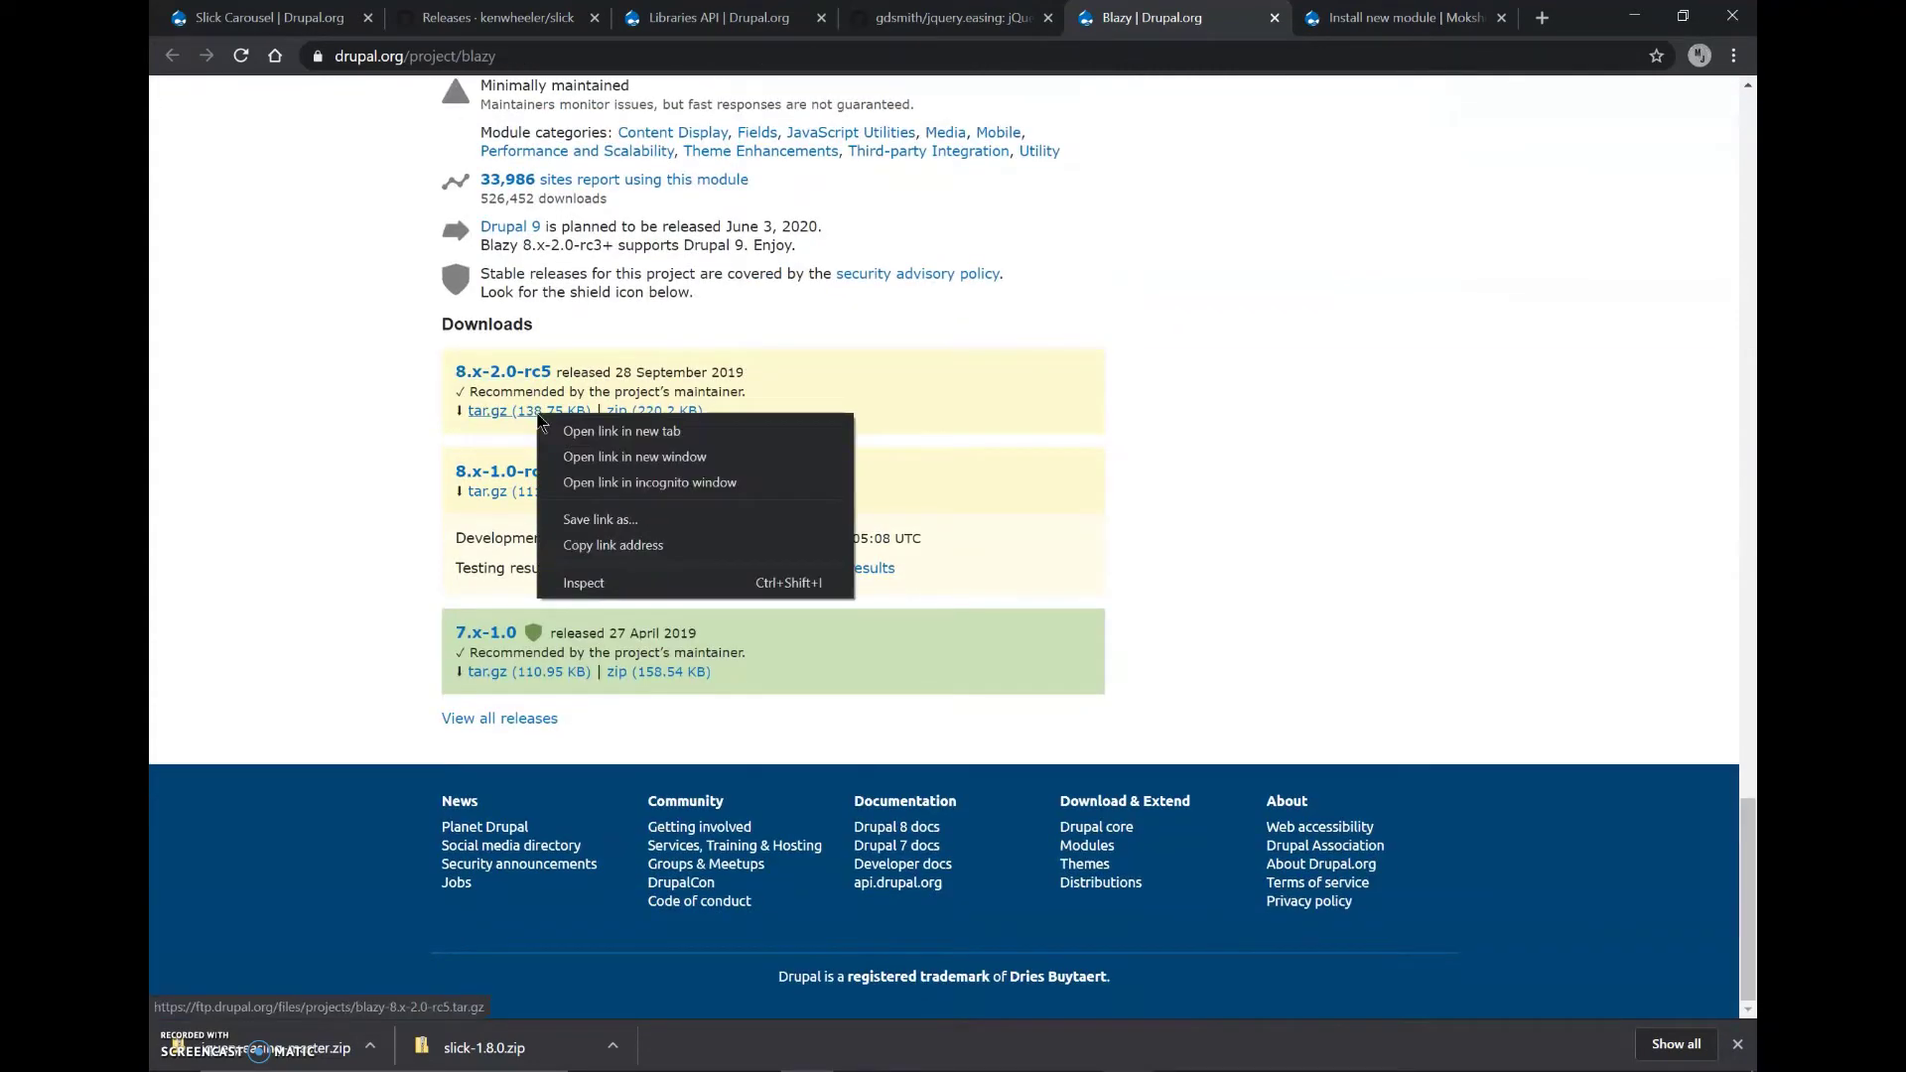
click(596, 541)
click(1390, 17)
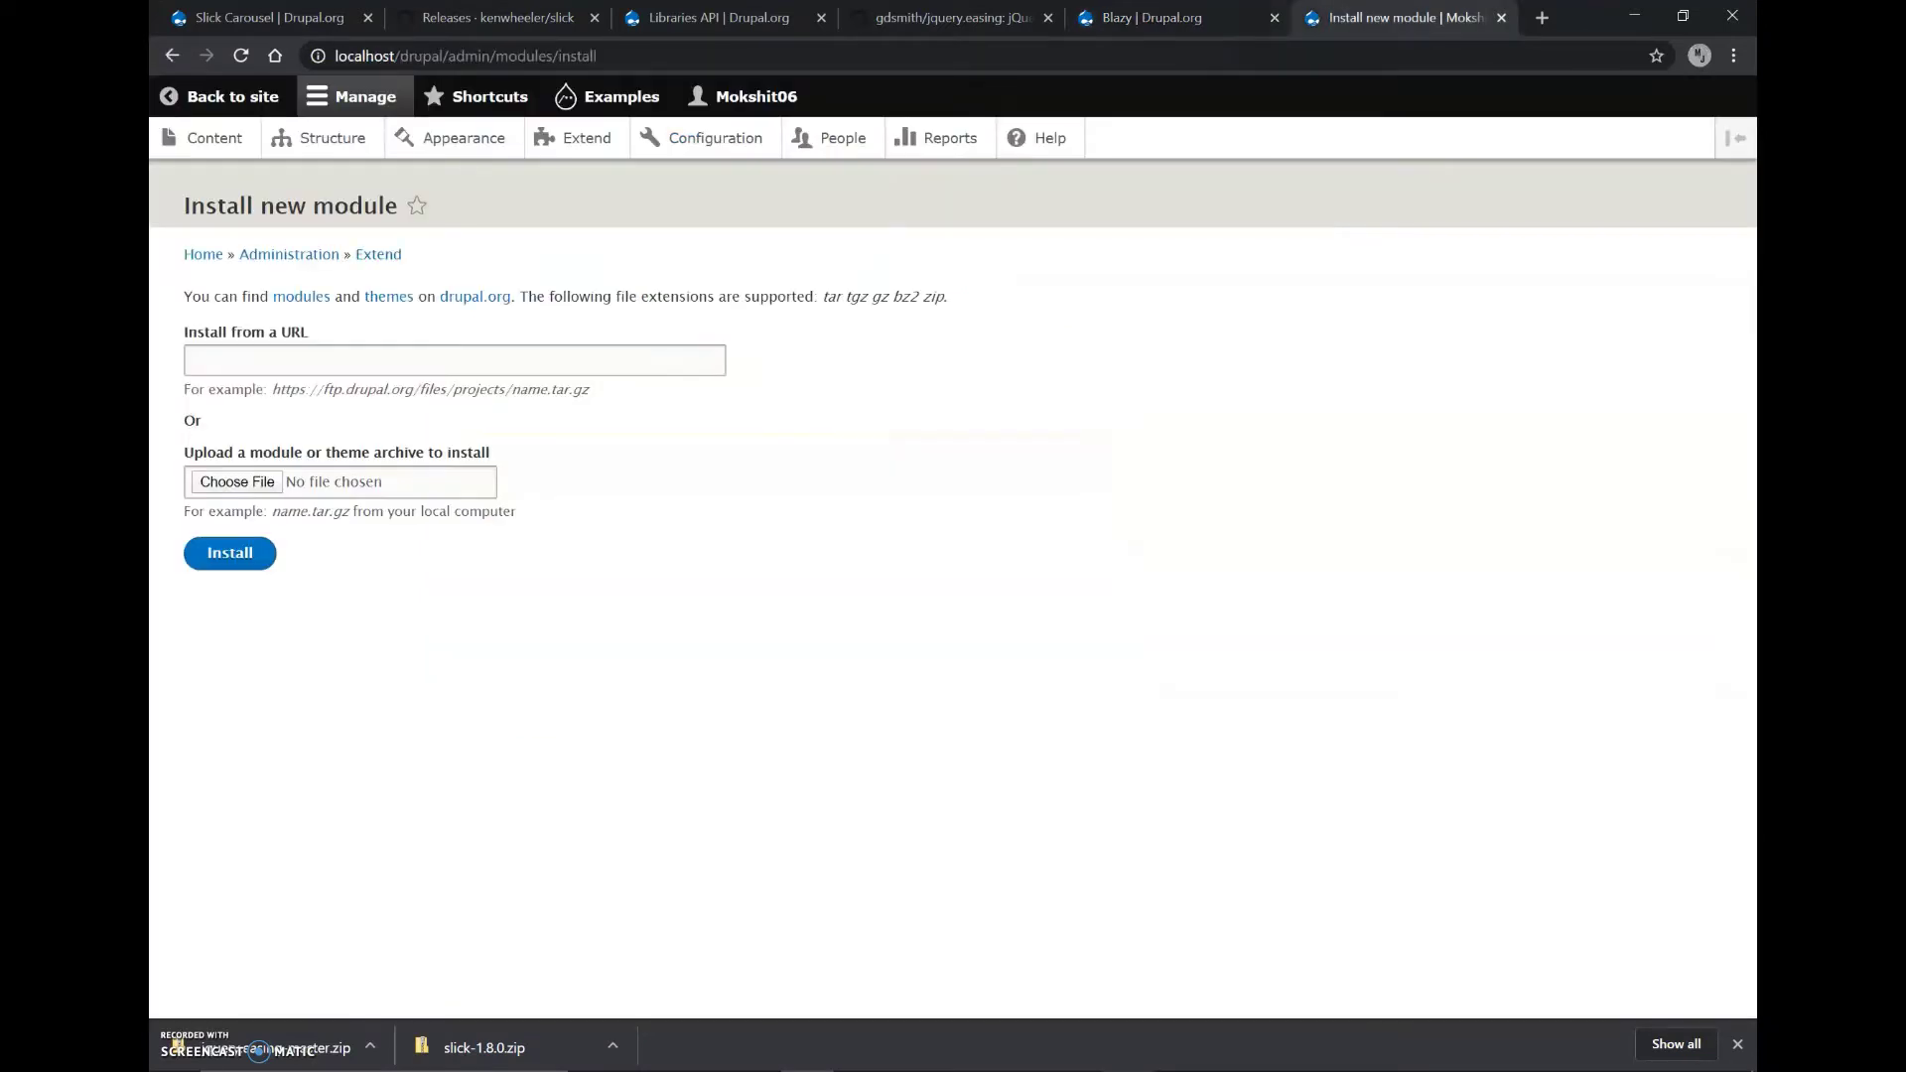
click(486, 359)
text(https://ftp.drupal.org/files/projects/blazy-8.x-2.0-rc5.tar.gz)
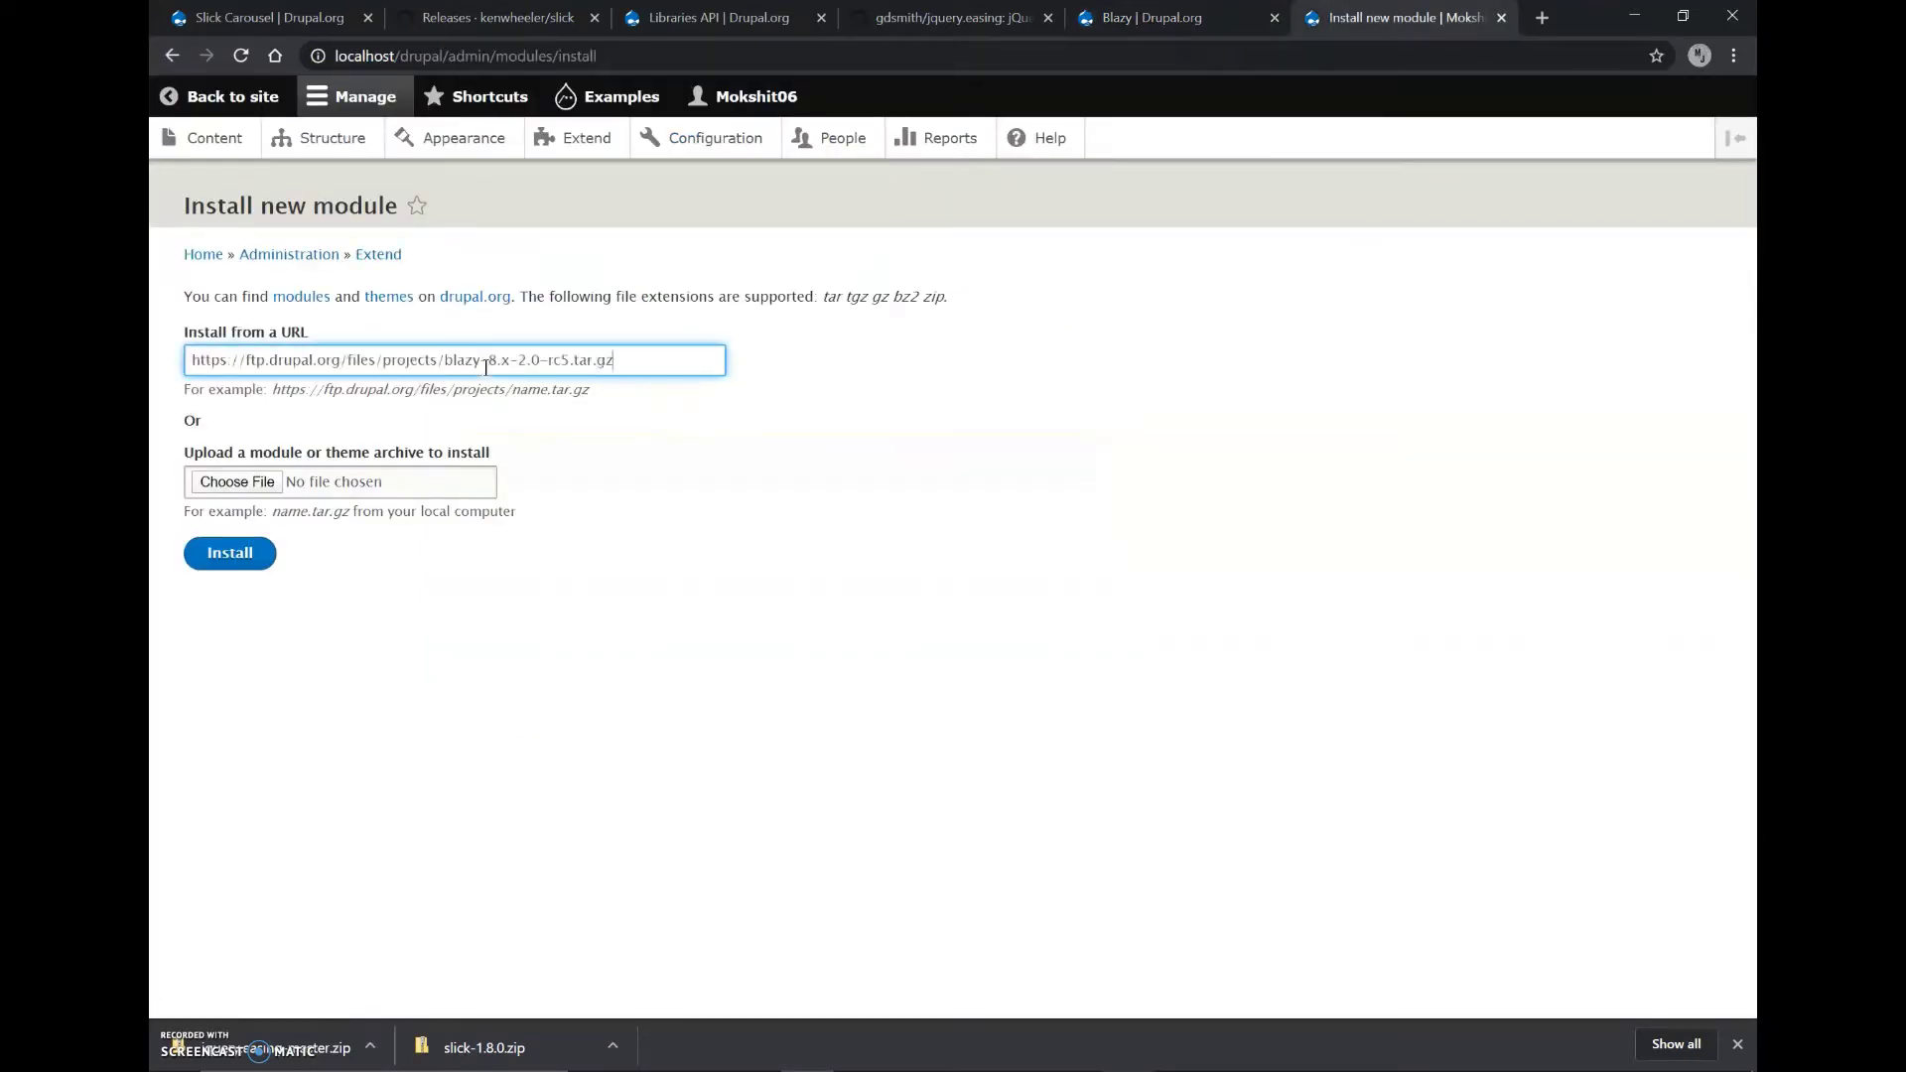
click(263, 564)
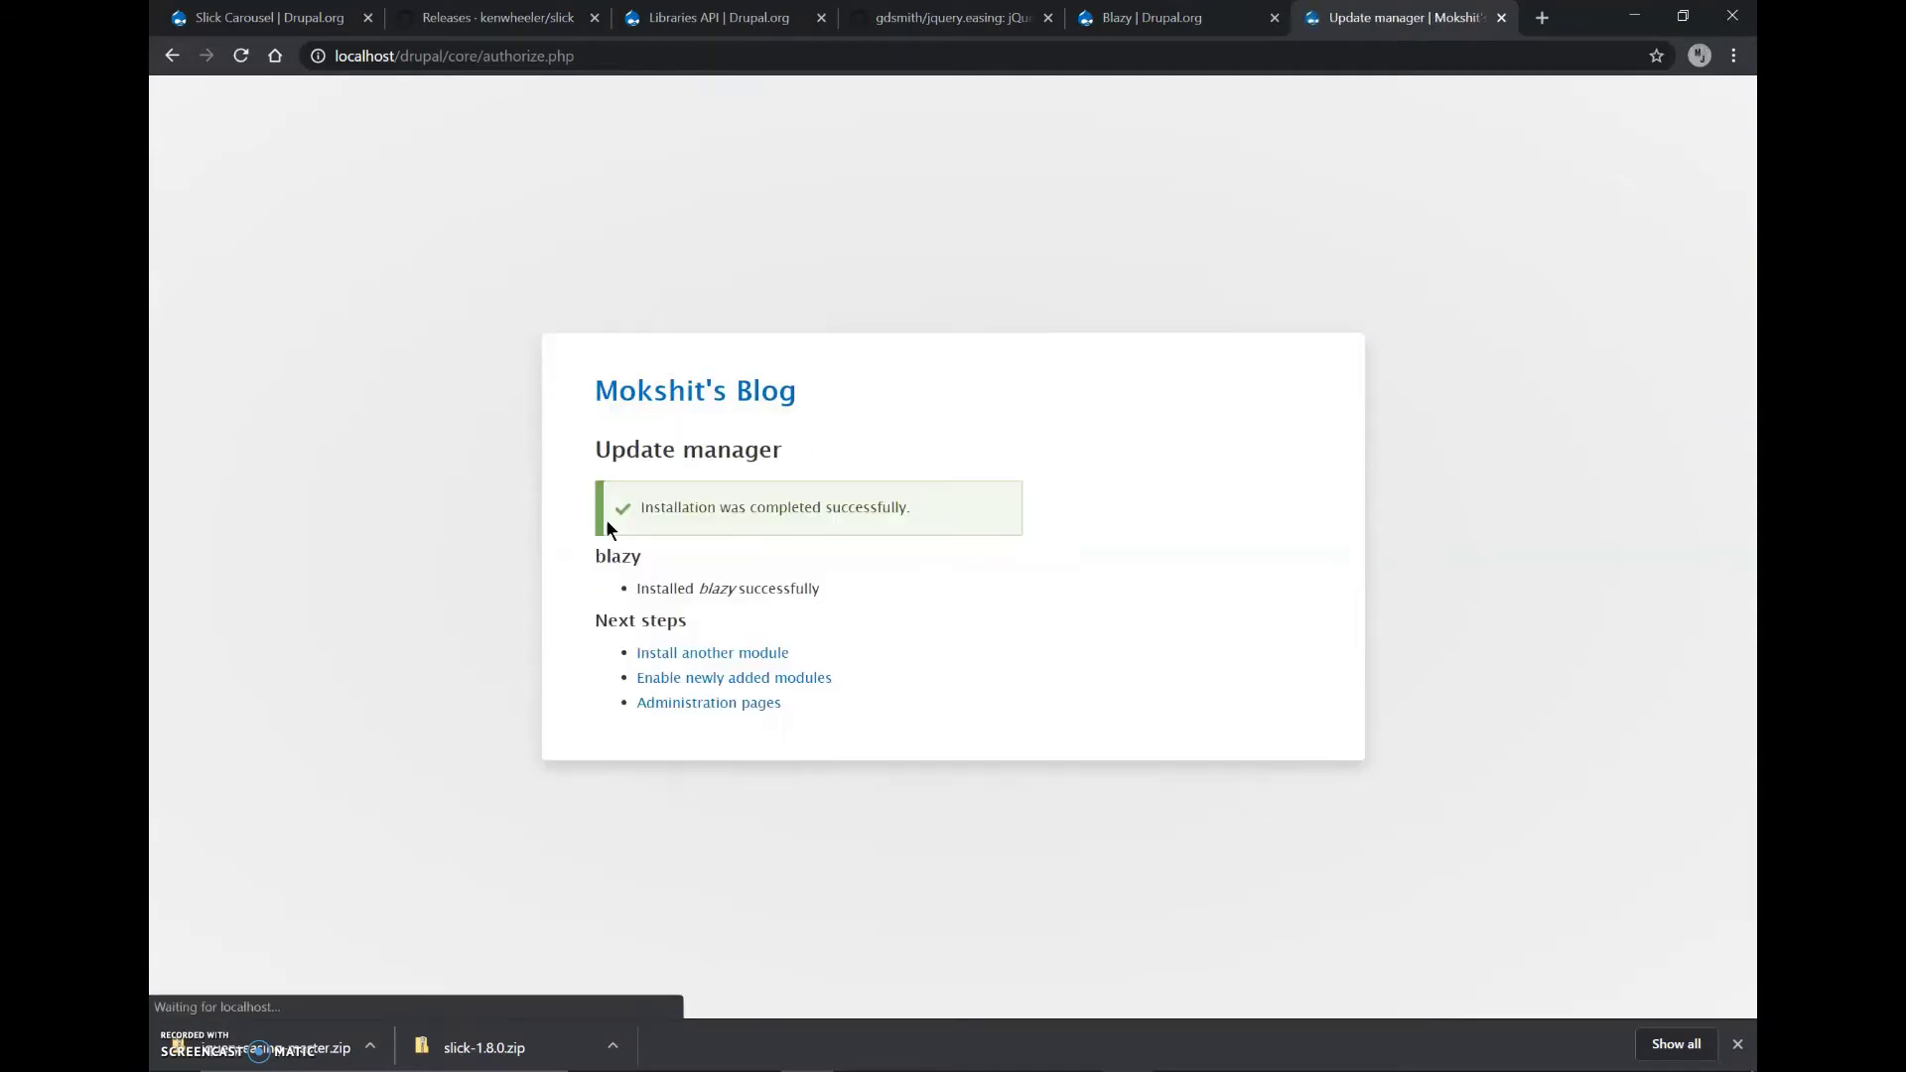
Copy the Slick Carousel 8.x-2.0-rc4 tar.gz link and install it via Install from a URL
click(670, 655)
click(266, 18)
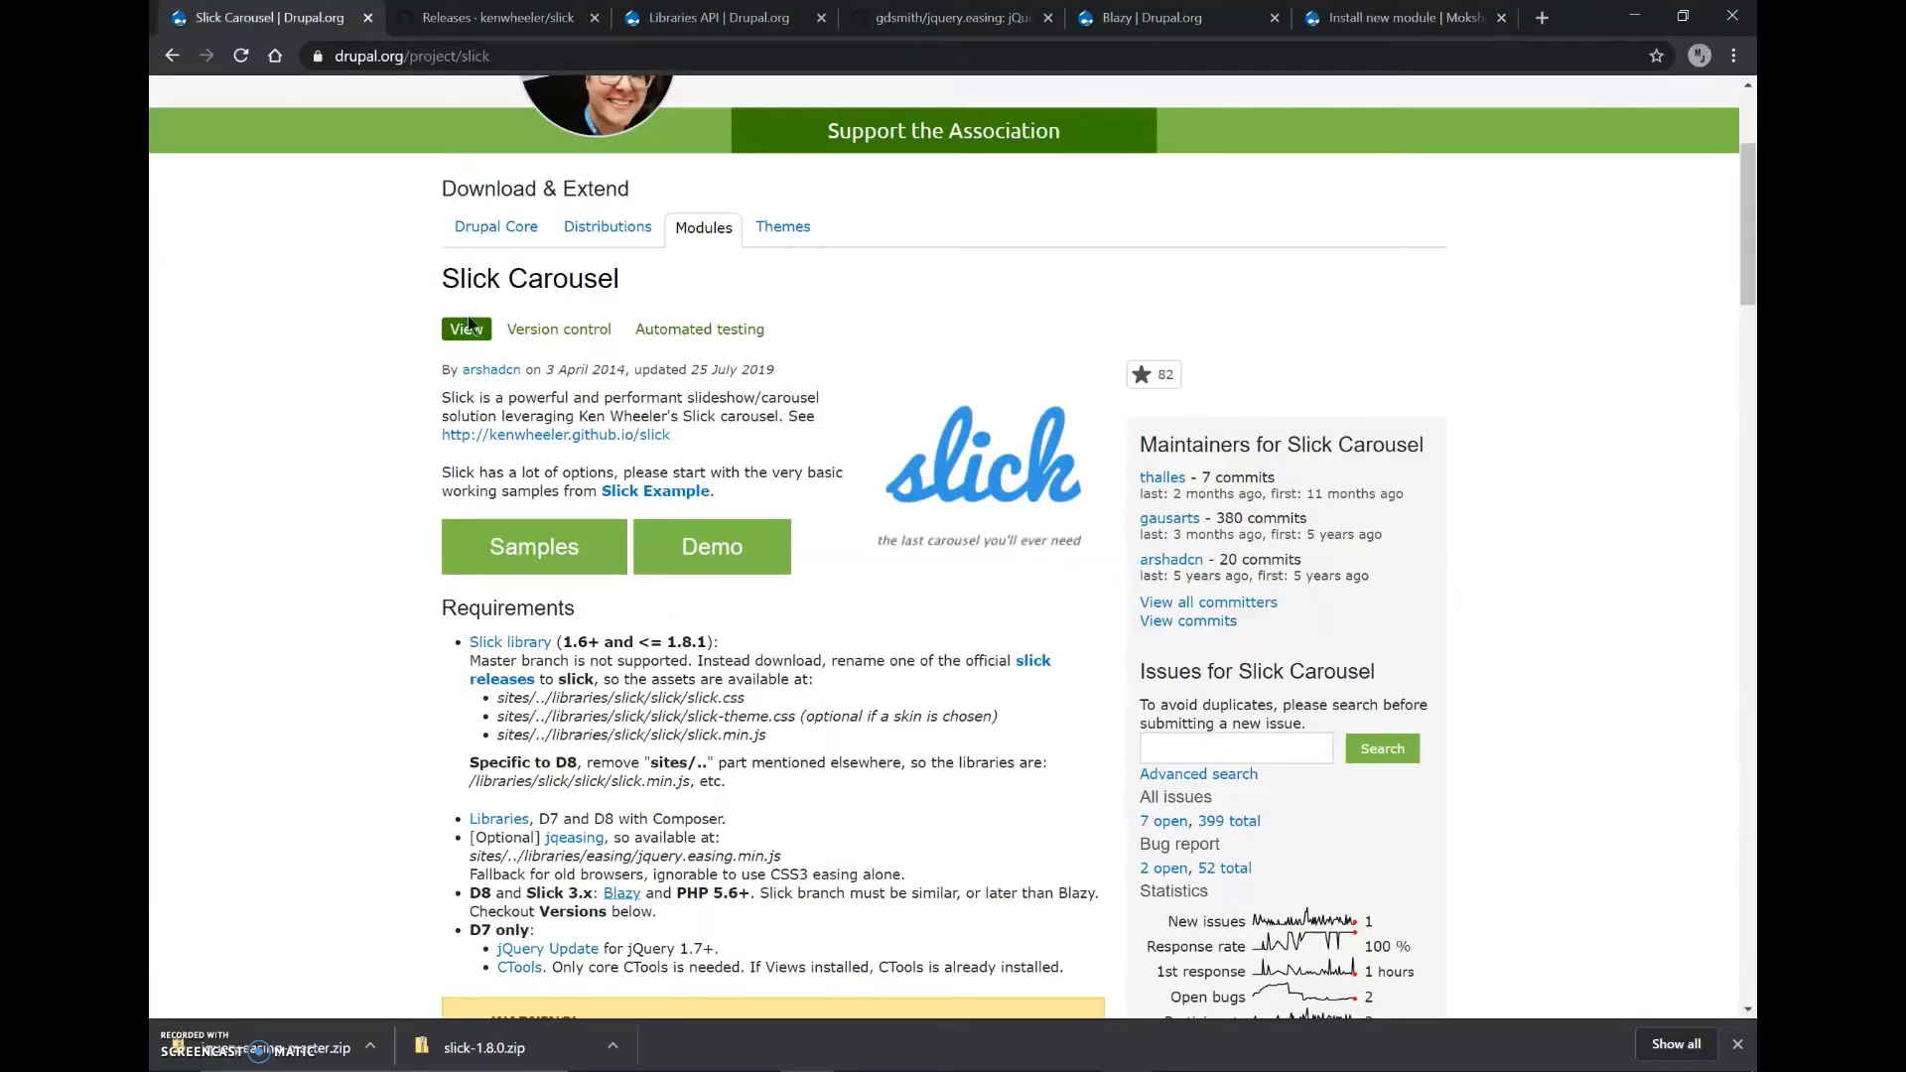
scroll(551, 288, down, 7)
scroll(551, 290, down, 20)
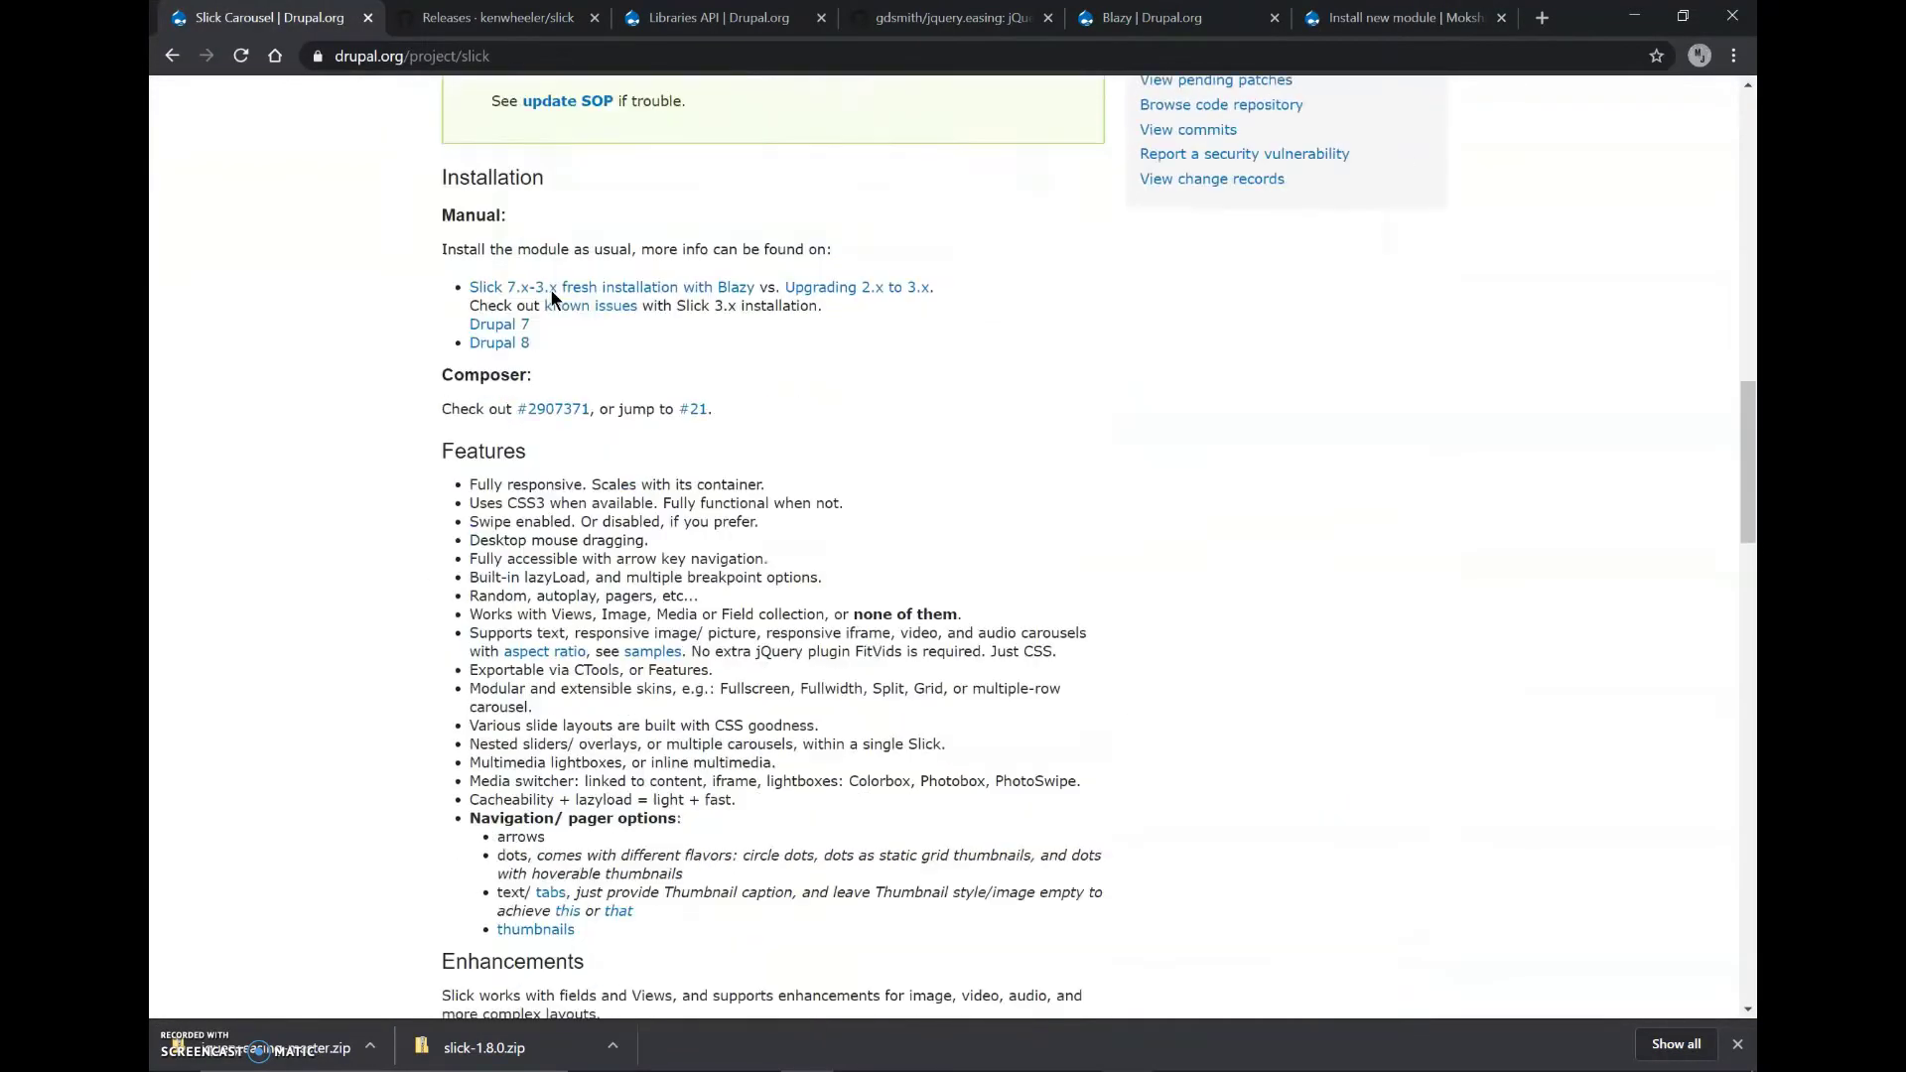
scroll(552, 290, down, 2)
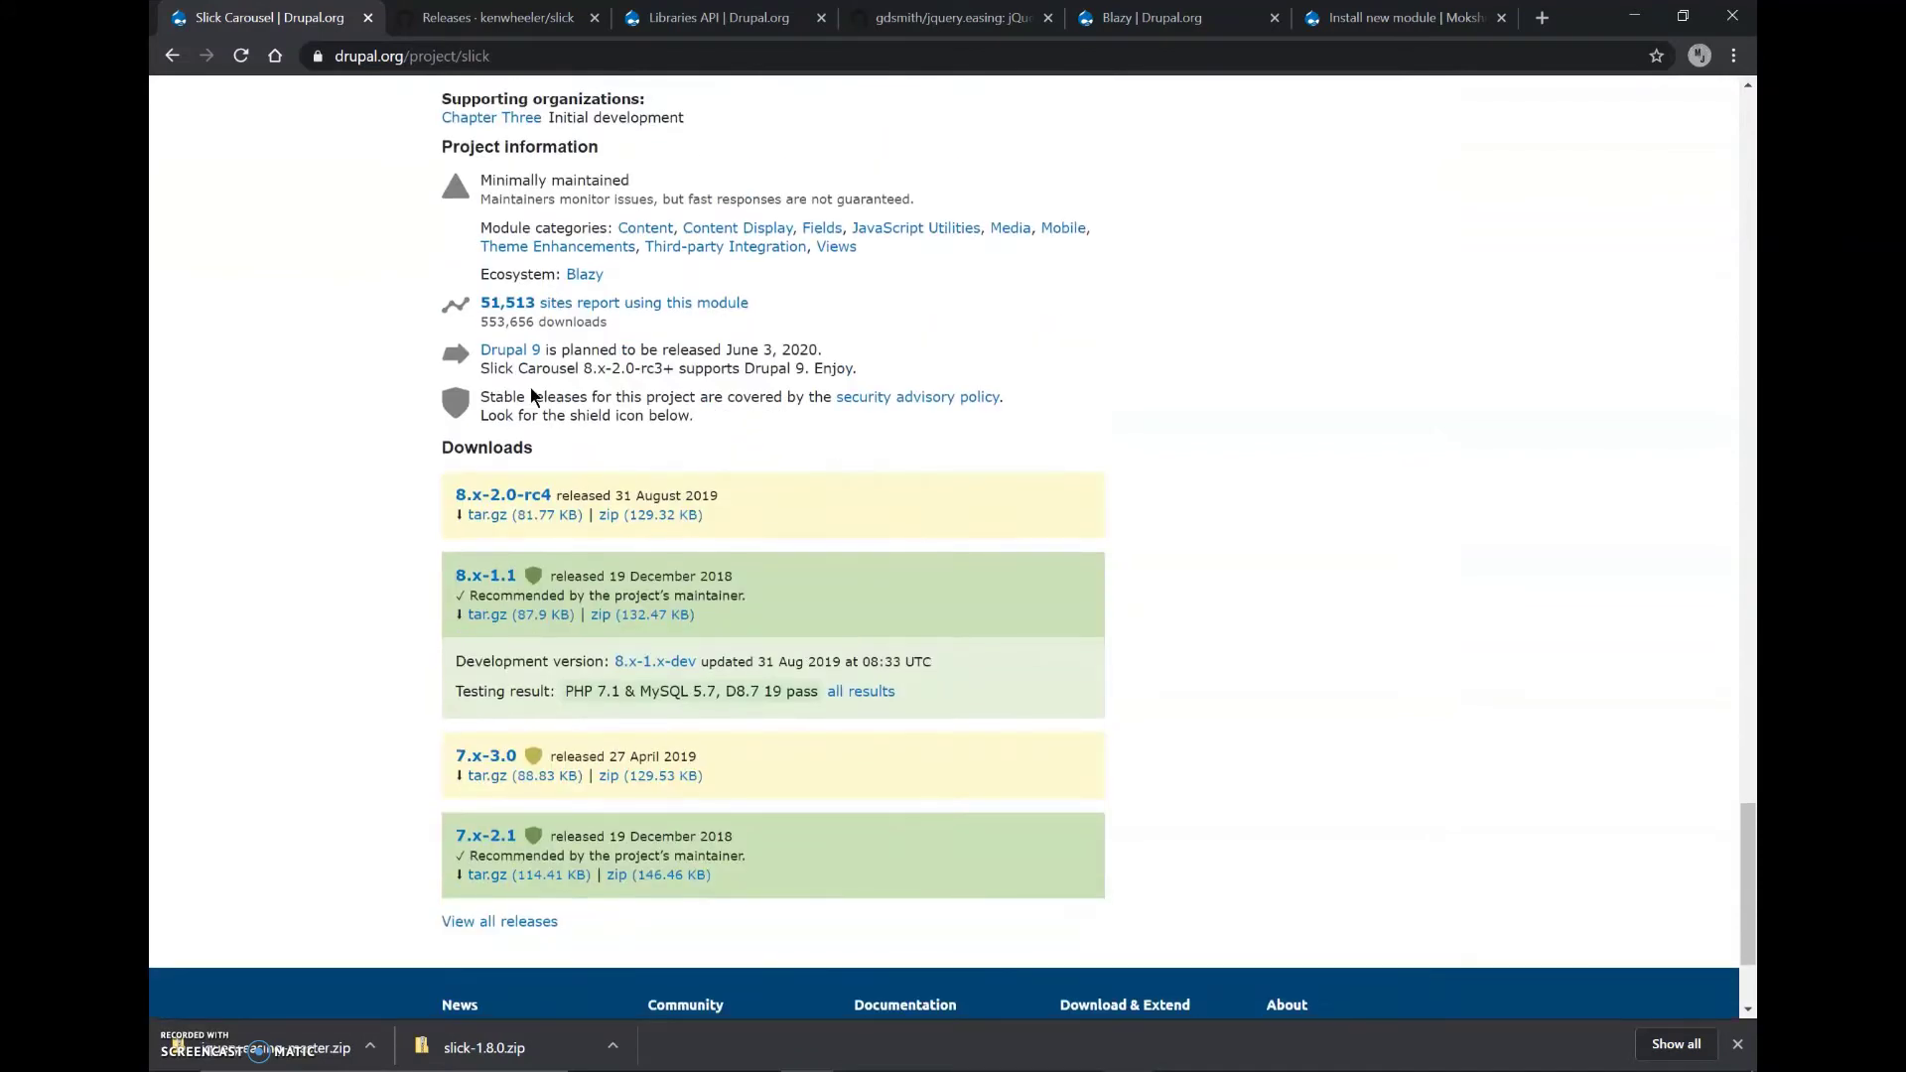
right_click(513, 531)
click(580, 655)
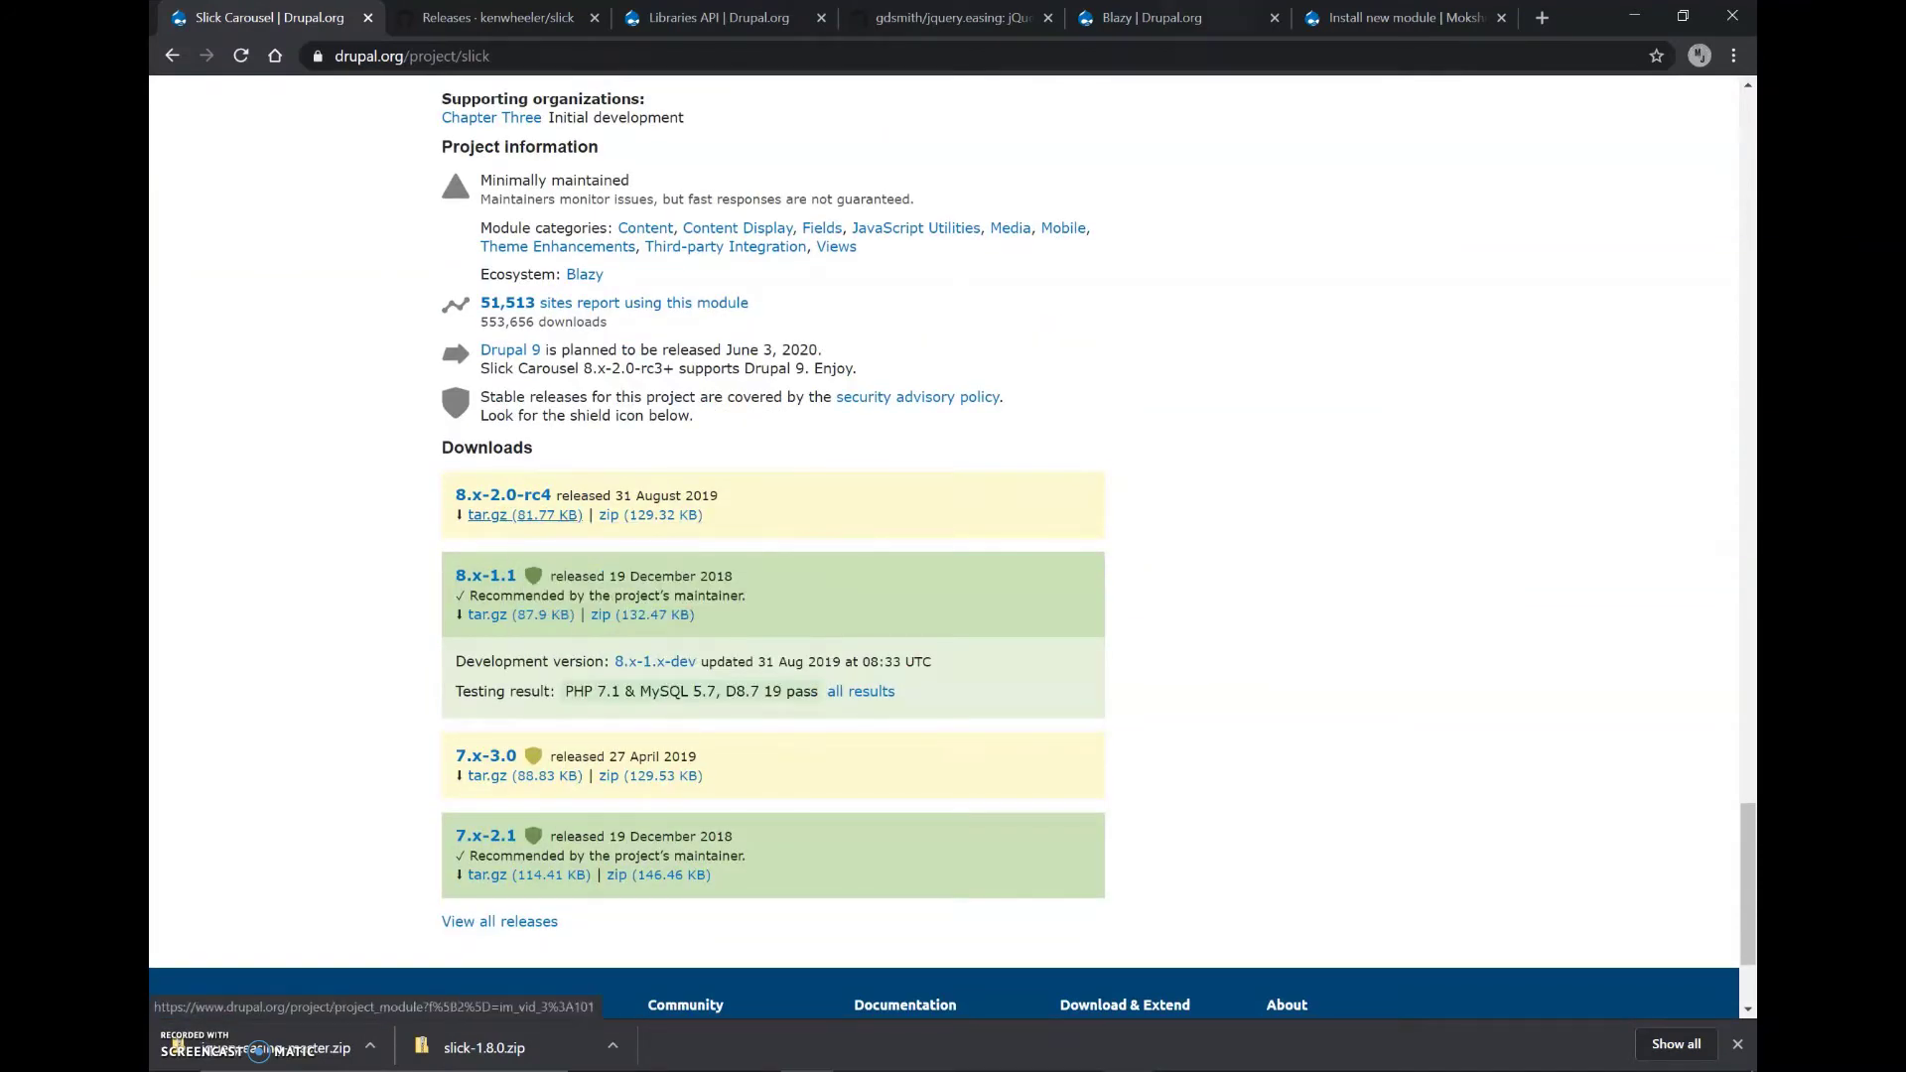
click(1400, 17)
click(267, 355)
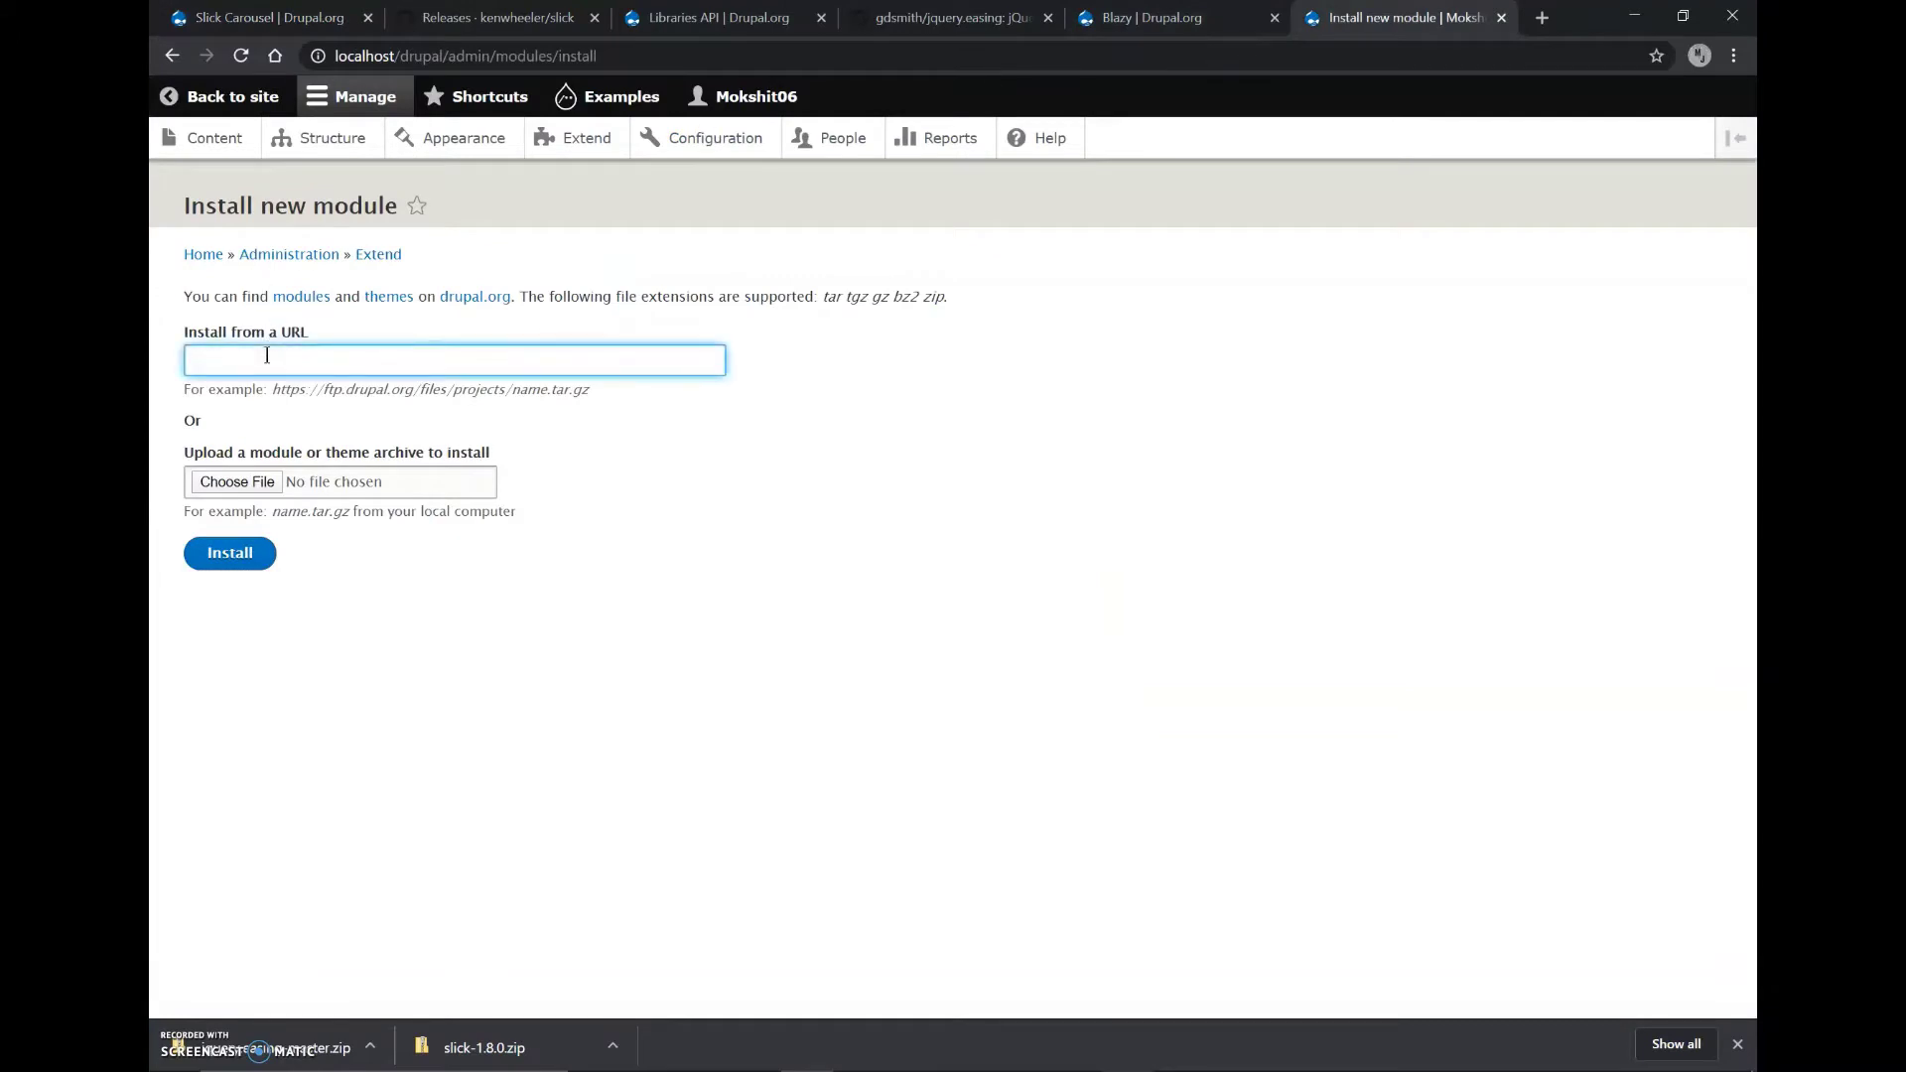
key(ctrl+v)
click(231, 556)
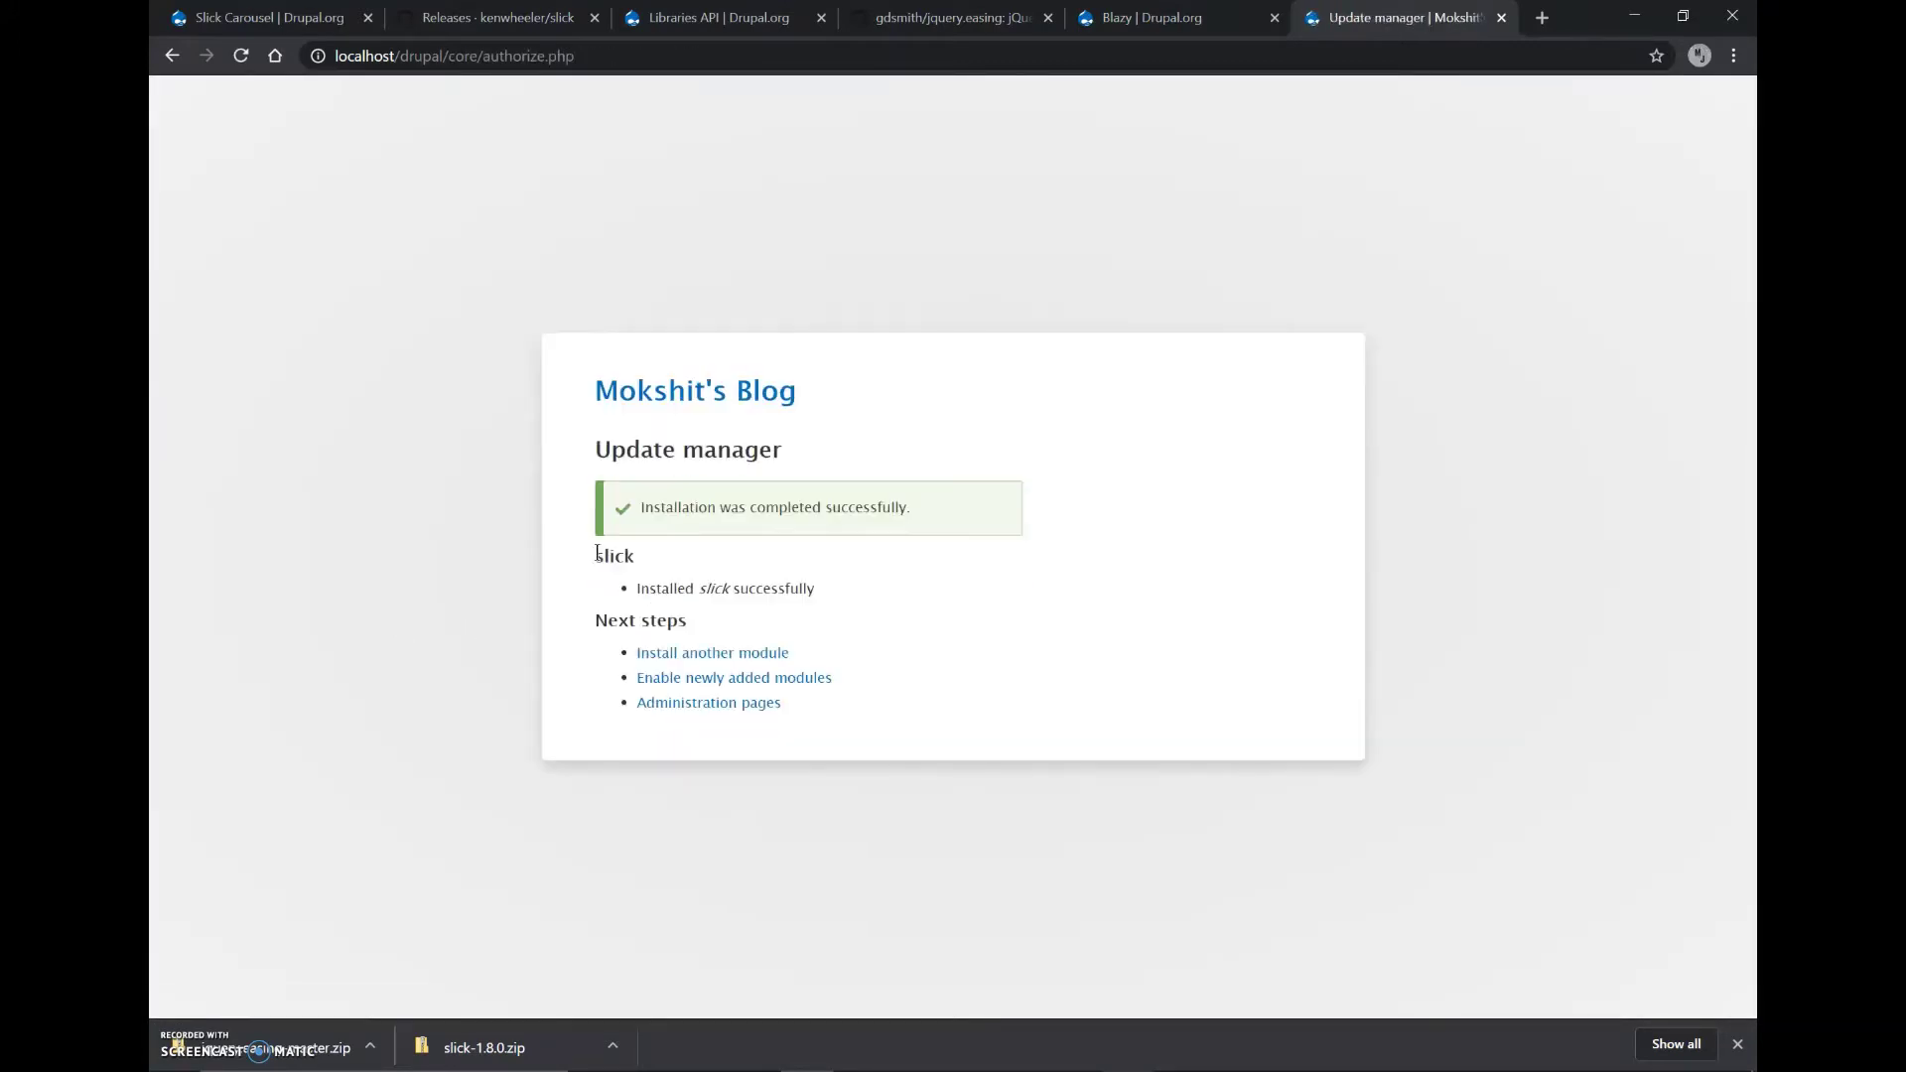
Extract the jquery.easing-master archive in the Downloads folder
key(super+e)
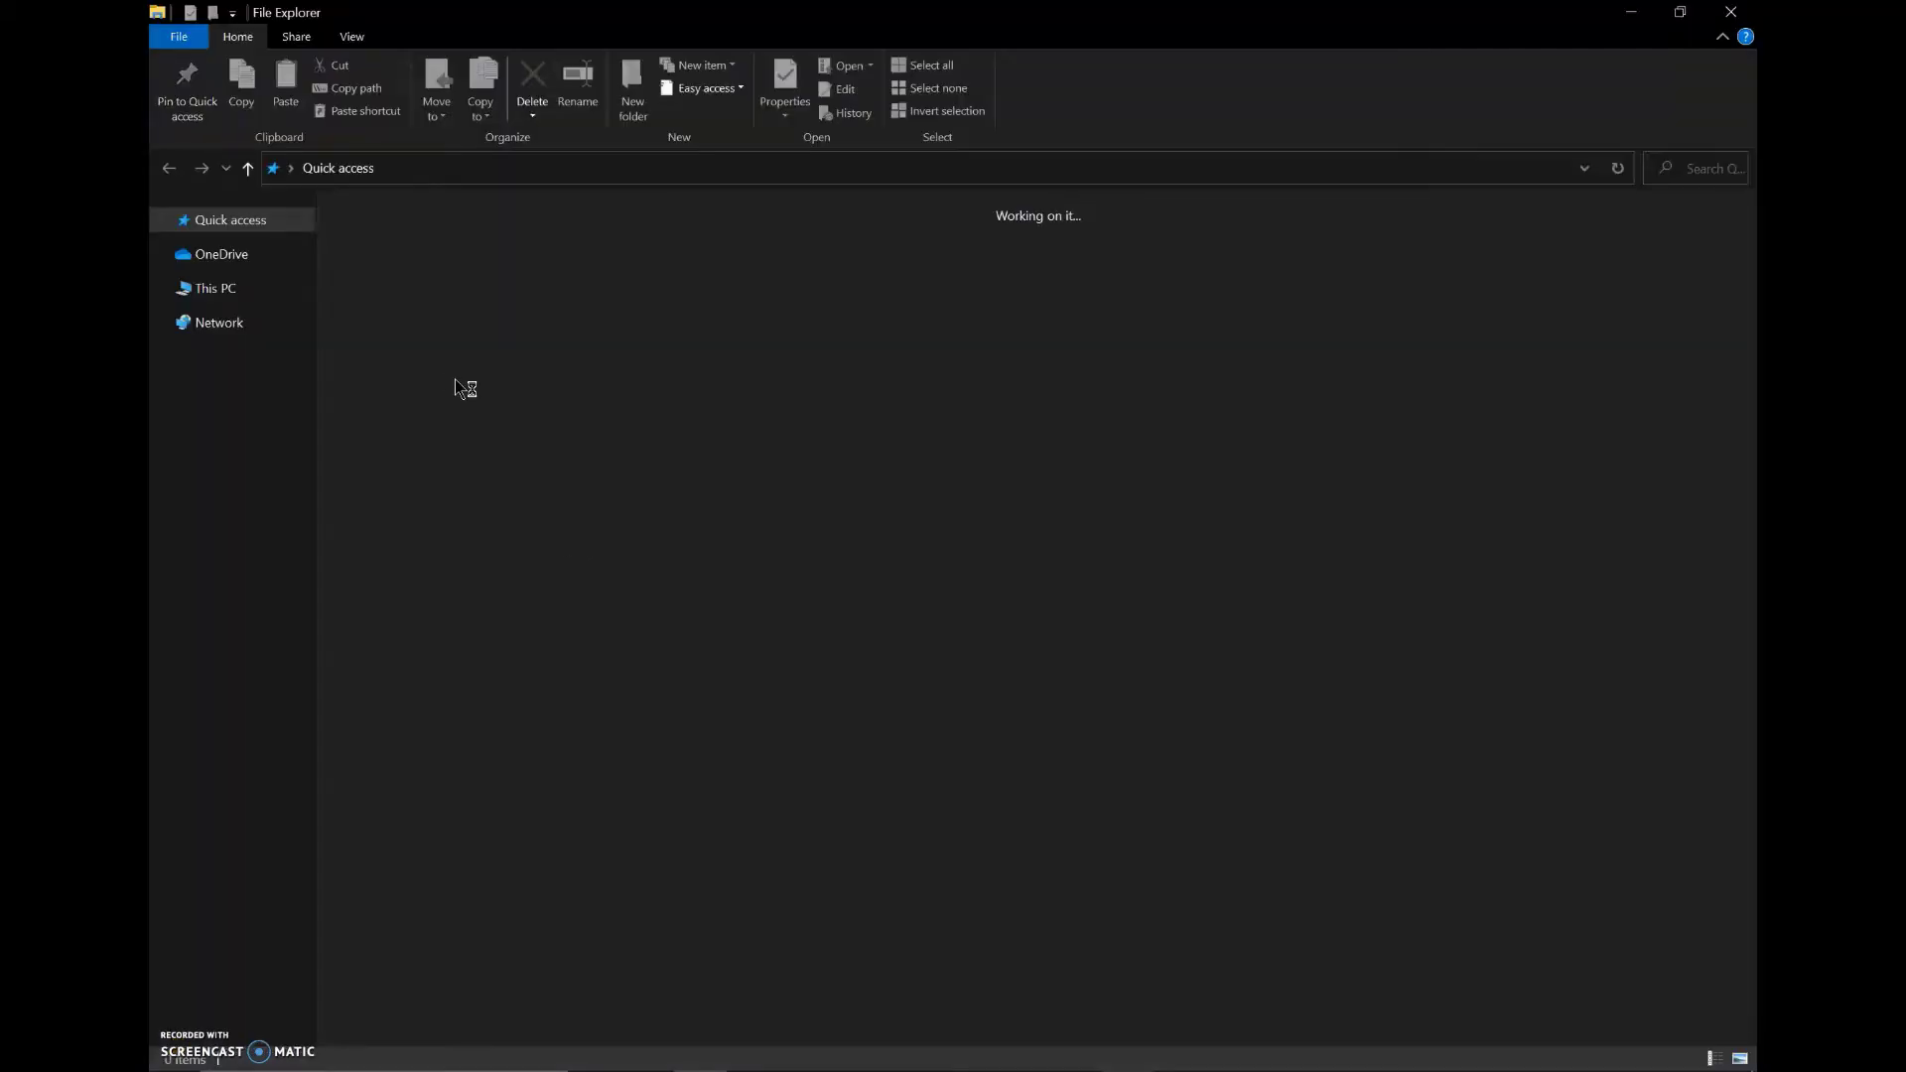
click(276, 392)
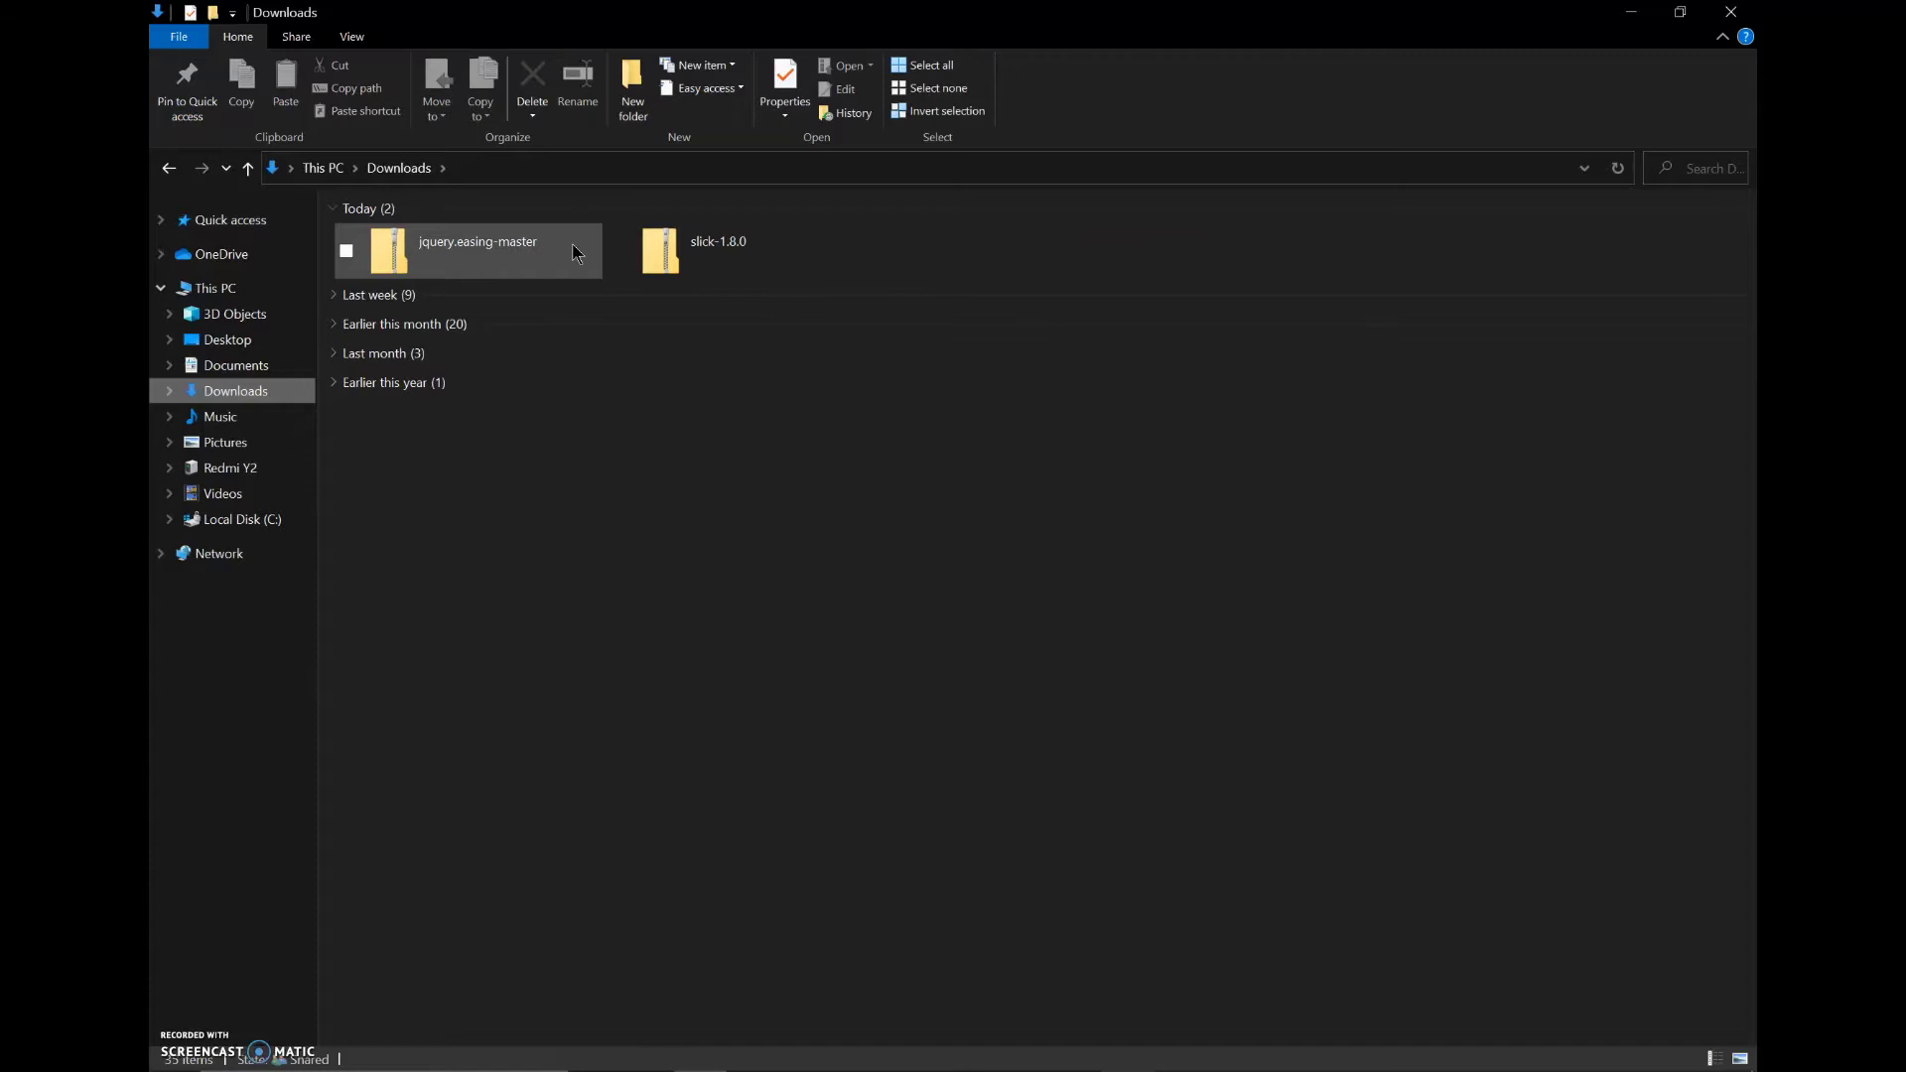
click(497, 266)
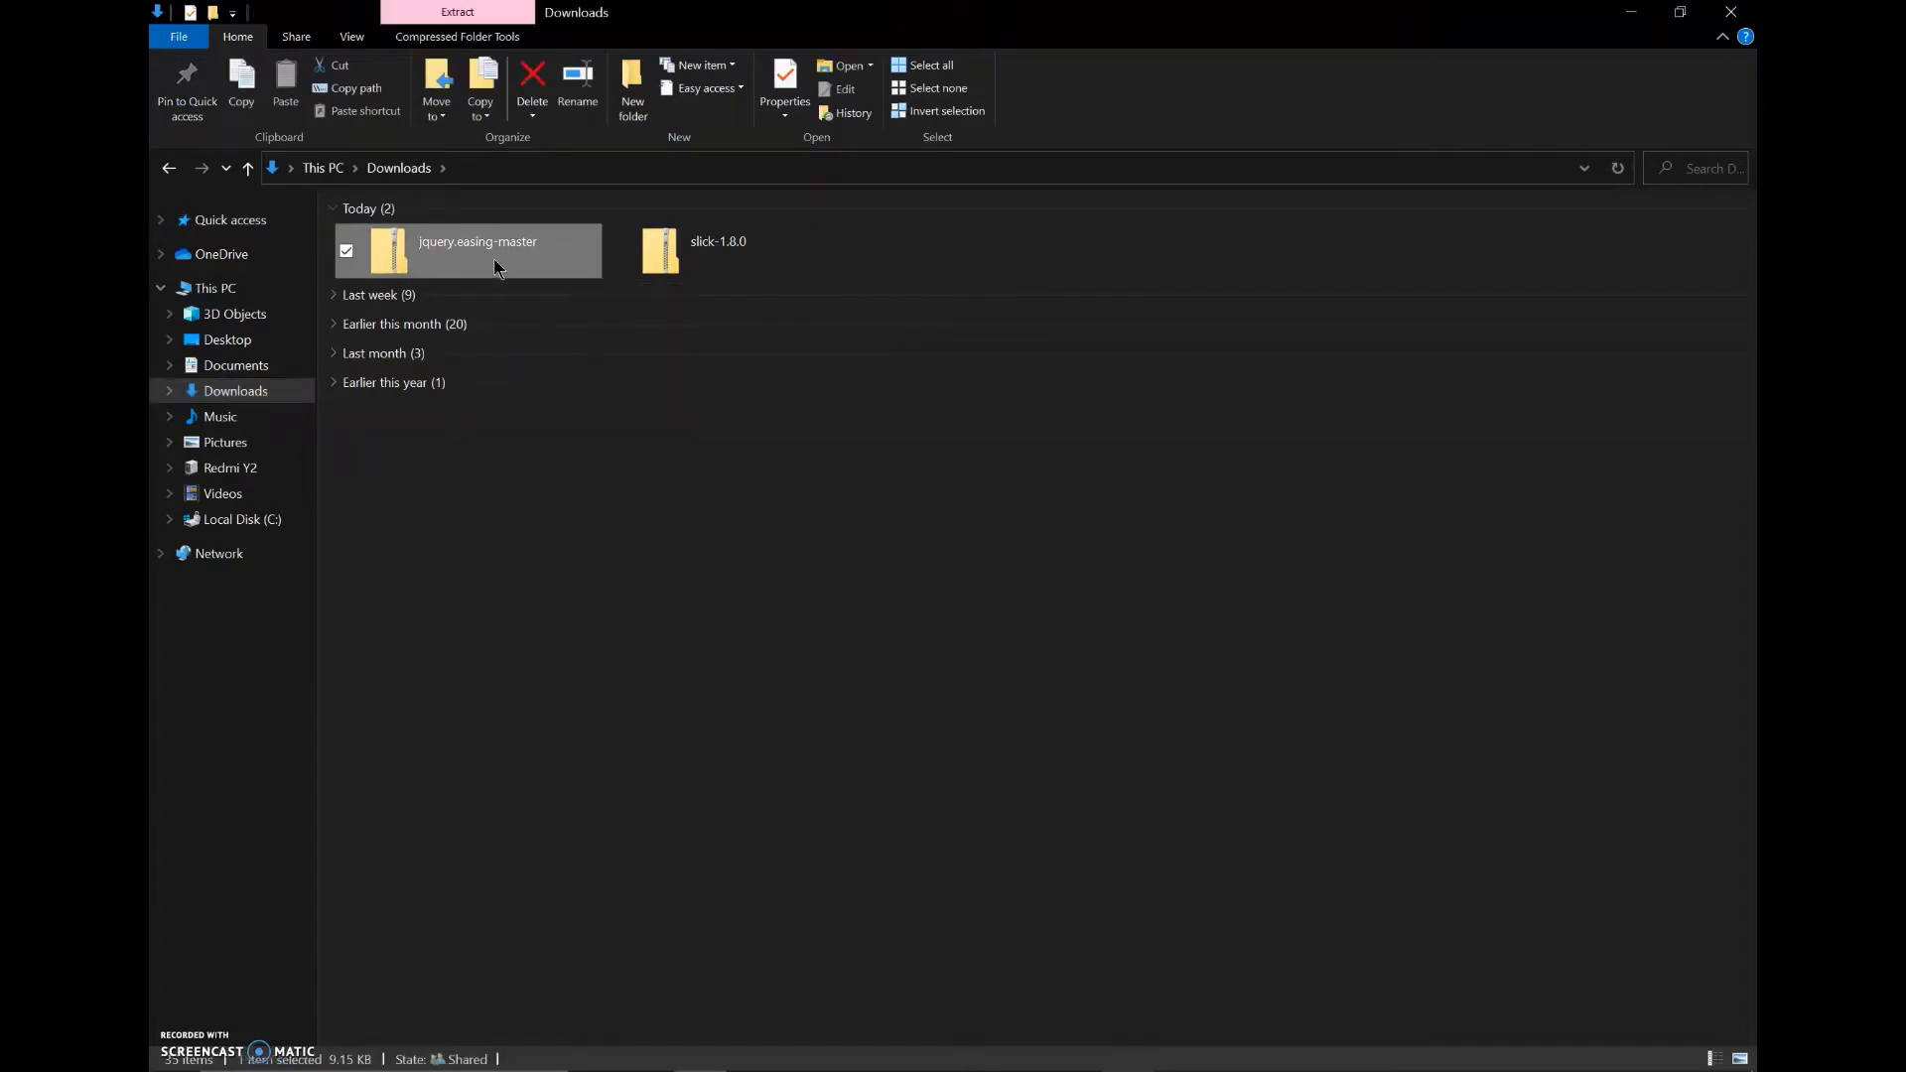
right_click(494, 264)
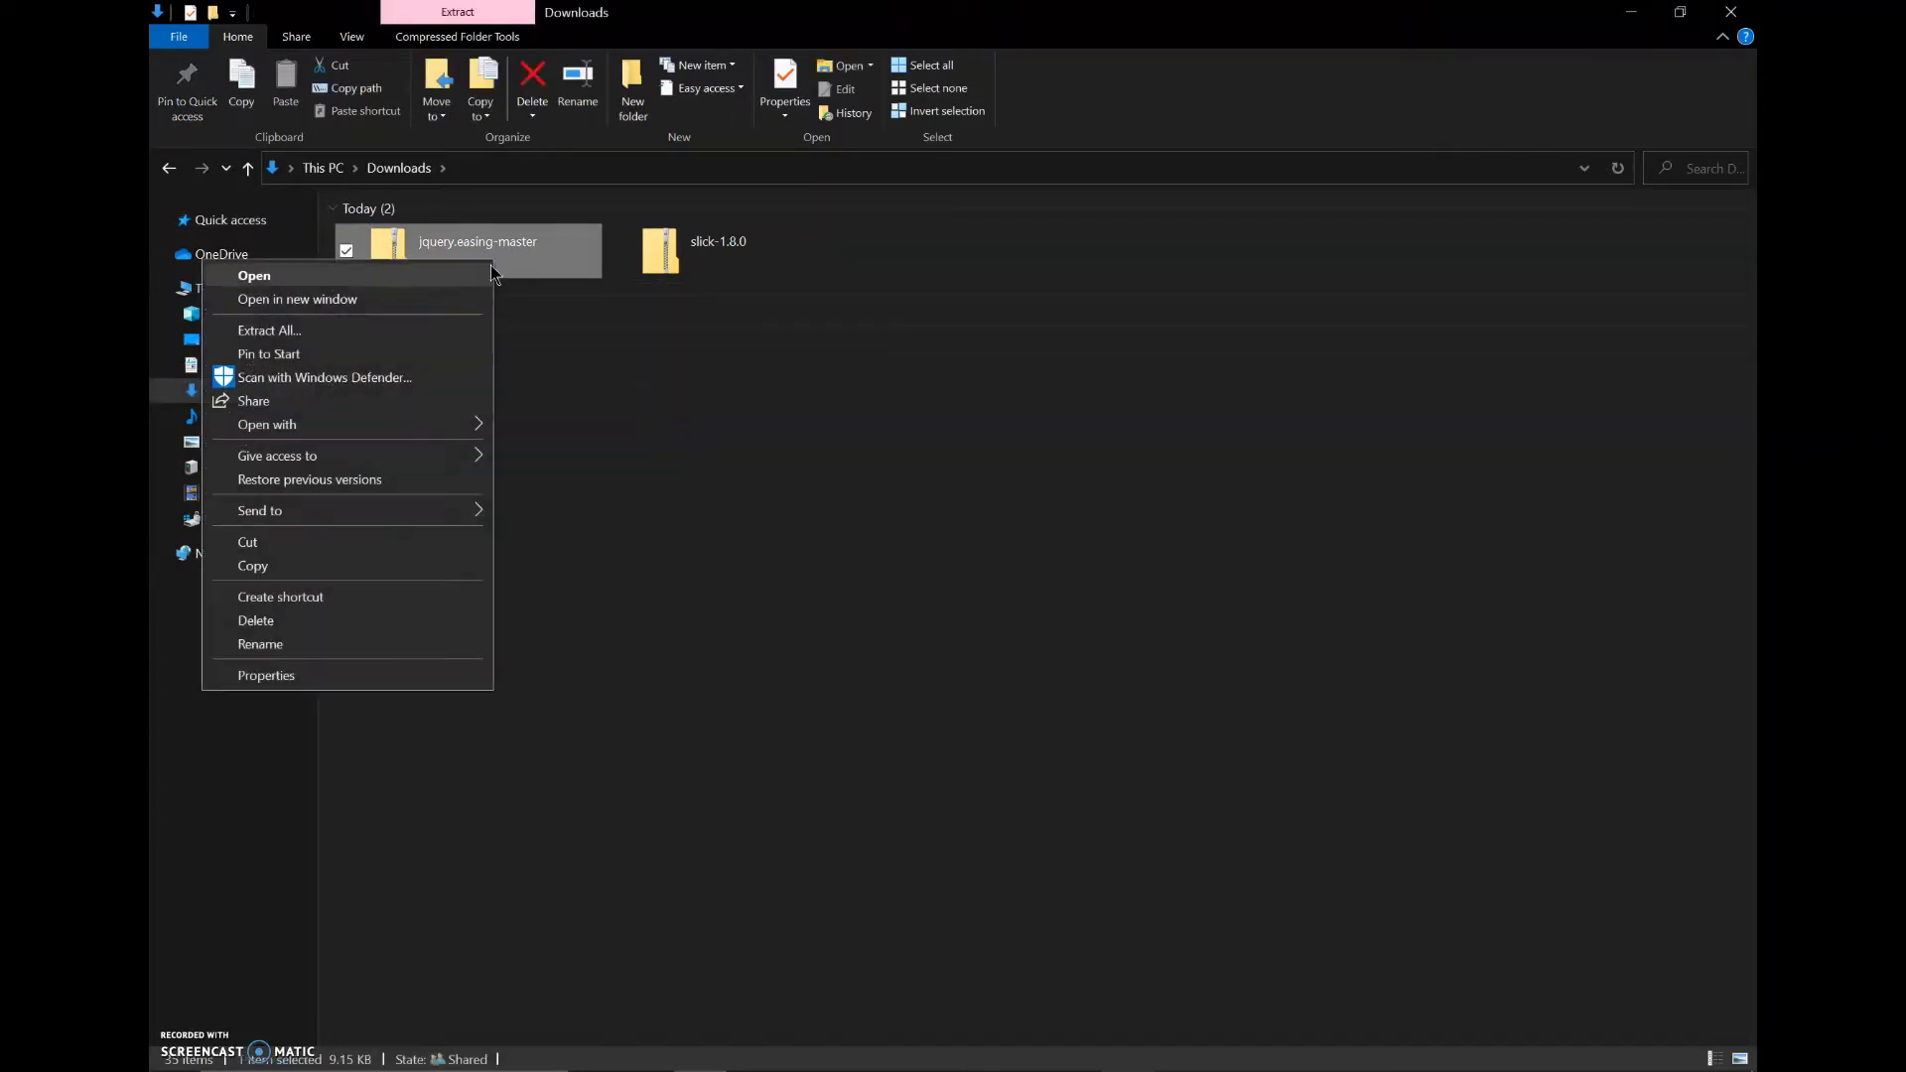
click(417, 337)
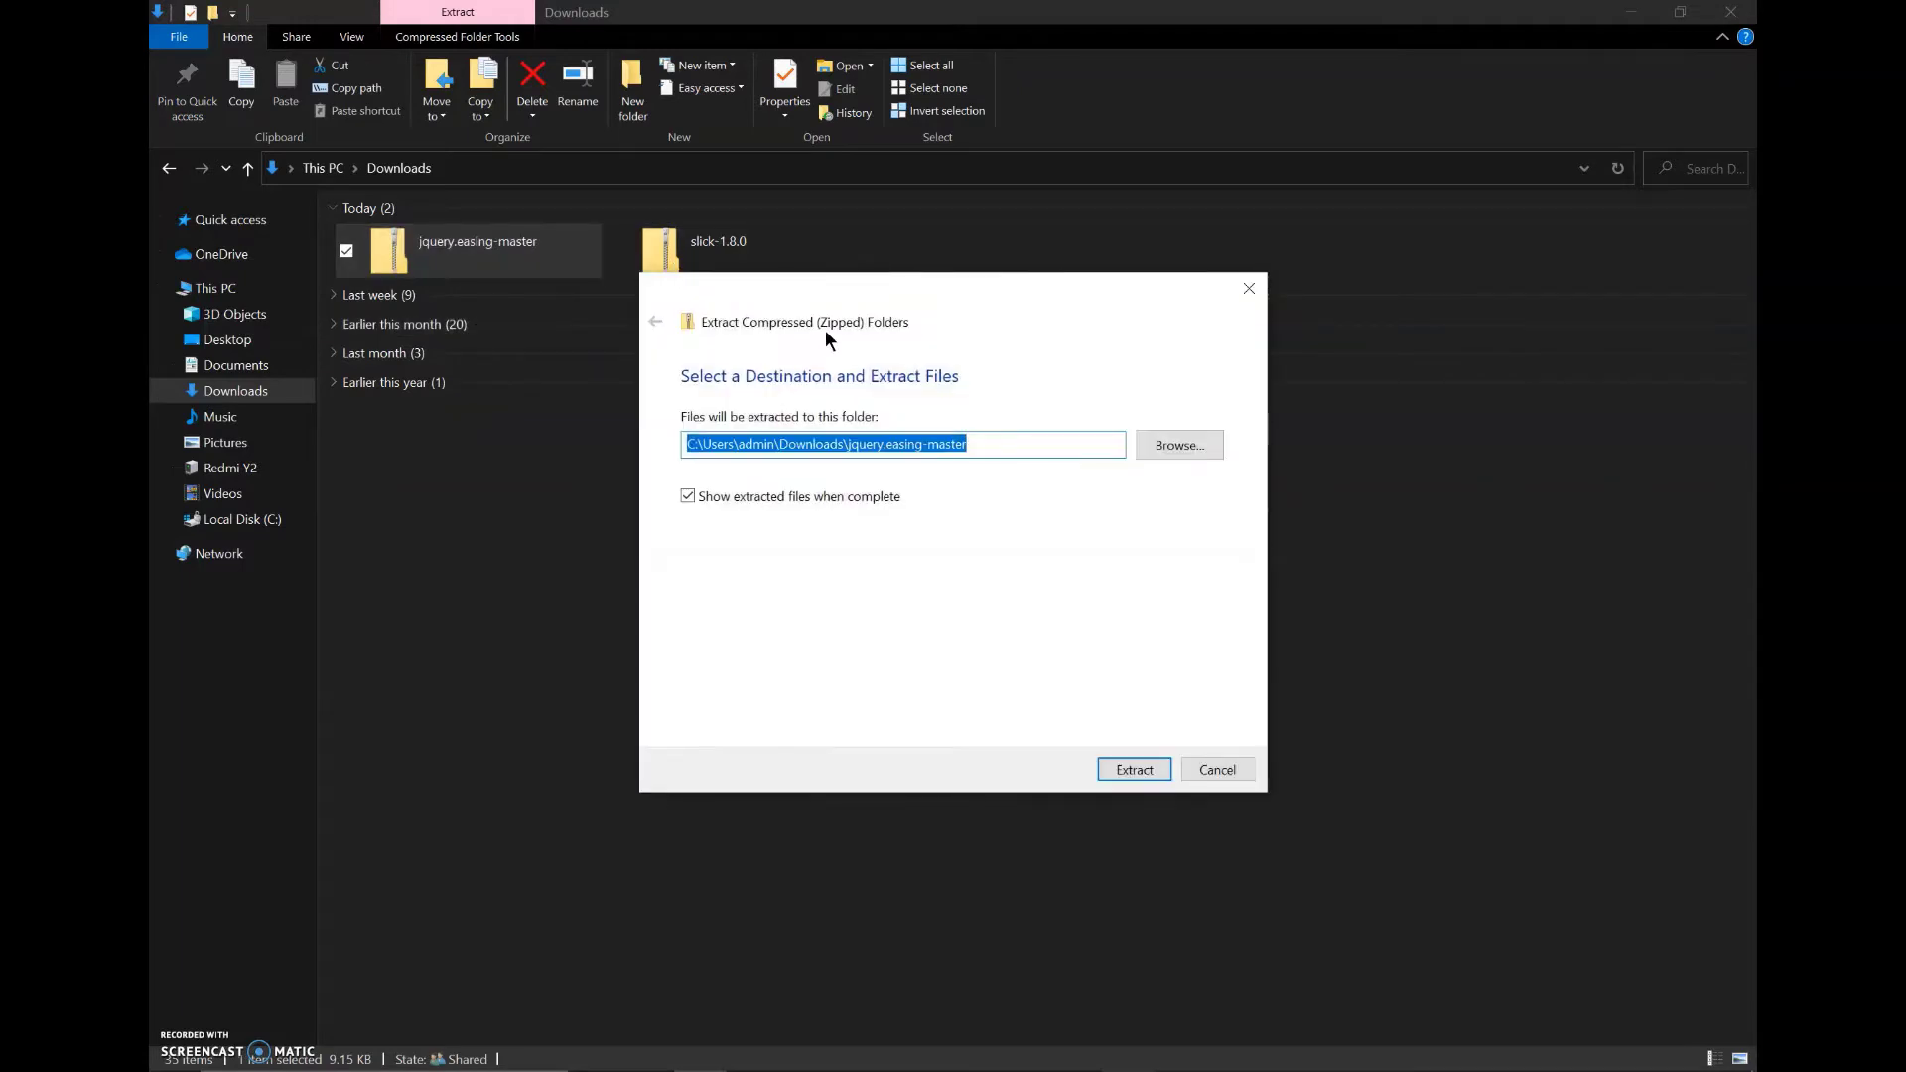
click(1168, 763)
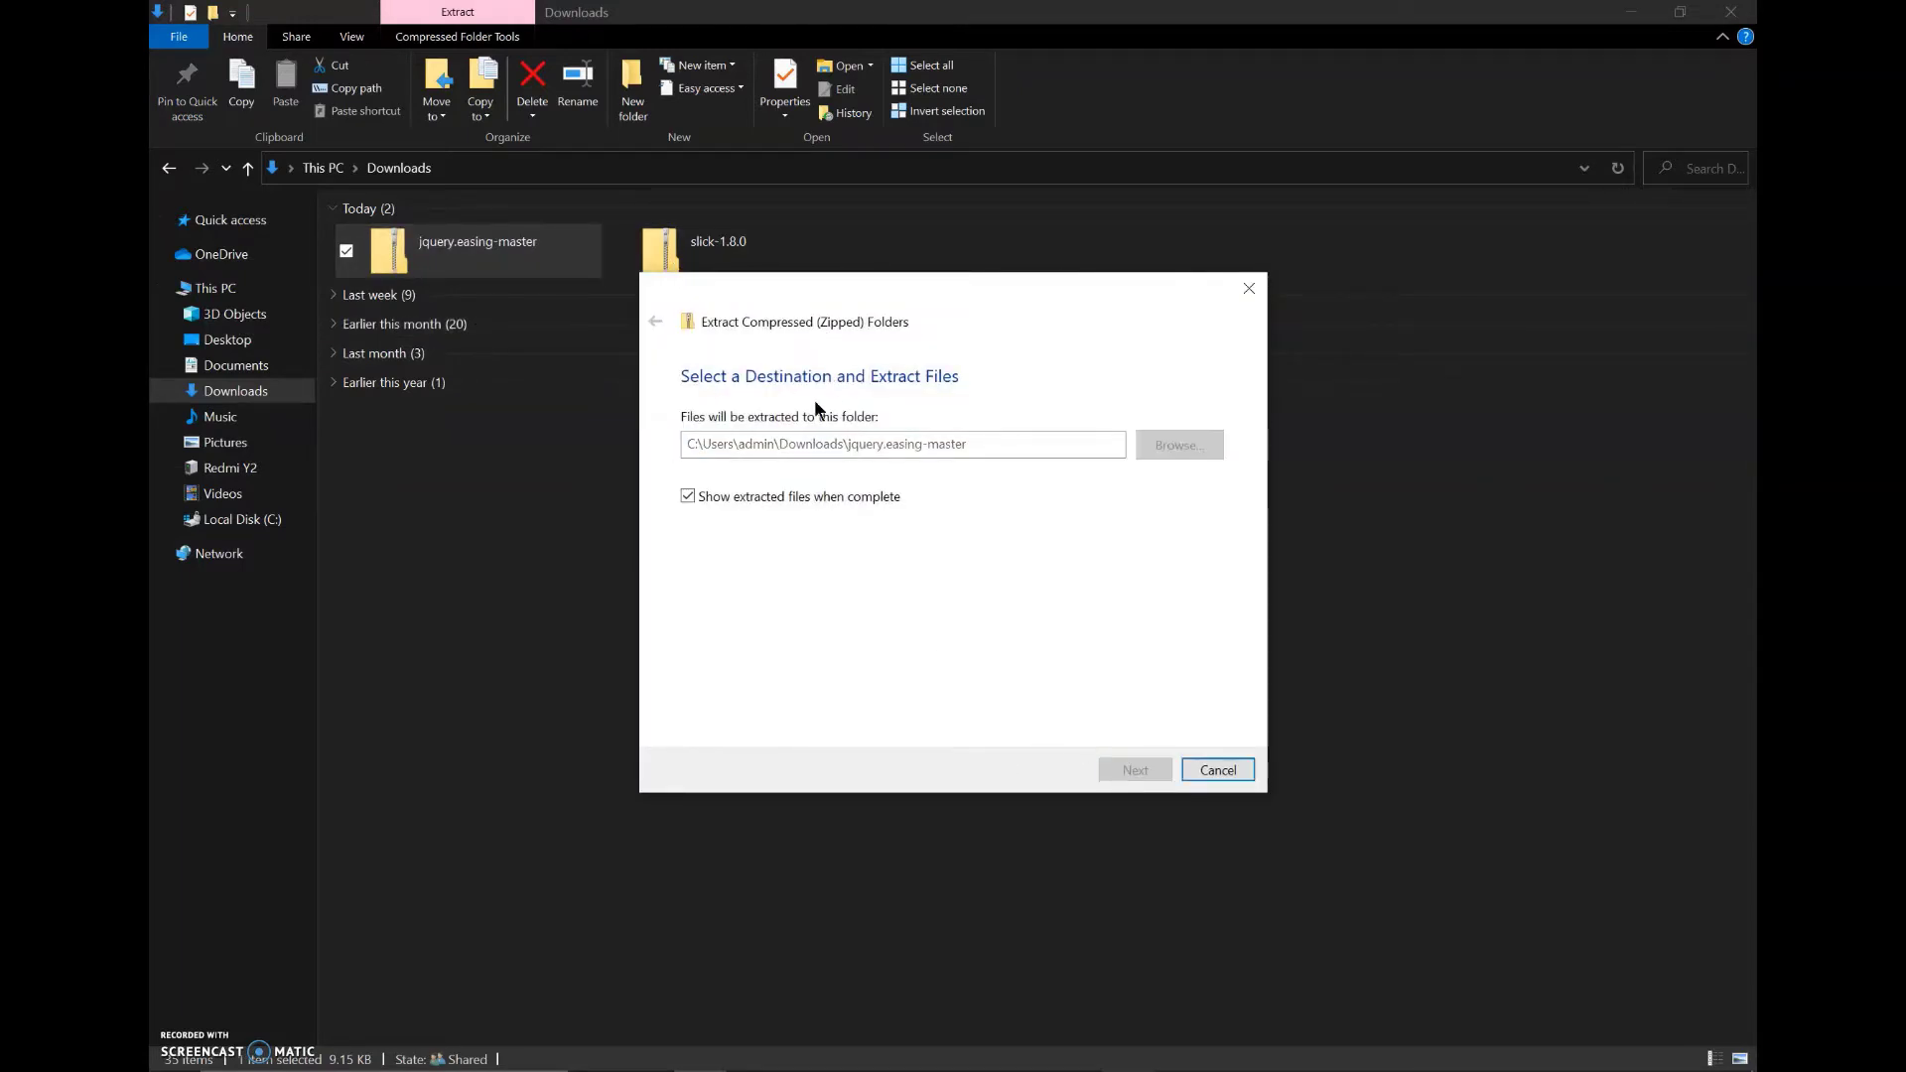
Extract the slick-1.8.0 archive, then select both extracted folders in Downloads
click(726, 243)
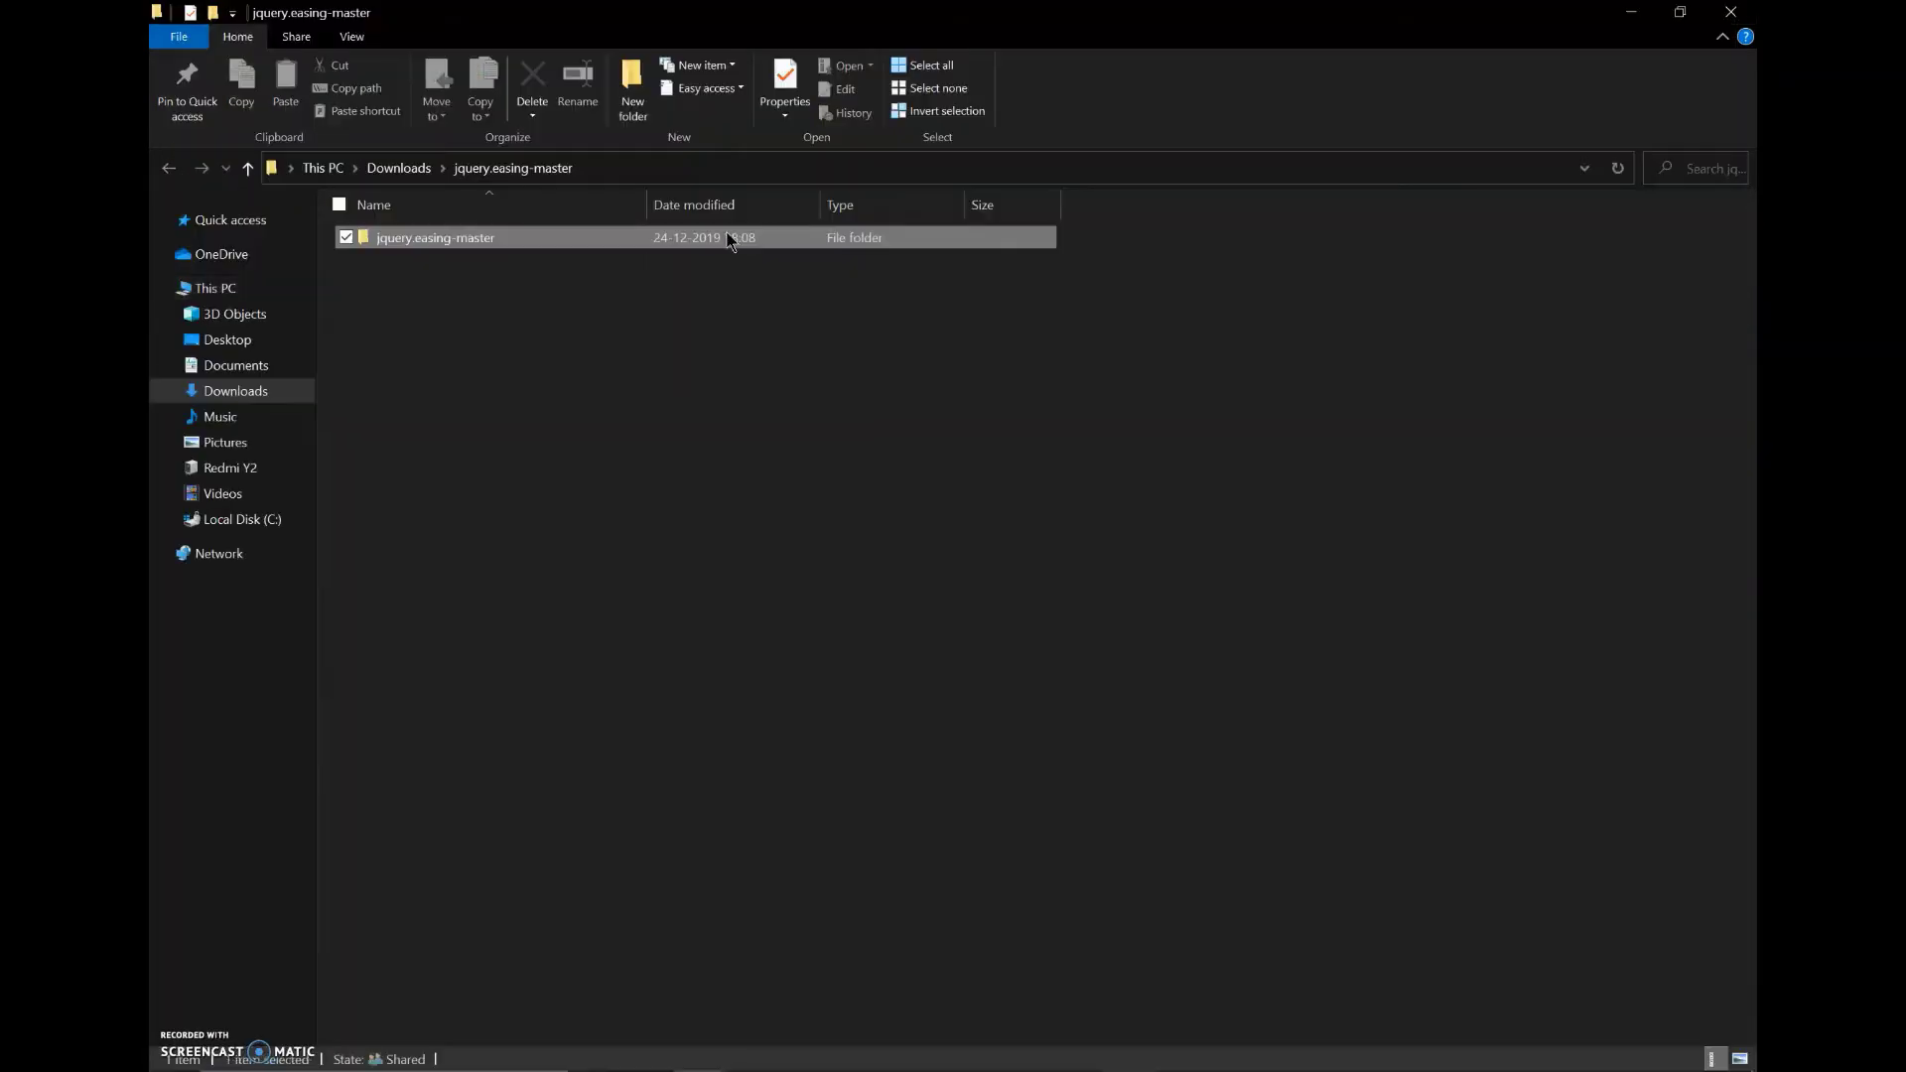
right_click(434, 237)
click(409, 173)
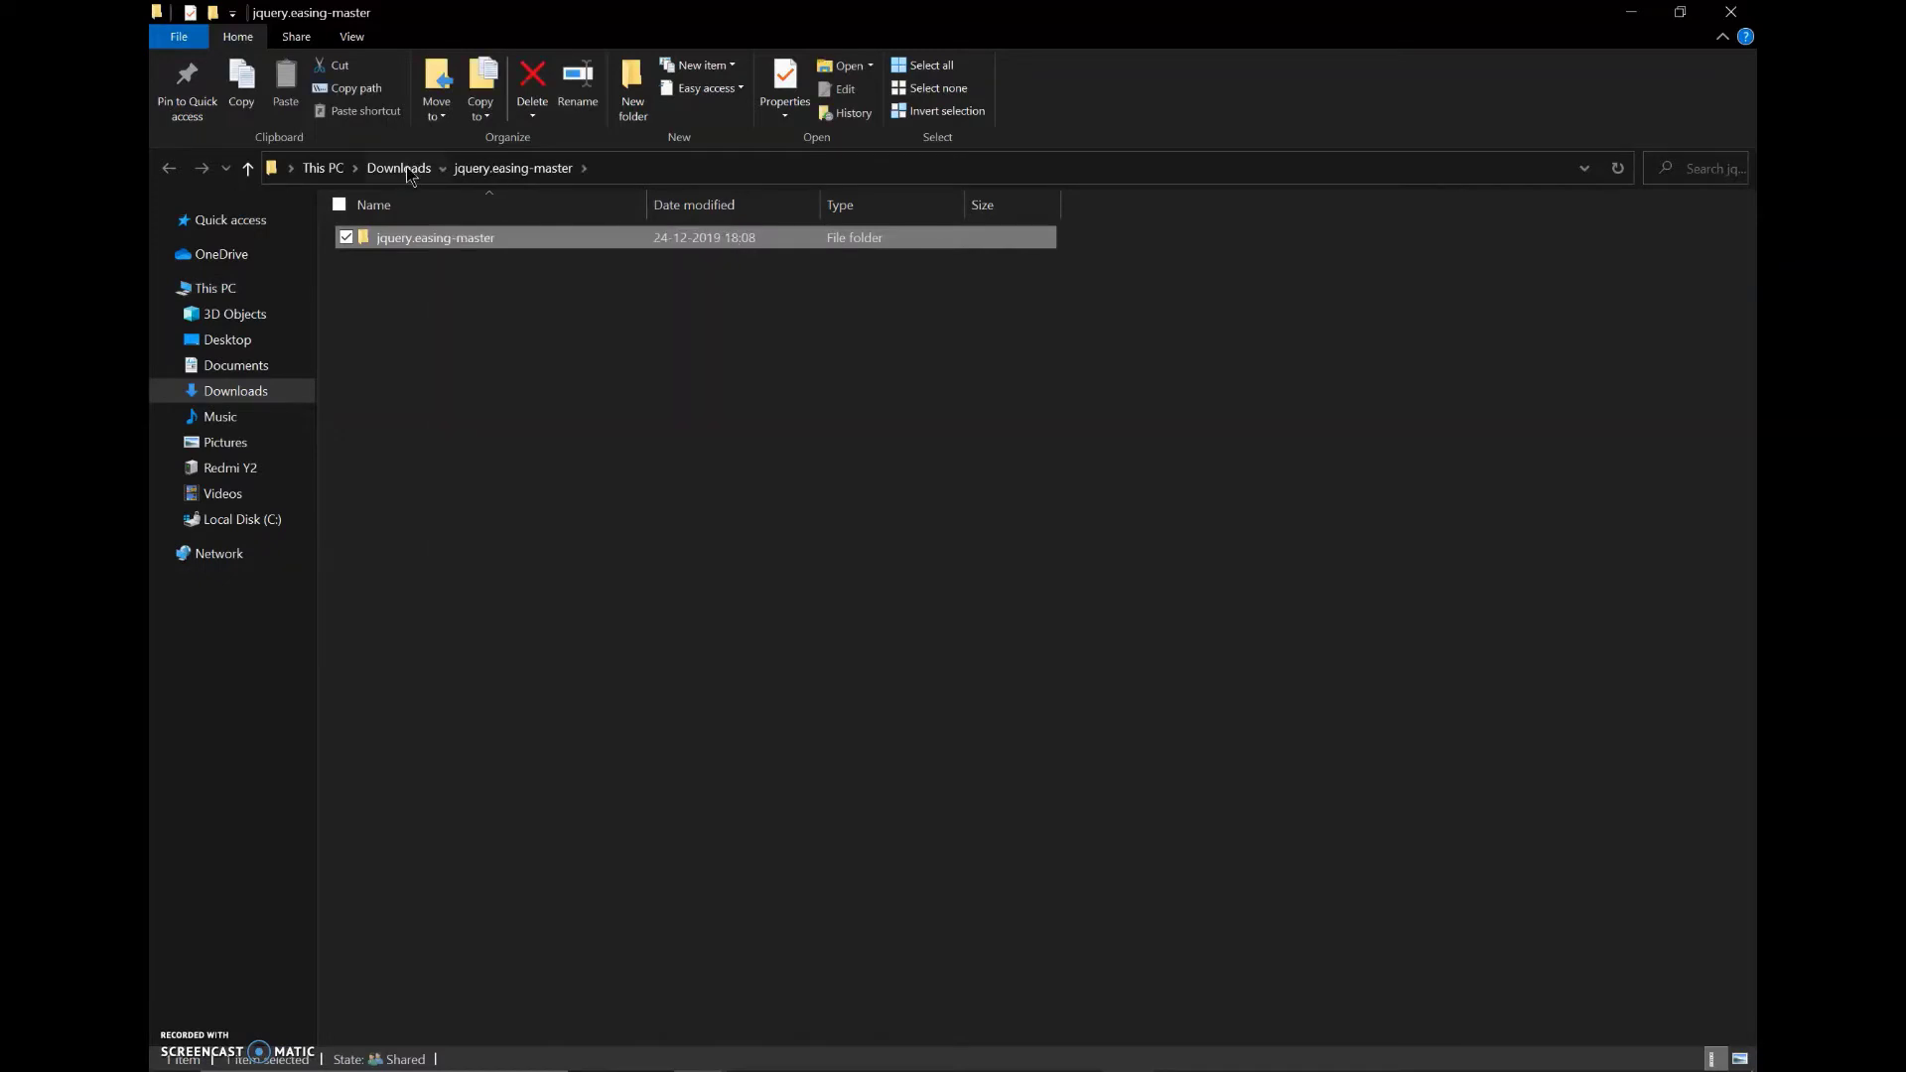
click(698, 253)
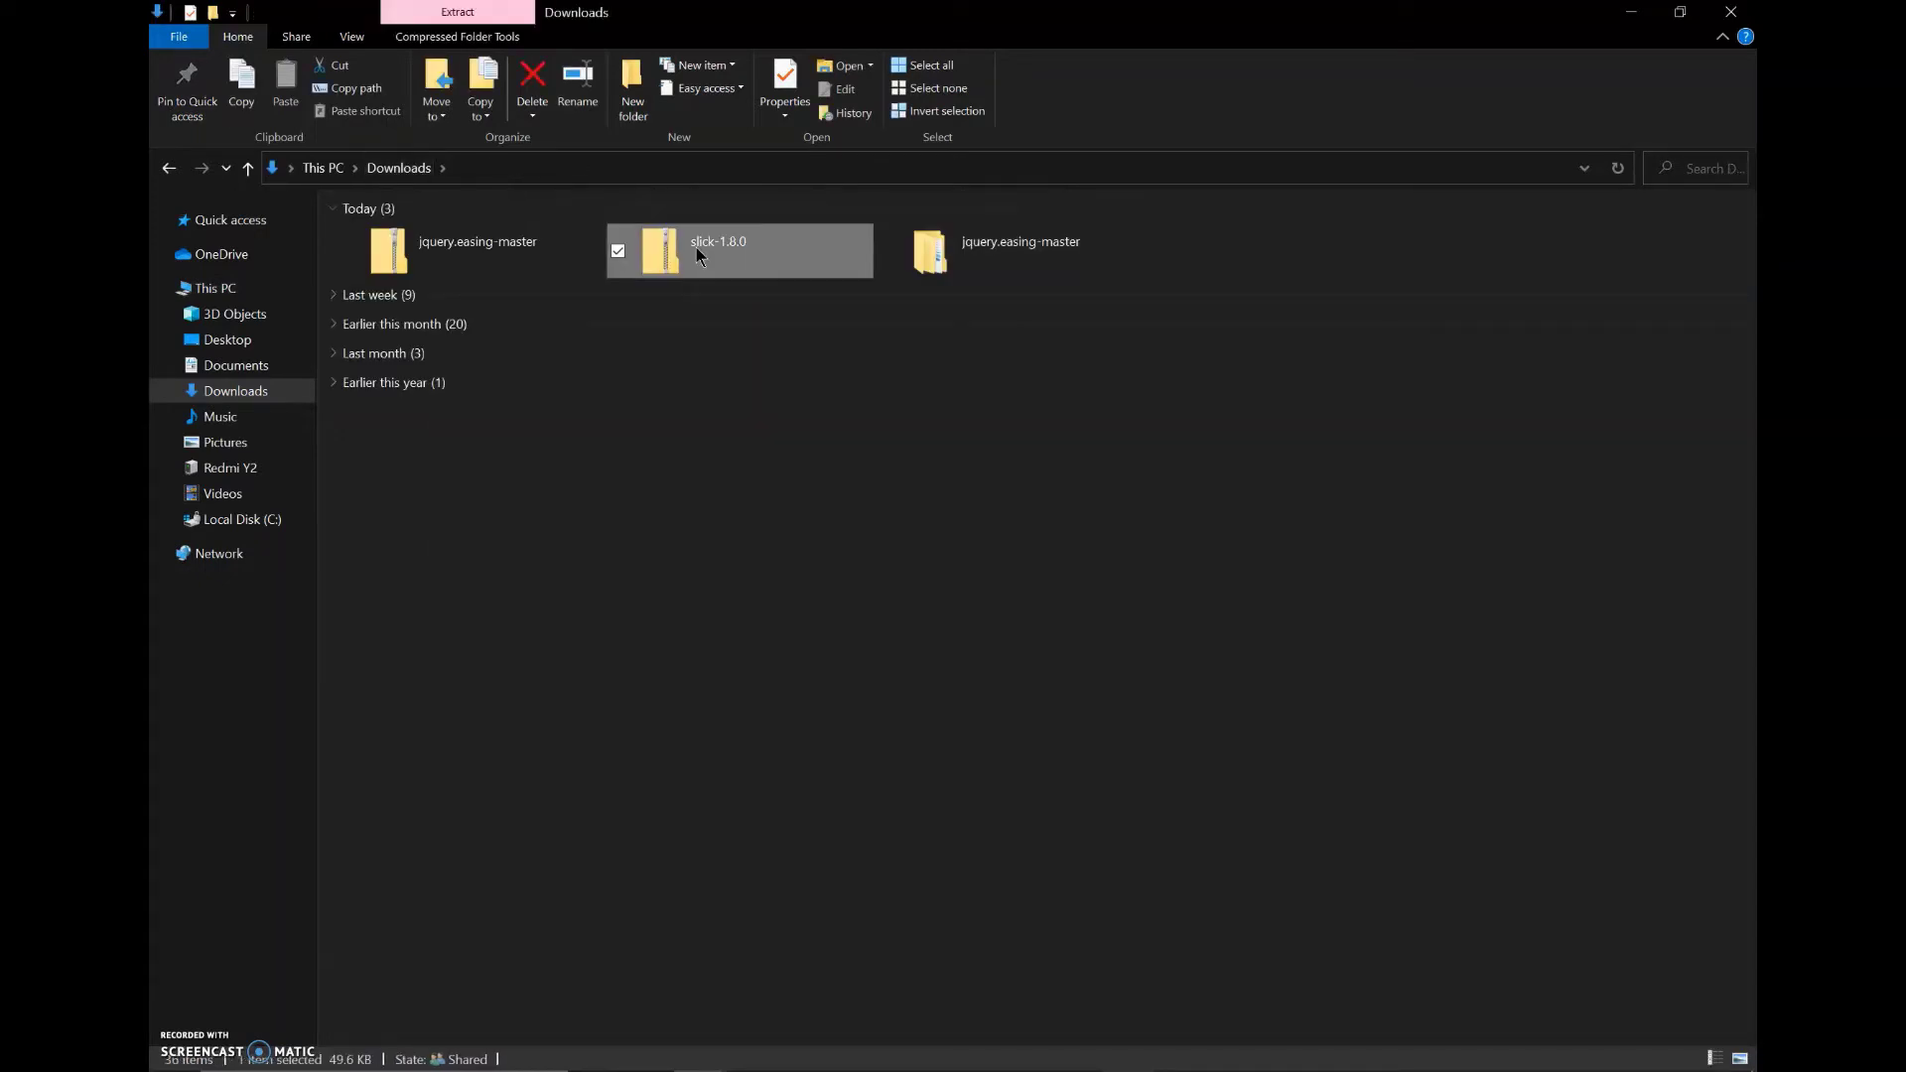
right_click(695, 247)
click(610, 318)
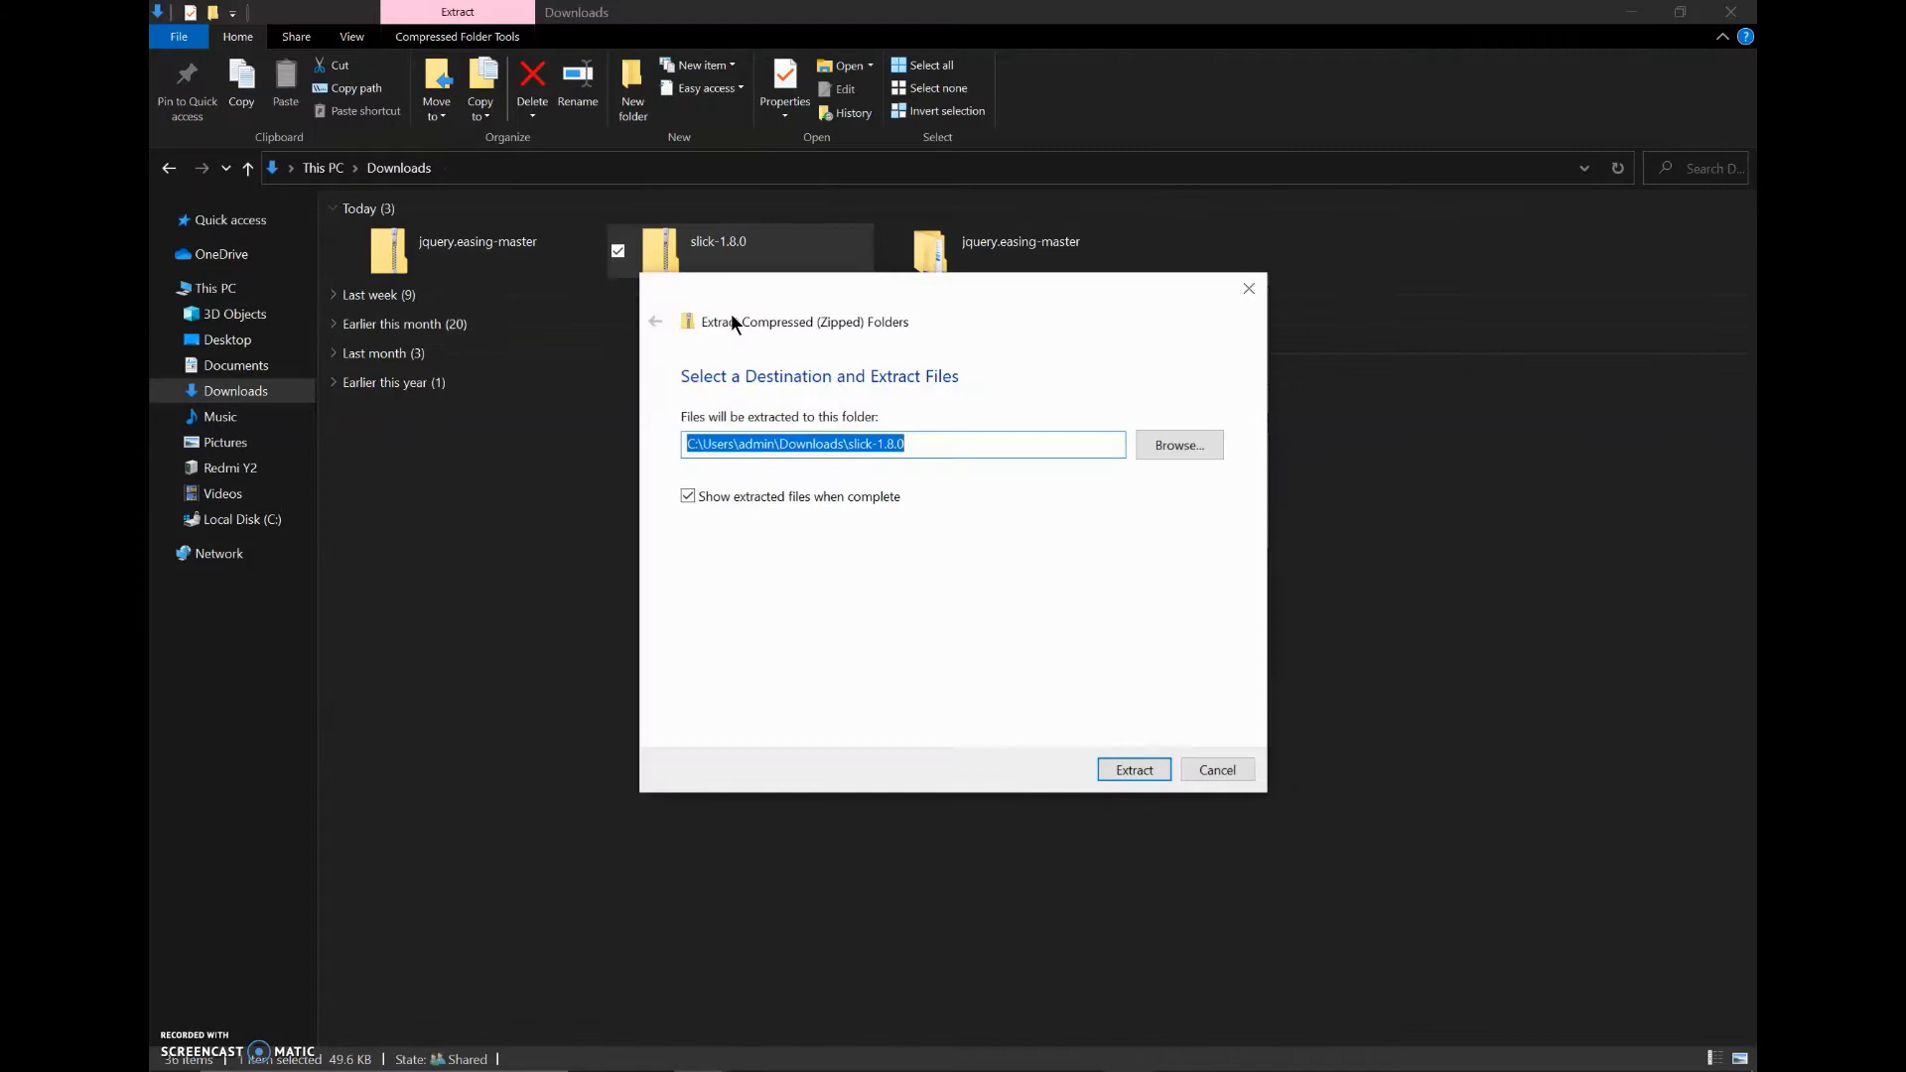
click(1122, 769)
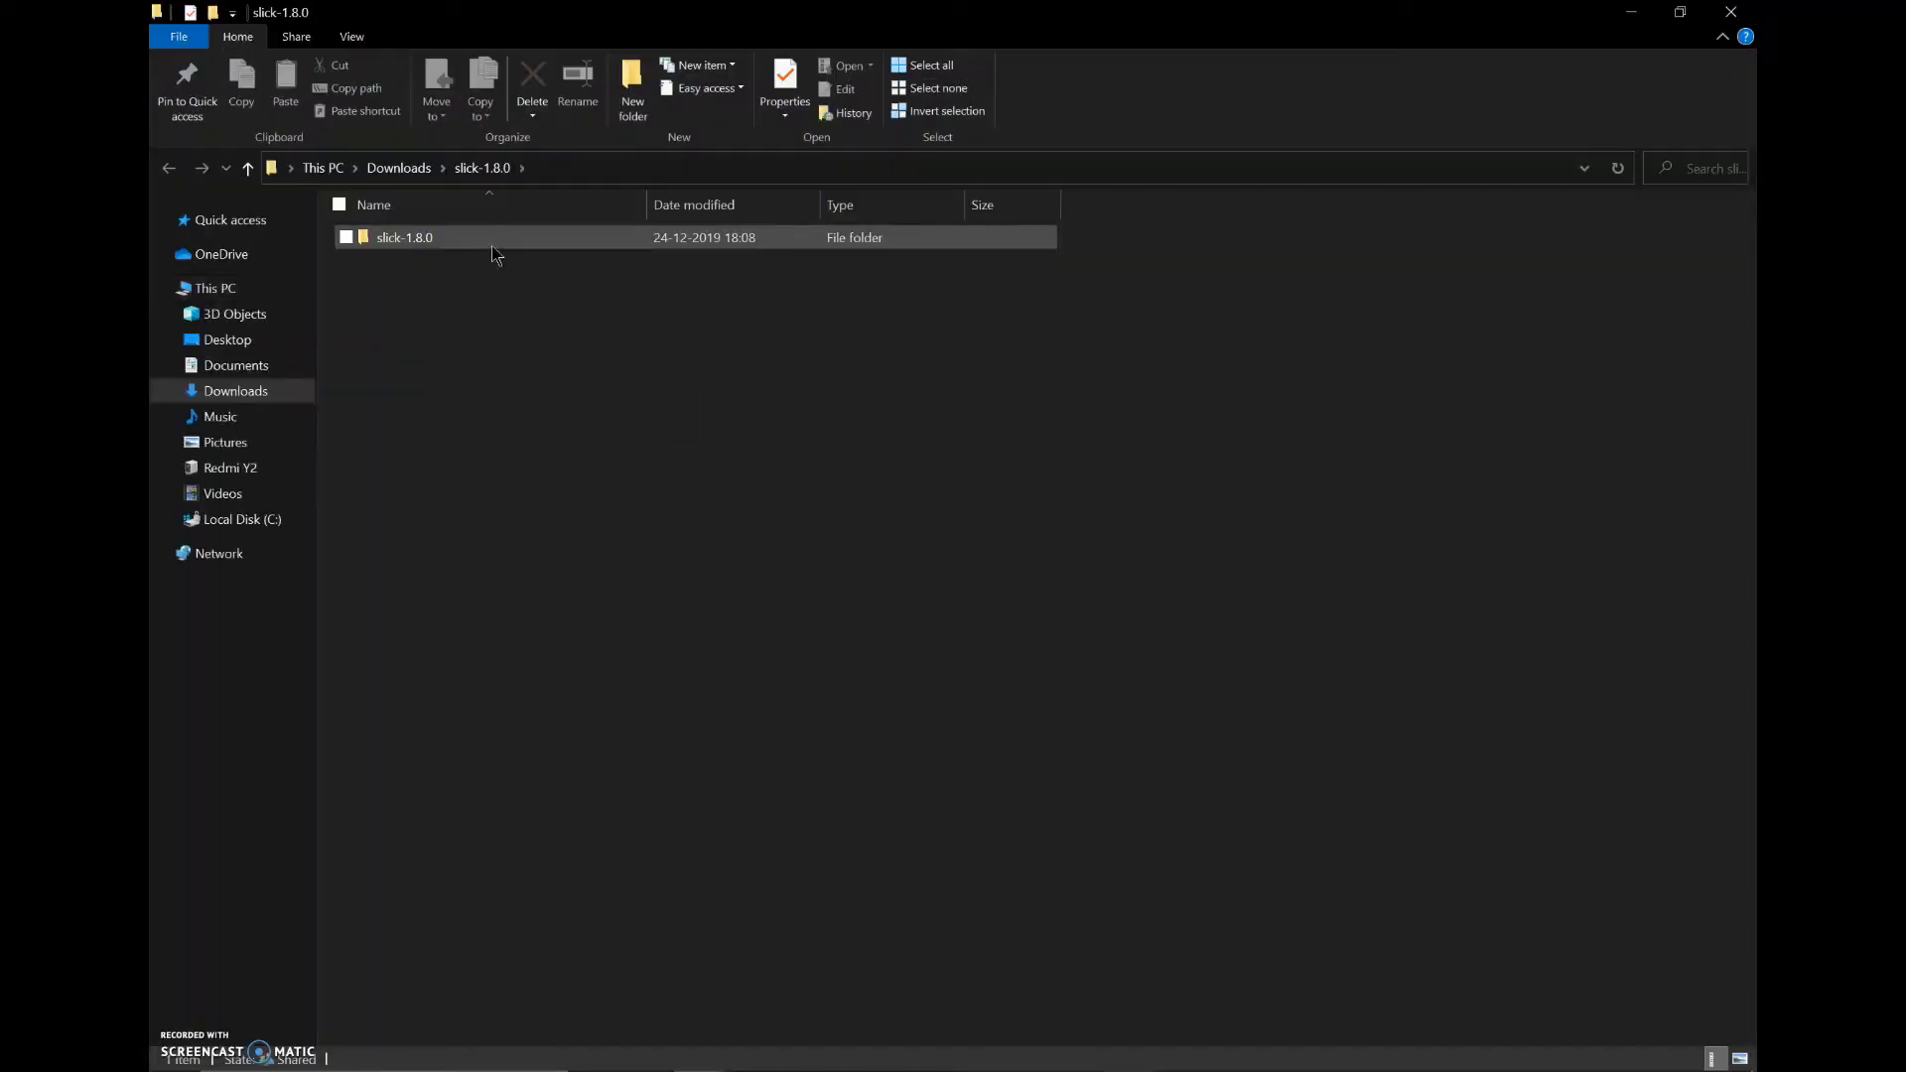
click(411, 170)
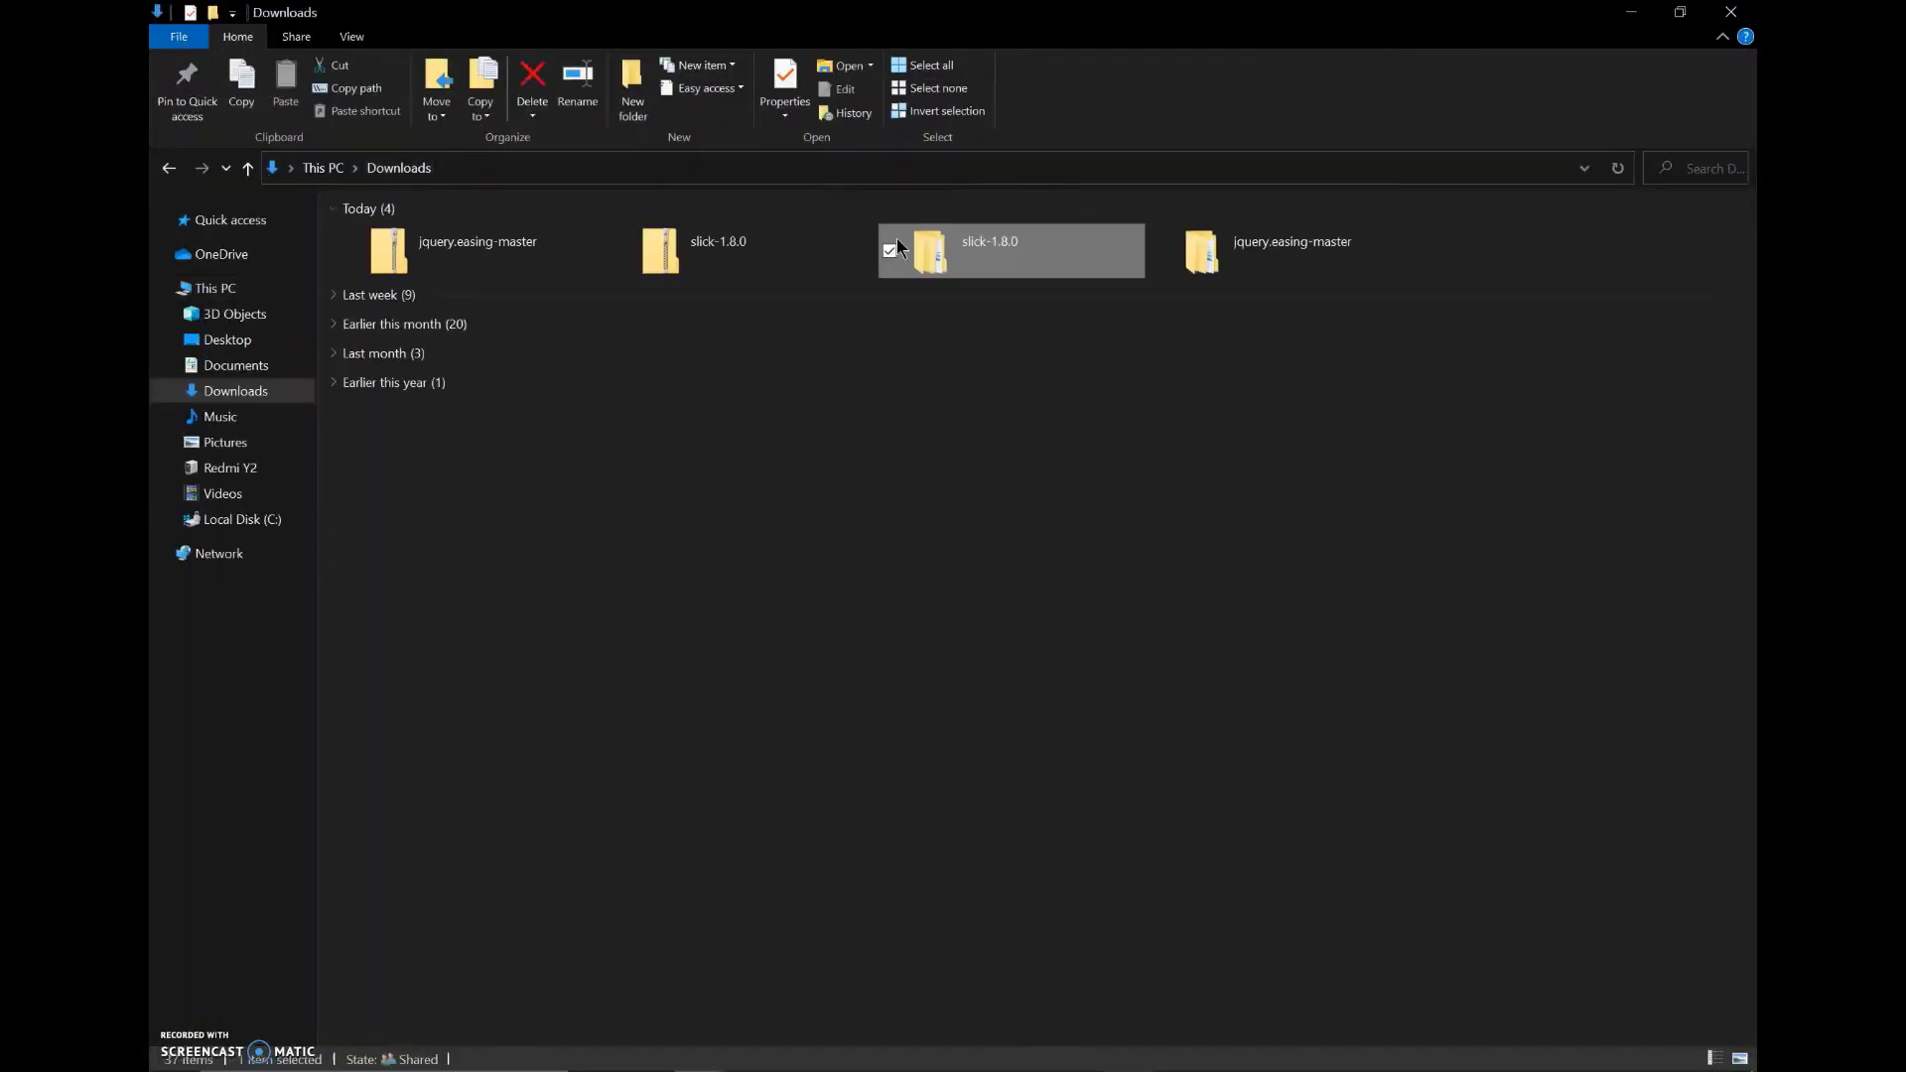
drag(1449, 264, 1023, 250)
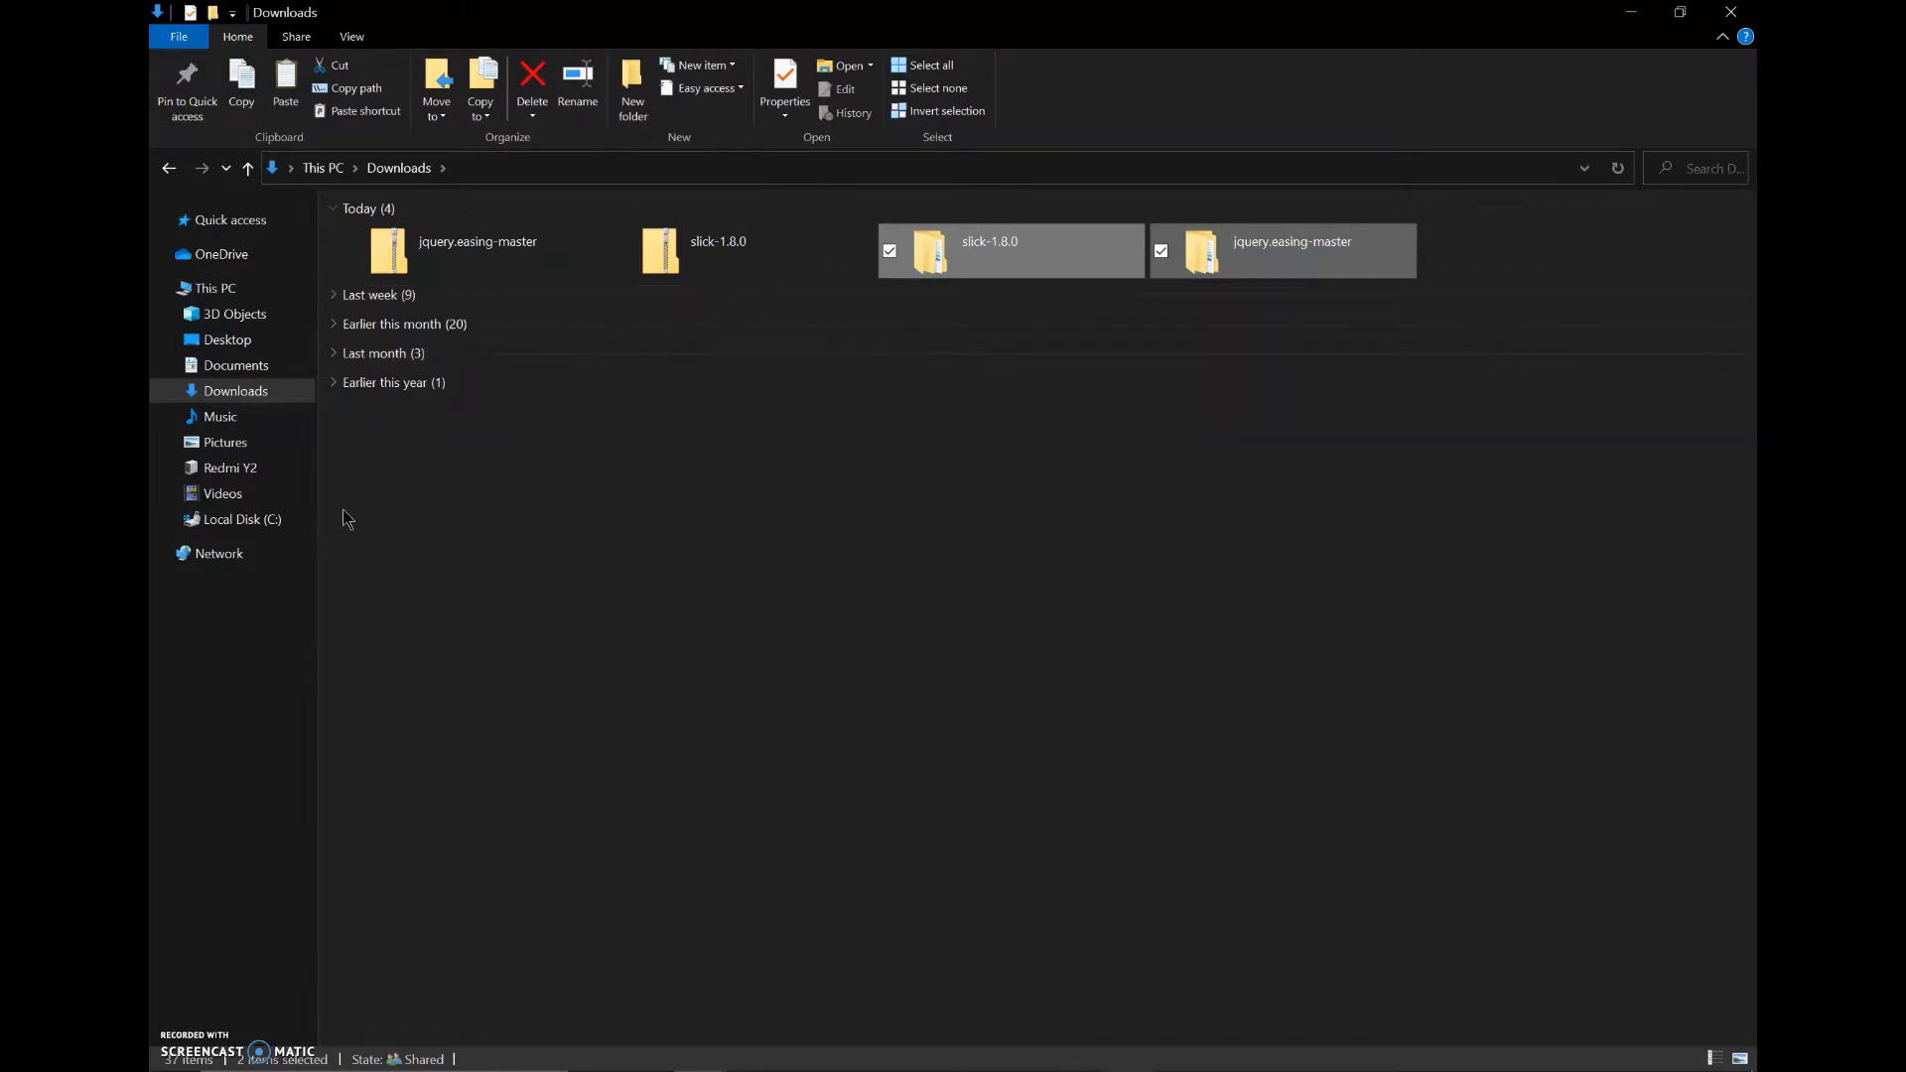
Navigate to C:\xampp\htdocs\drupal
click(300, 524)
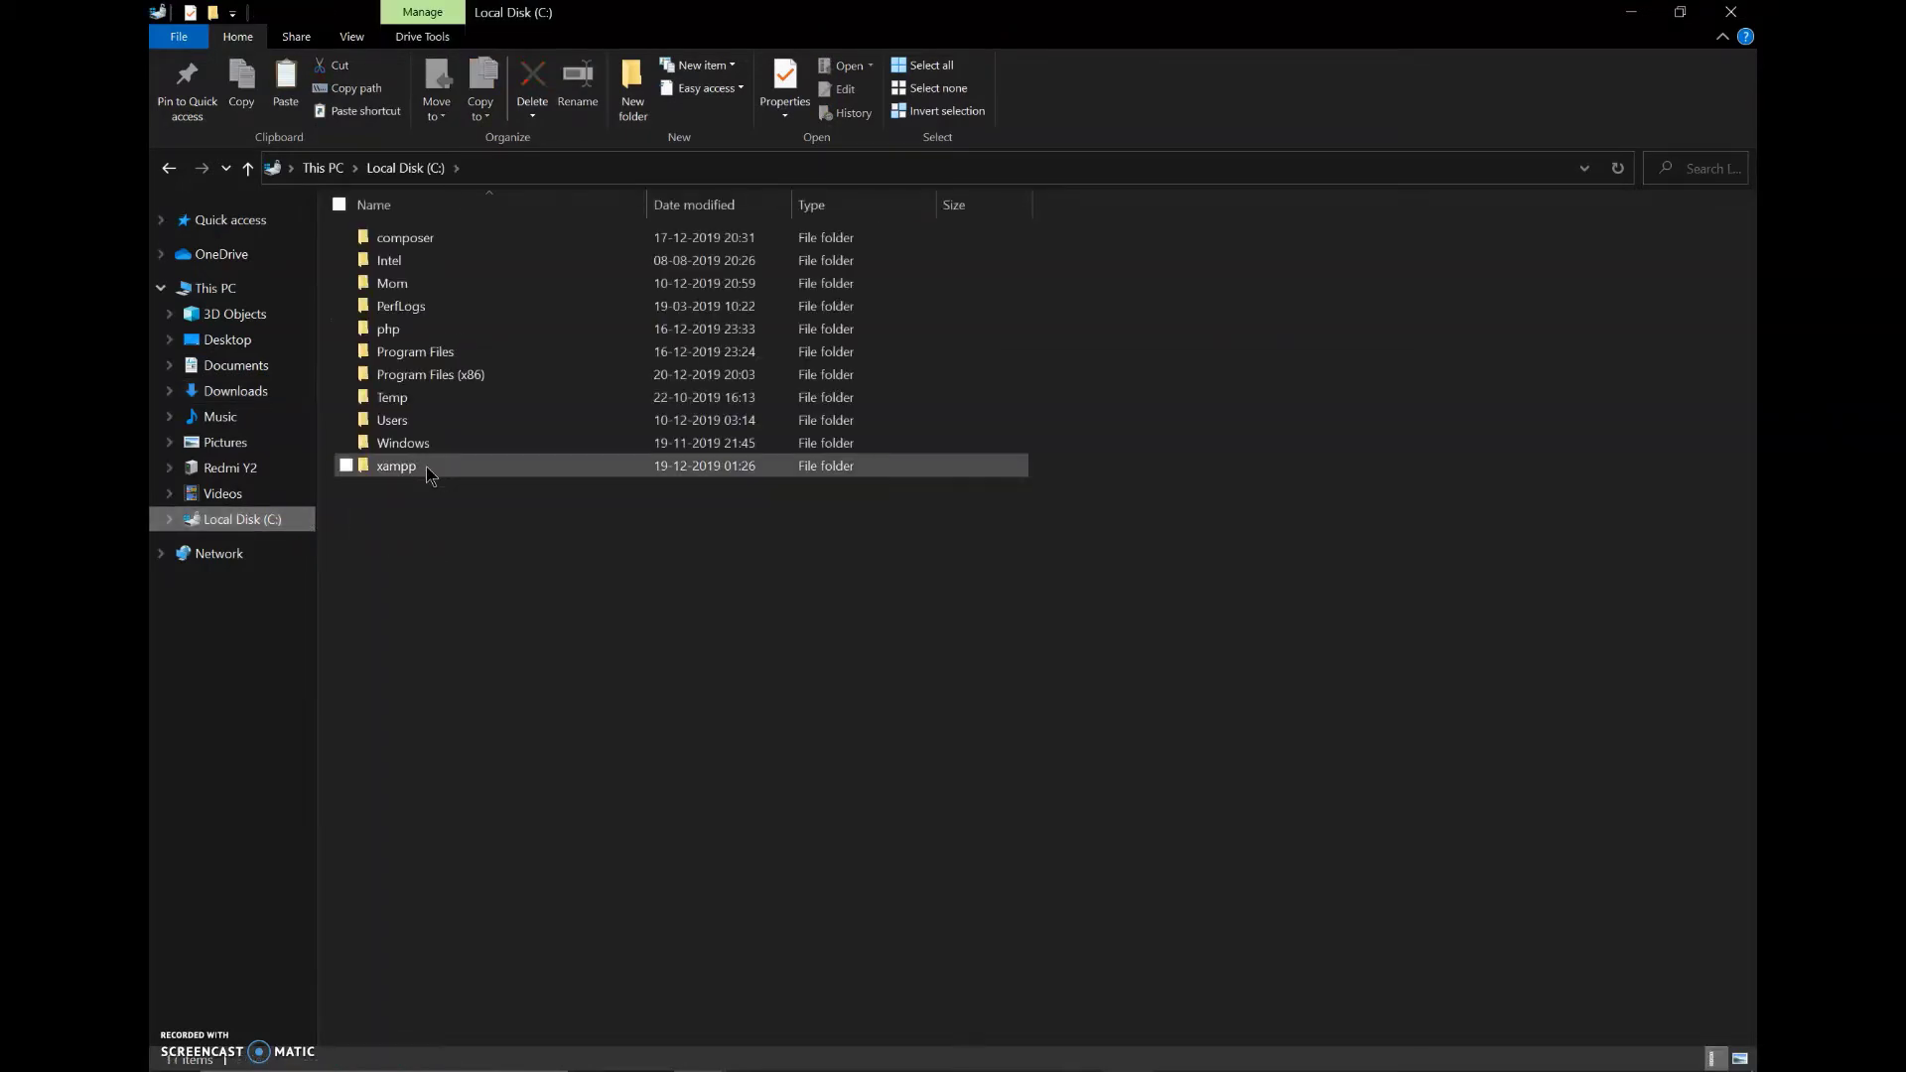
click(426, 471)
double_click(426, 471)
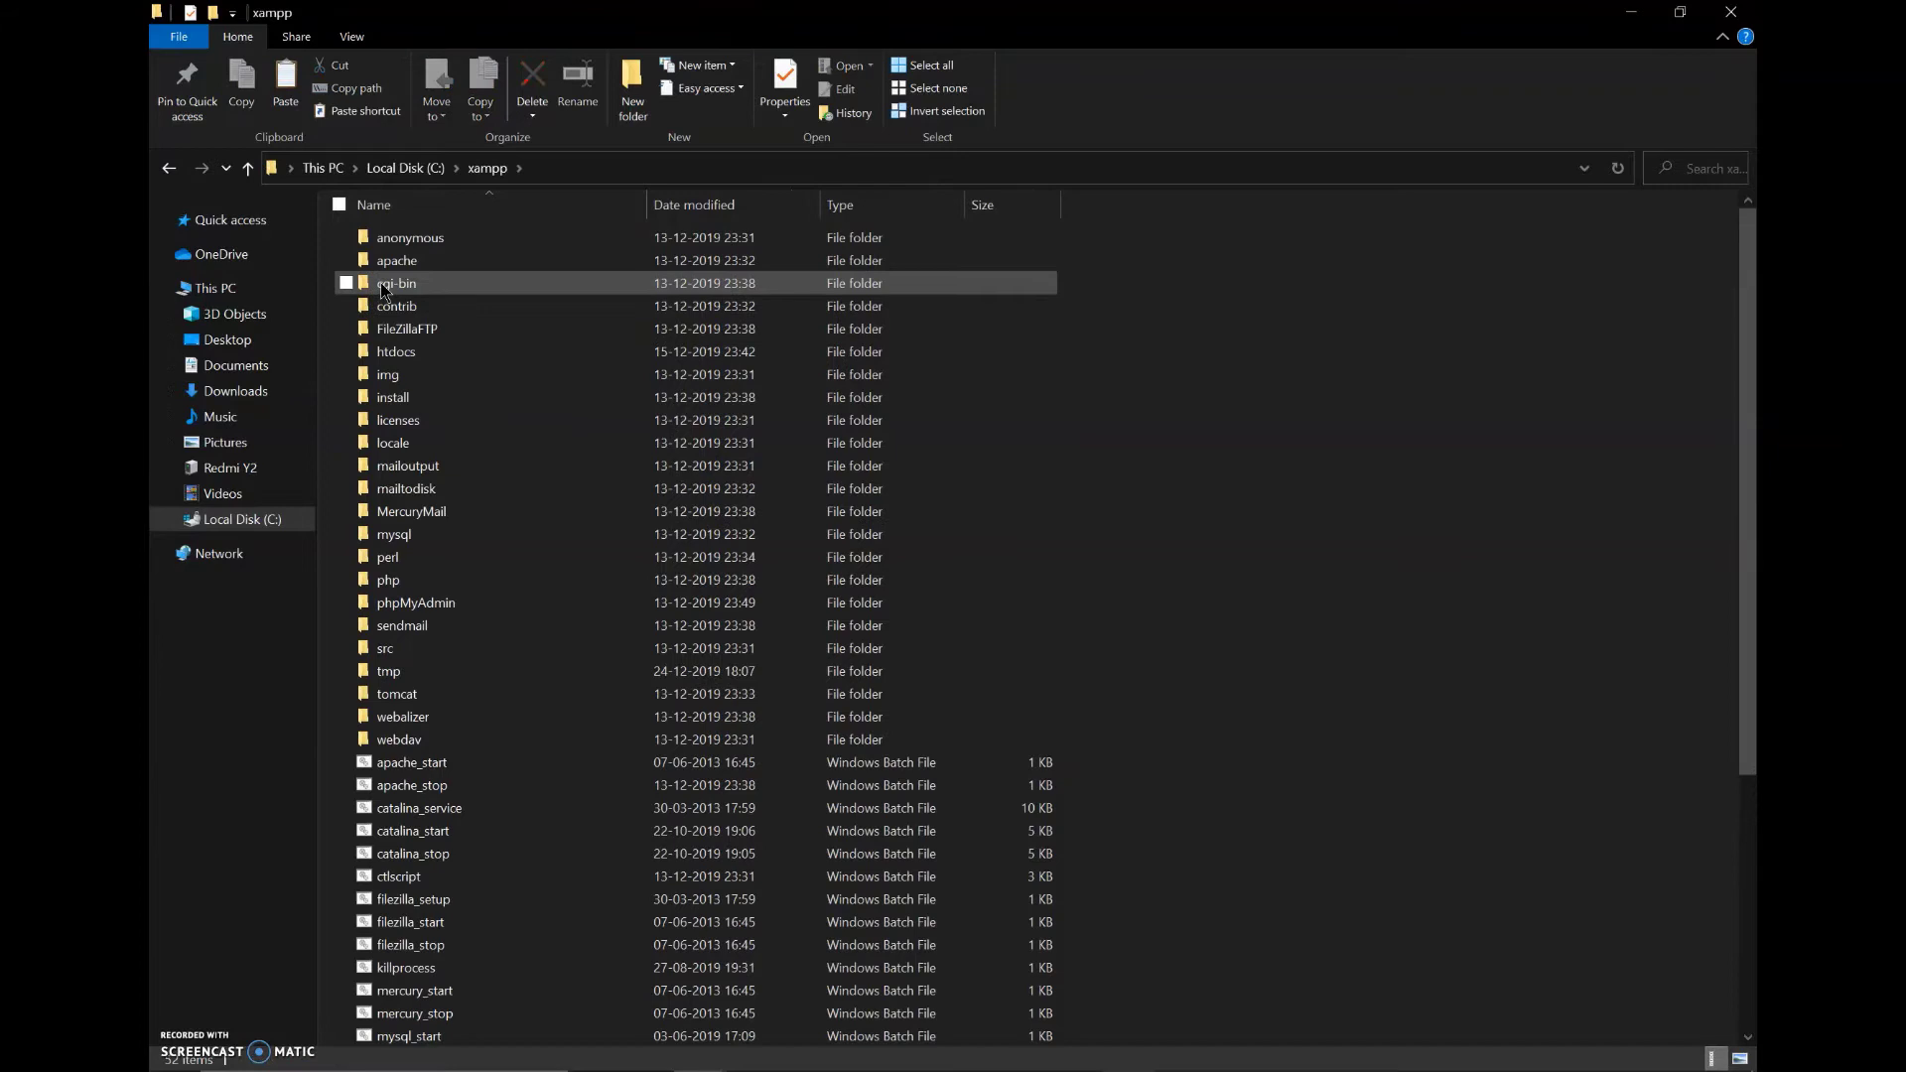
double_click(378, 354)
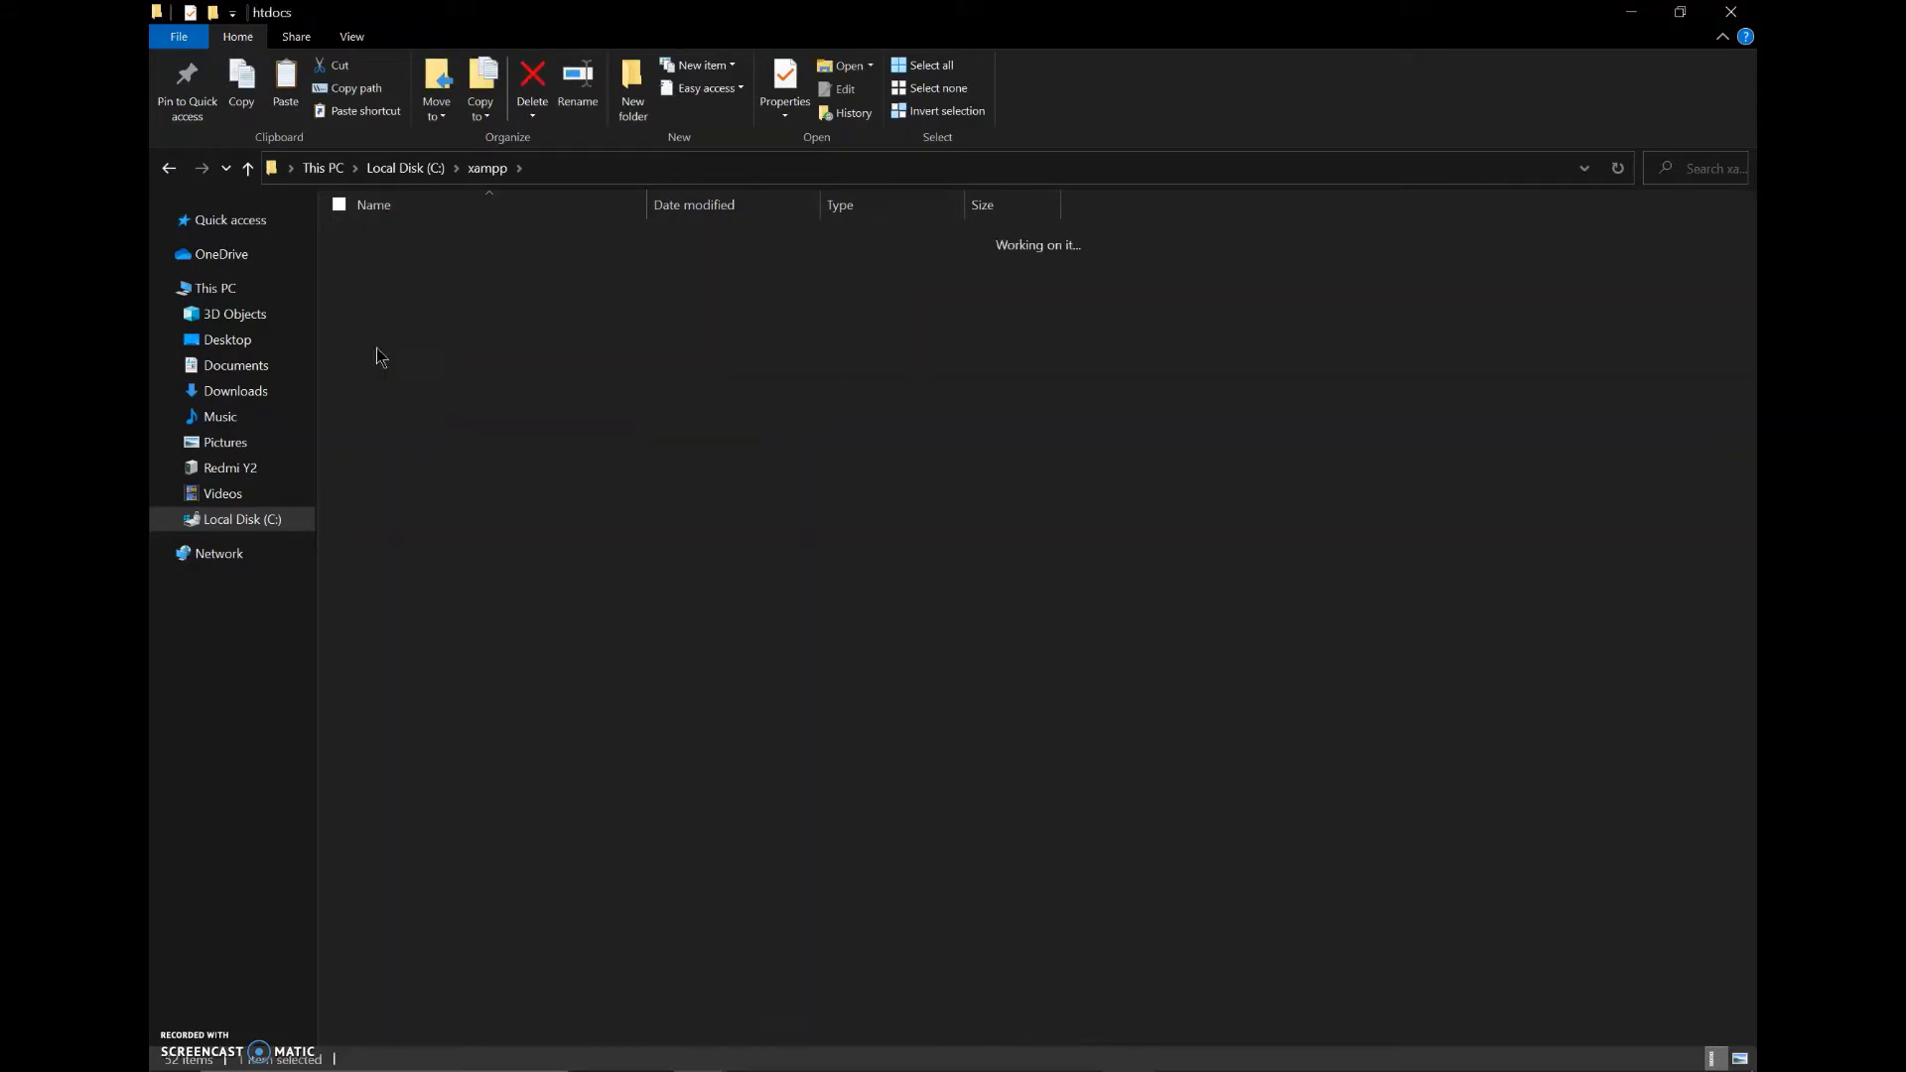
click(373, 266)
double_click(374, 270)
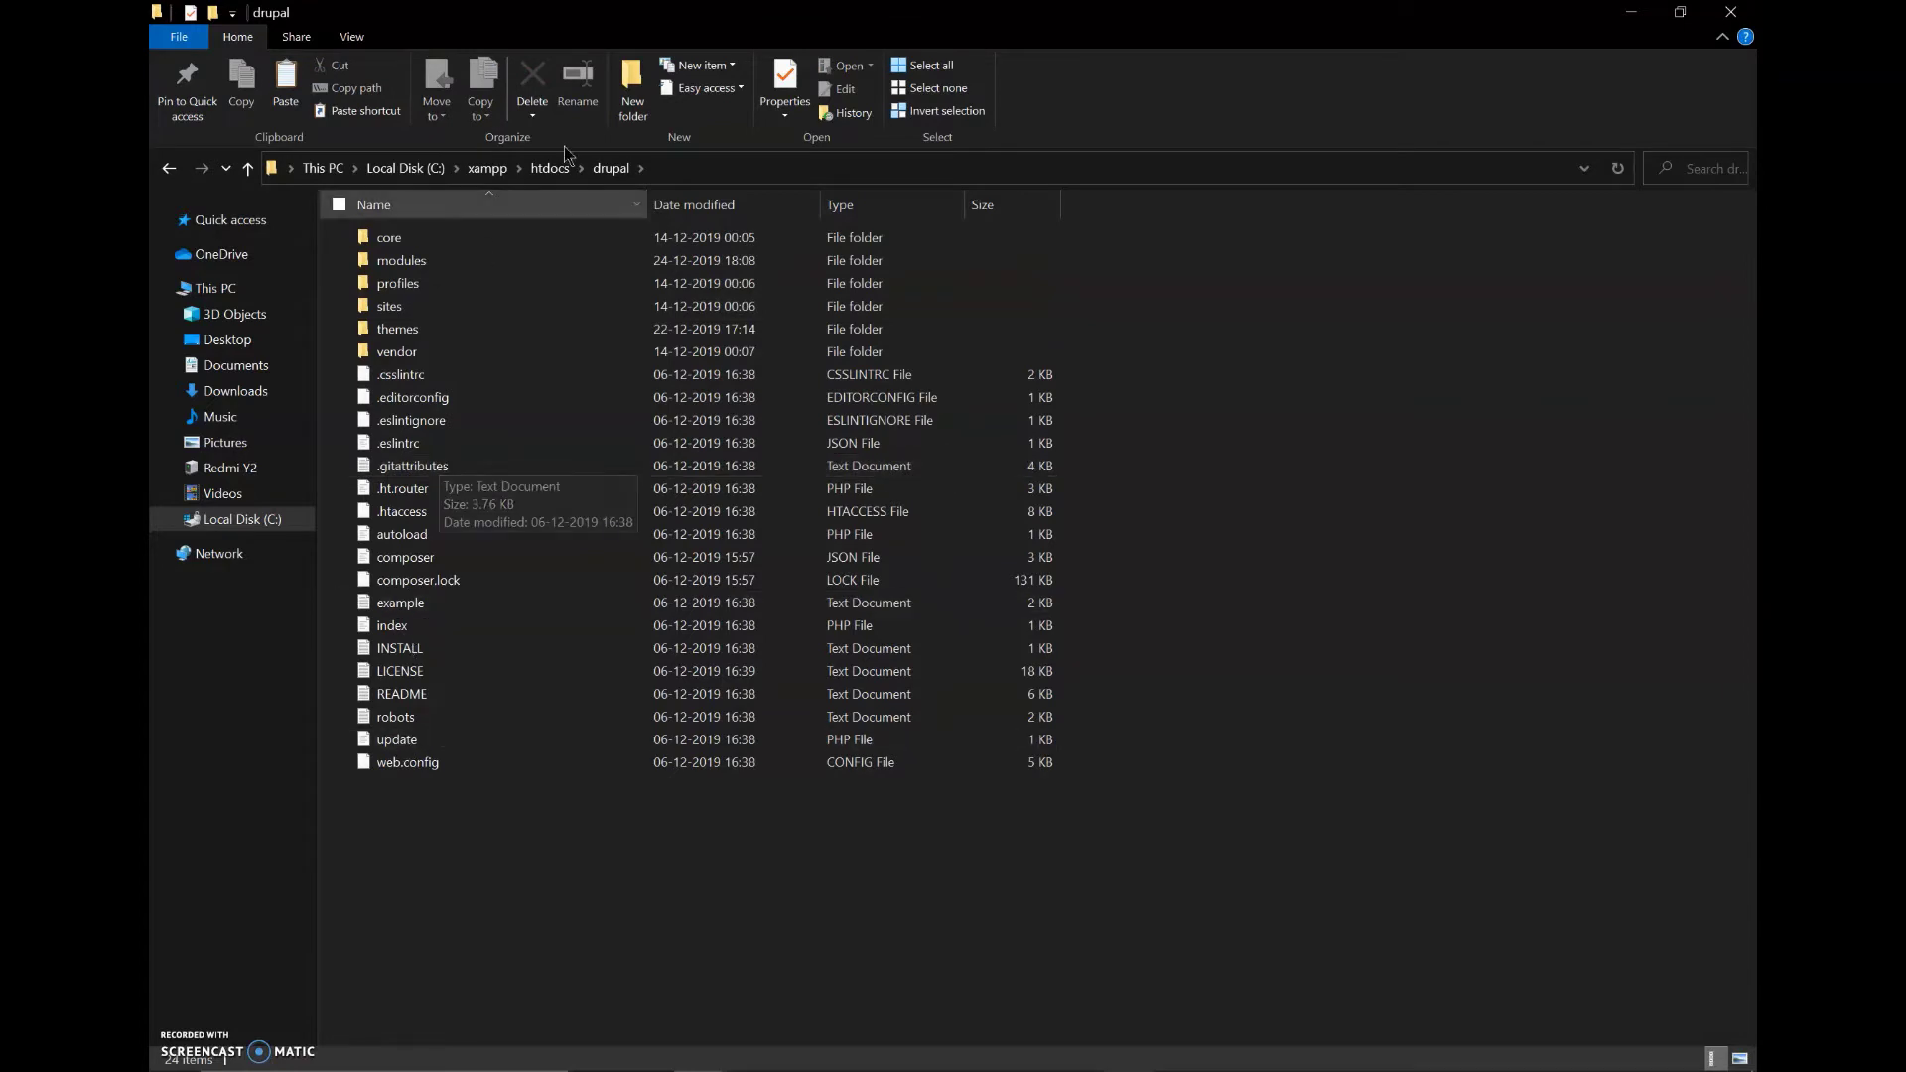
Create a new folder named 'libraries' in the drupal root
click(643, 79)
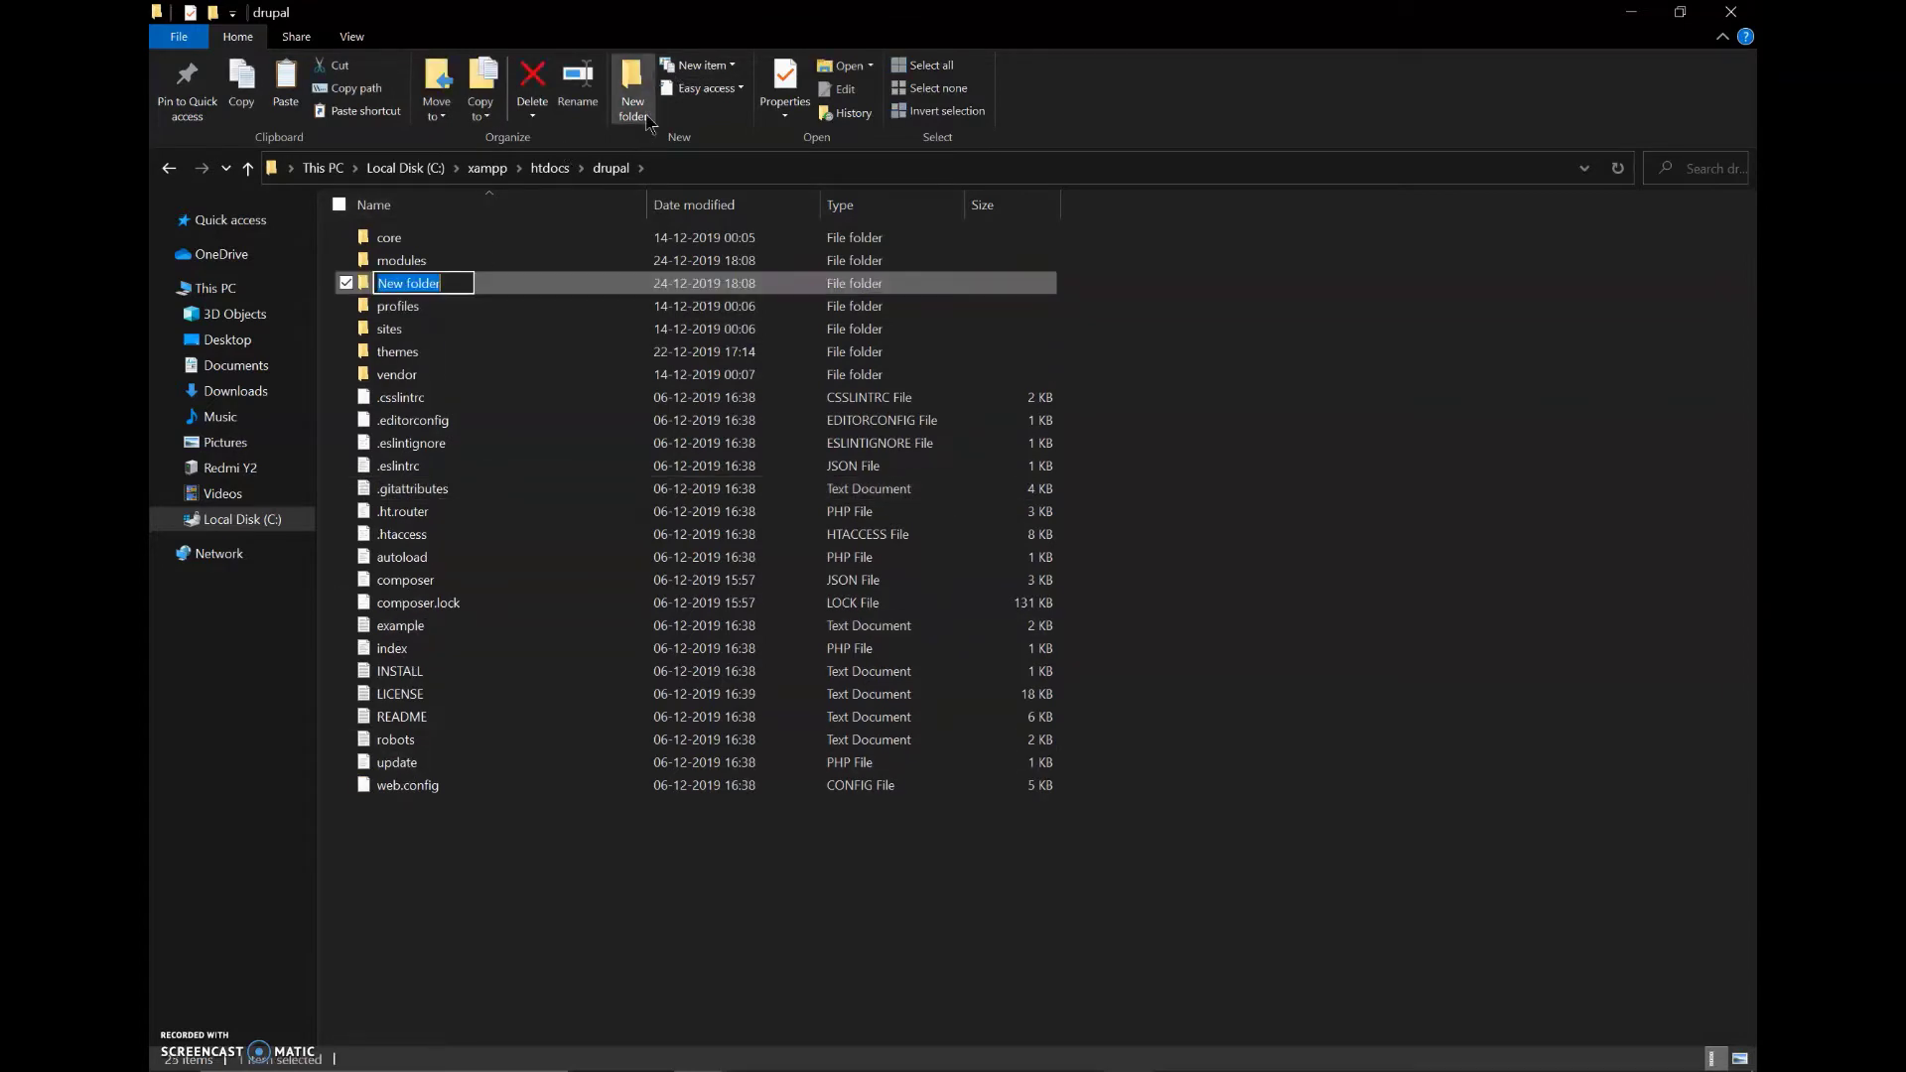
text(libr)
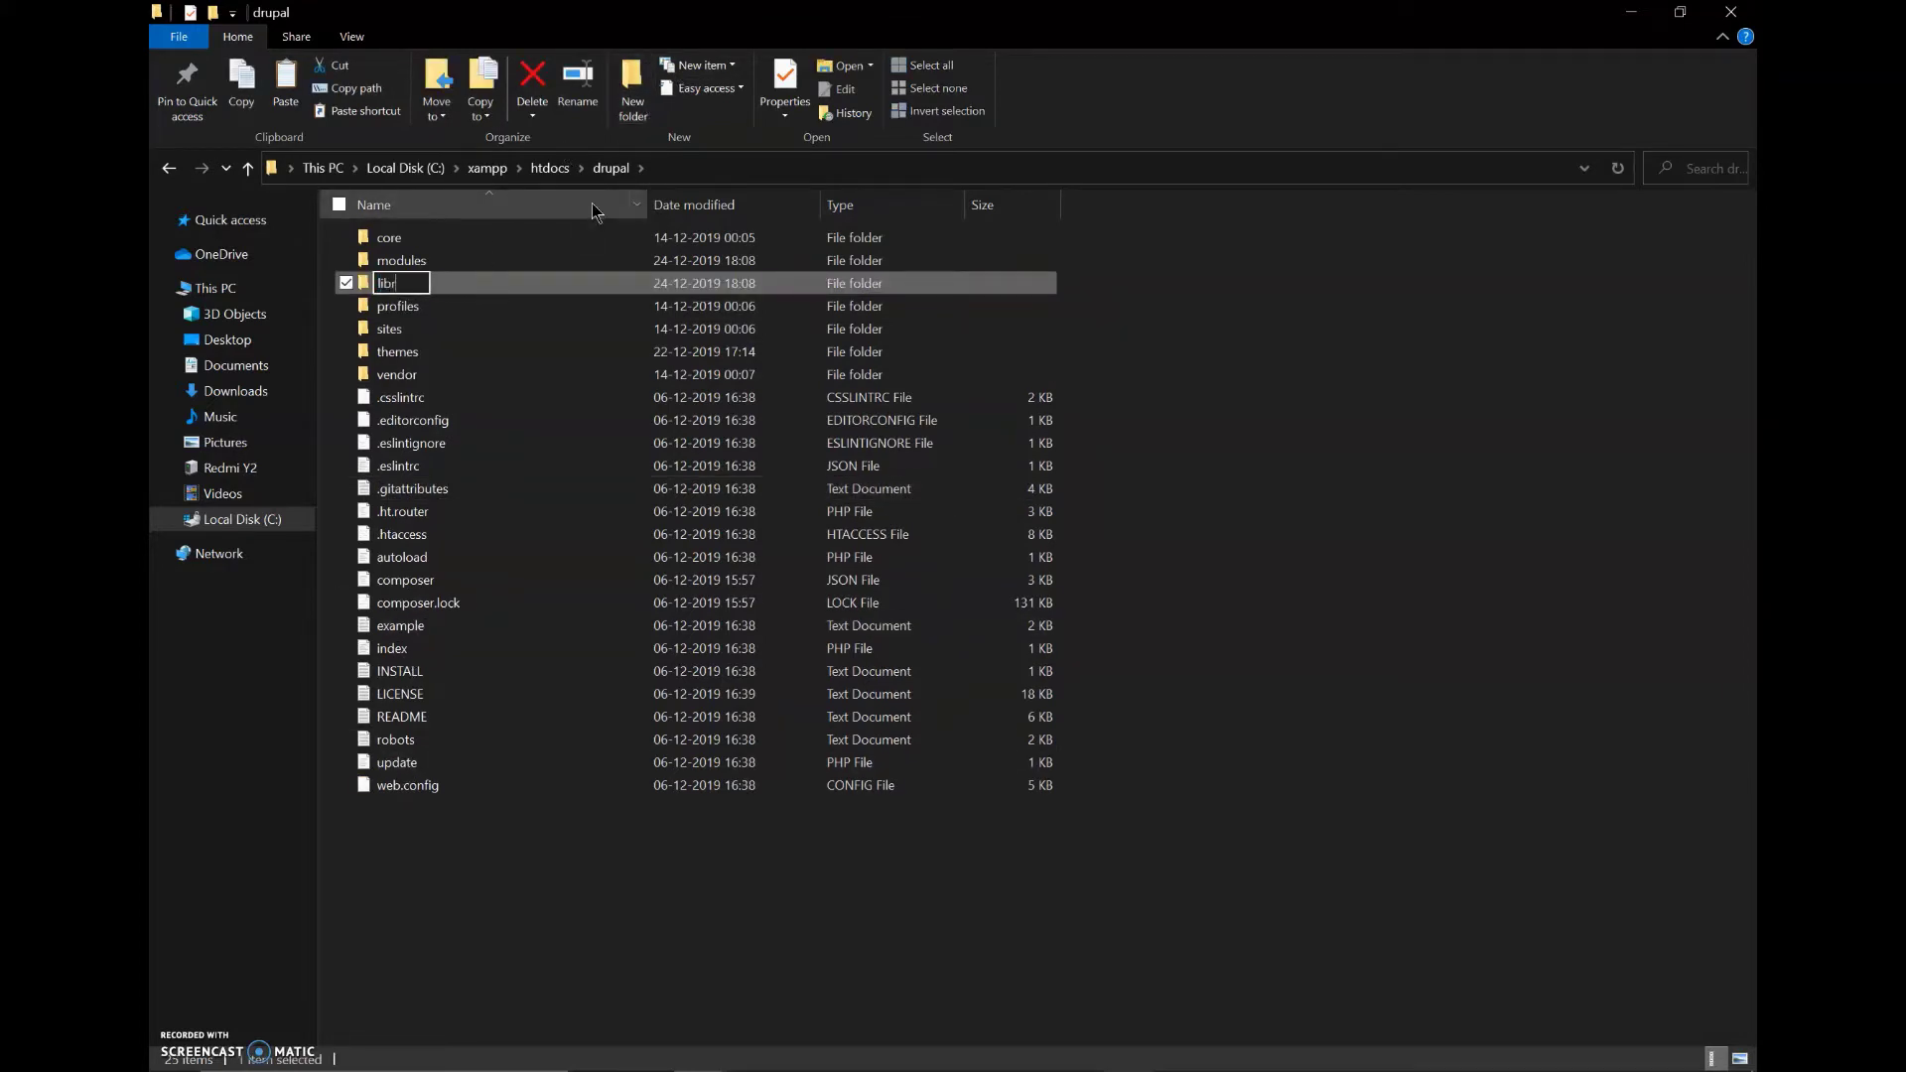
text(aries)
key(Return)
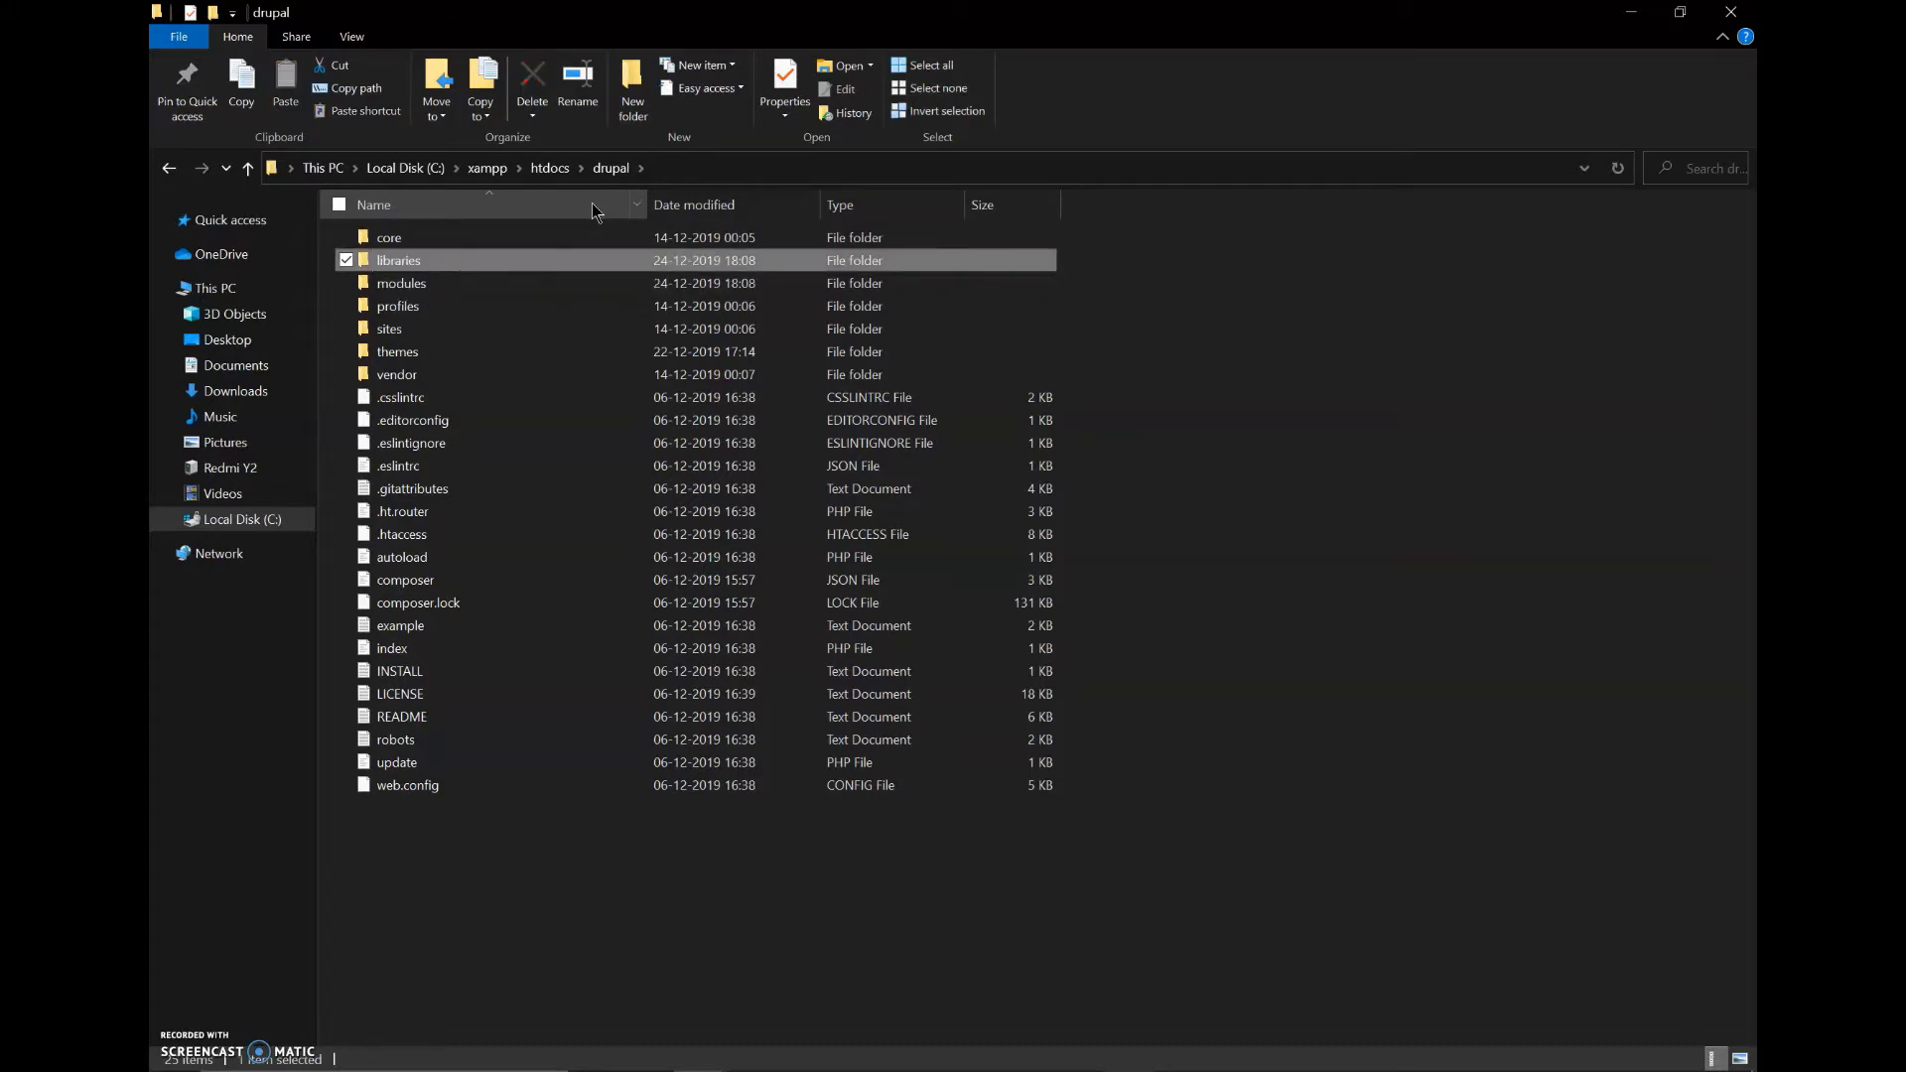
Review the Slick Carousel project page in the browser, then return to the drupal folder
key(alt+Tab)
key(alt+Tab)
key(alt+Tab)
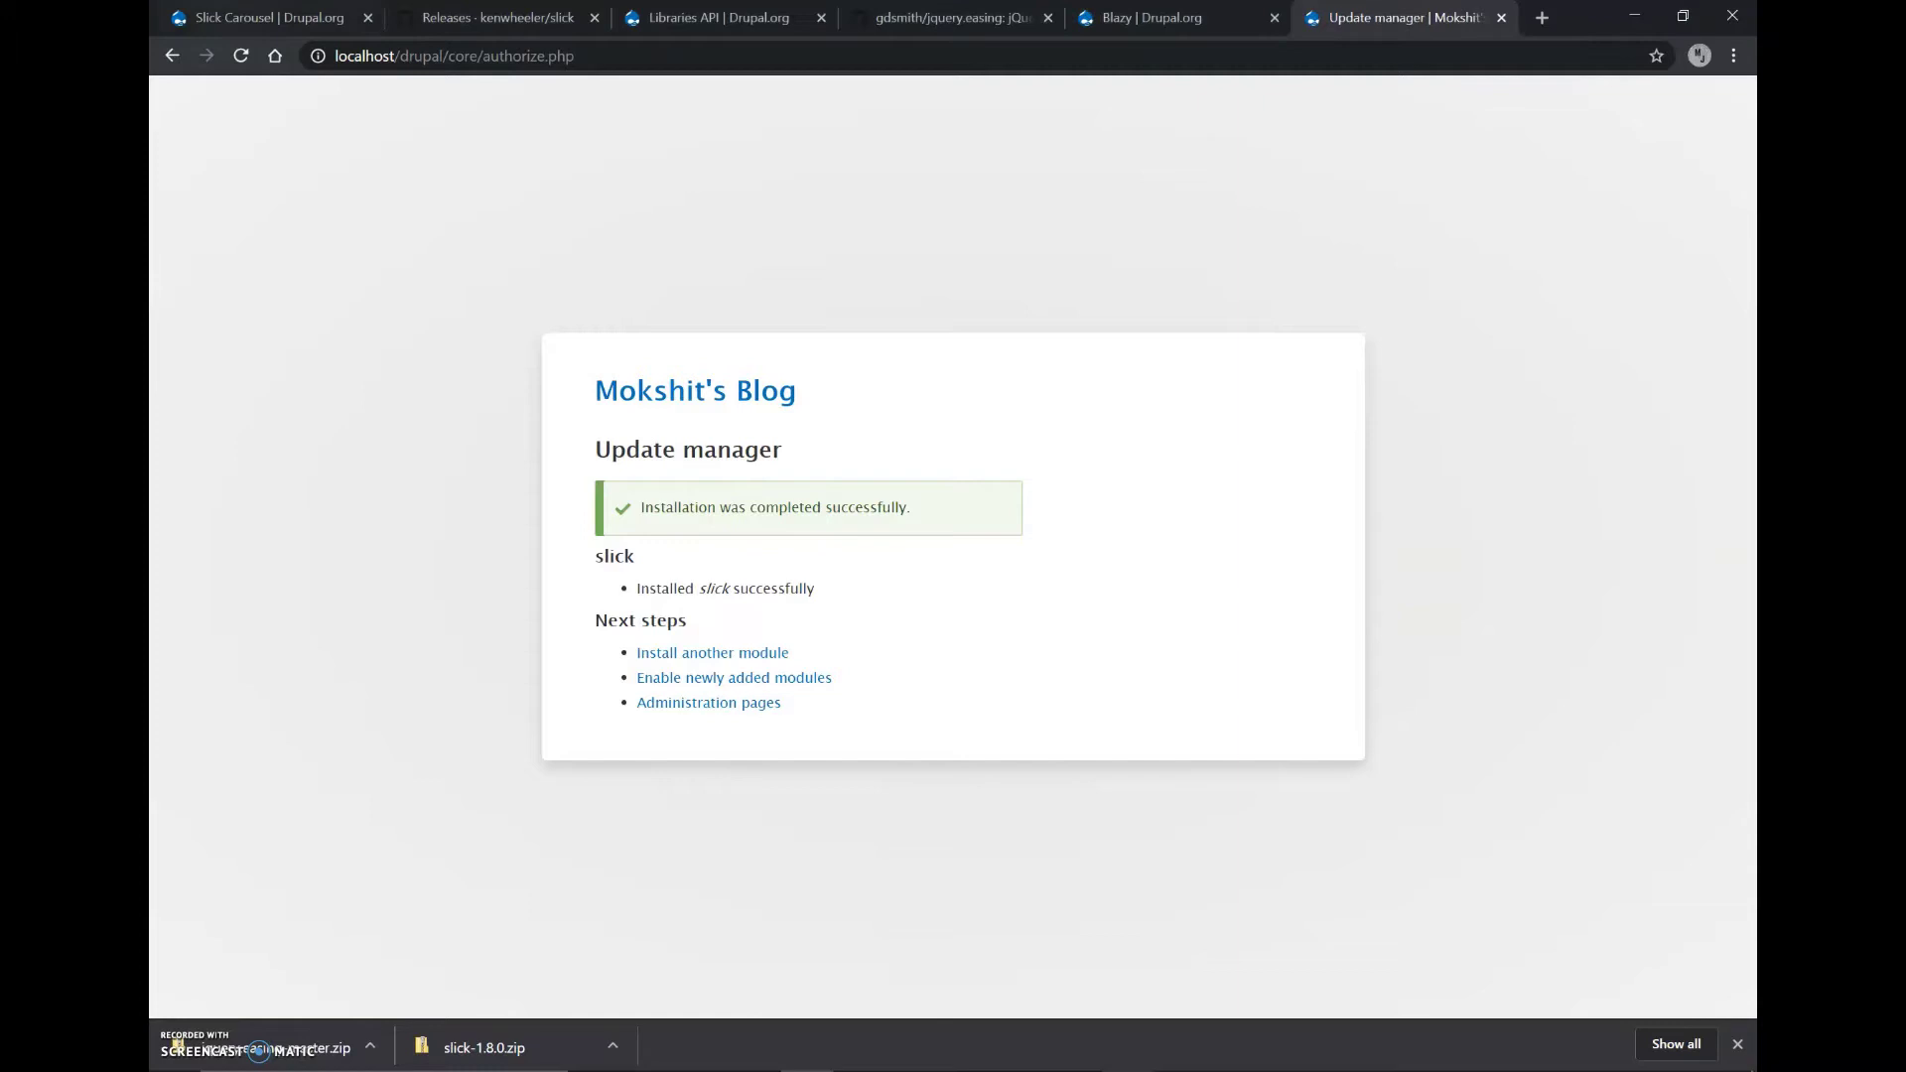
key(ctrl+Tab)
scroll(432, 477, up, 10)
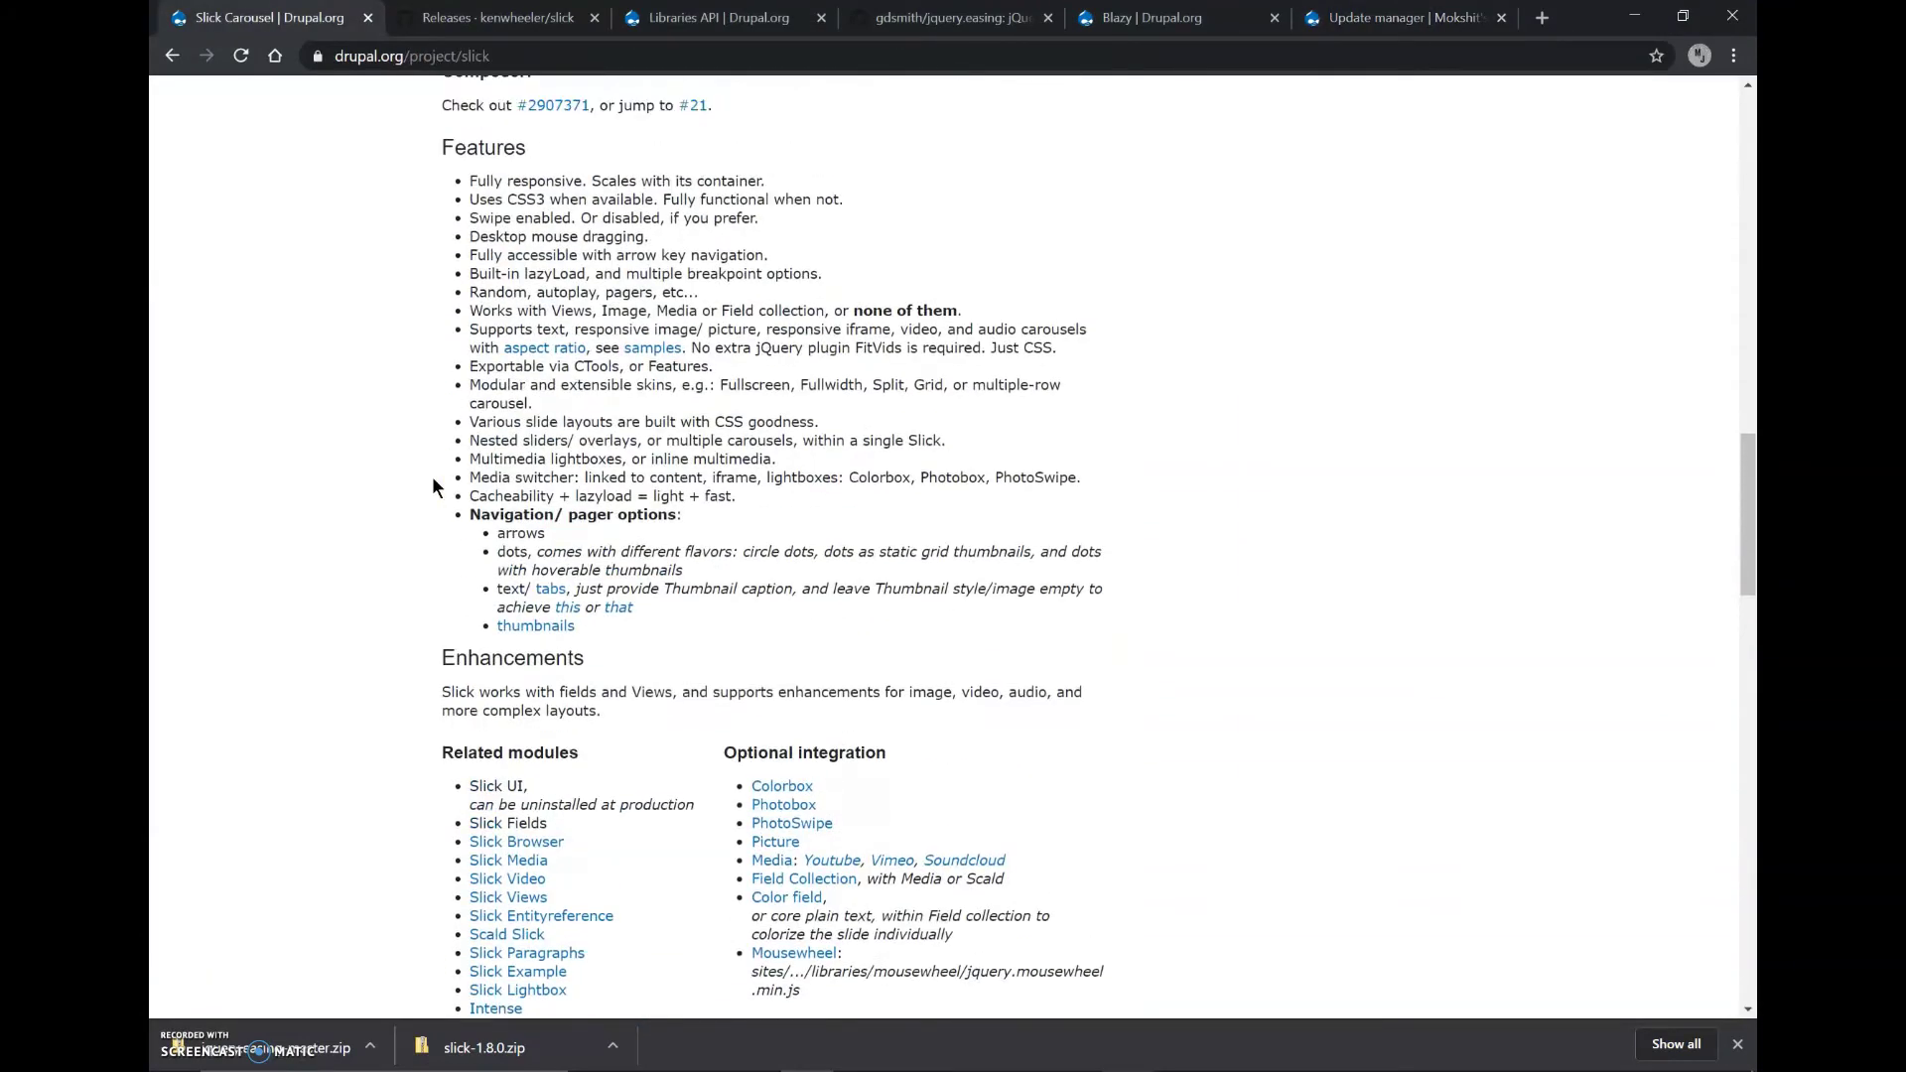
scroll(432, 477, up, 15)
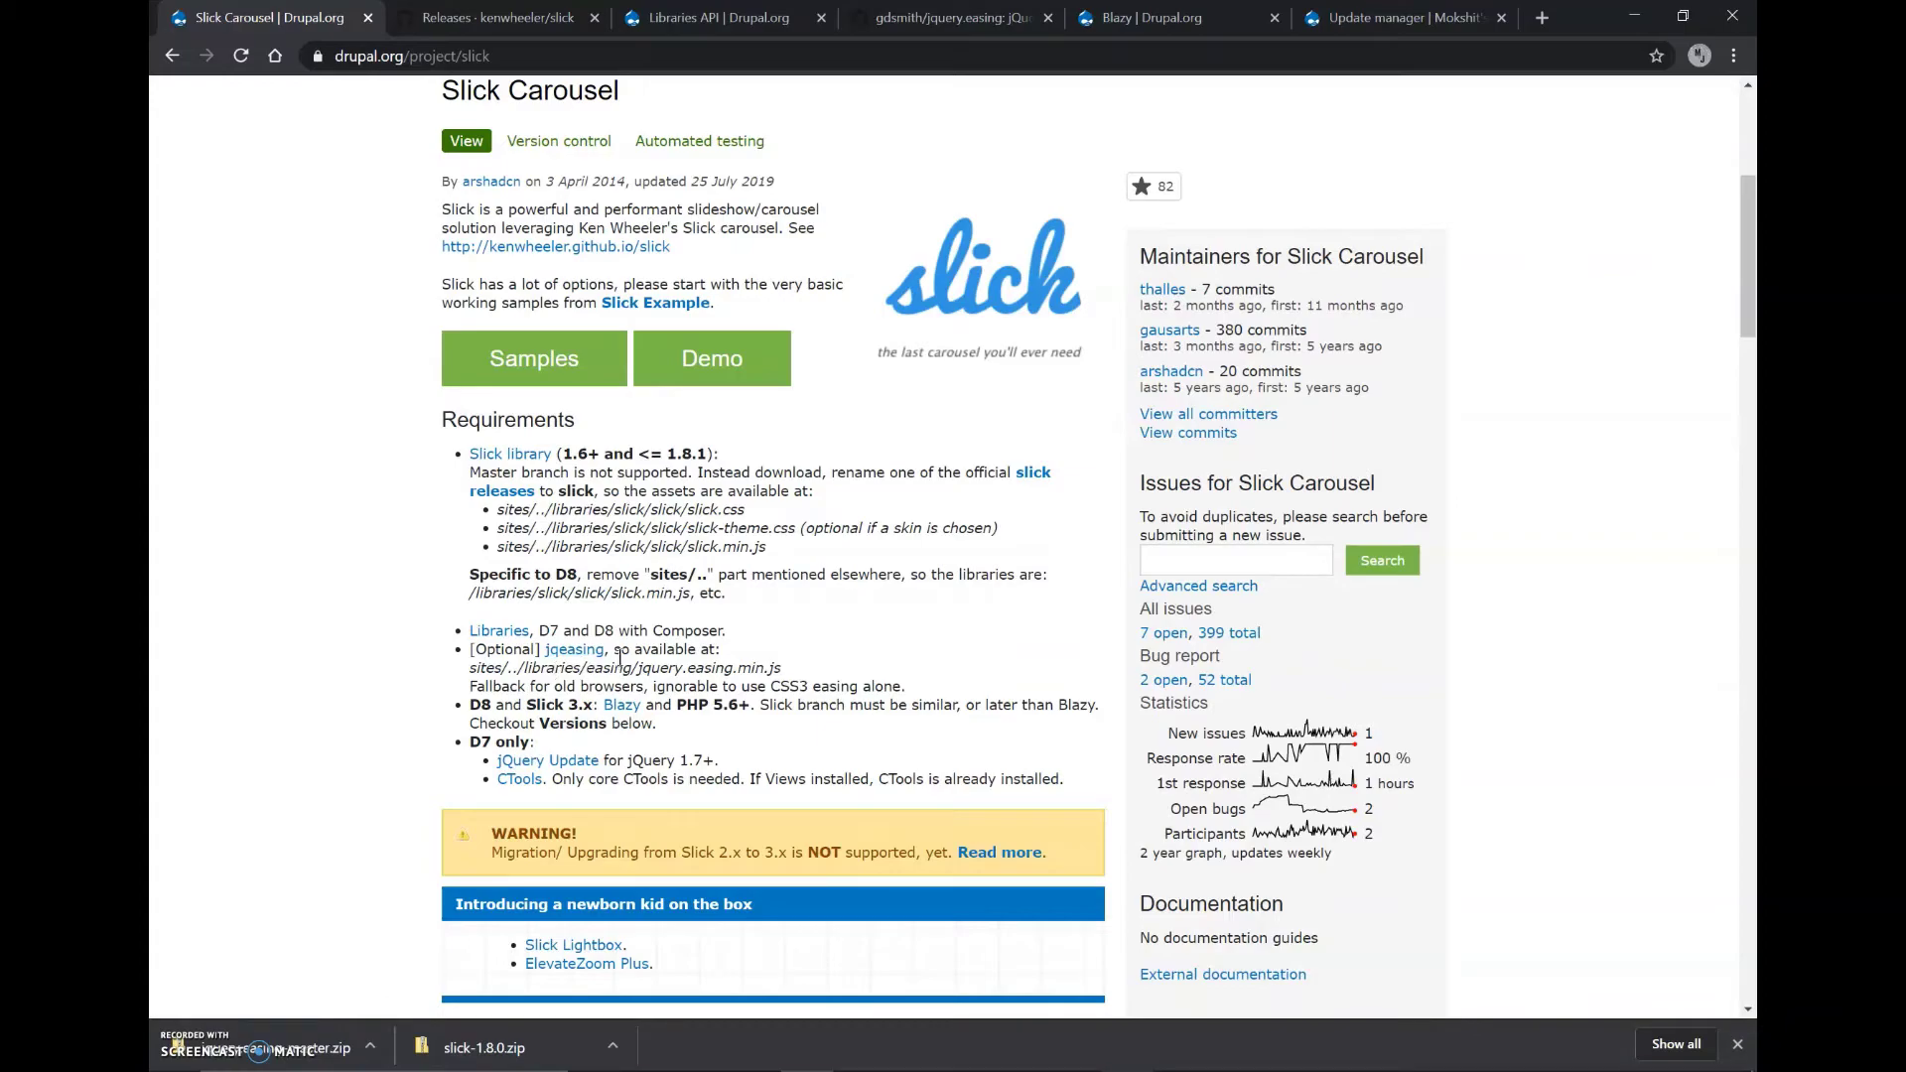
key(alt+Tab)
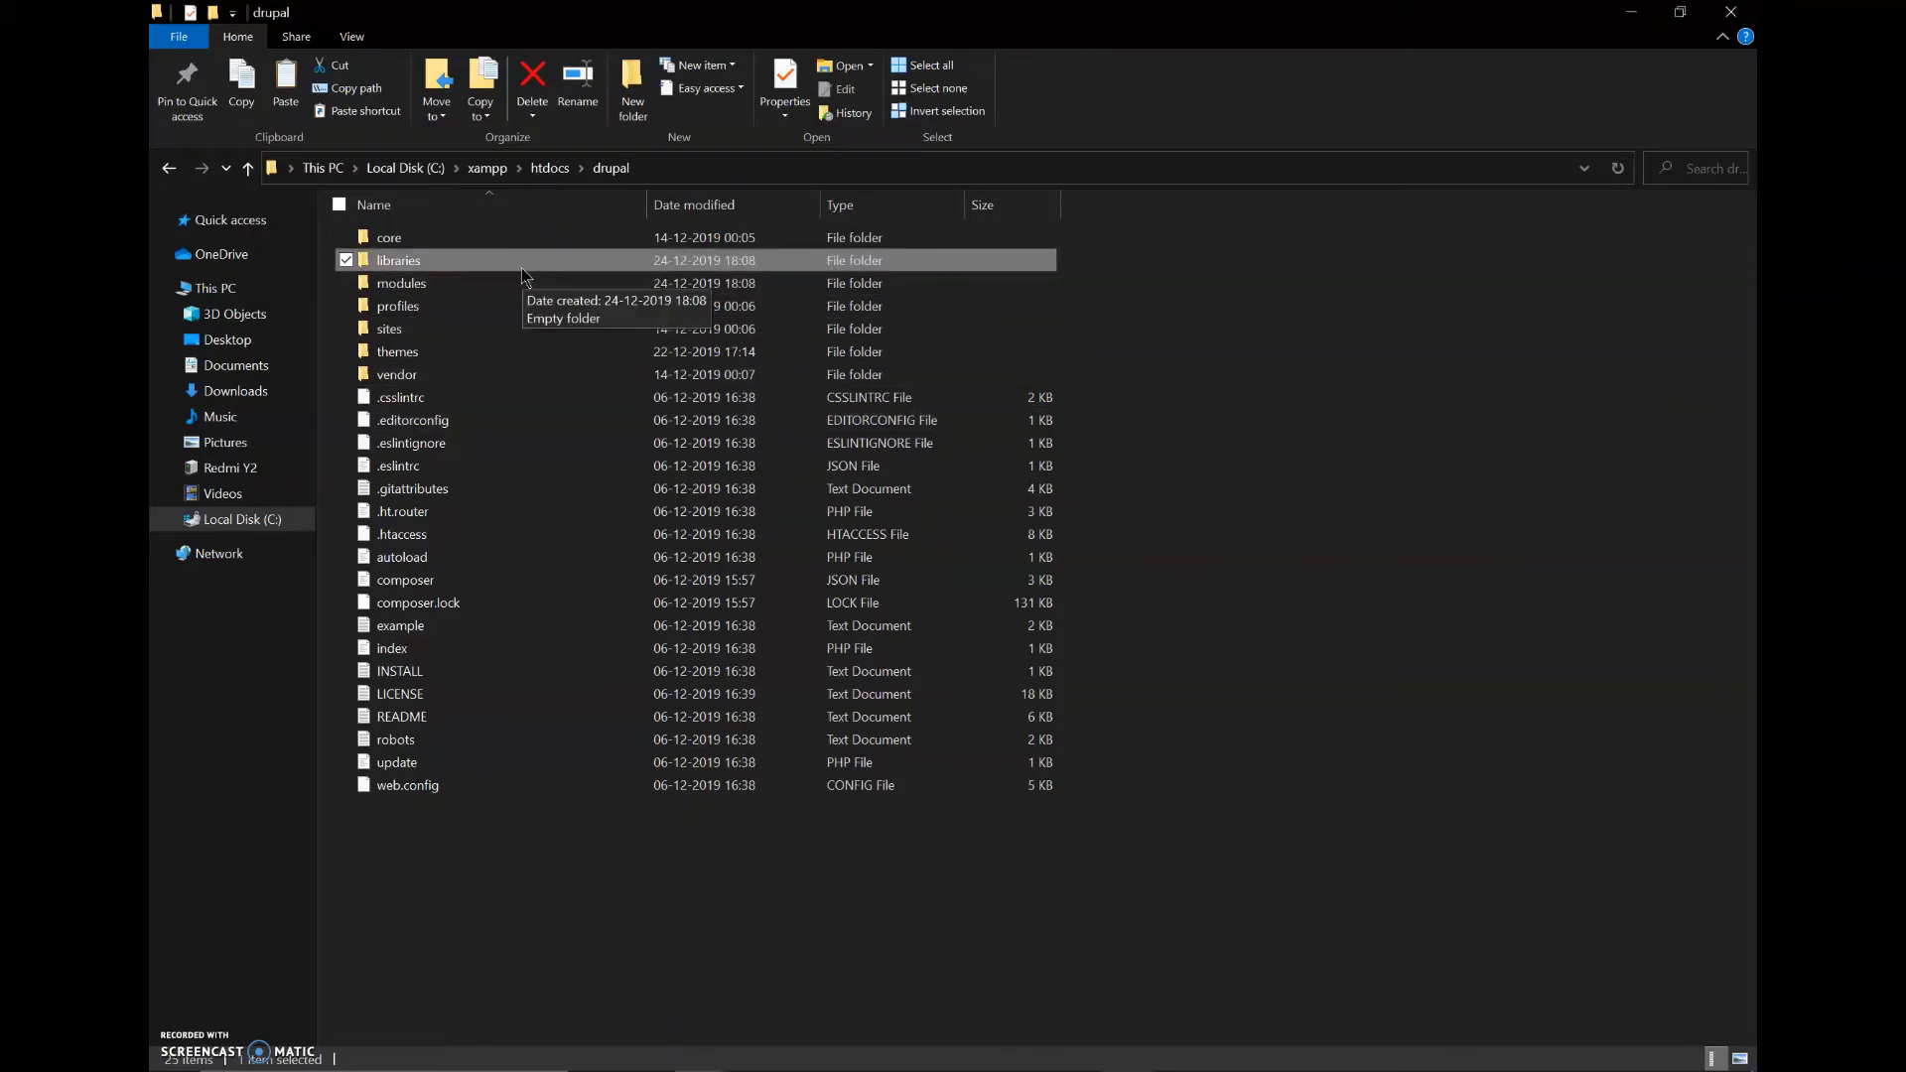
Paste both extracted library folders into libraries, checking the required easing folder name
double_click(522, 268)
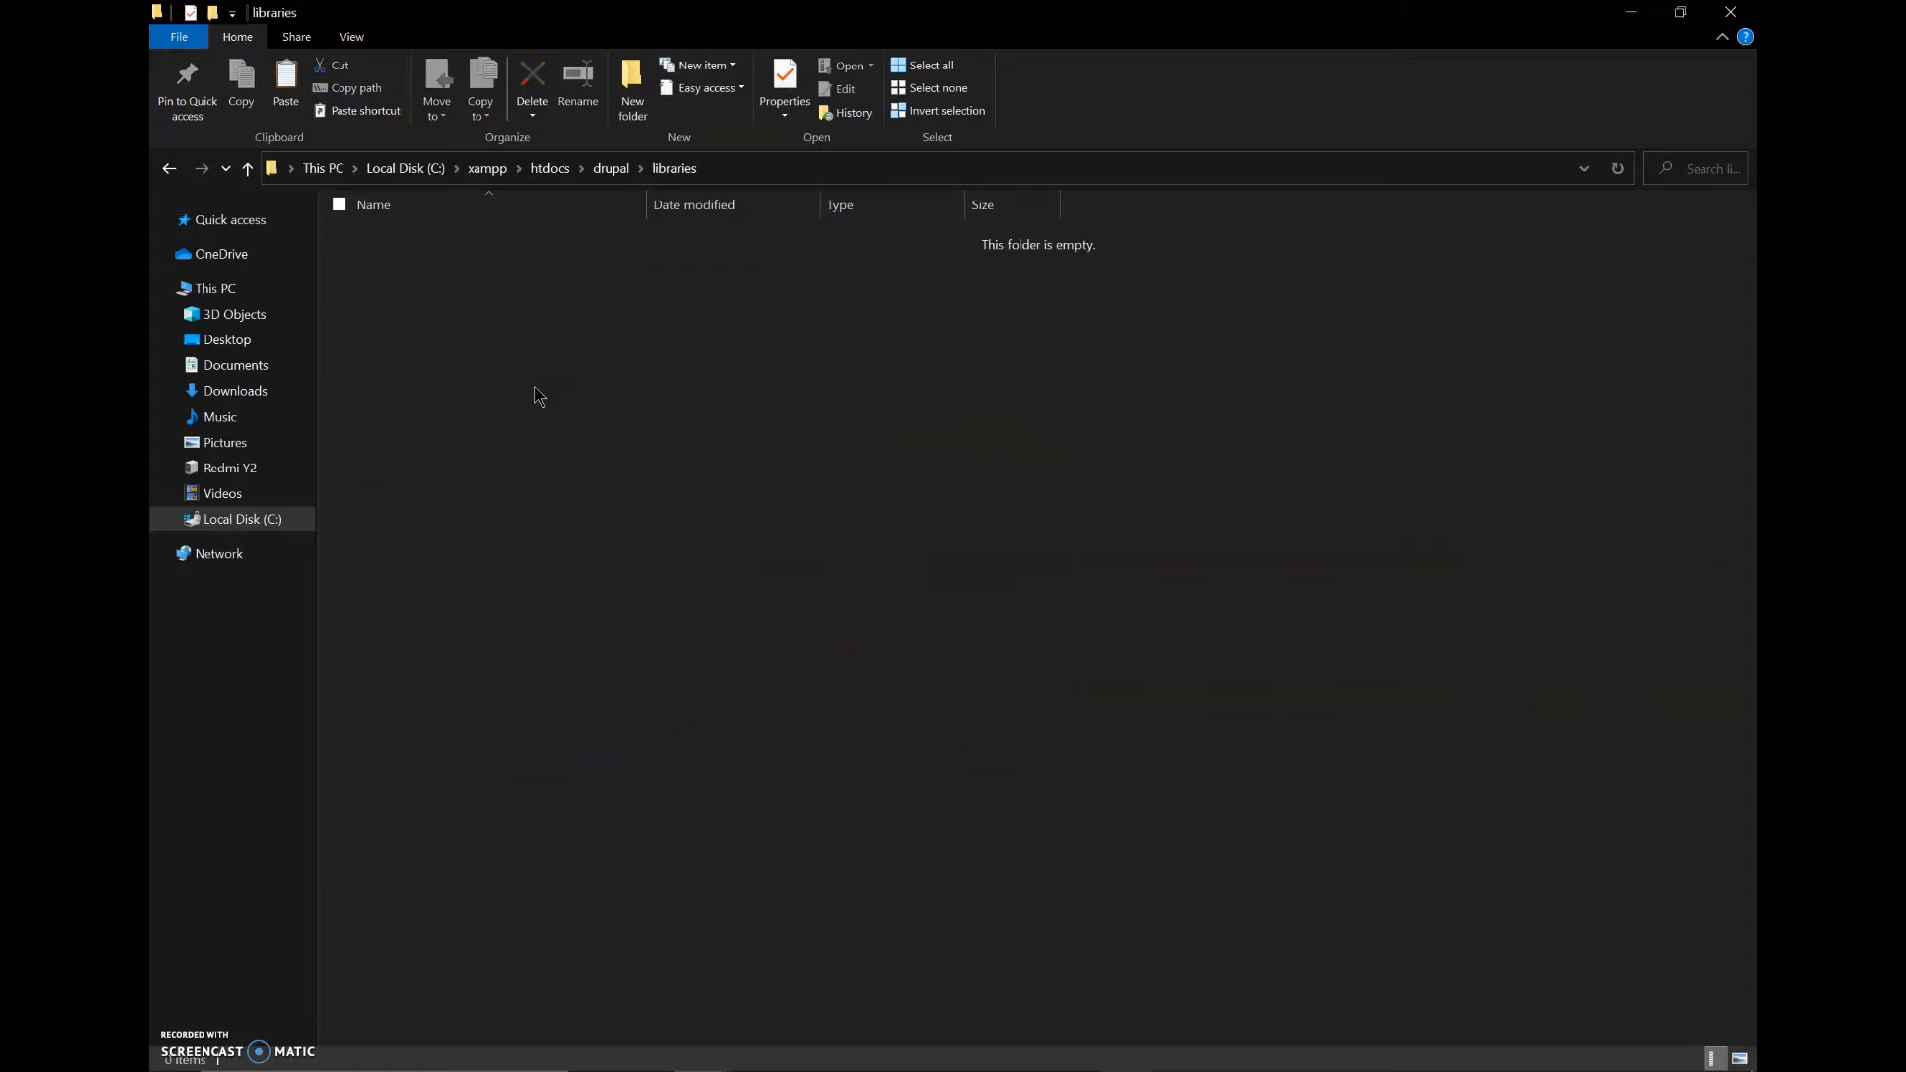
key(ctrl+v)
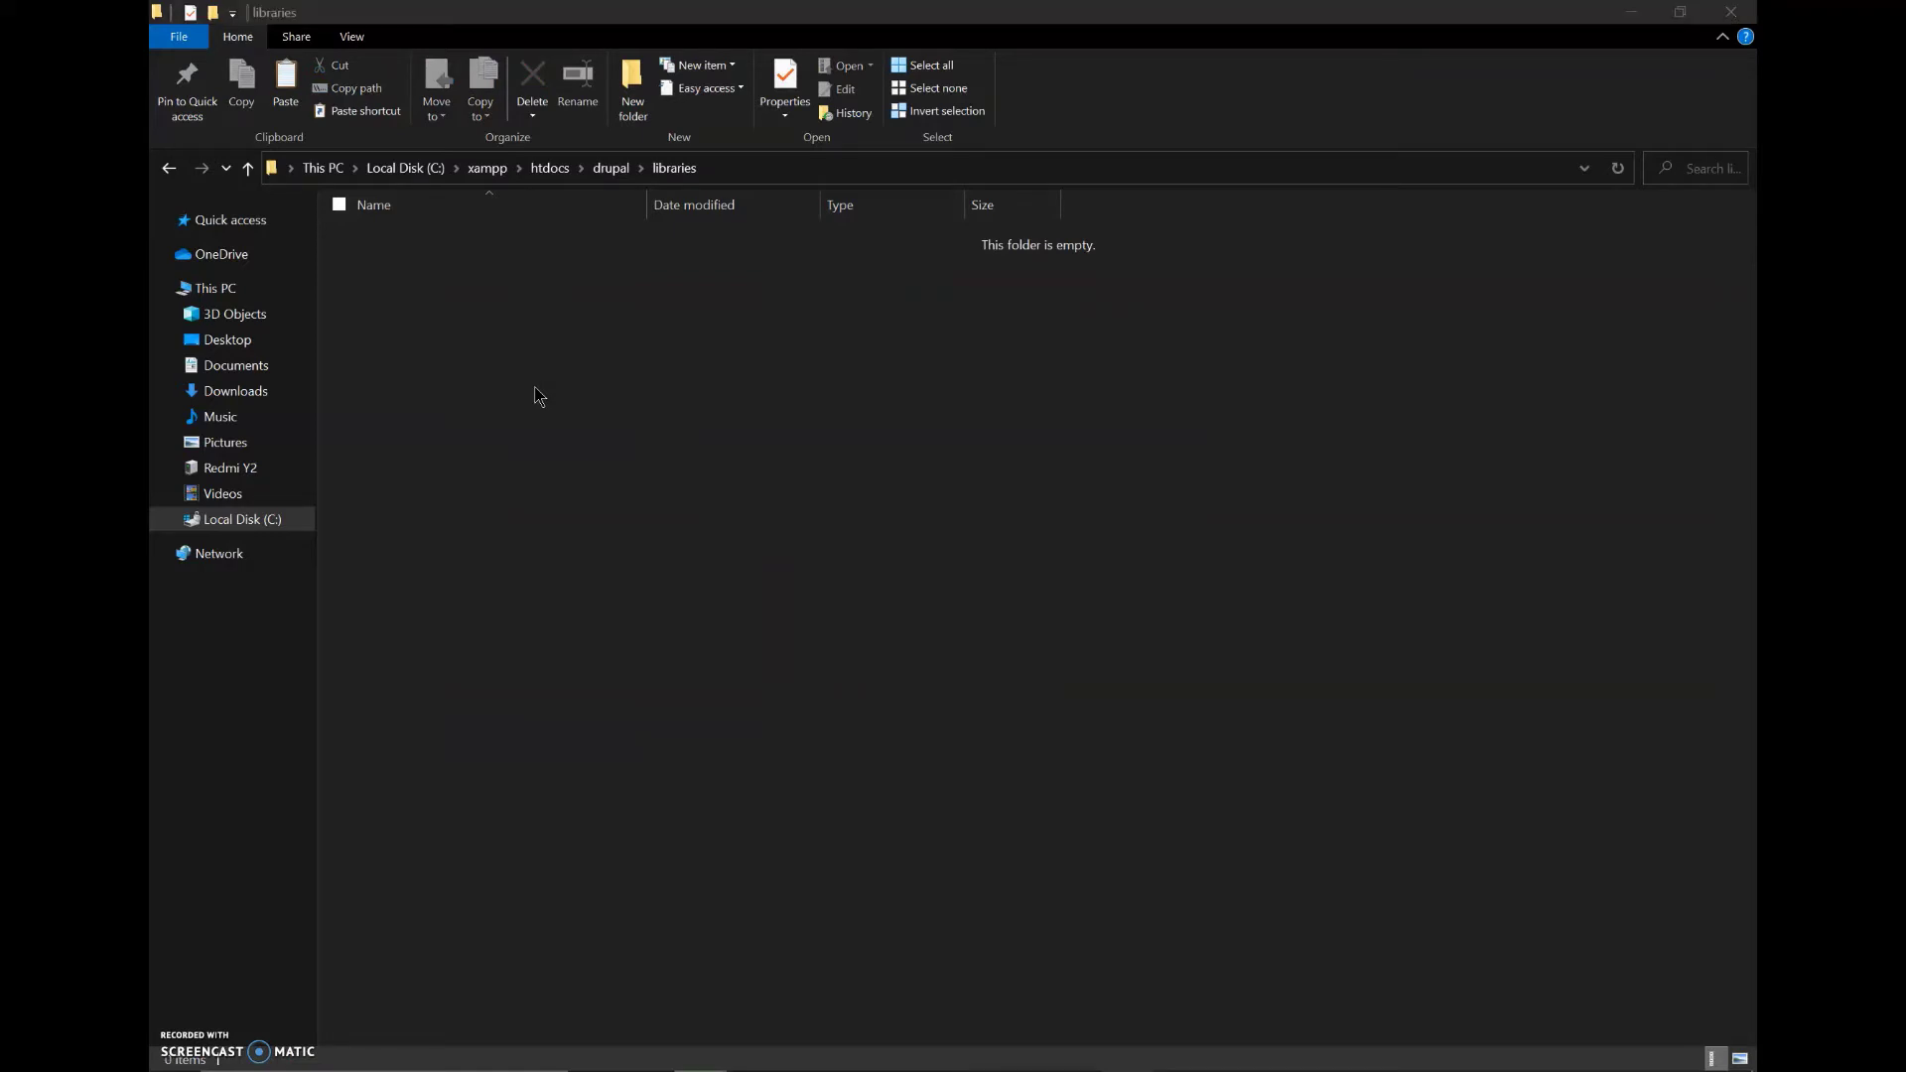
key(alt+Tab)
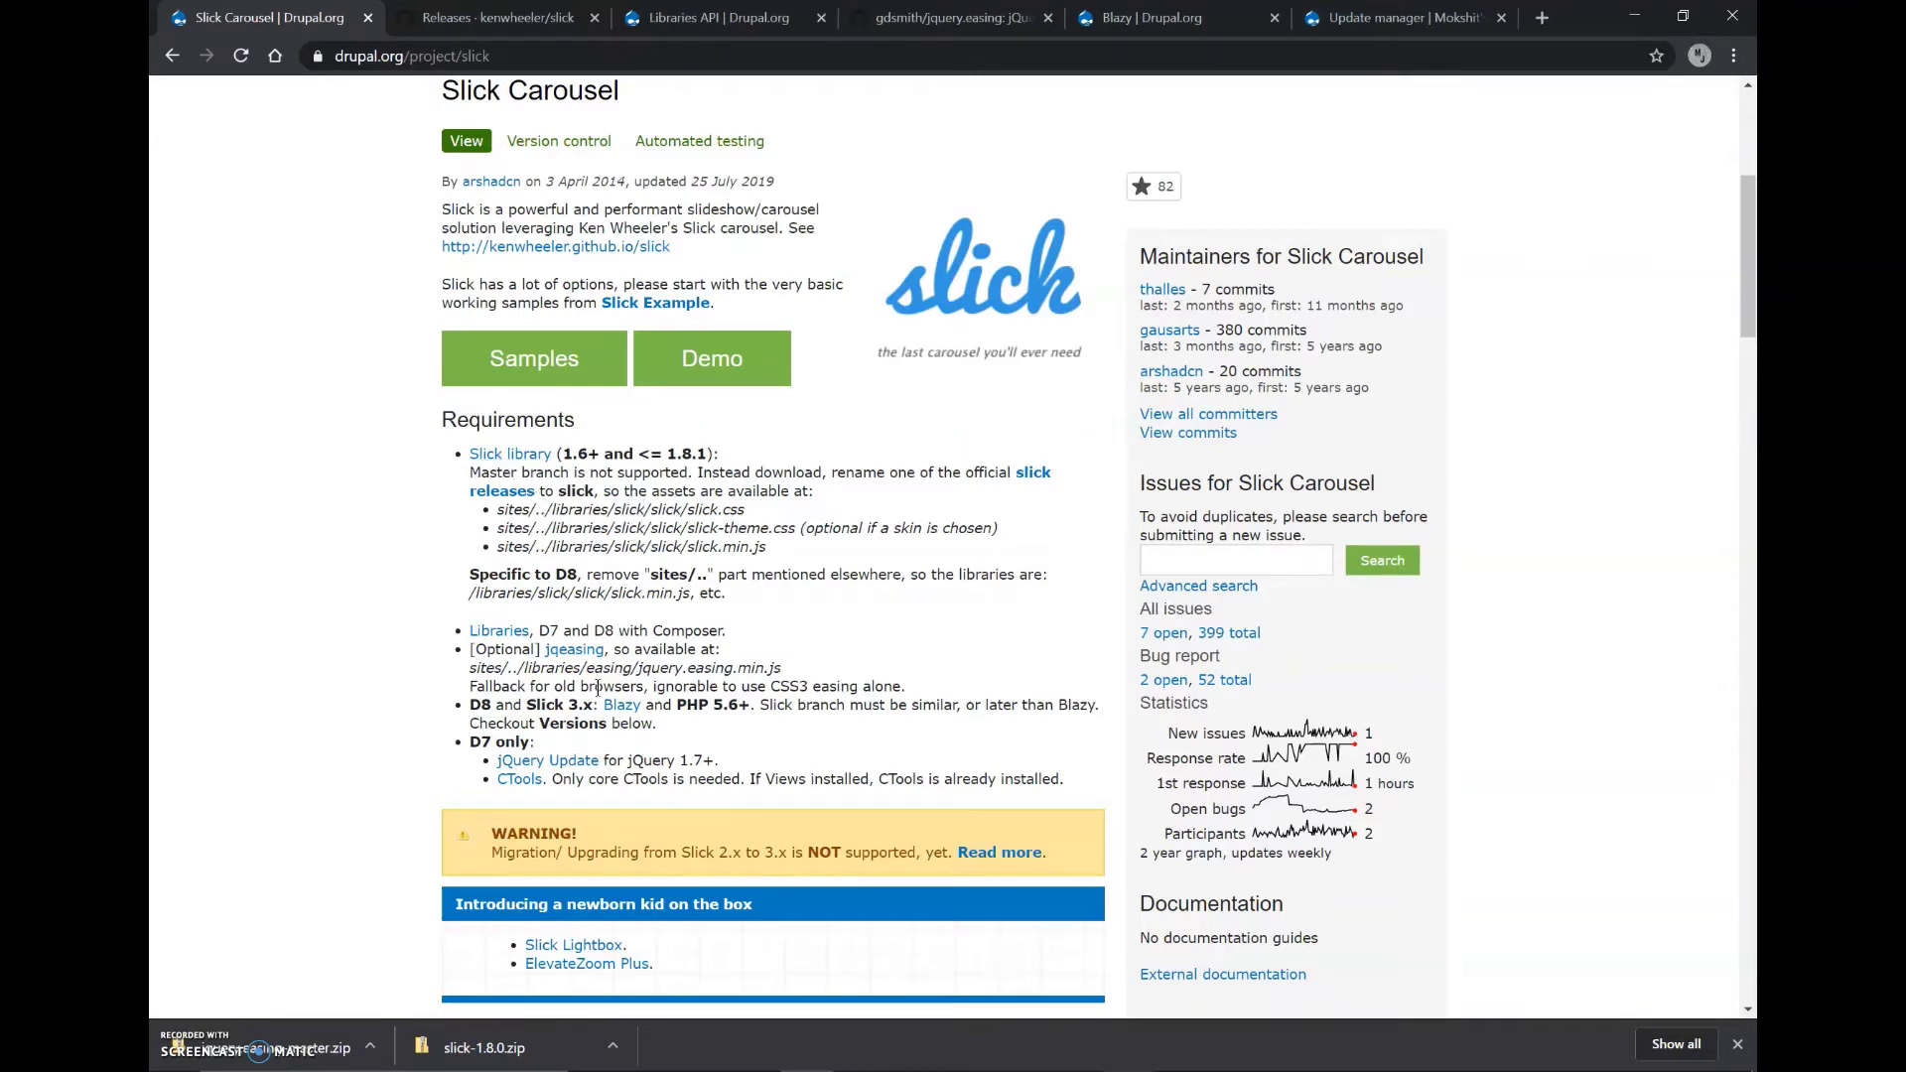
drag(586, 668, 635, 669)
key(alt+Tab)
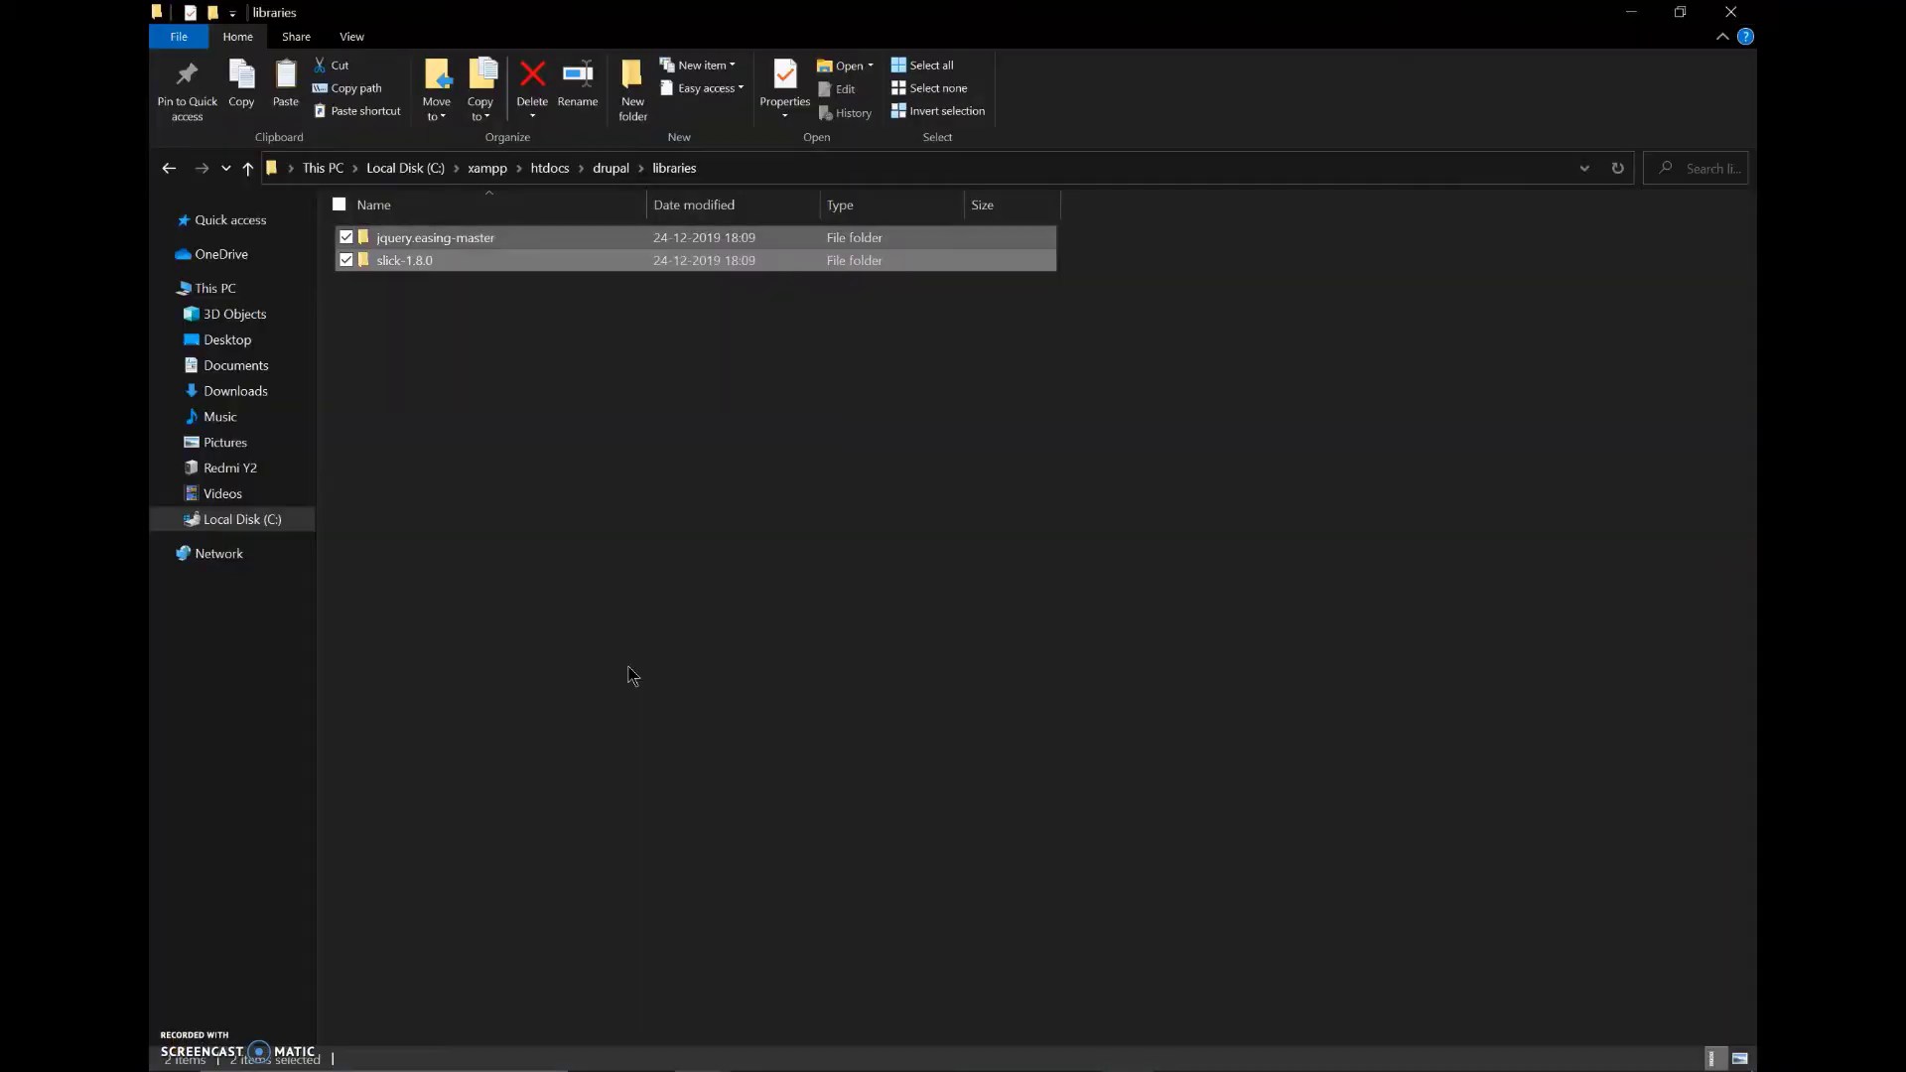
Rename the slick-1.8.0 folder to 'slick'
click(450, 260)
key(F2)
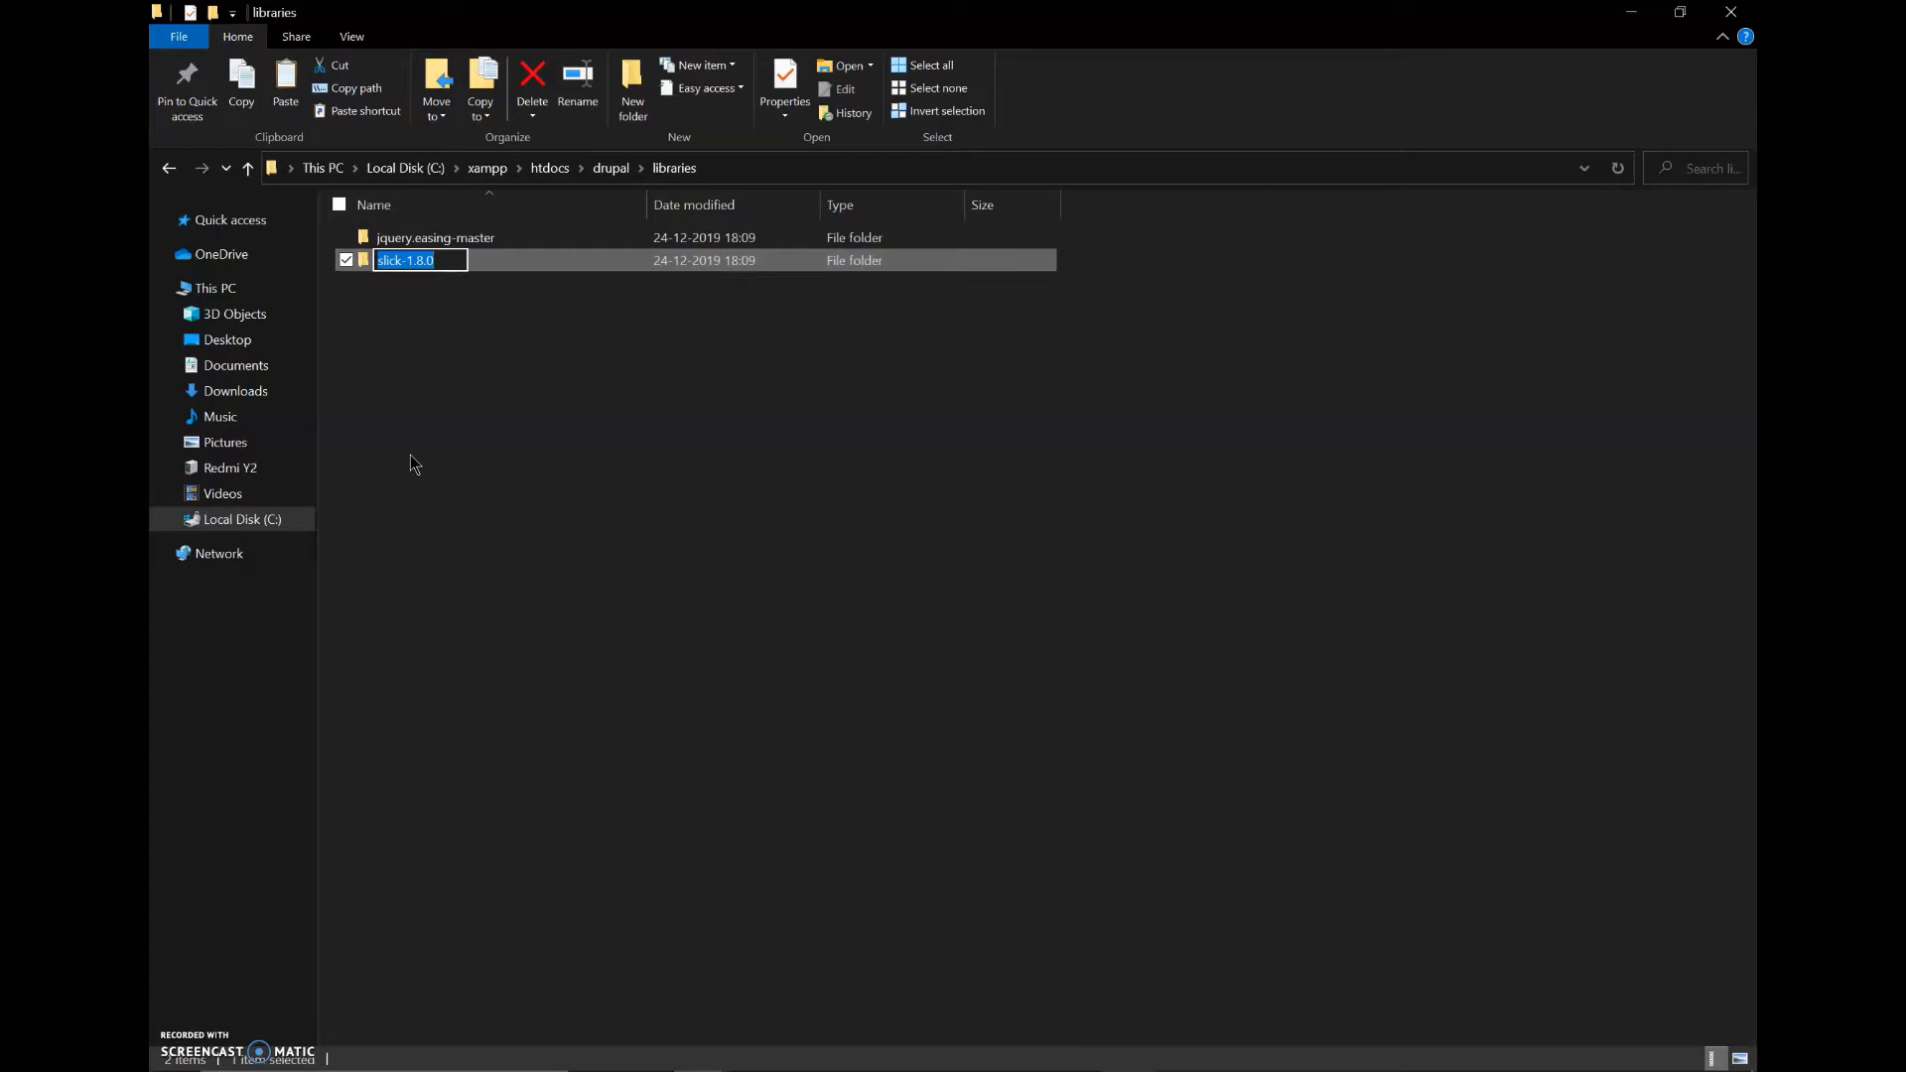
key(End)
key(shift+Home)
key(shift+Right)
key(shift+Right)
key(shift+Right)
key(shift+Right)
key(shift+Right)
key(shift+Right)
key(ctrl+BackSpace)
key(BackSpace)
key(BackSpace)
key(Return)
Rename the jquery.easing-master folder to 'easing'
click(449, 239)
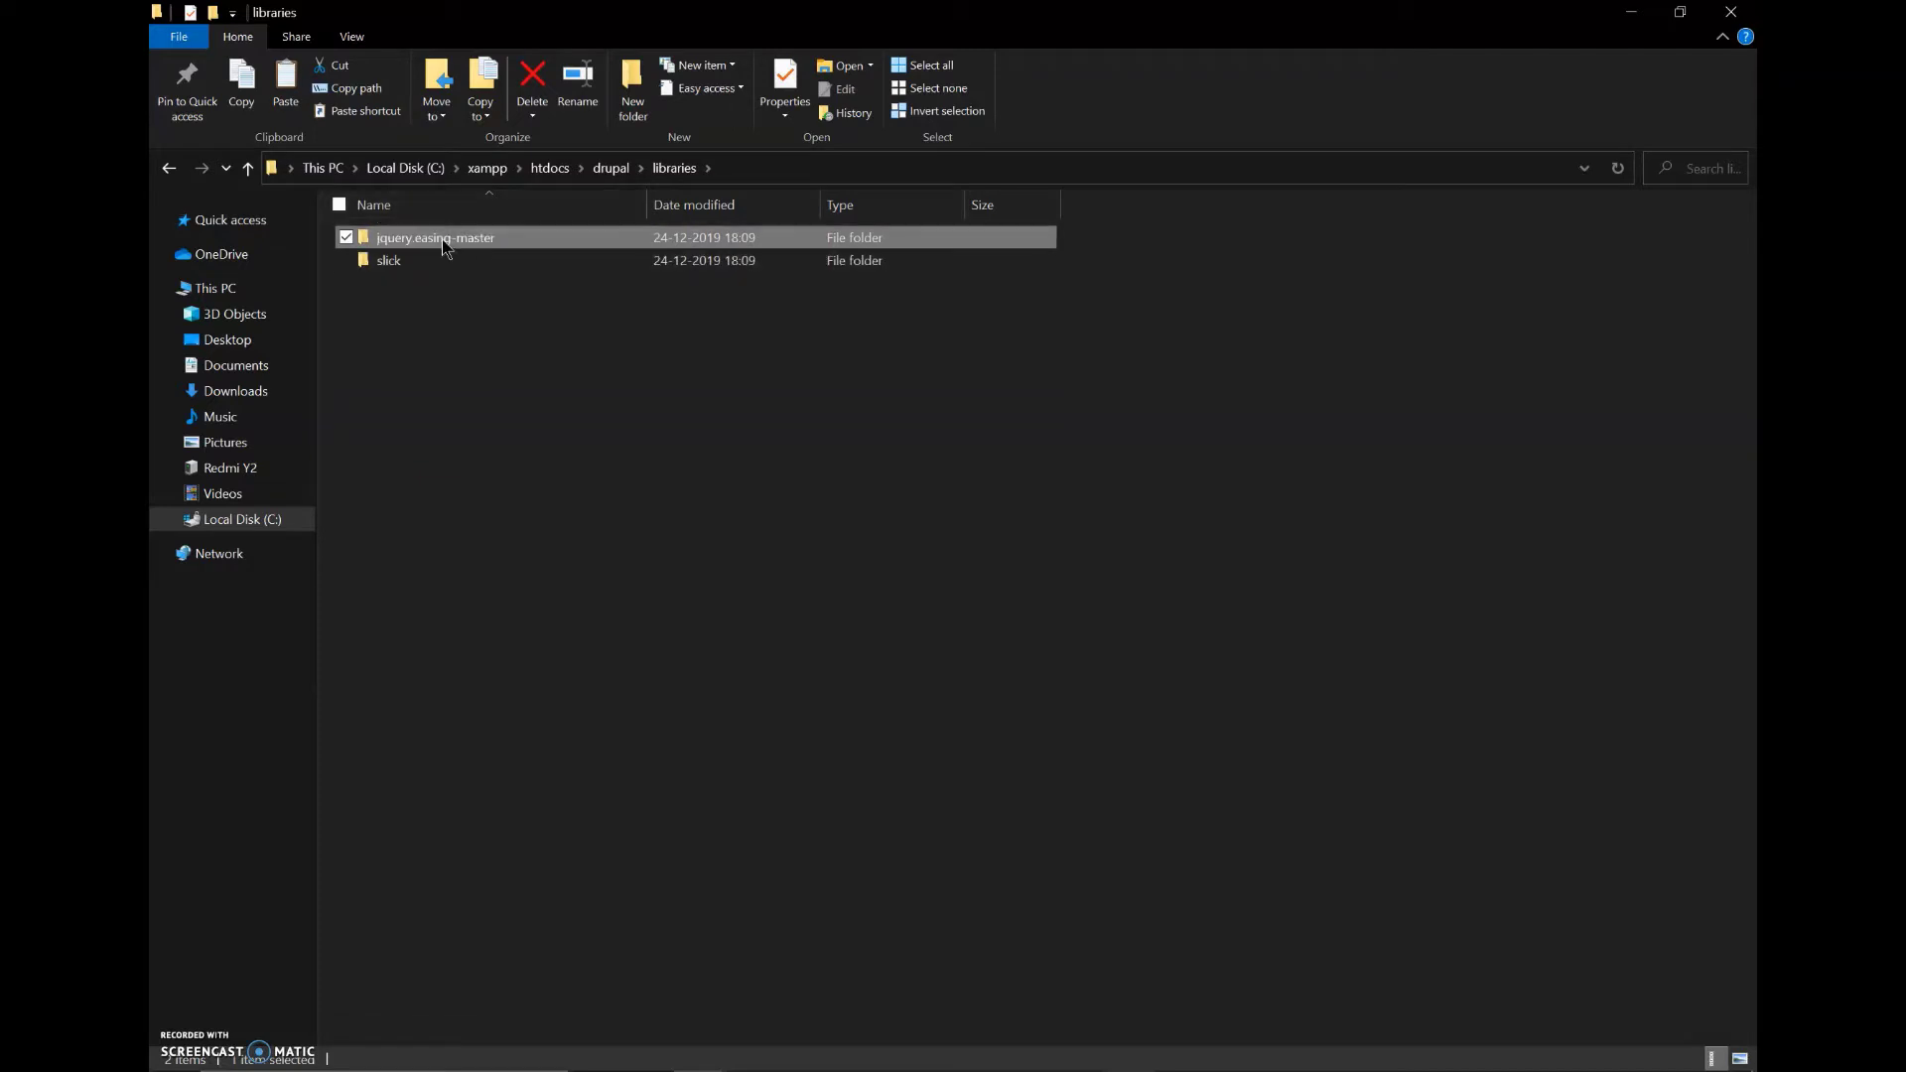
key(XF86MonBrightnessUp)
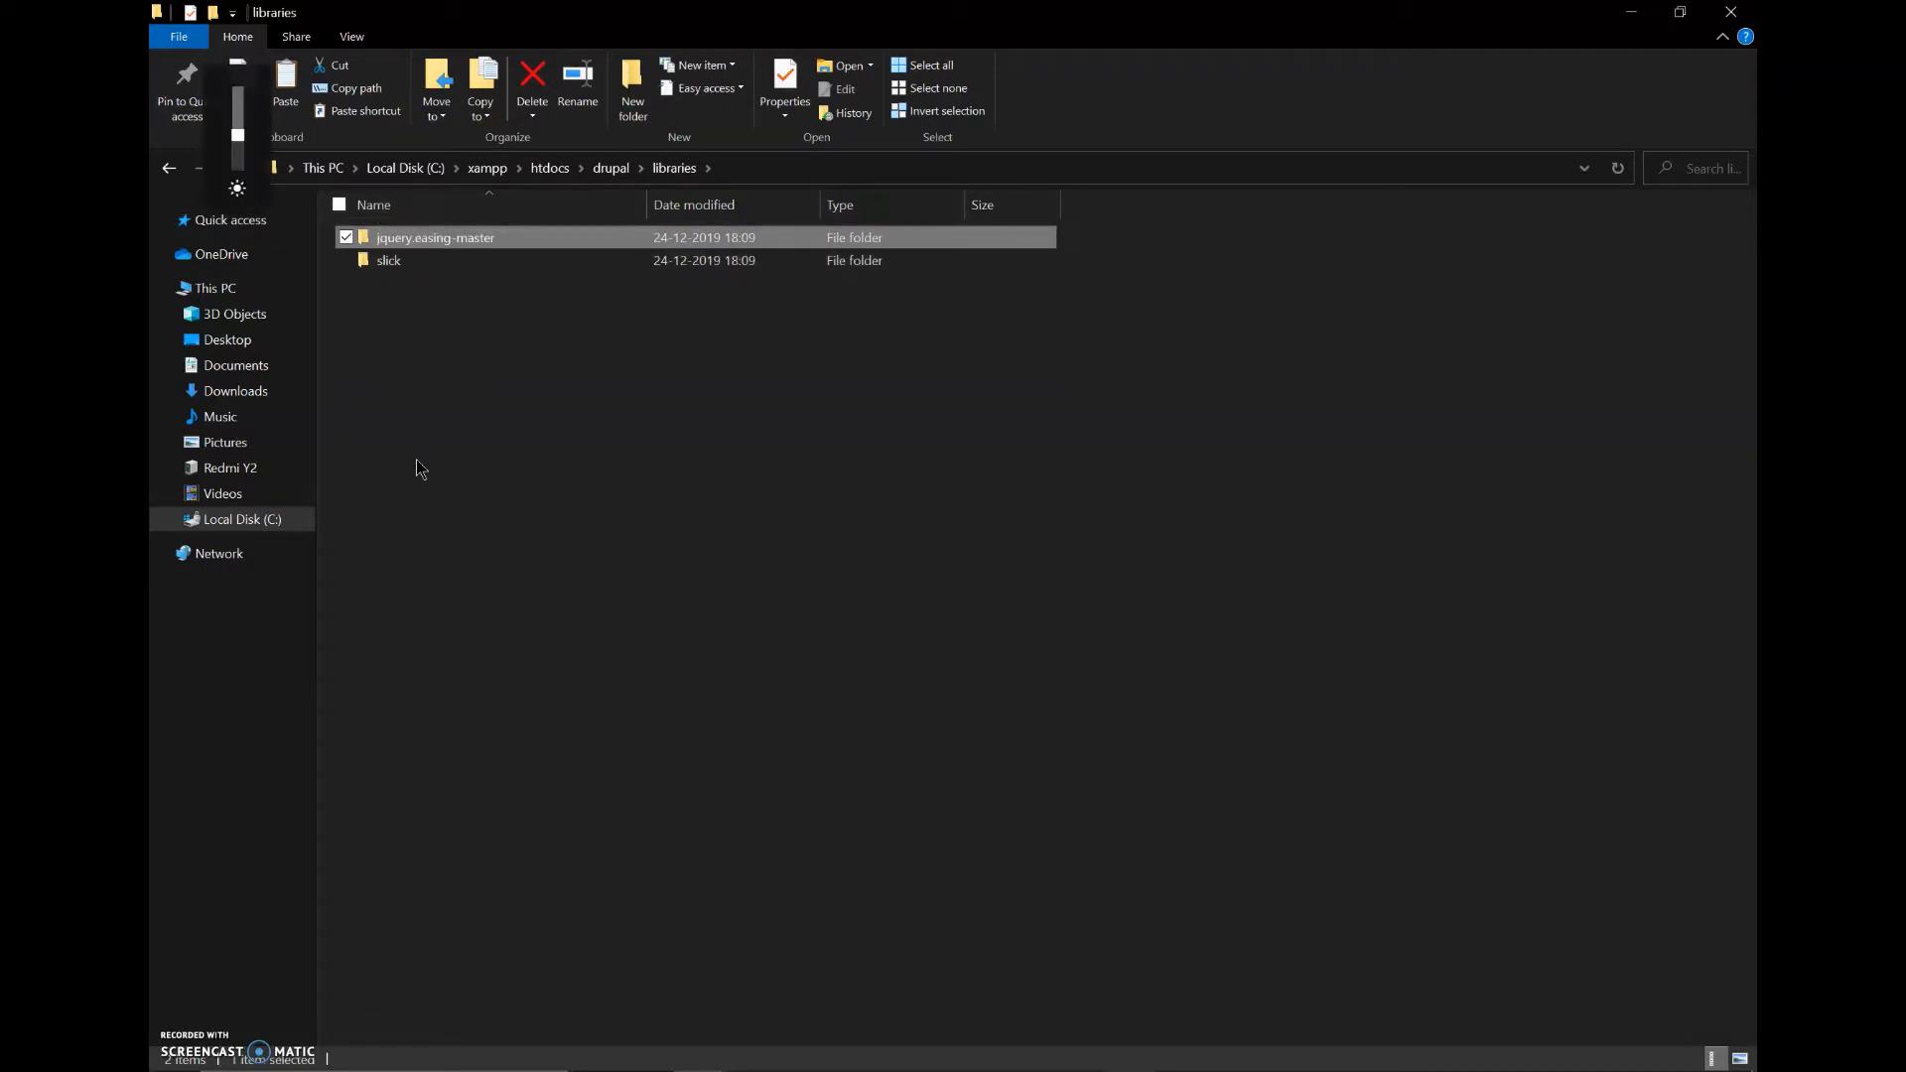
click(403, 236)
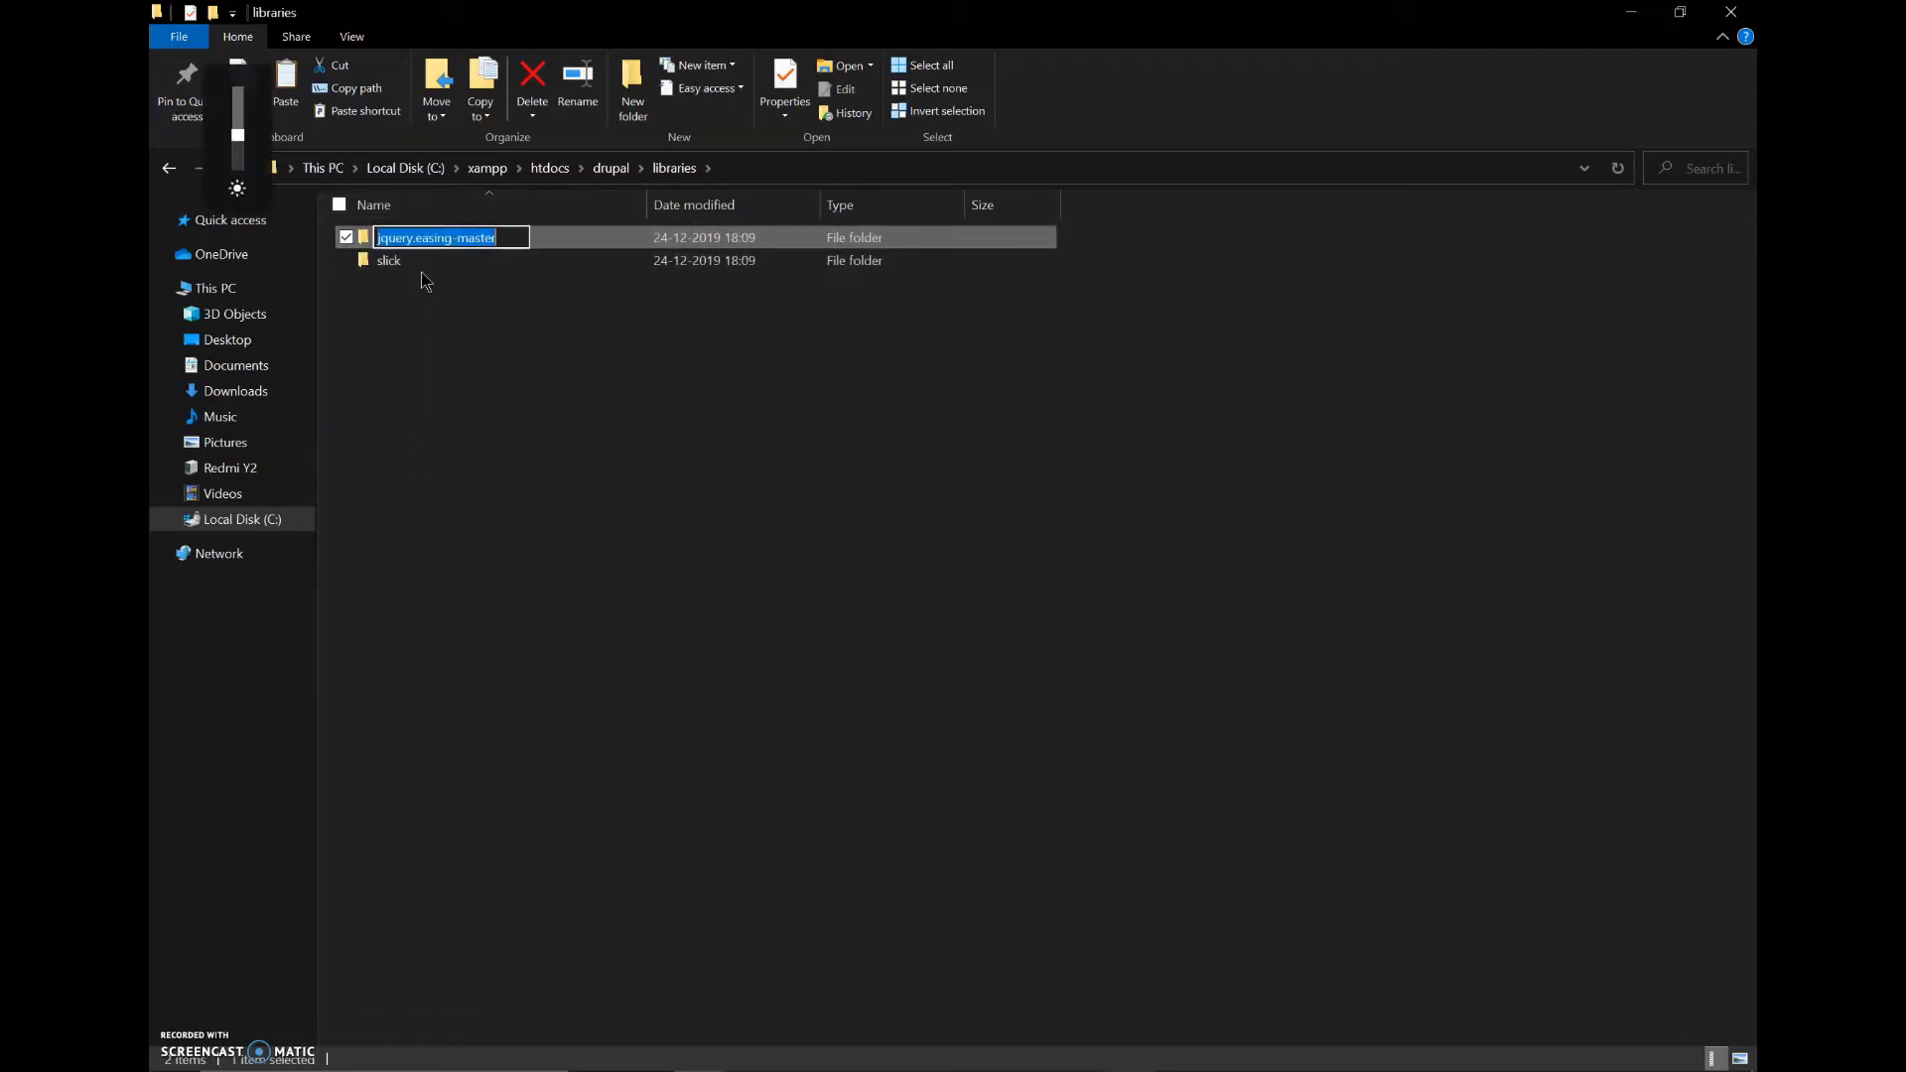
text(ee)
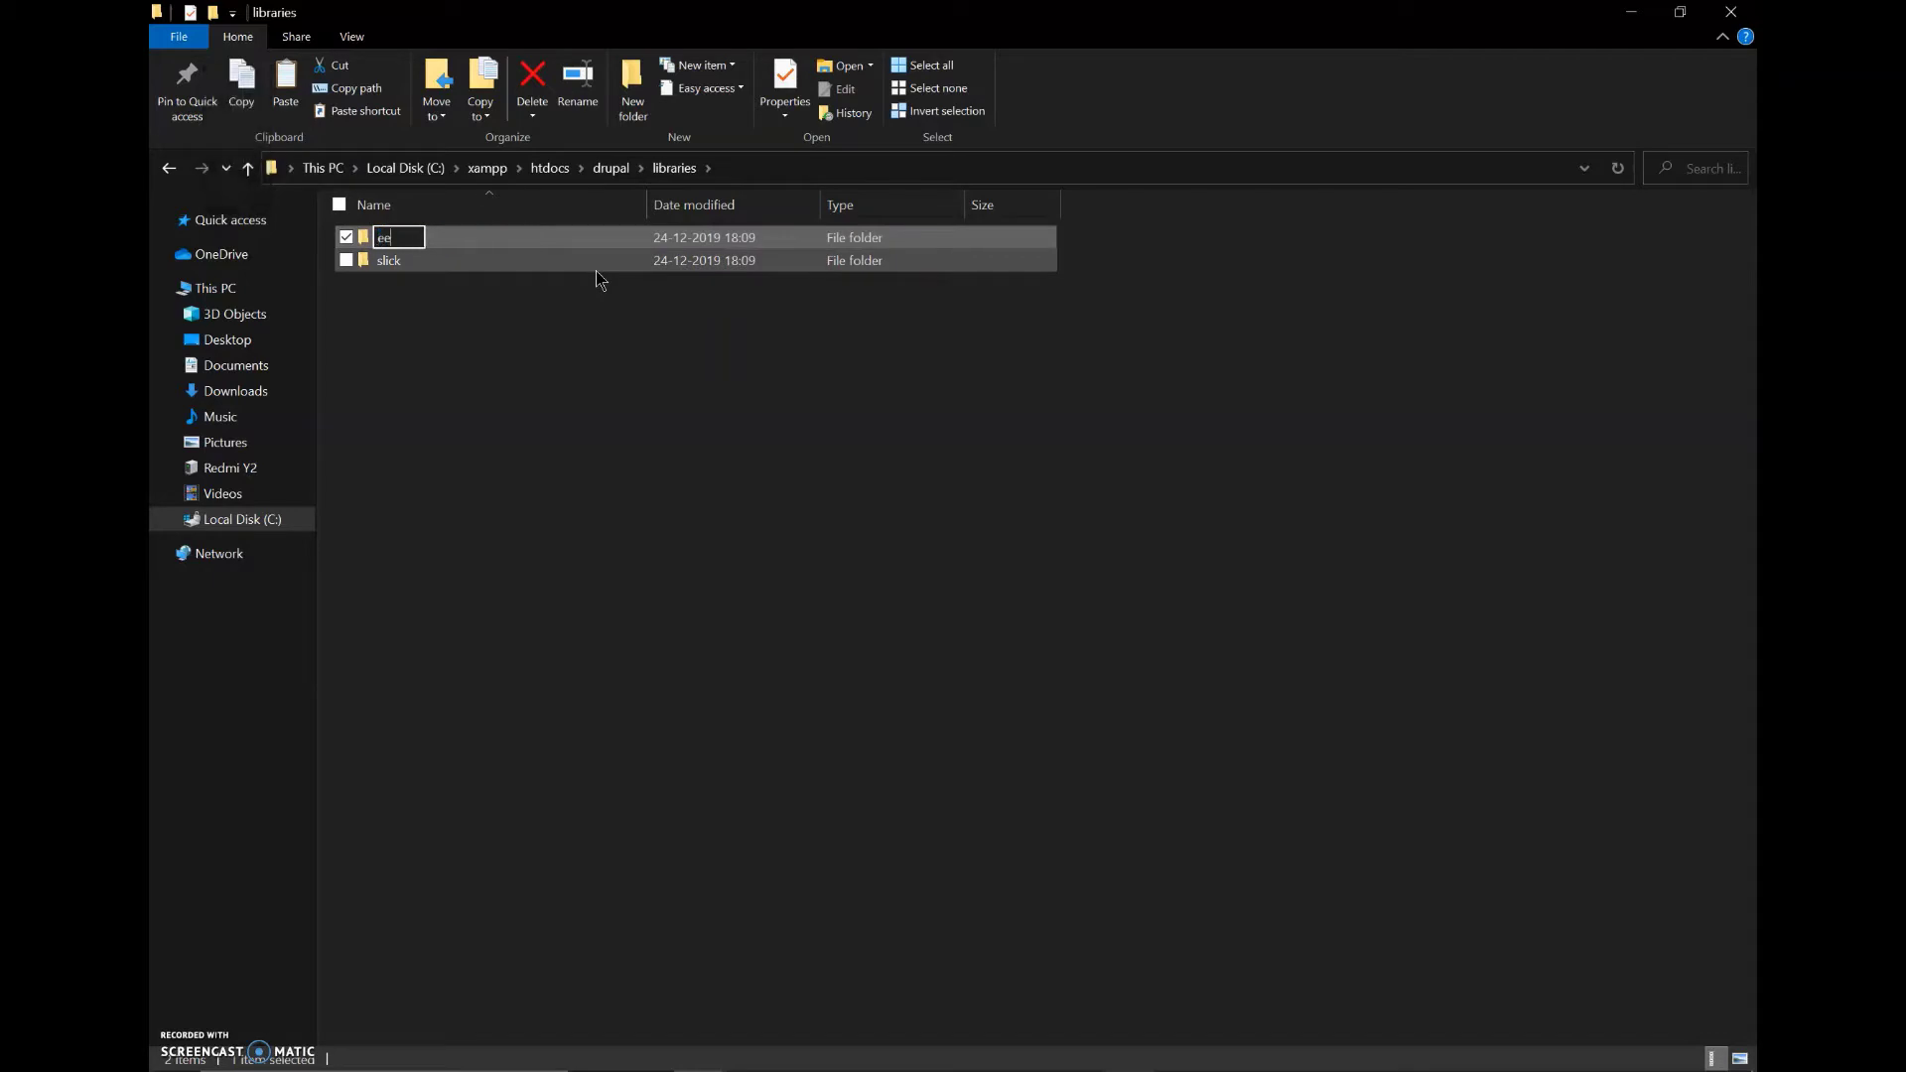
key(BackSpace)
text(asing)
key(Return)
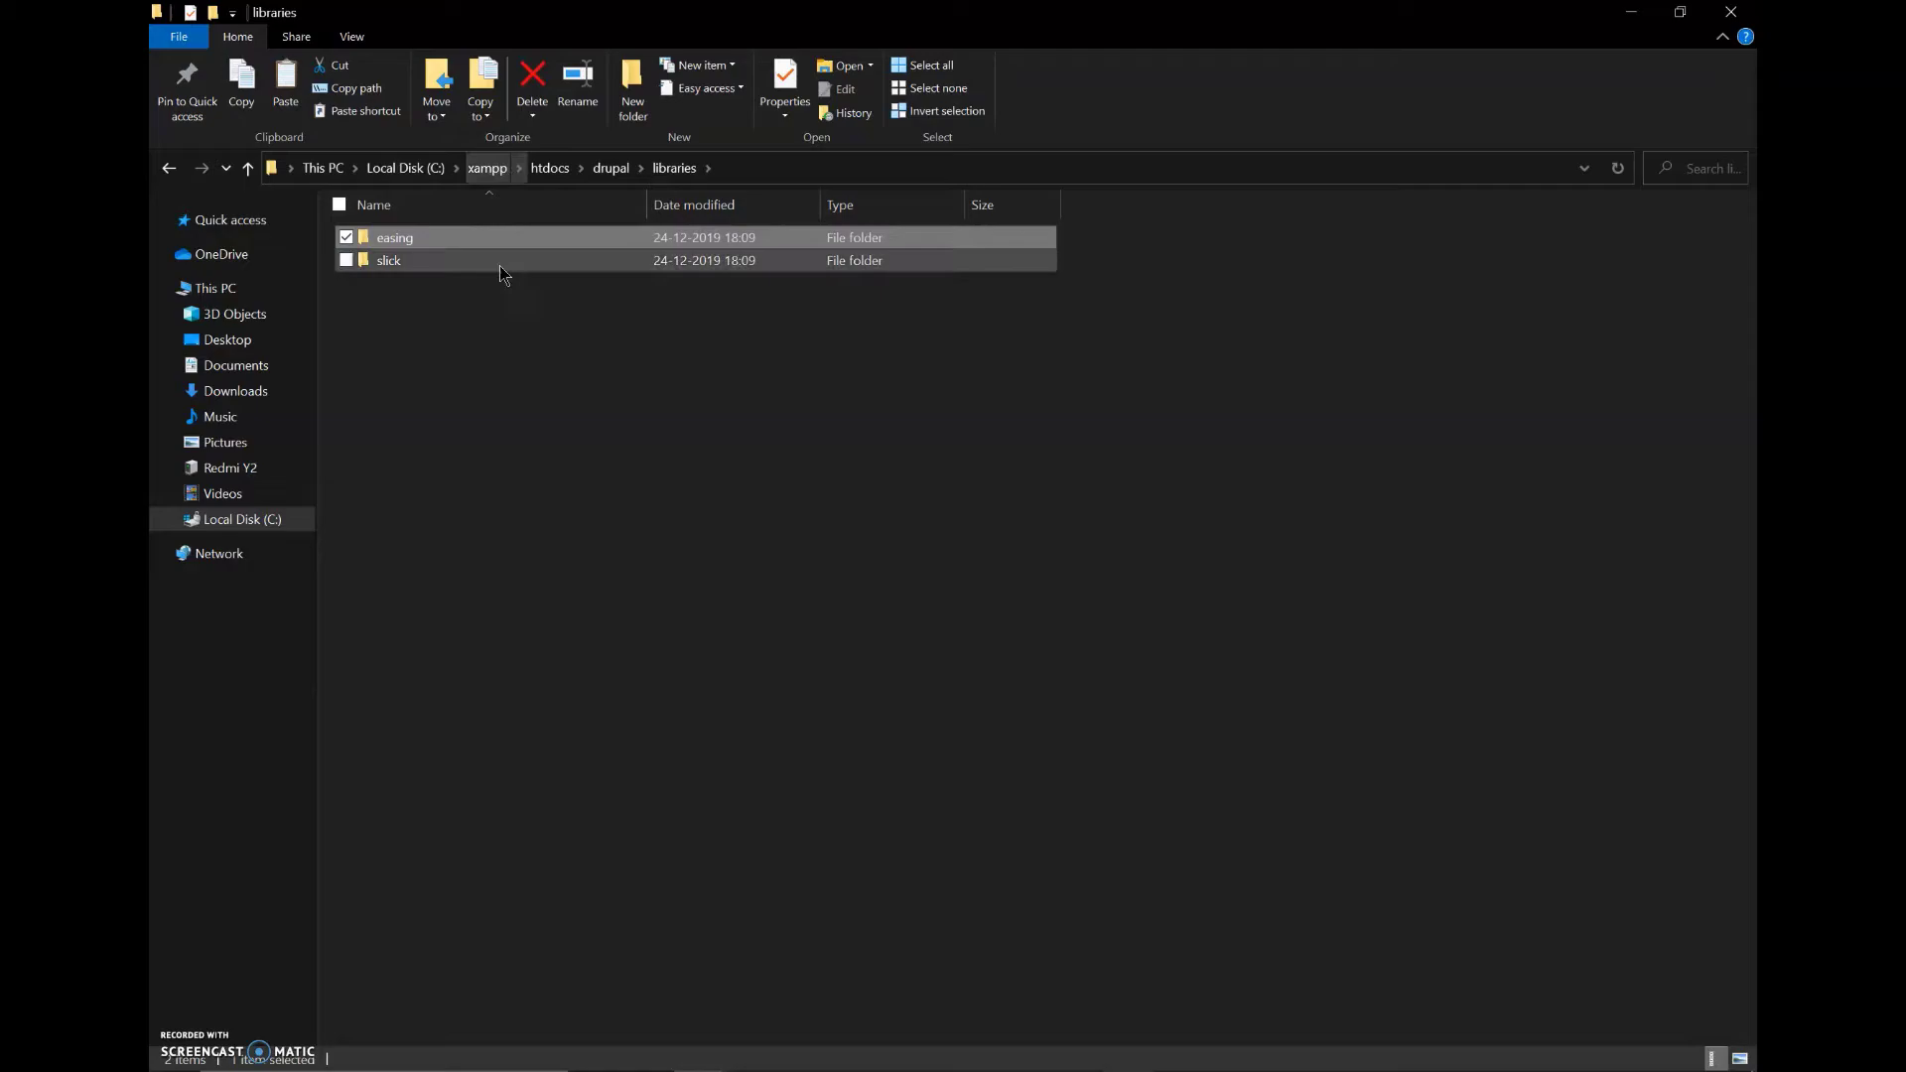
key(alt+Tab)
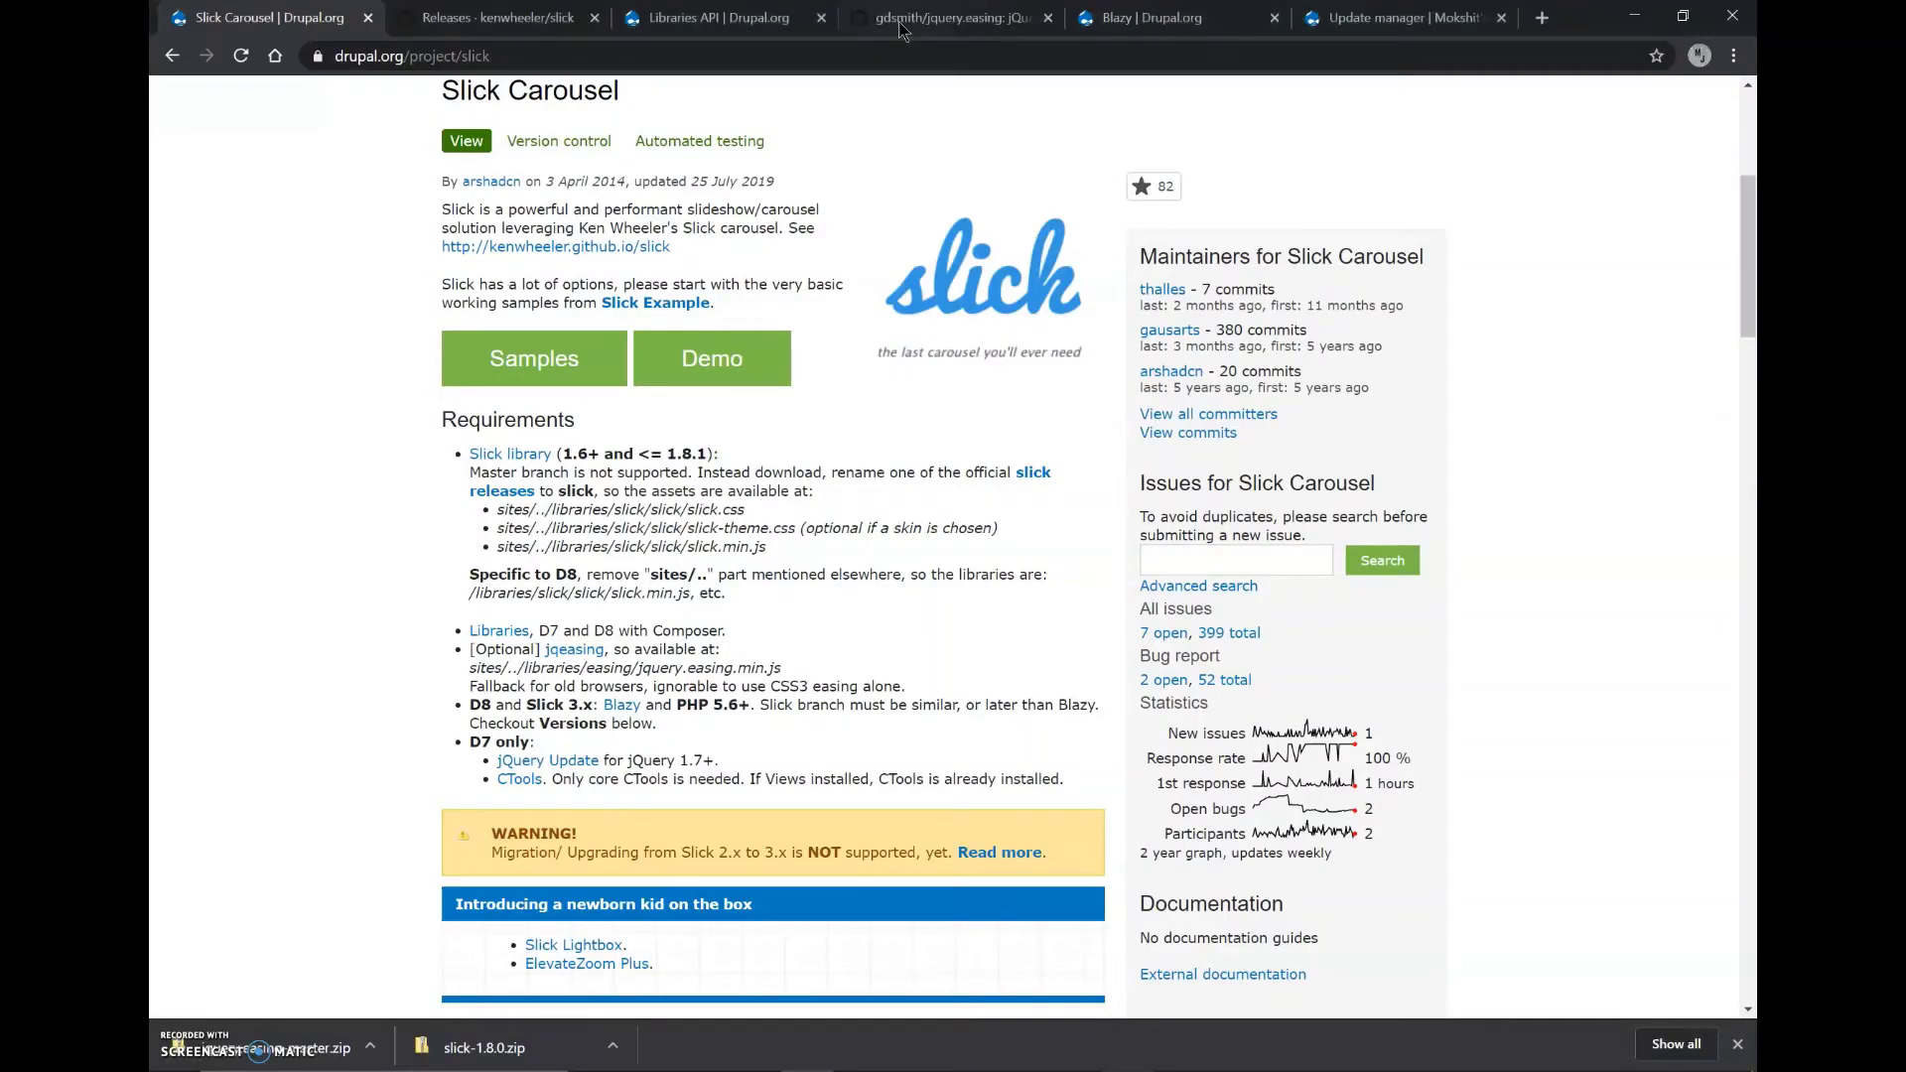
Go from the update results to the Extend page via 'Enable newly added modules'
click(1328, 27)
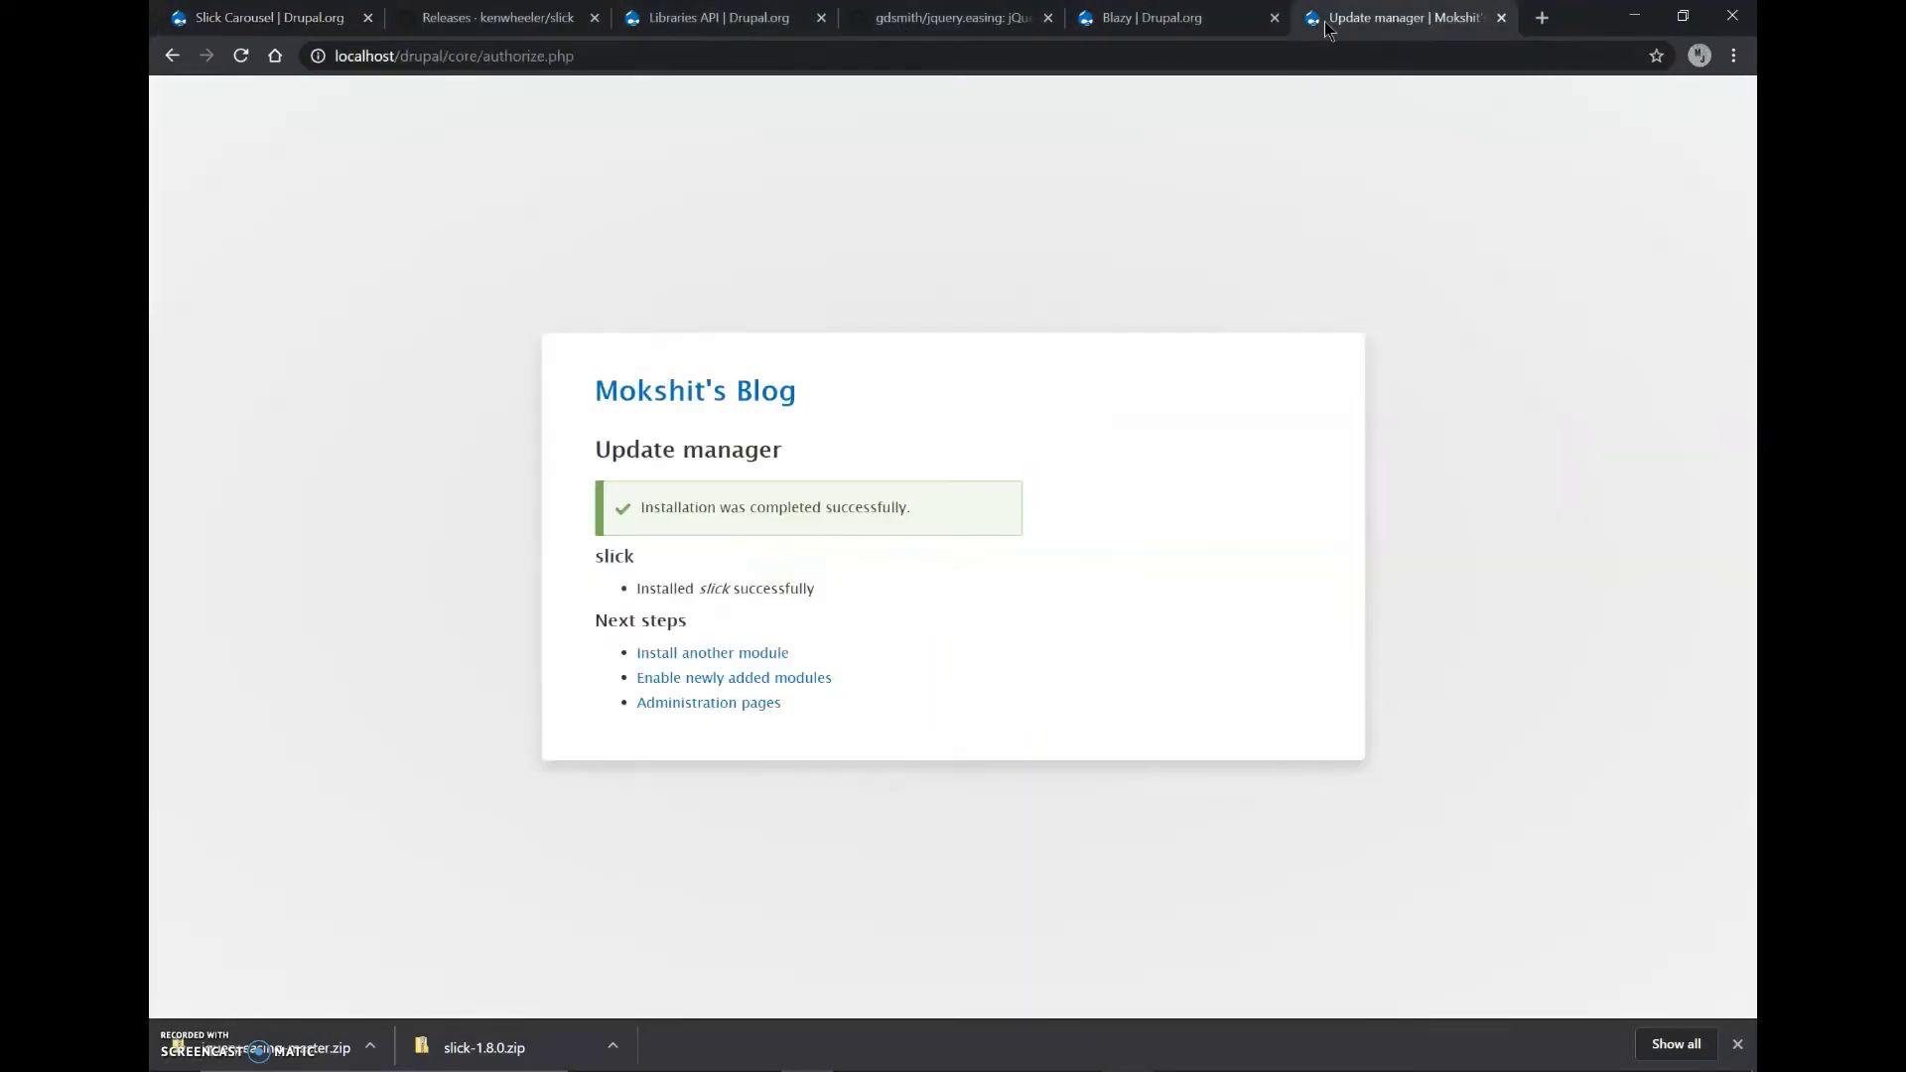
click(817, 679)
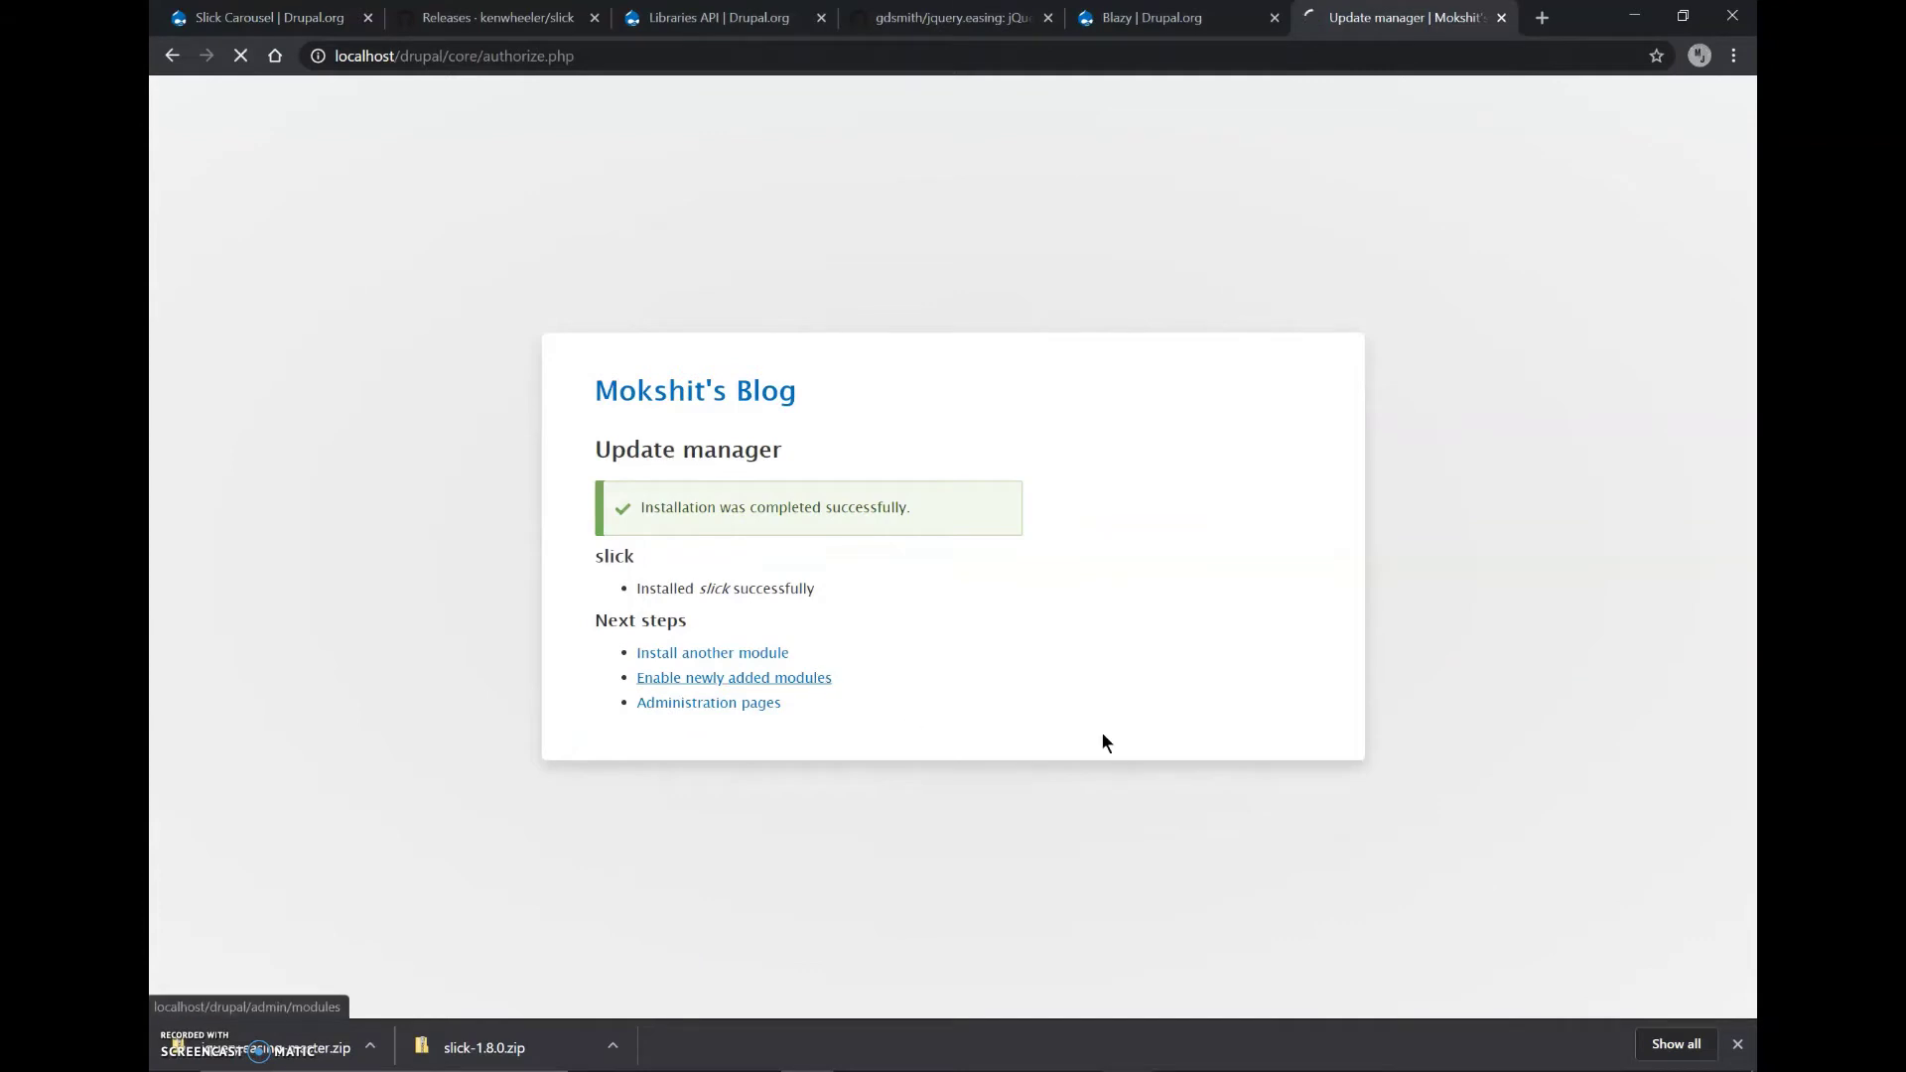
click(1737, 1044)
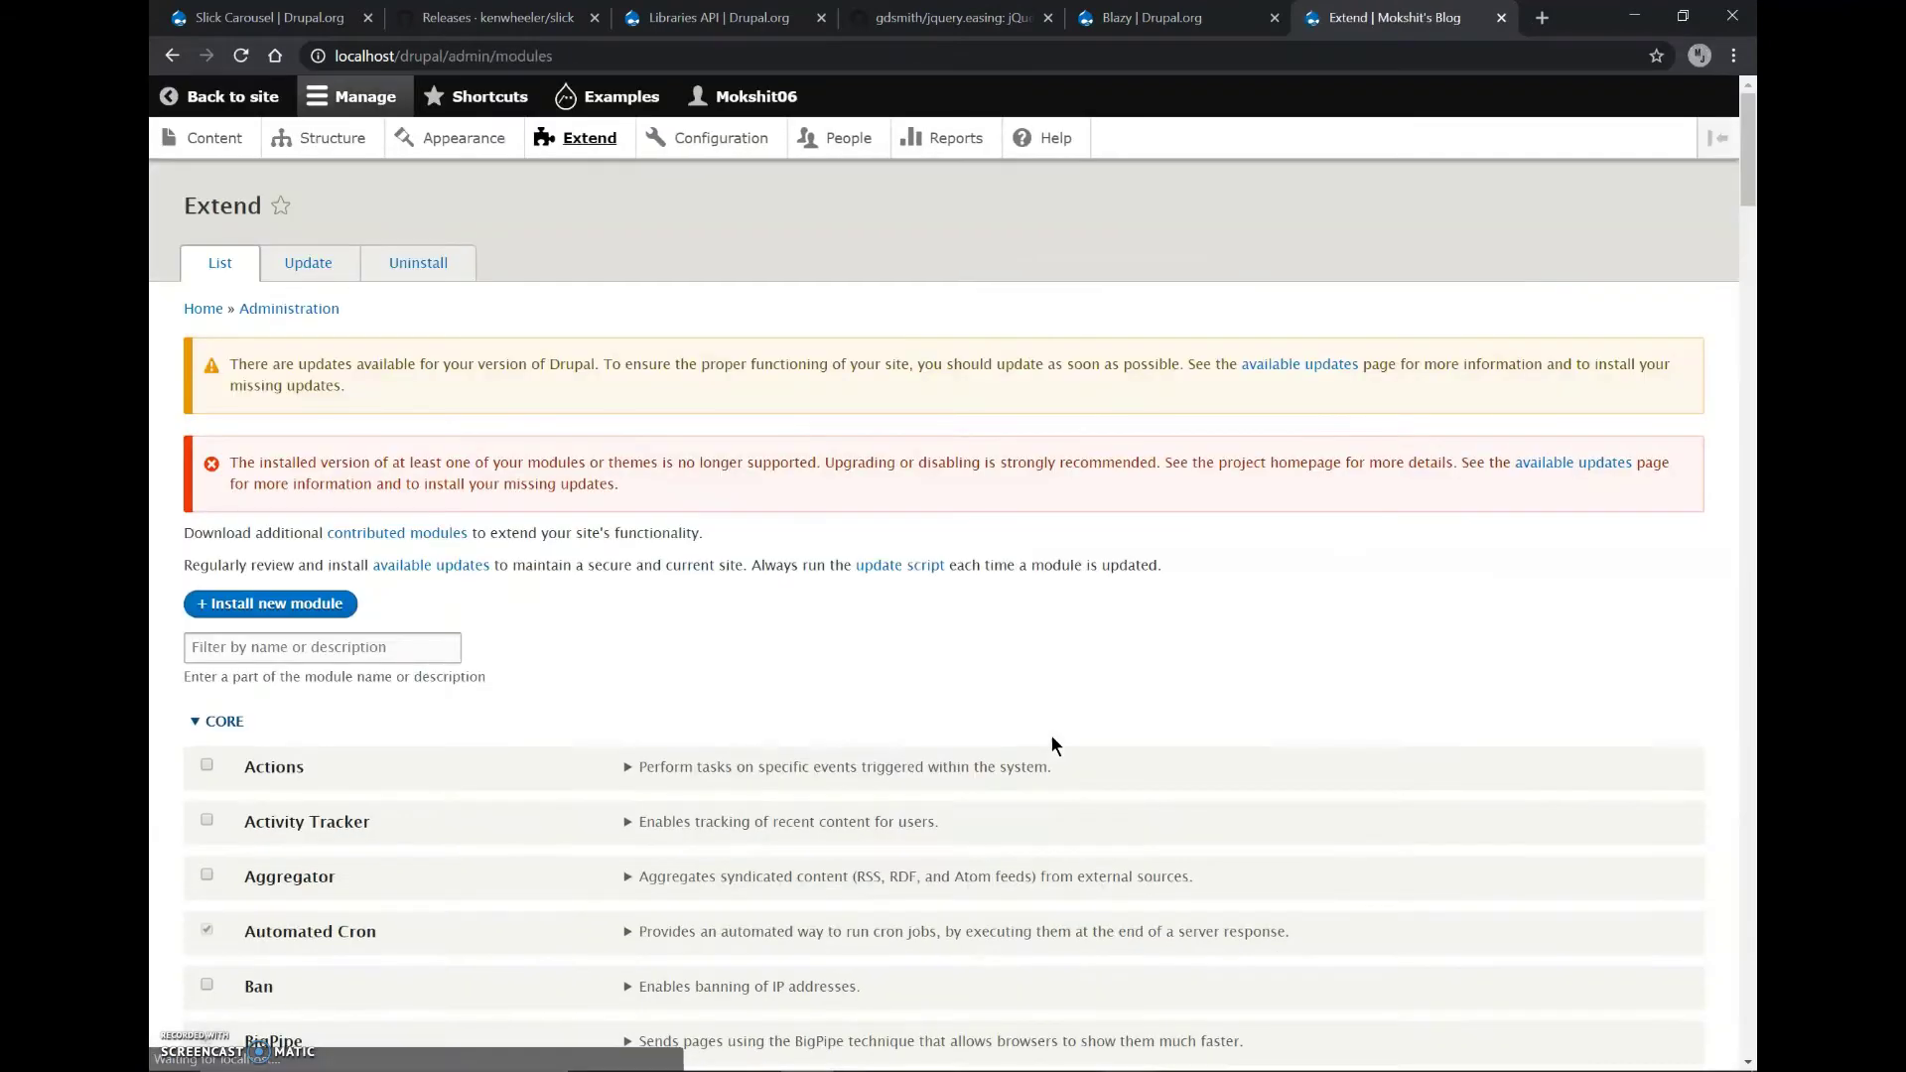
scroll(633, 806, down, 1)
scroll(633, 806, down, 20)
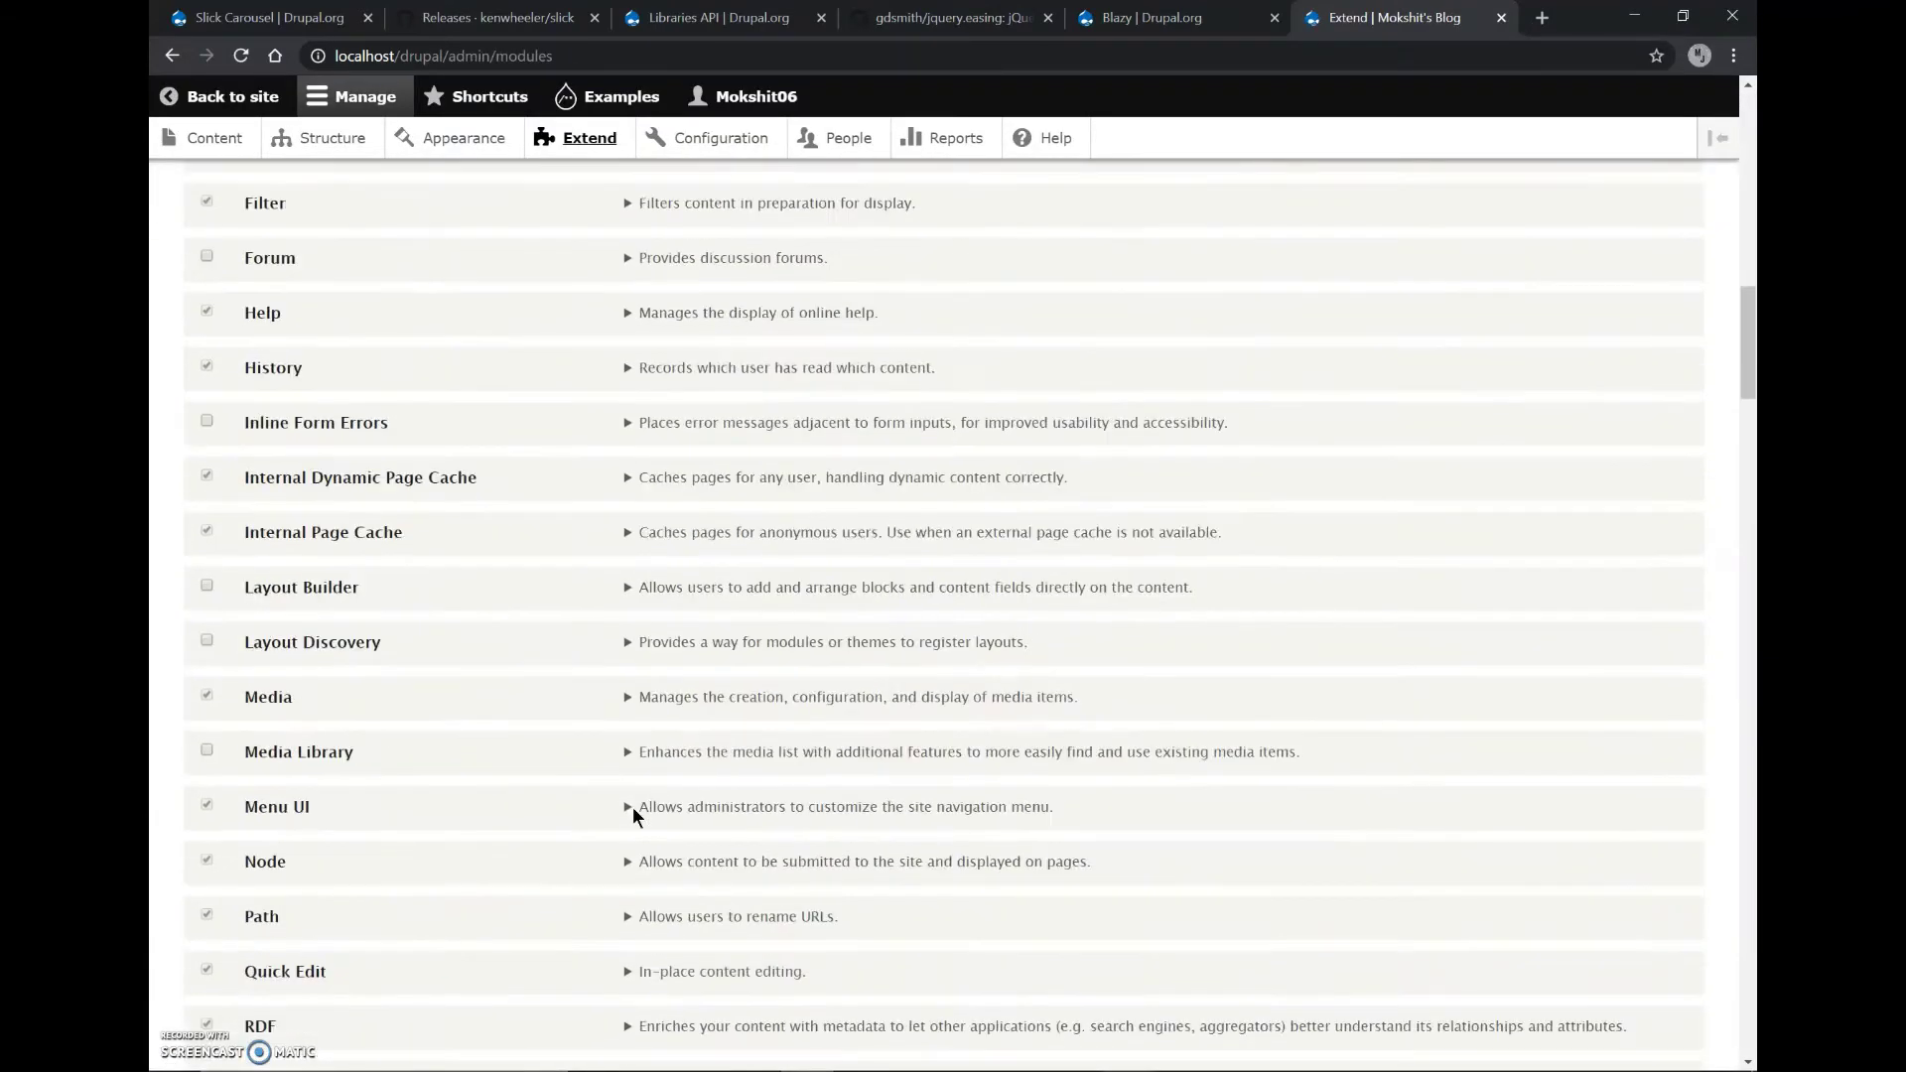
scroll(633, 806, down, 4)
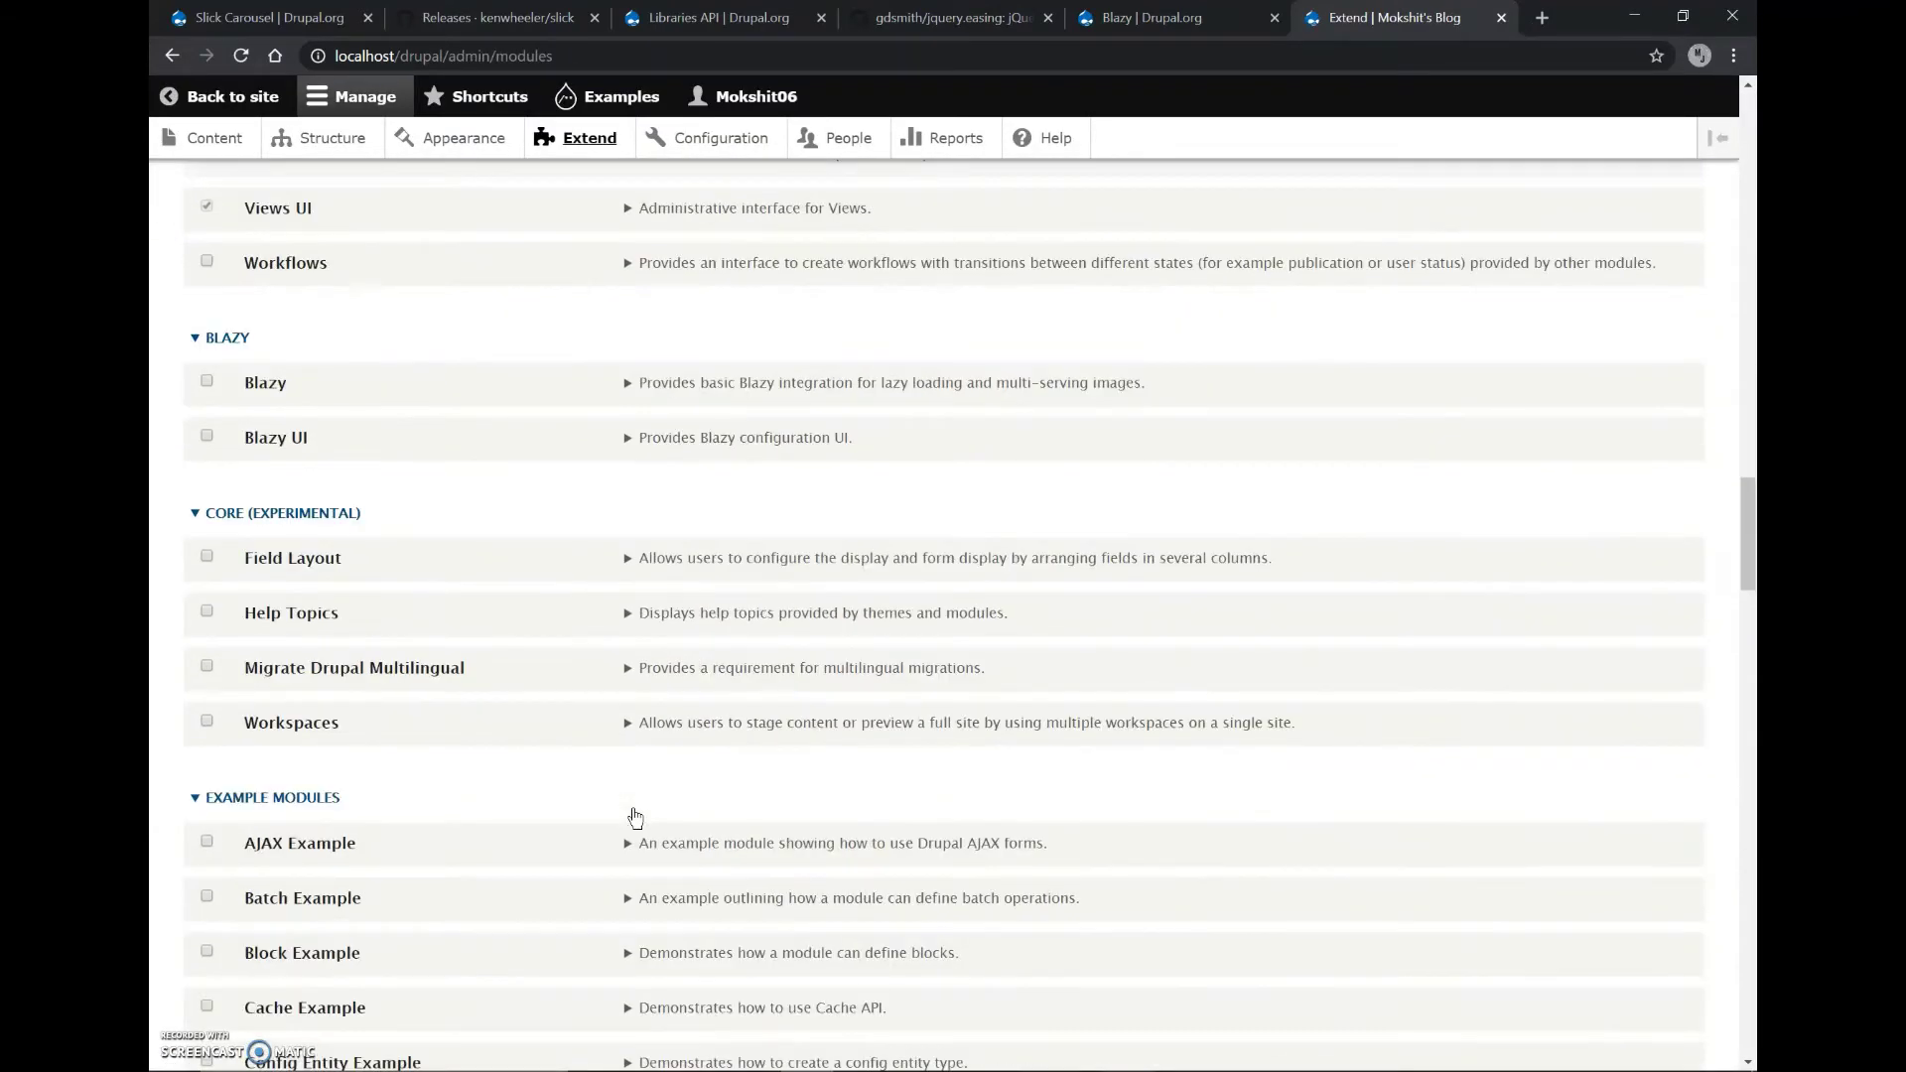
Tick Blazy, Blazy UI, Libraries and Slick UI and install them
click(215, 381)
click(270, 438)
scroll(274, 443, down, 9)
scroll(274, 442, down, 20)
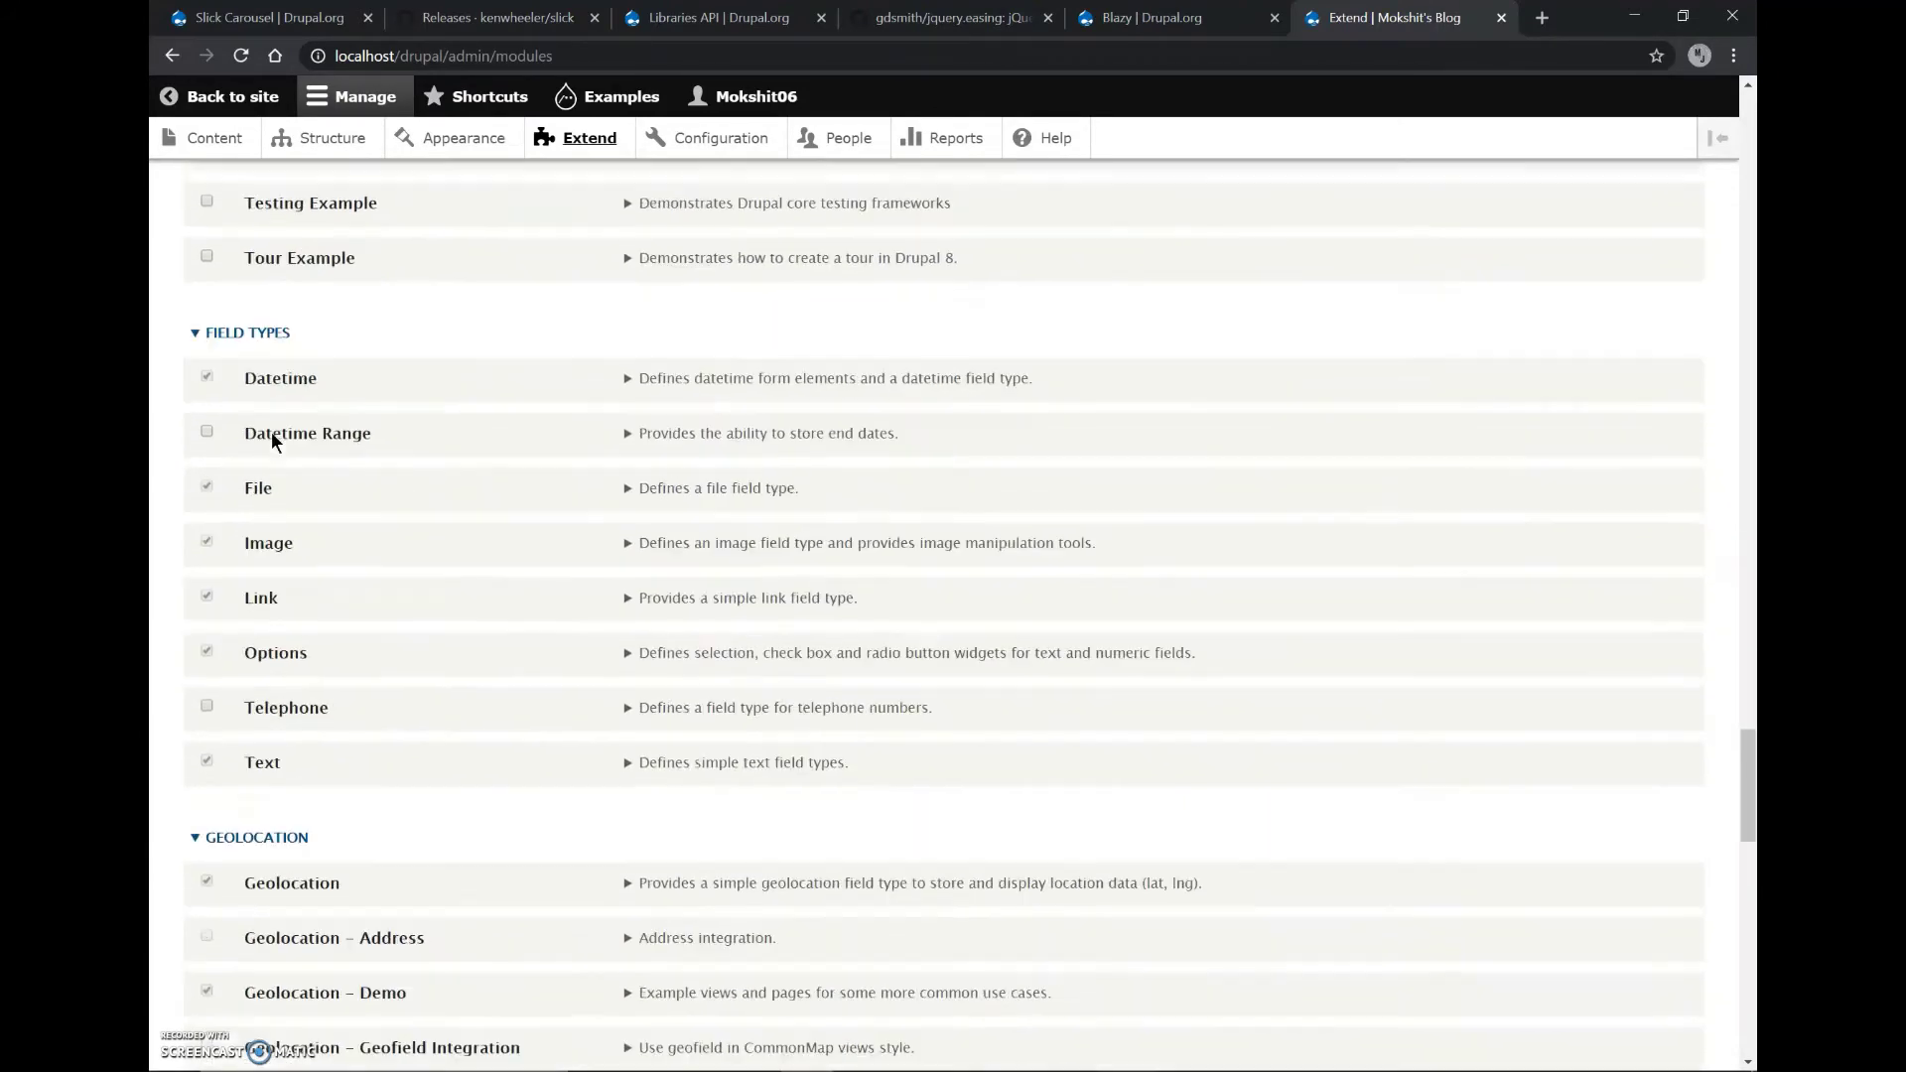
scroll(274, 443, down, 8)
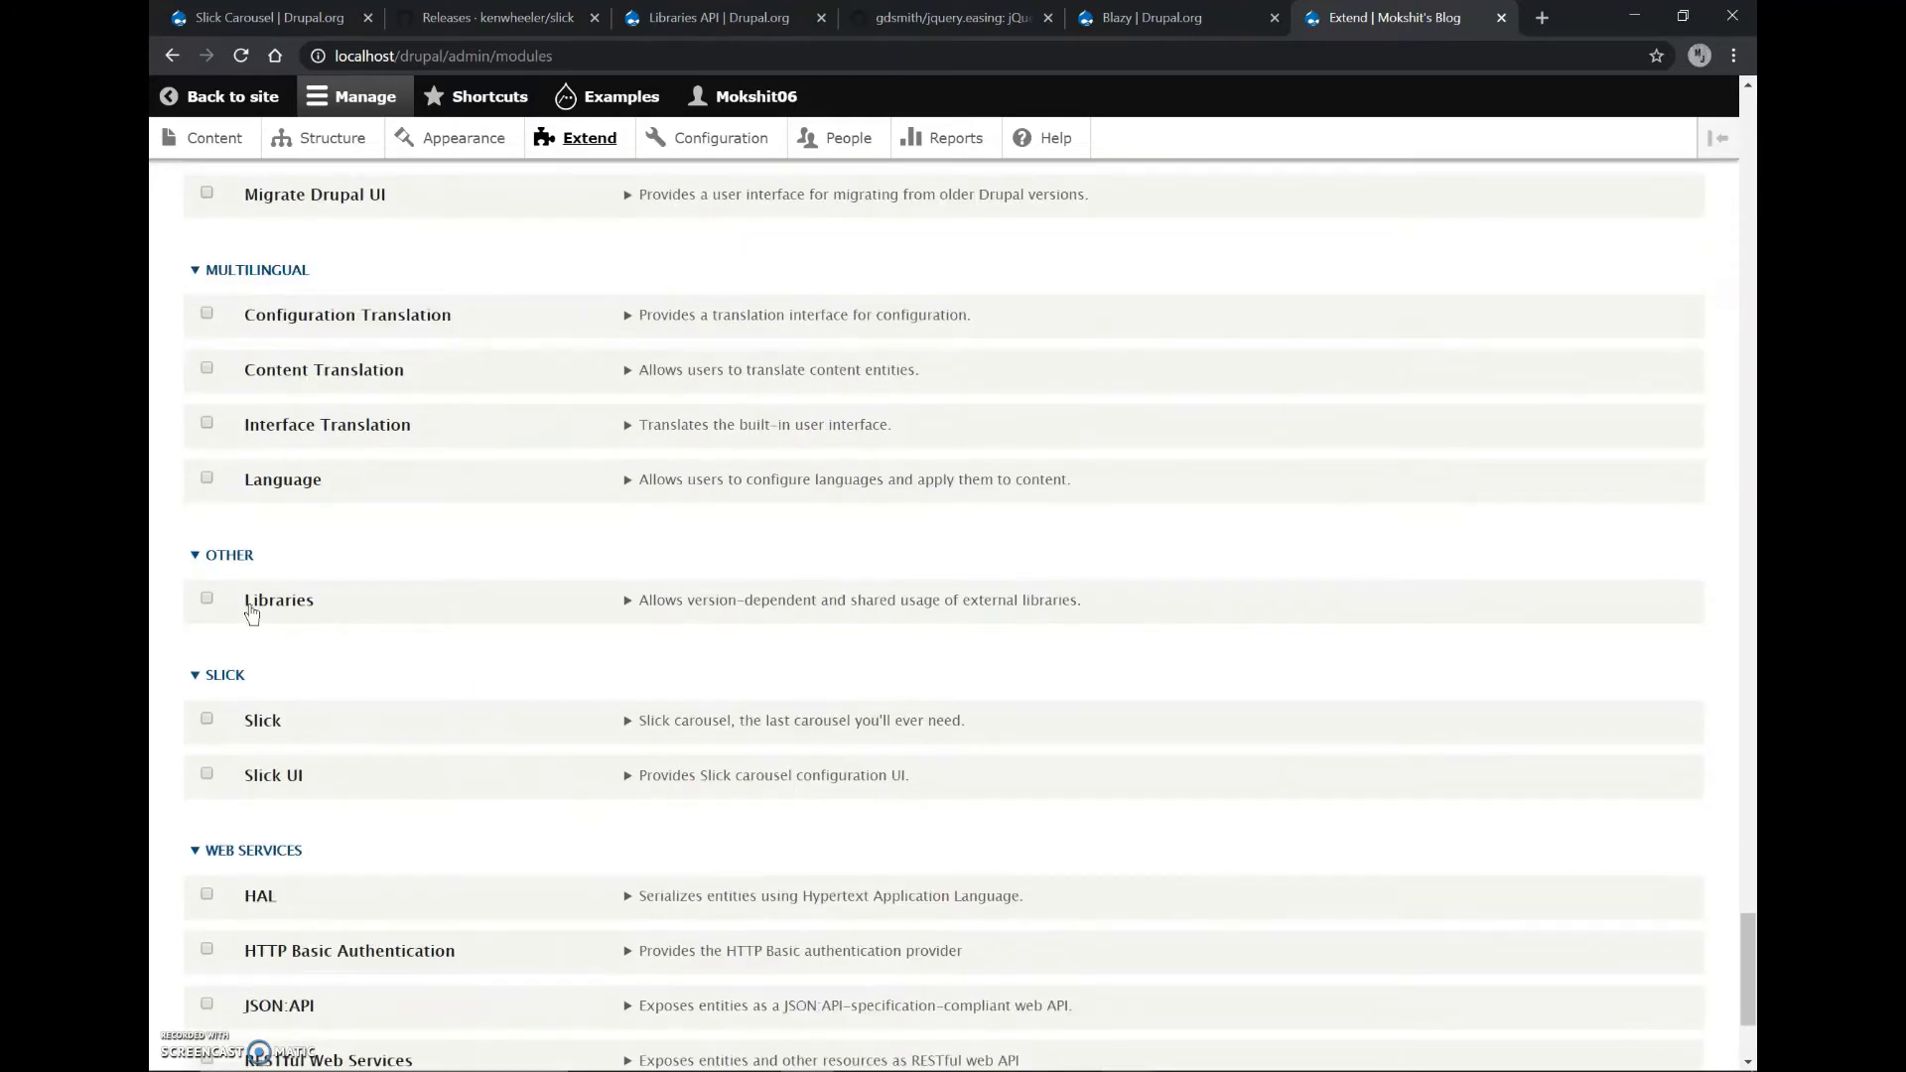
click(252, 614)
scroll(254, 614, down, 1)
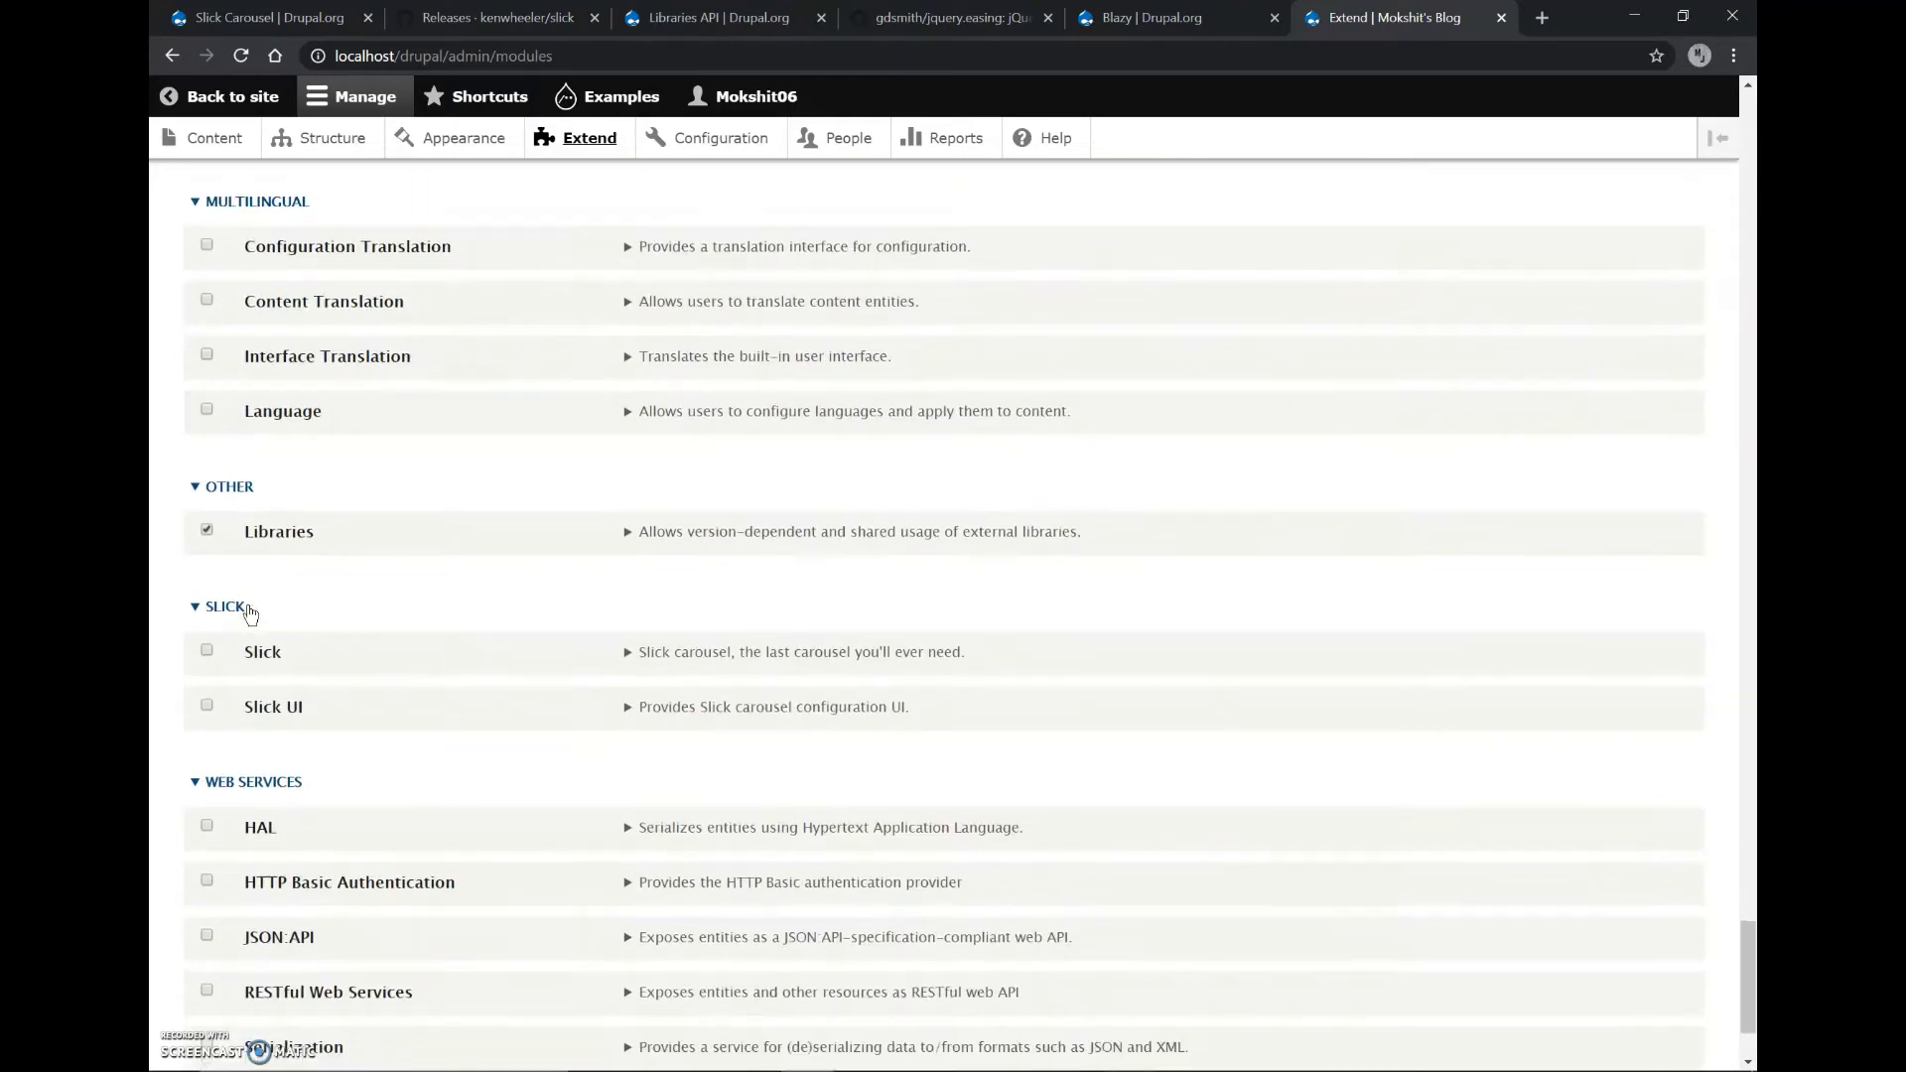
click(264, 710)
scroll(264, 710, down, 2)
click(244, 971)
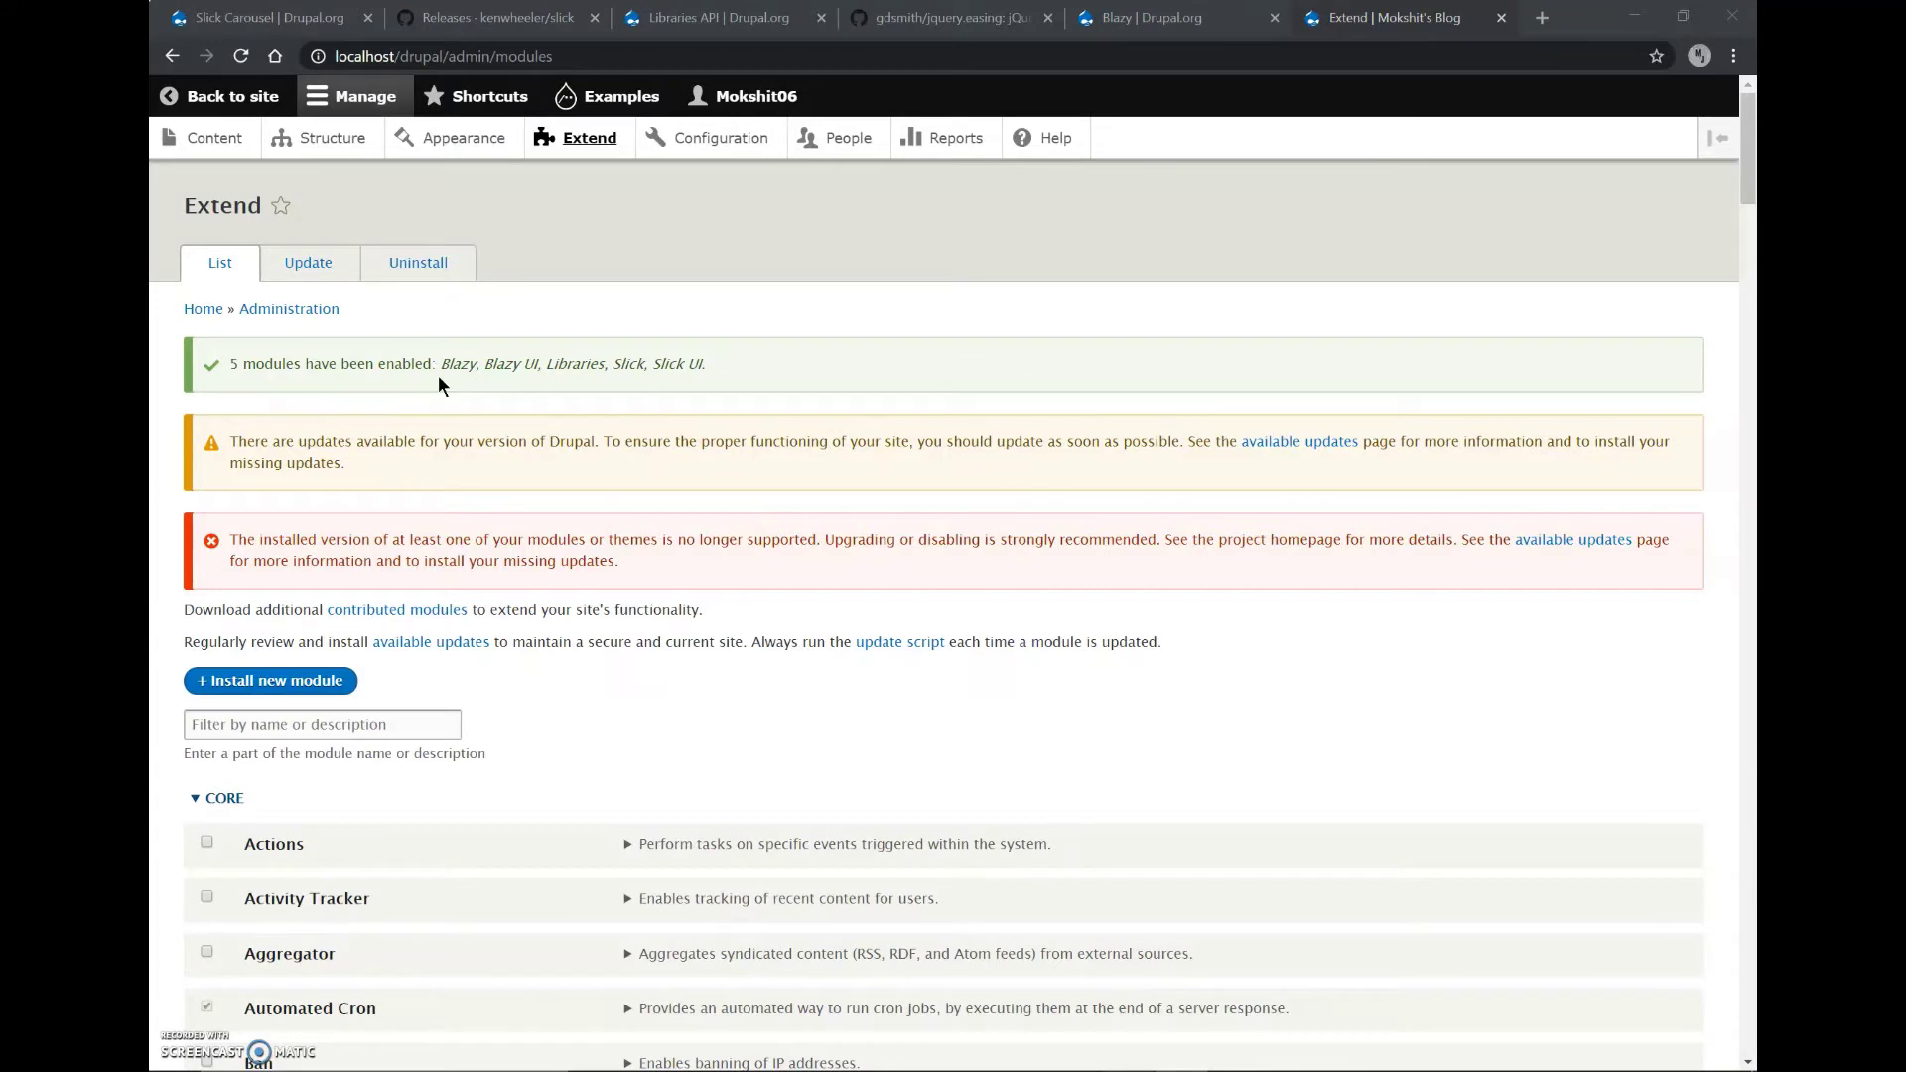
Open the Add content type form from Structure > Content types
click(326, 147)
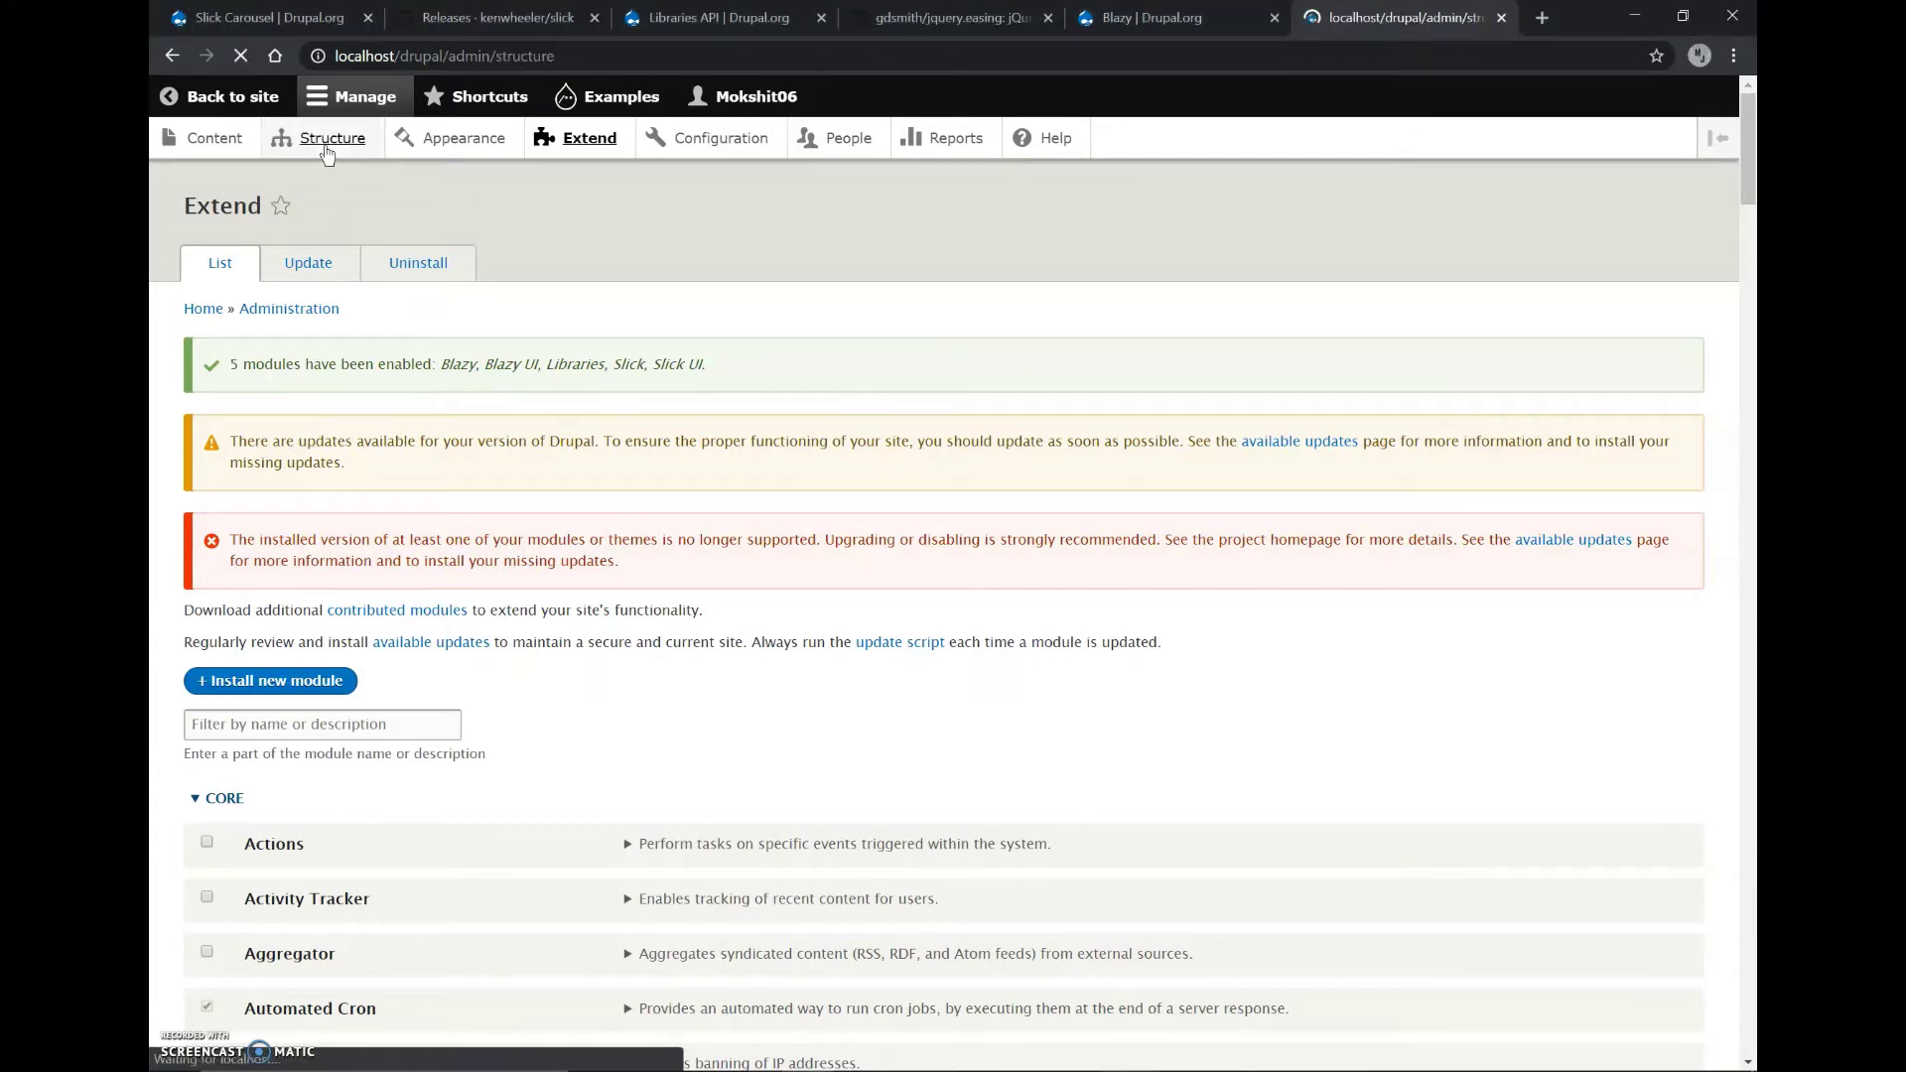
click(284, 539)
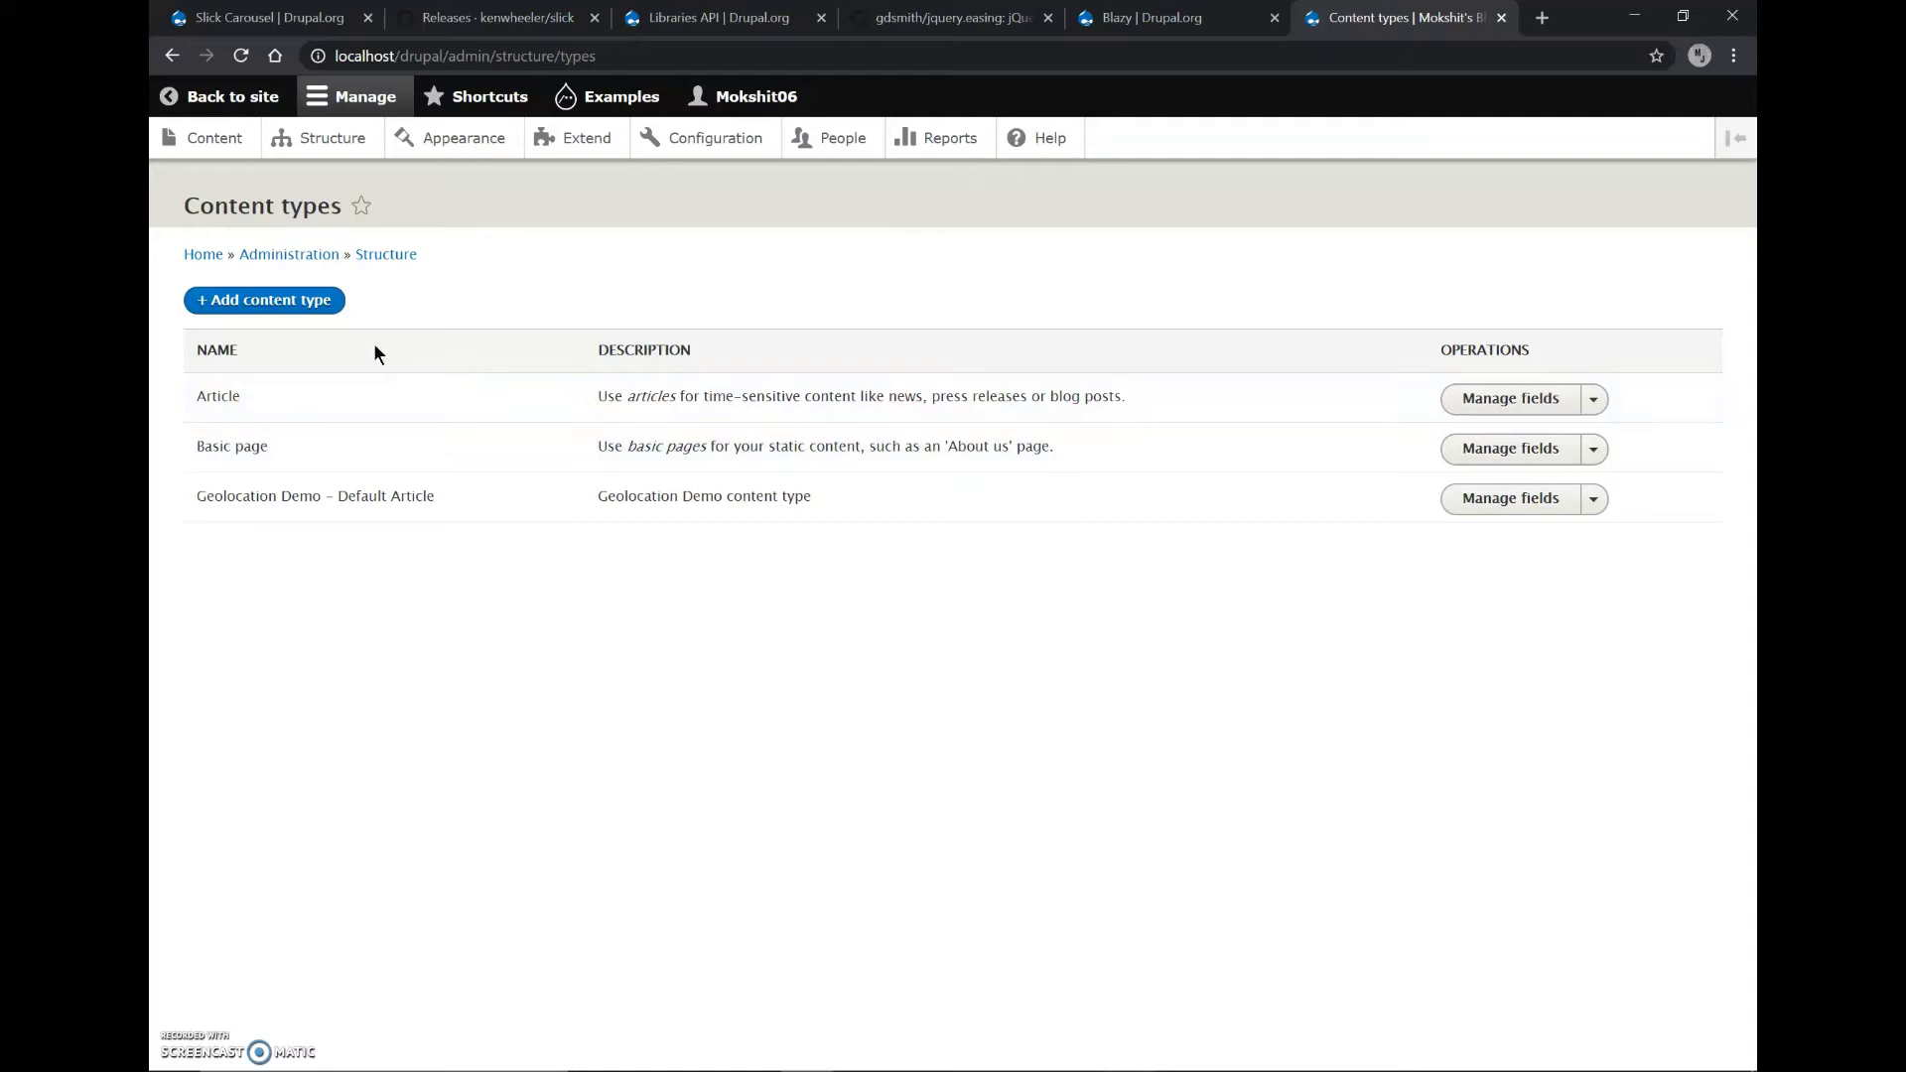
click(309, 306)
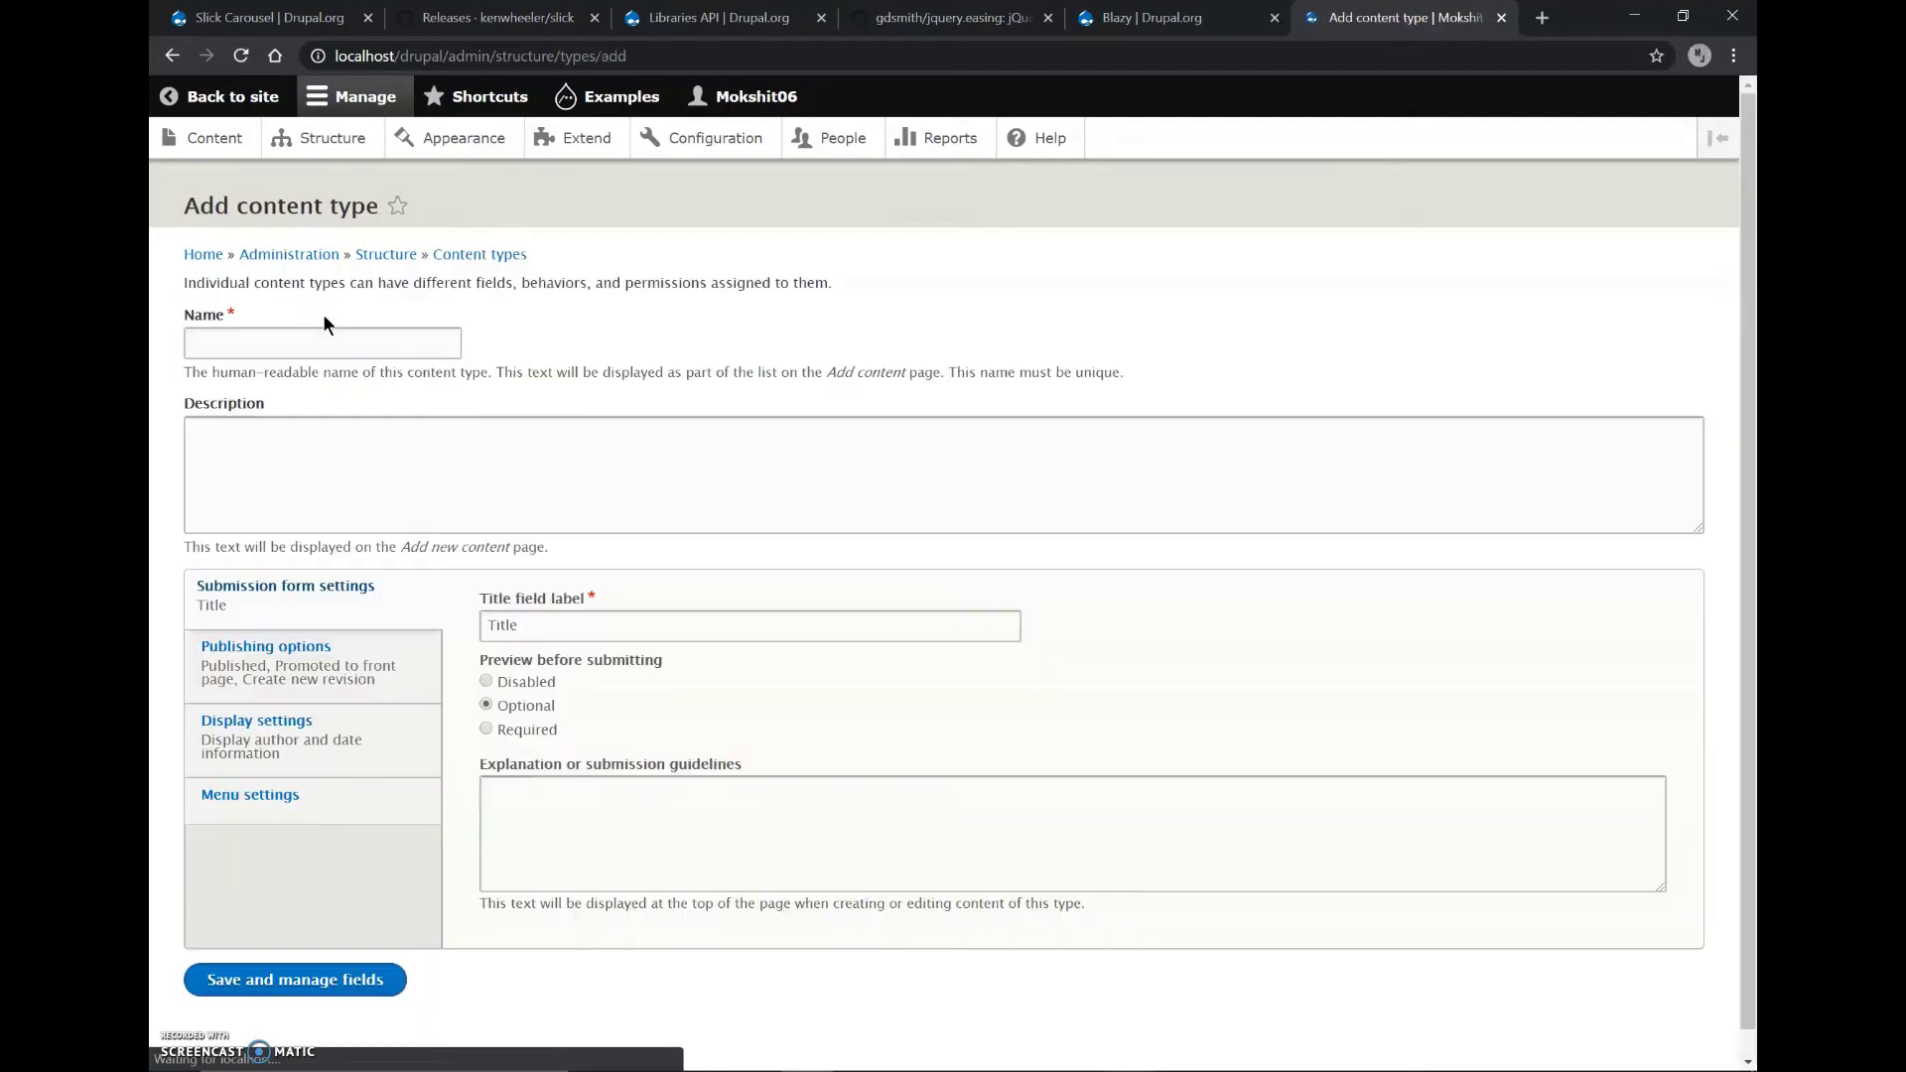
Create content type 'Slideshow' described 'Use this to create a slideshow' and save to manage fields
click(306, 347)
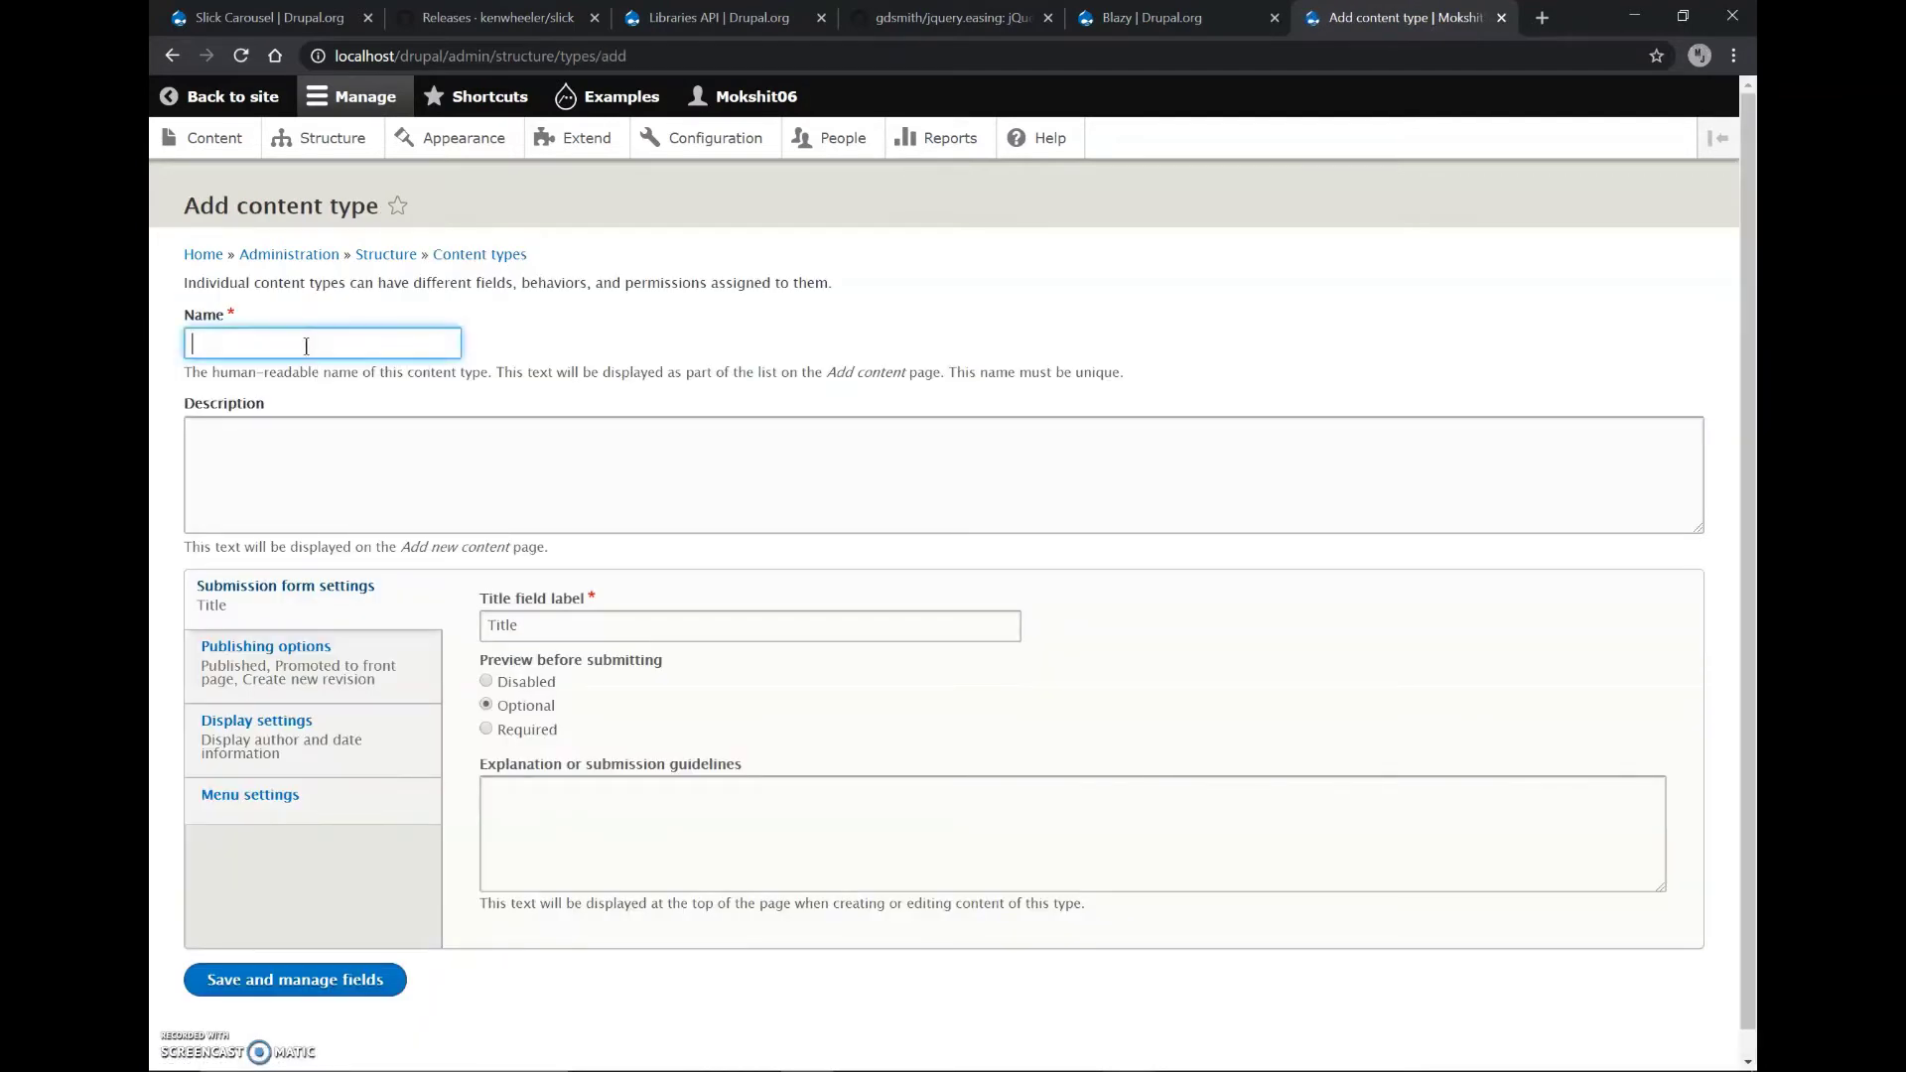
text(Slideshow)
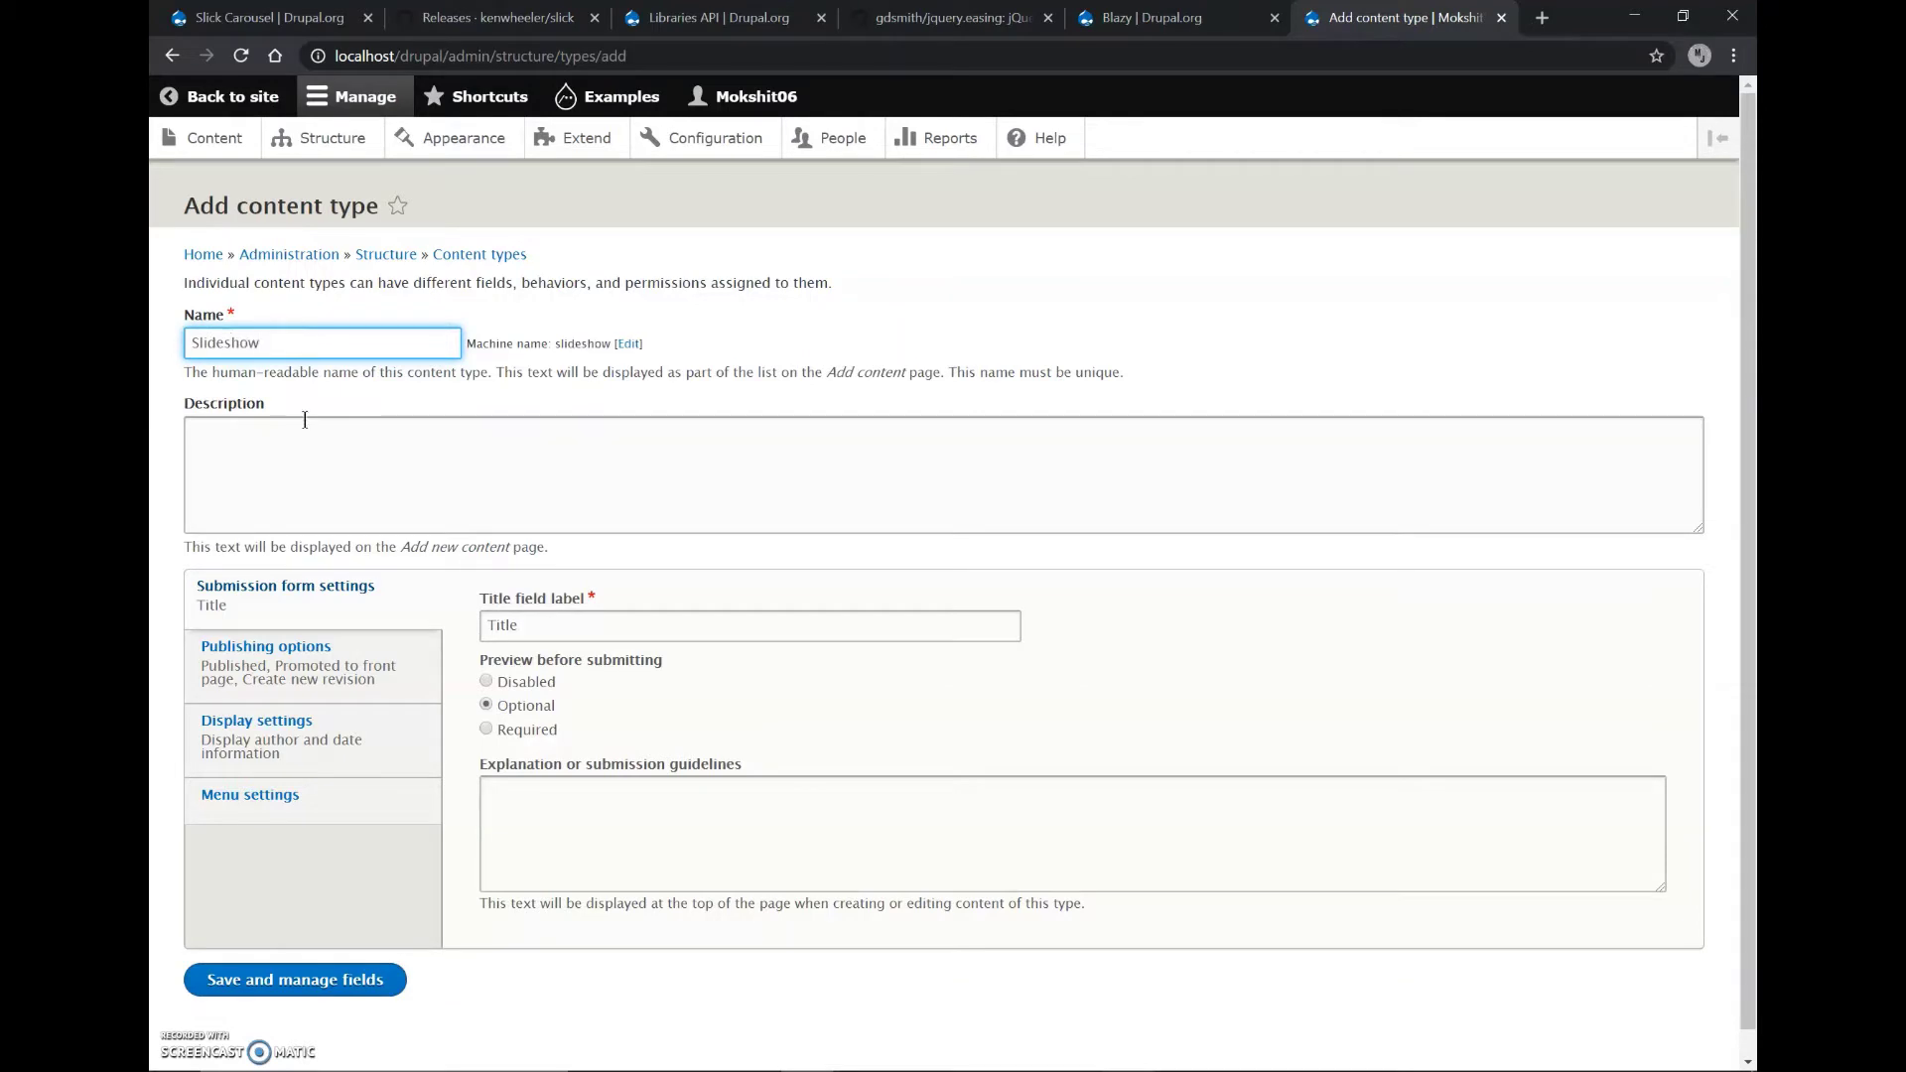
click(304, 420)
text(Us)
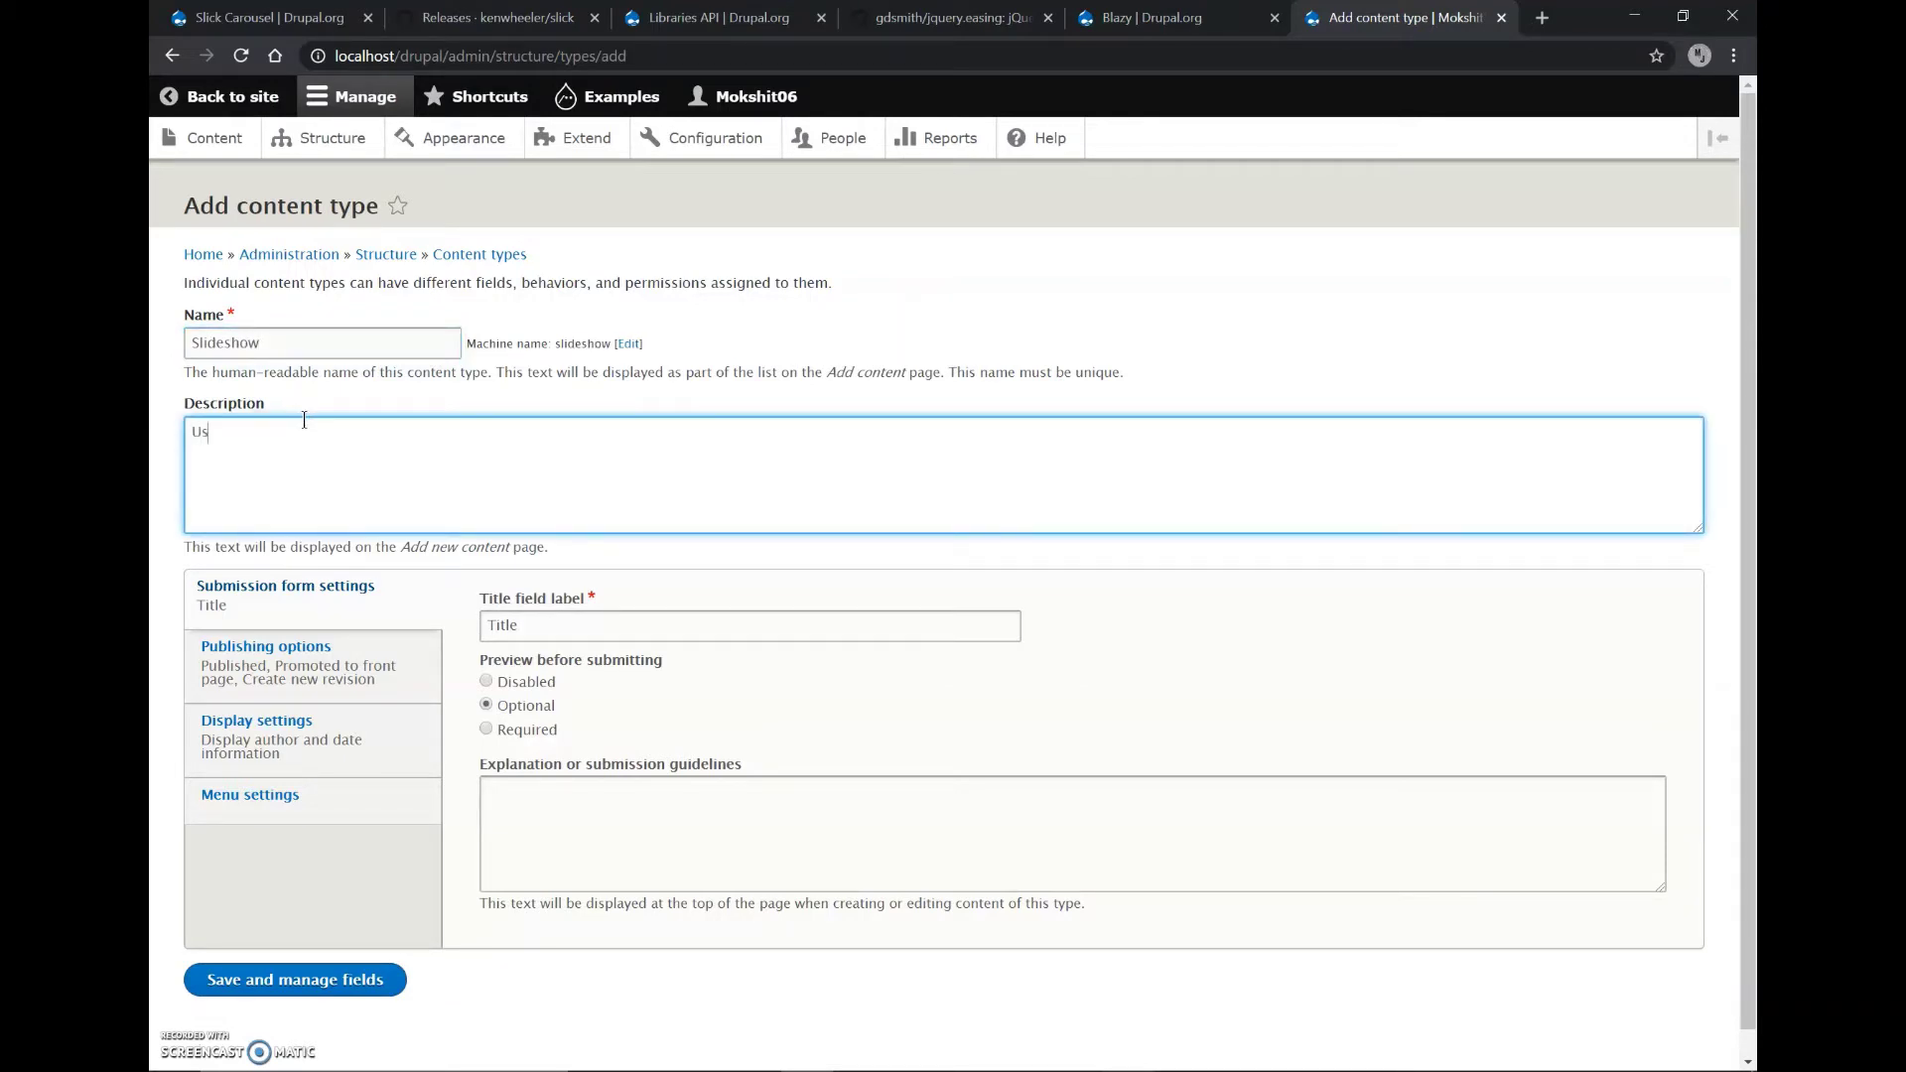
text(e this to create a slideshow)
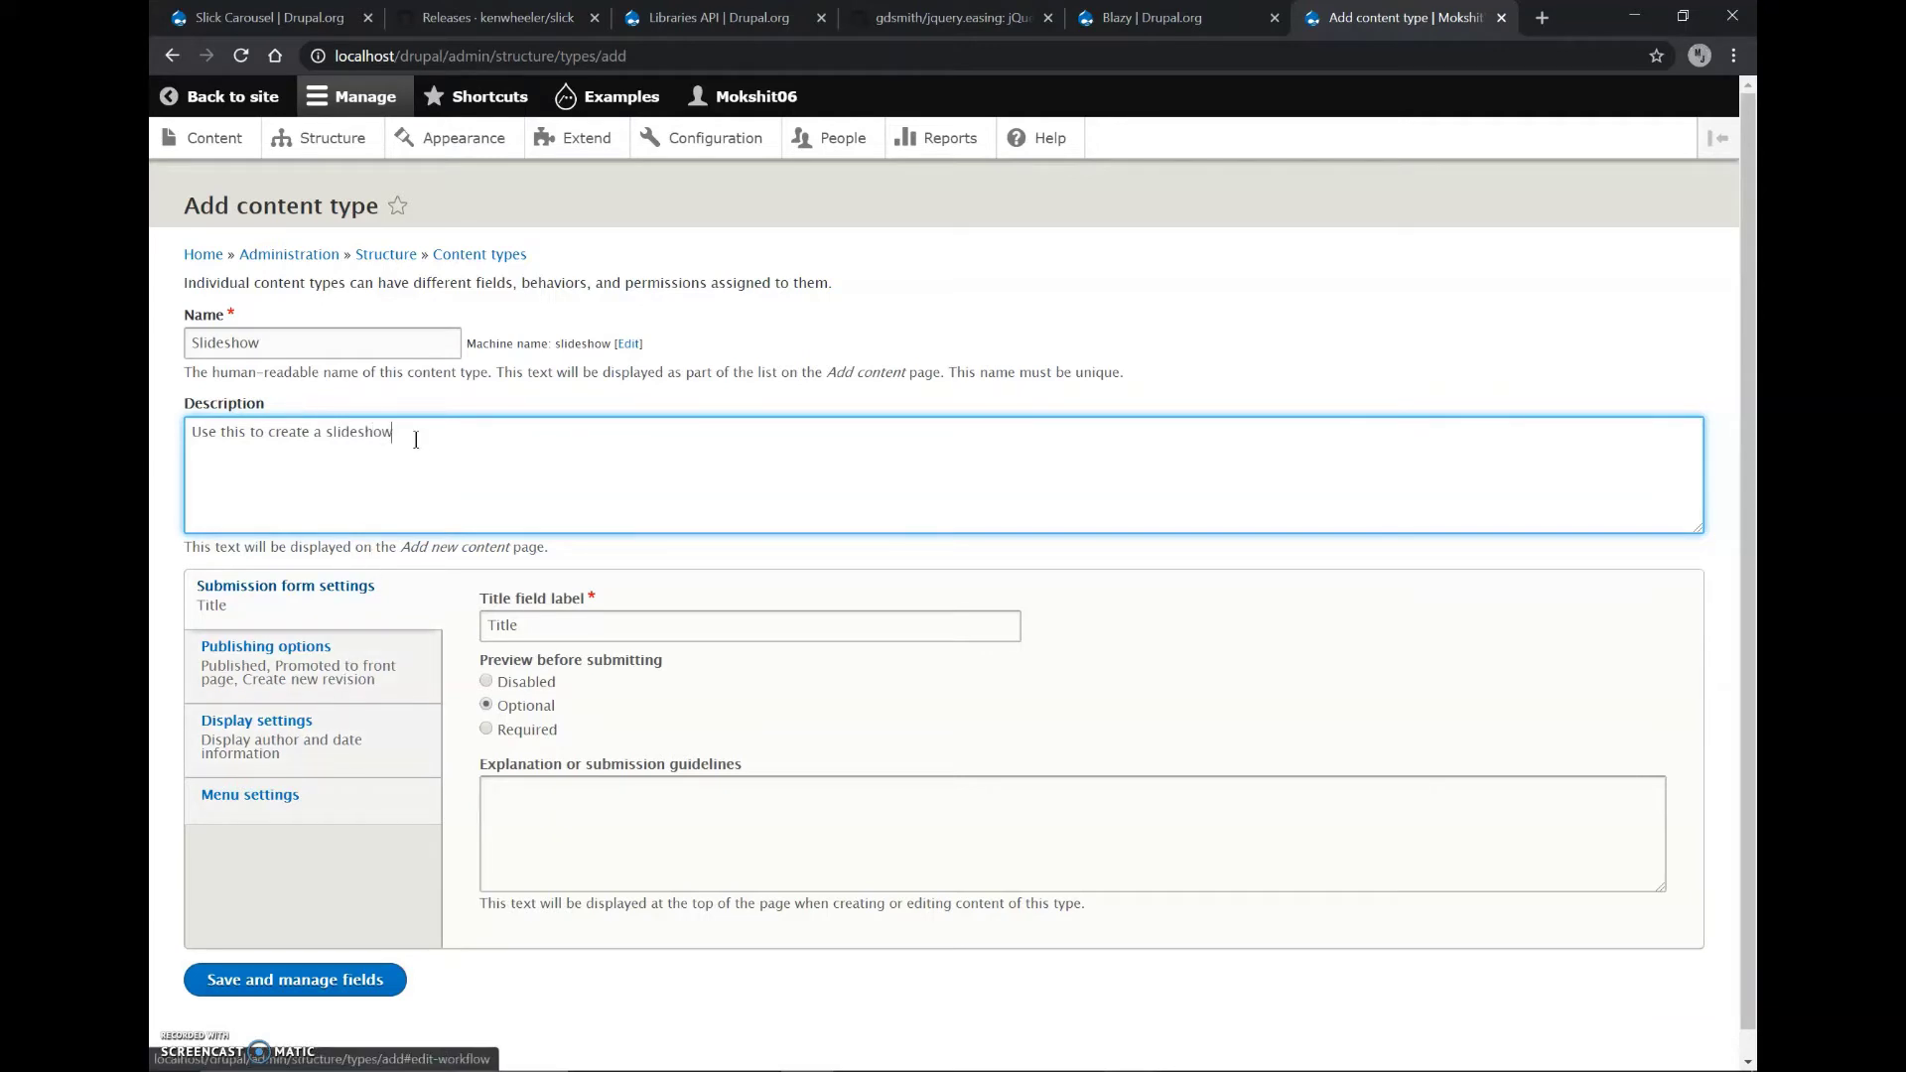
click(372, 981)
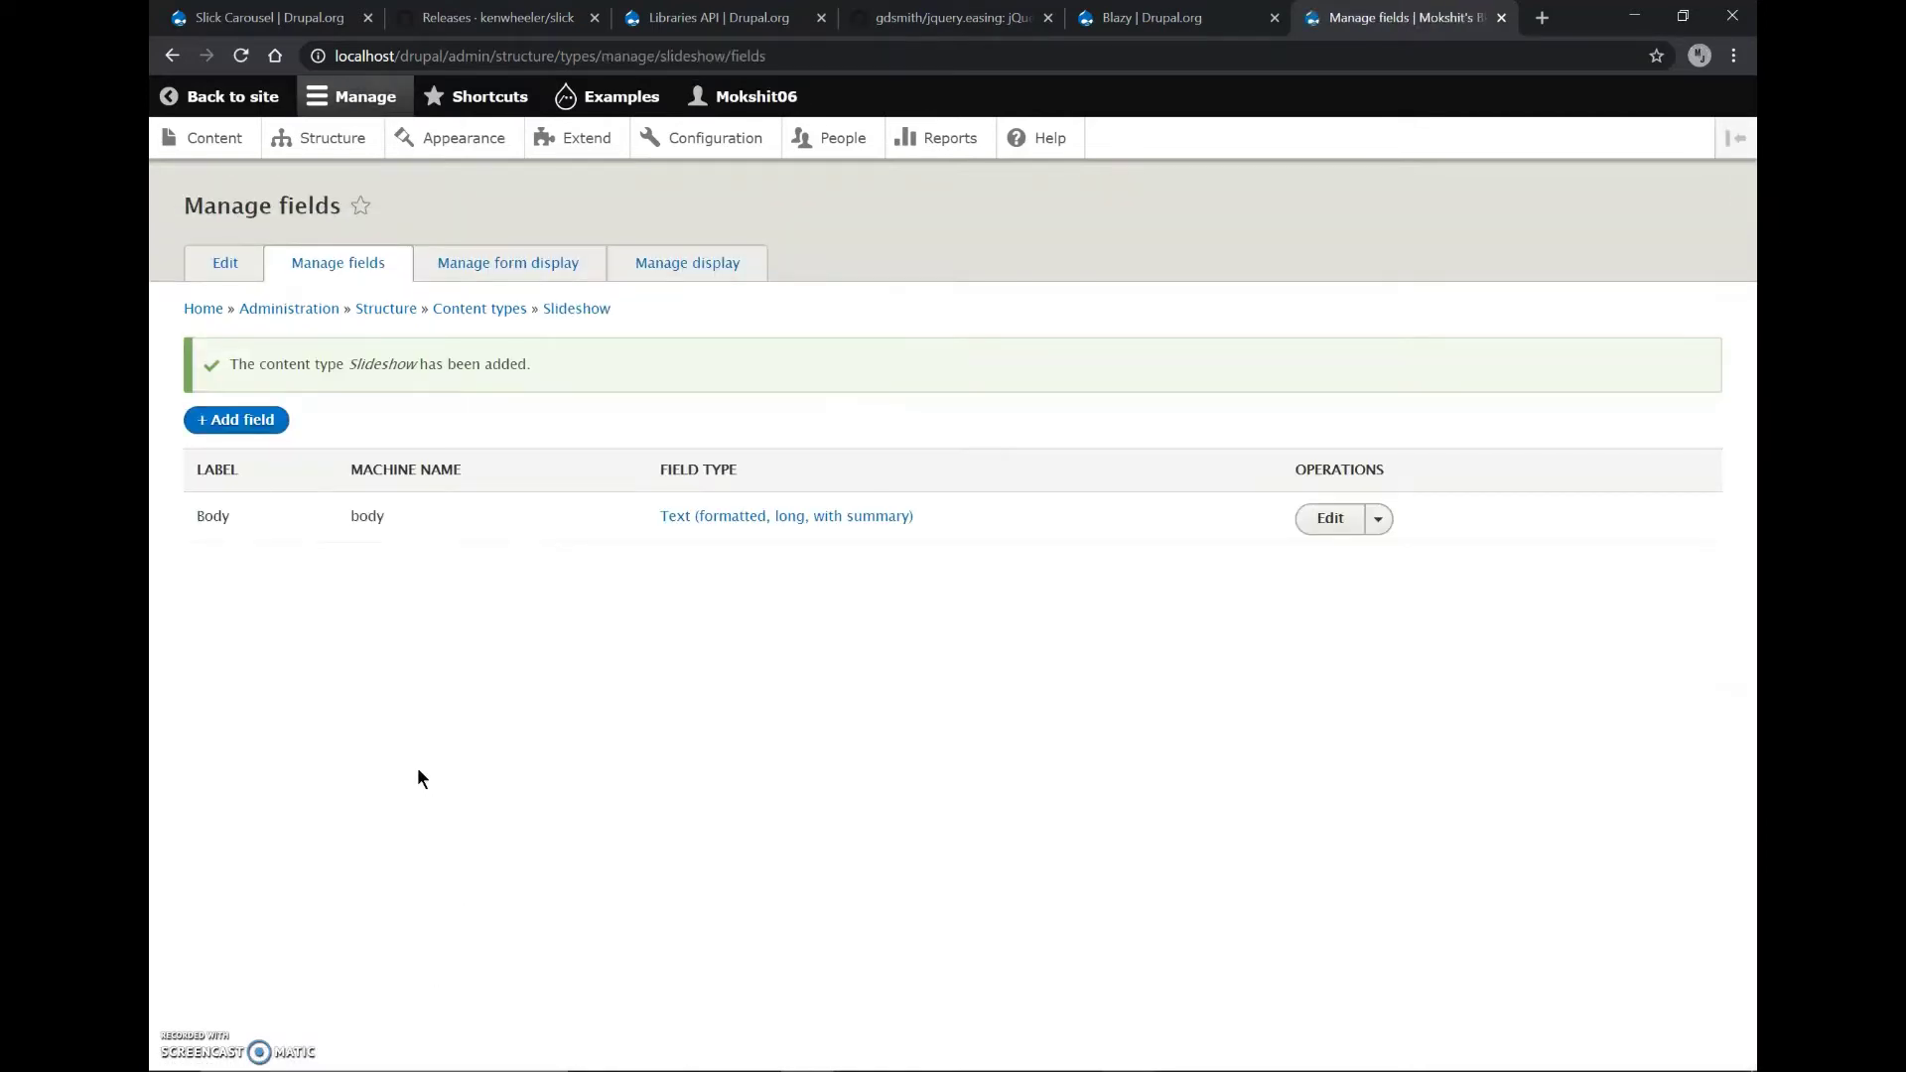
Add an Image field labelled 'slide' (field_slide) to Slideshow
click(233, 421)
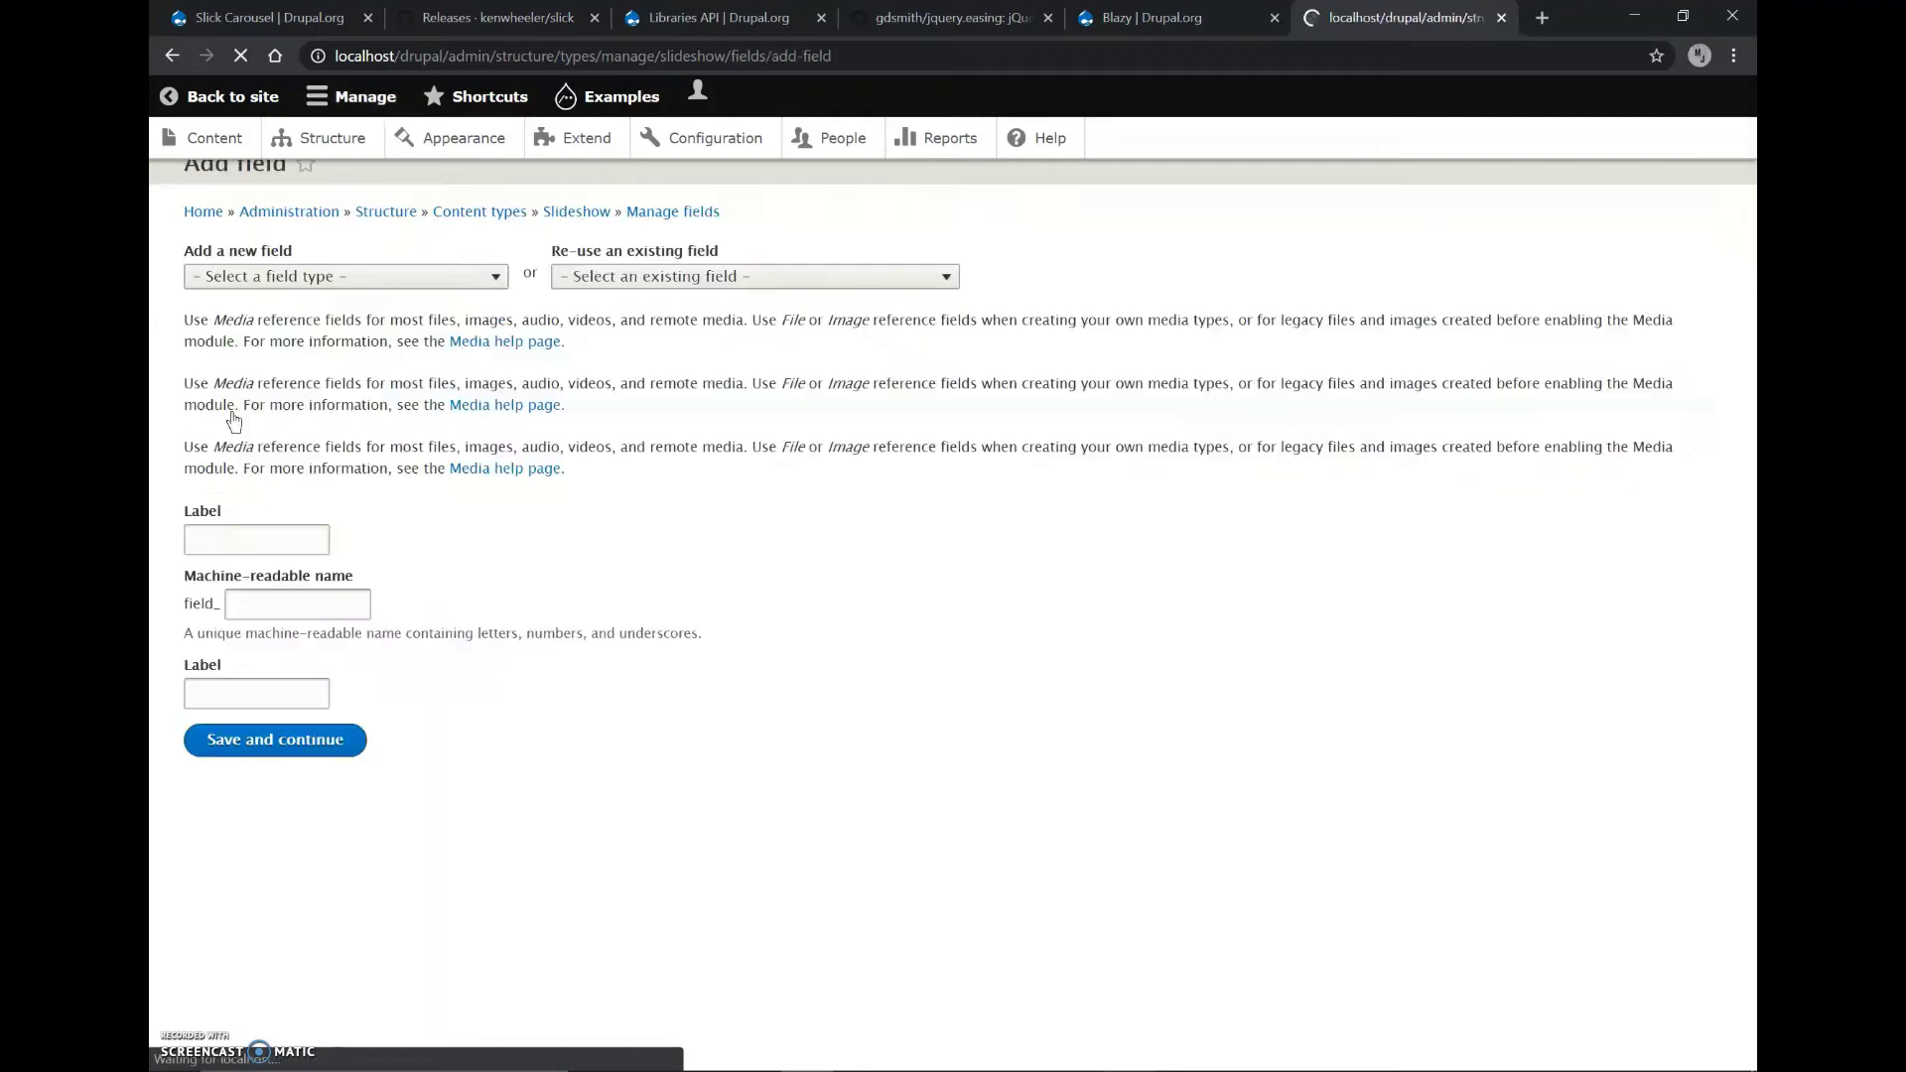
click(295, 317)
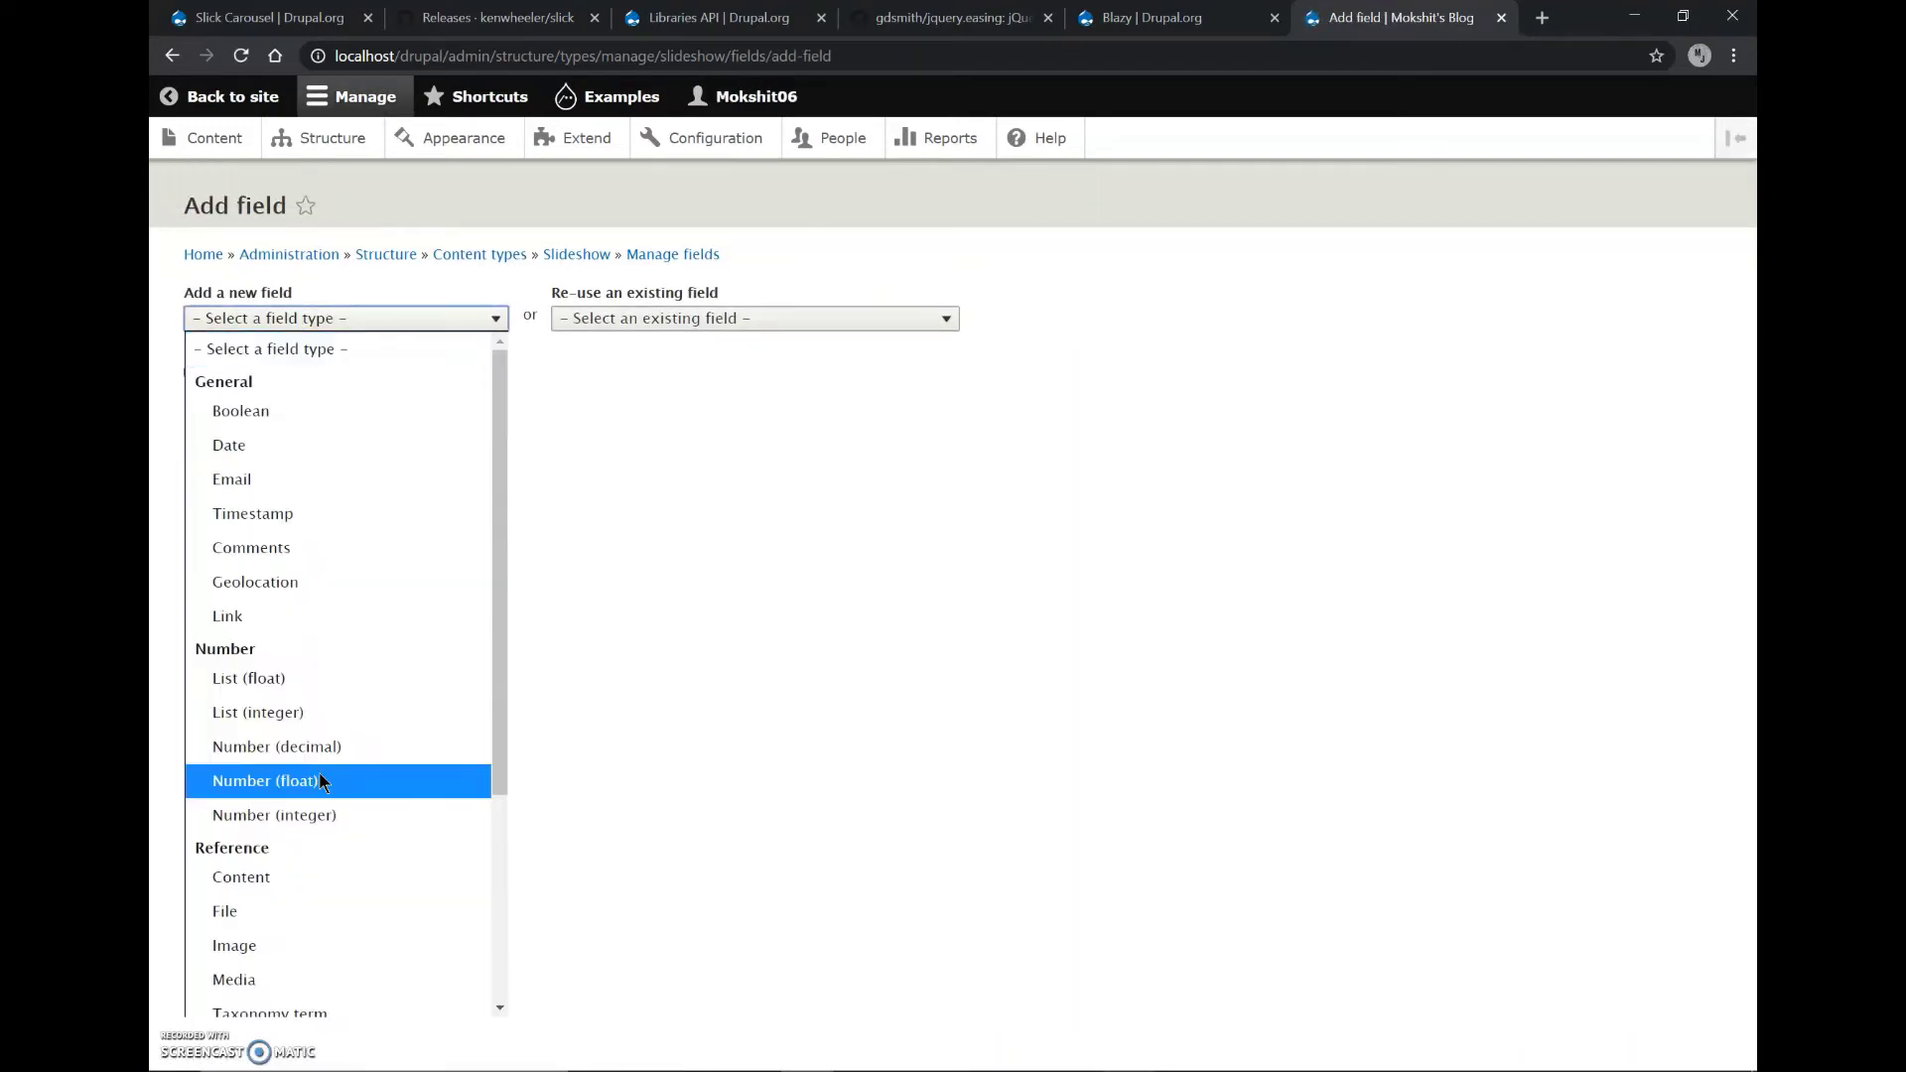
click(278, 941)
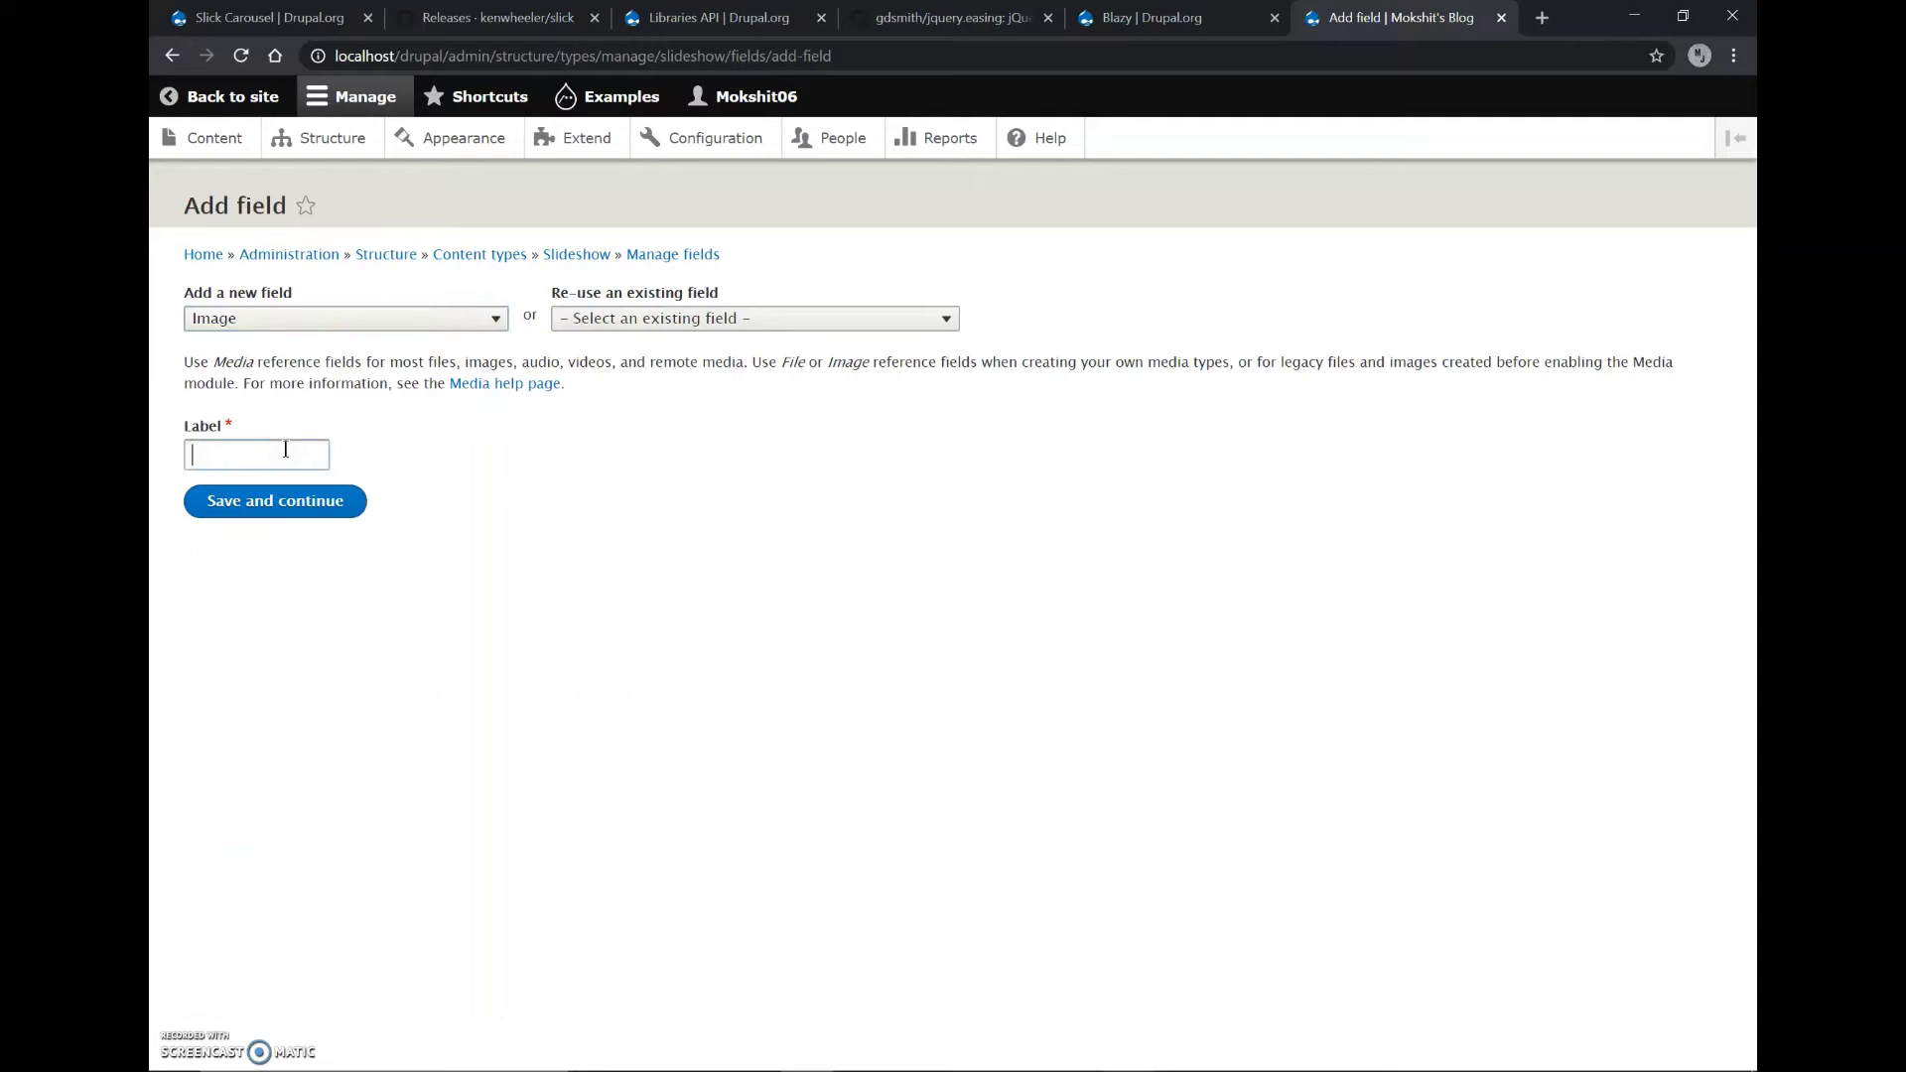
text(slide)
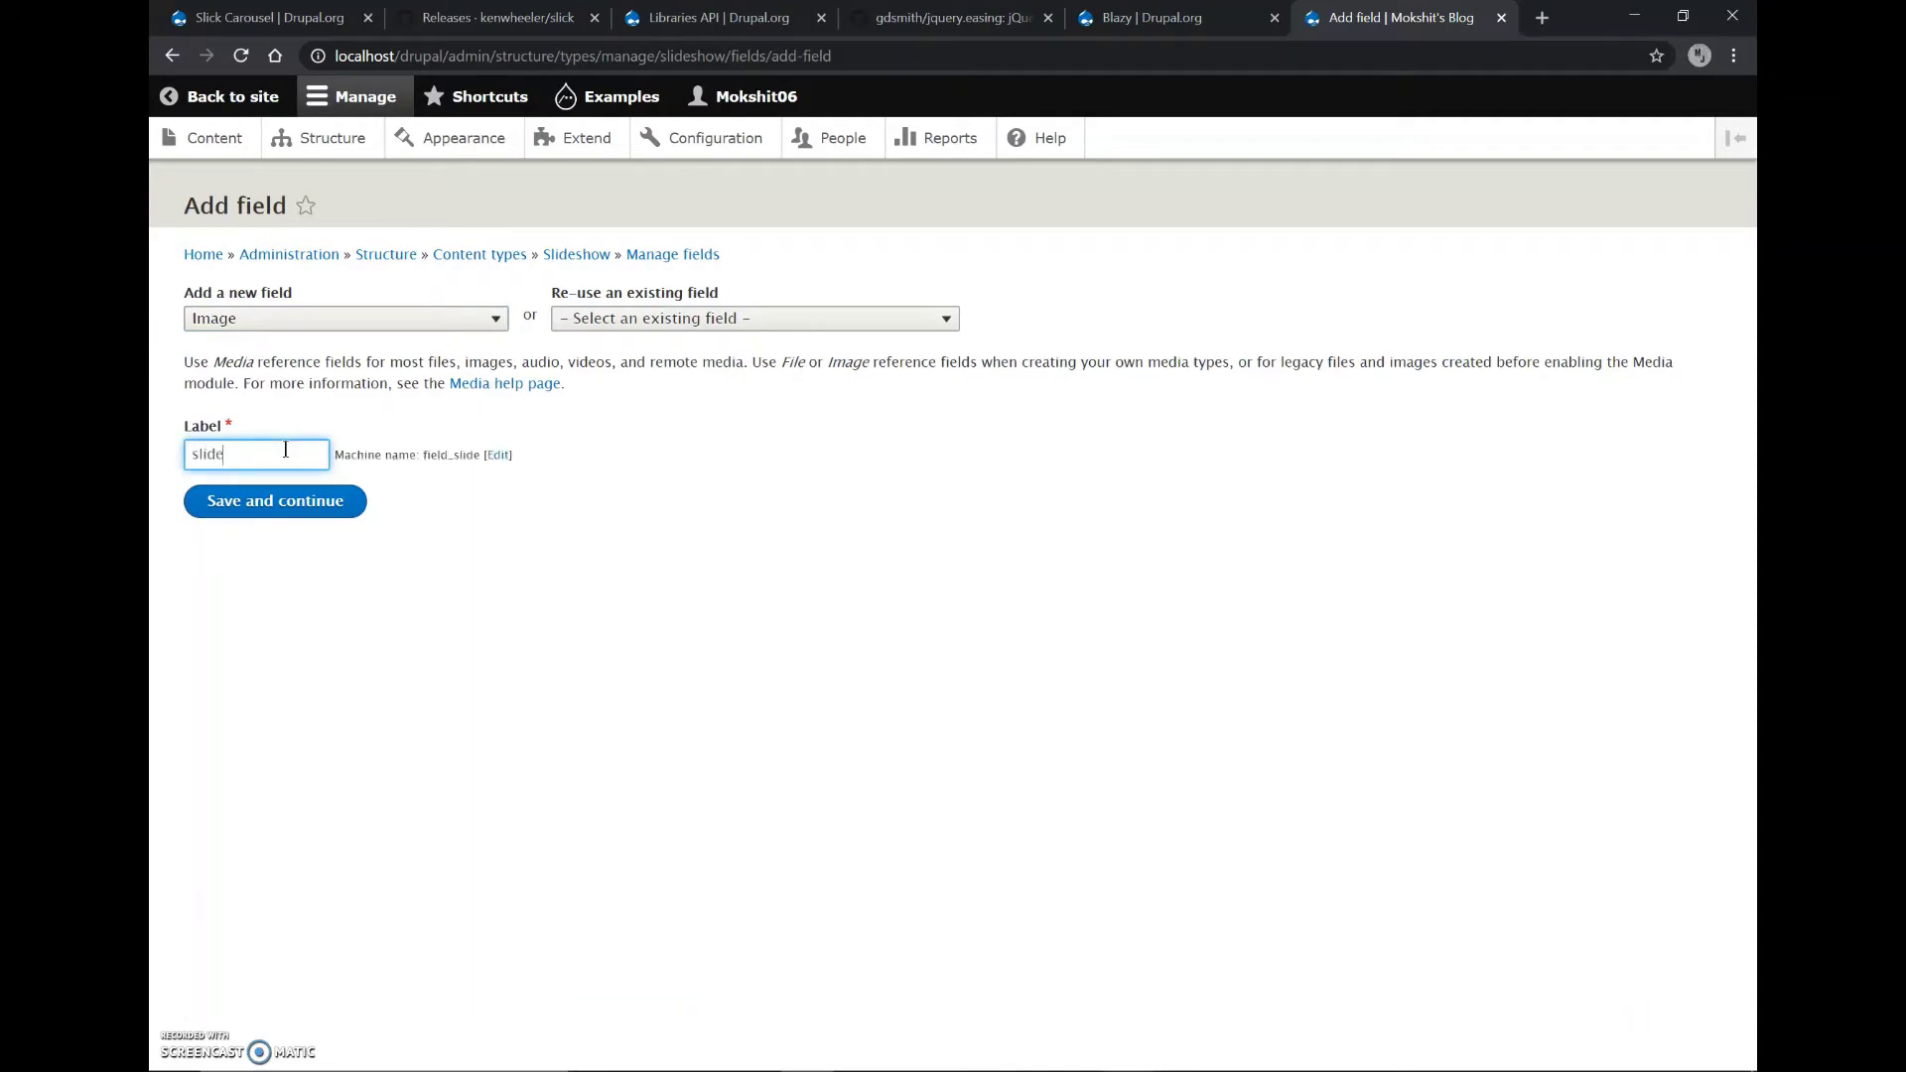
click(307, 504)
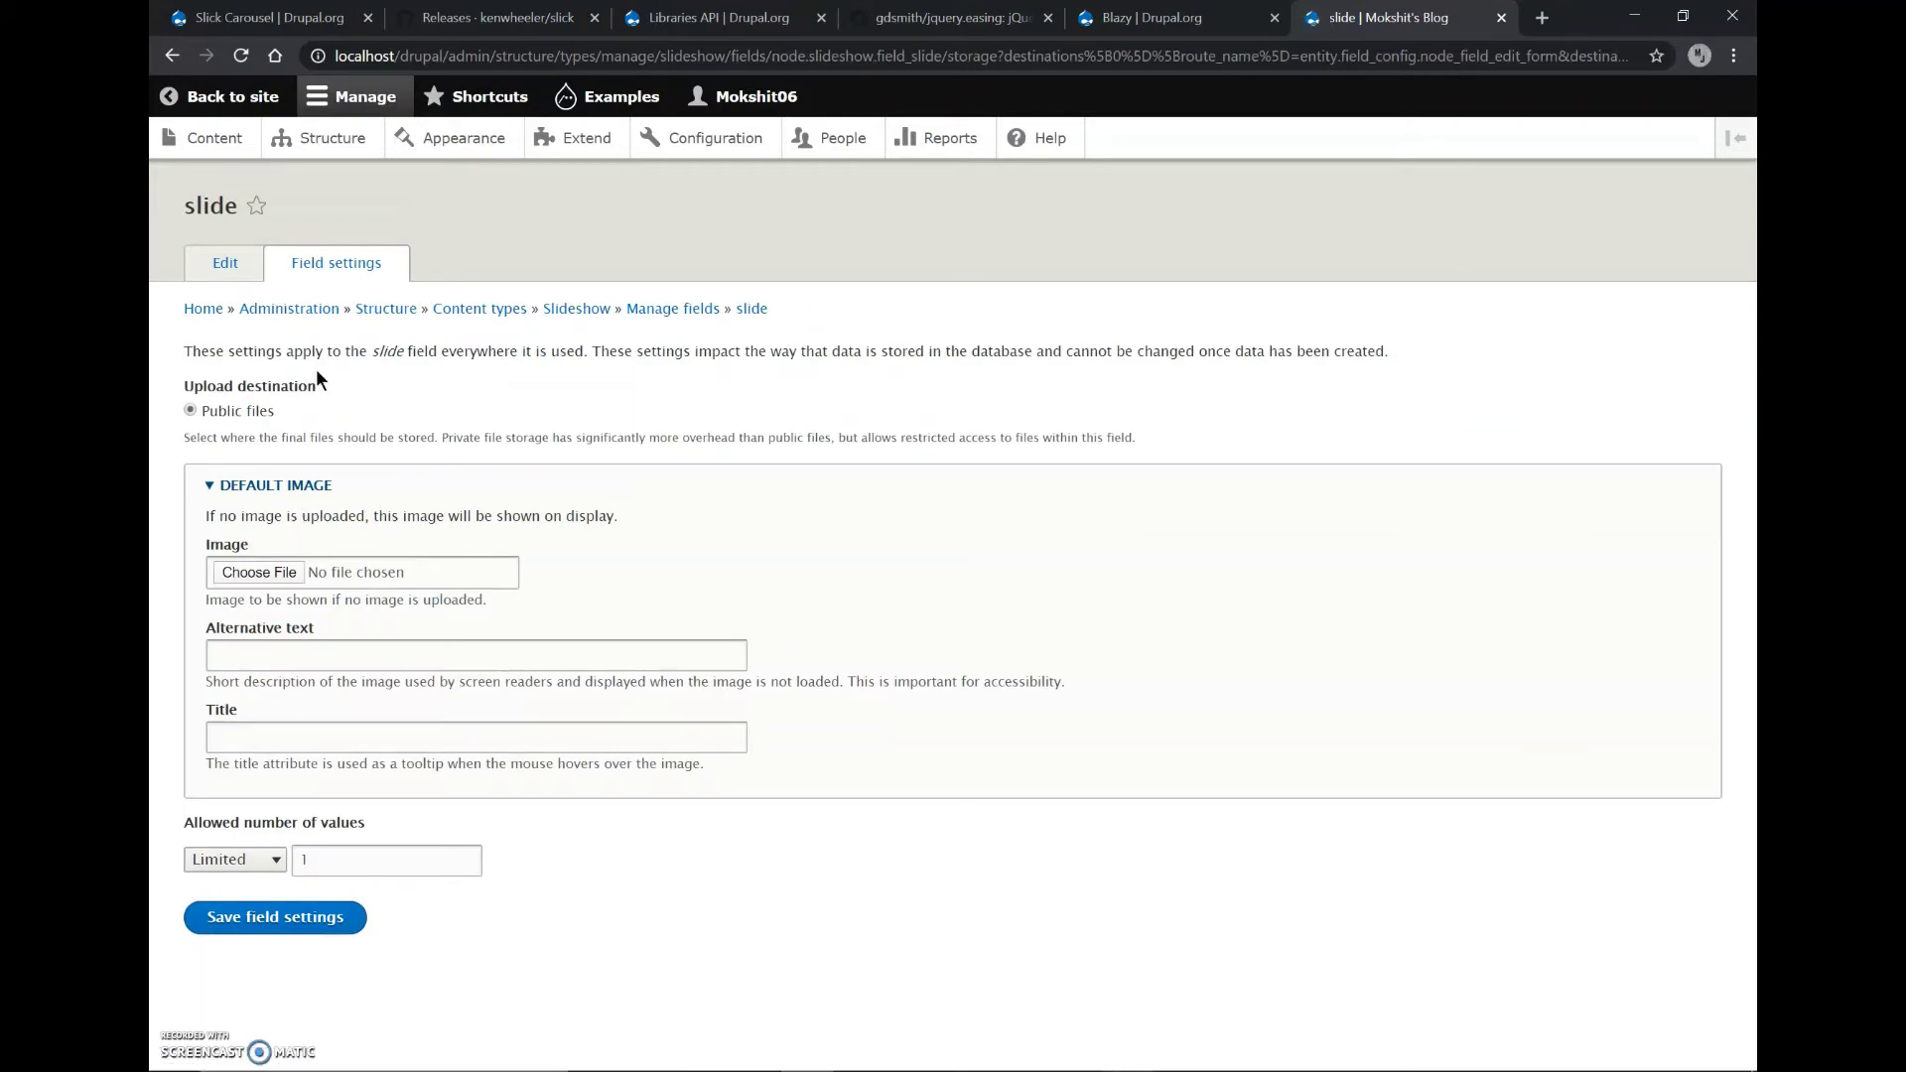
Set the slide field's allowed number of values to Unlimited and save the storage settings
click(273, 862)
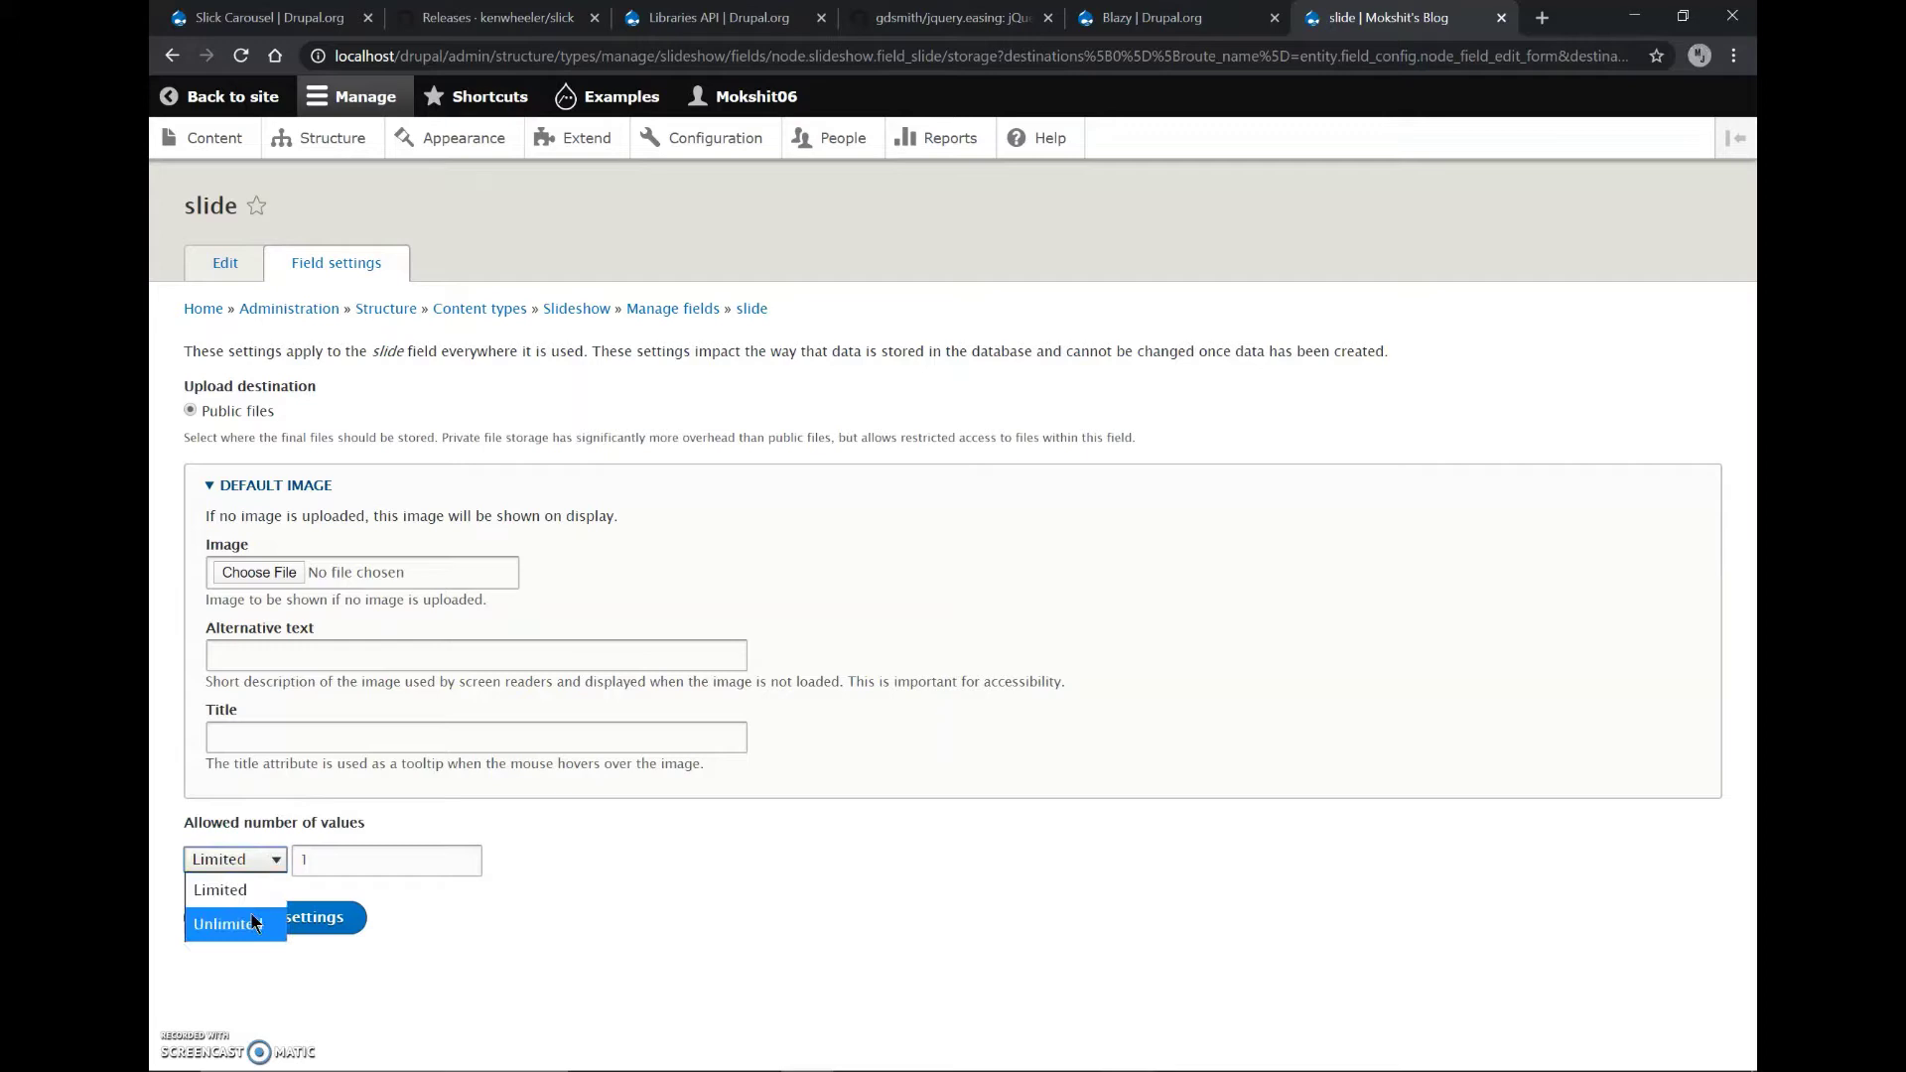
click(271, 909)
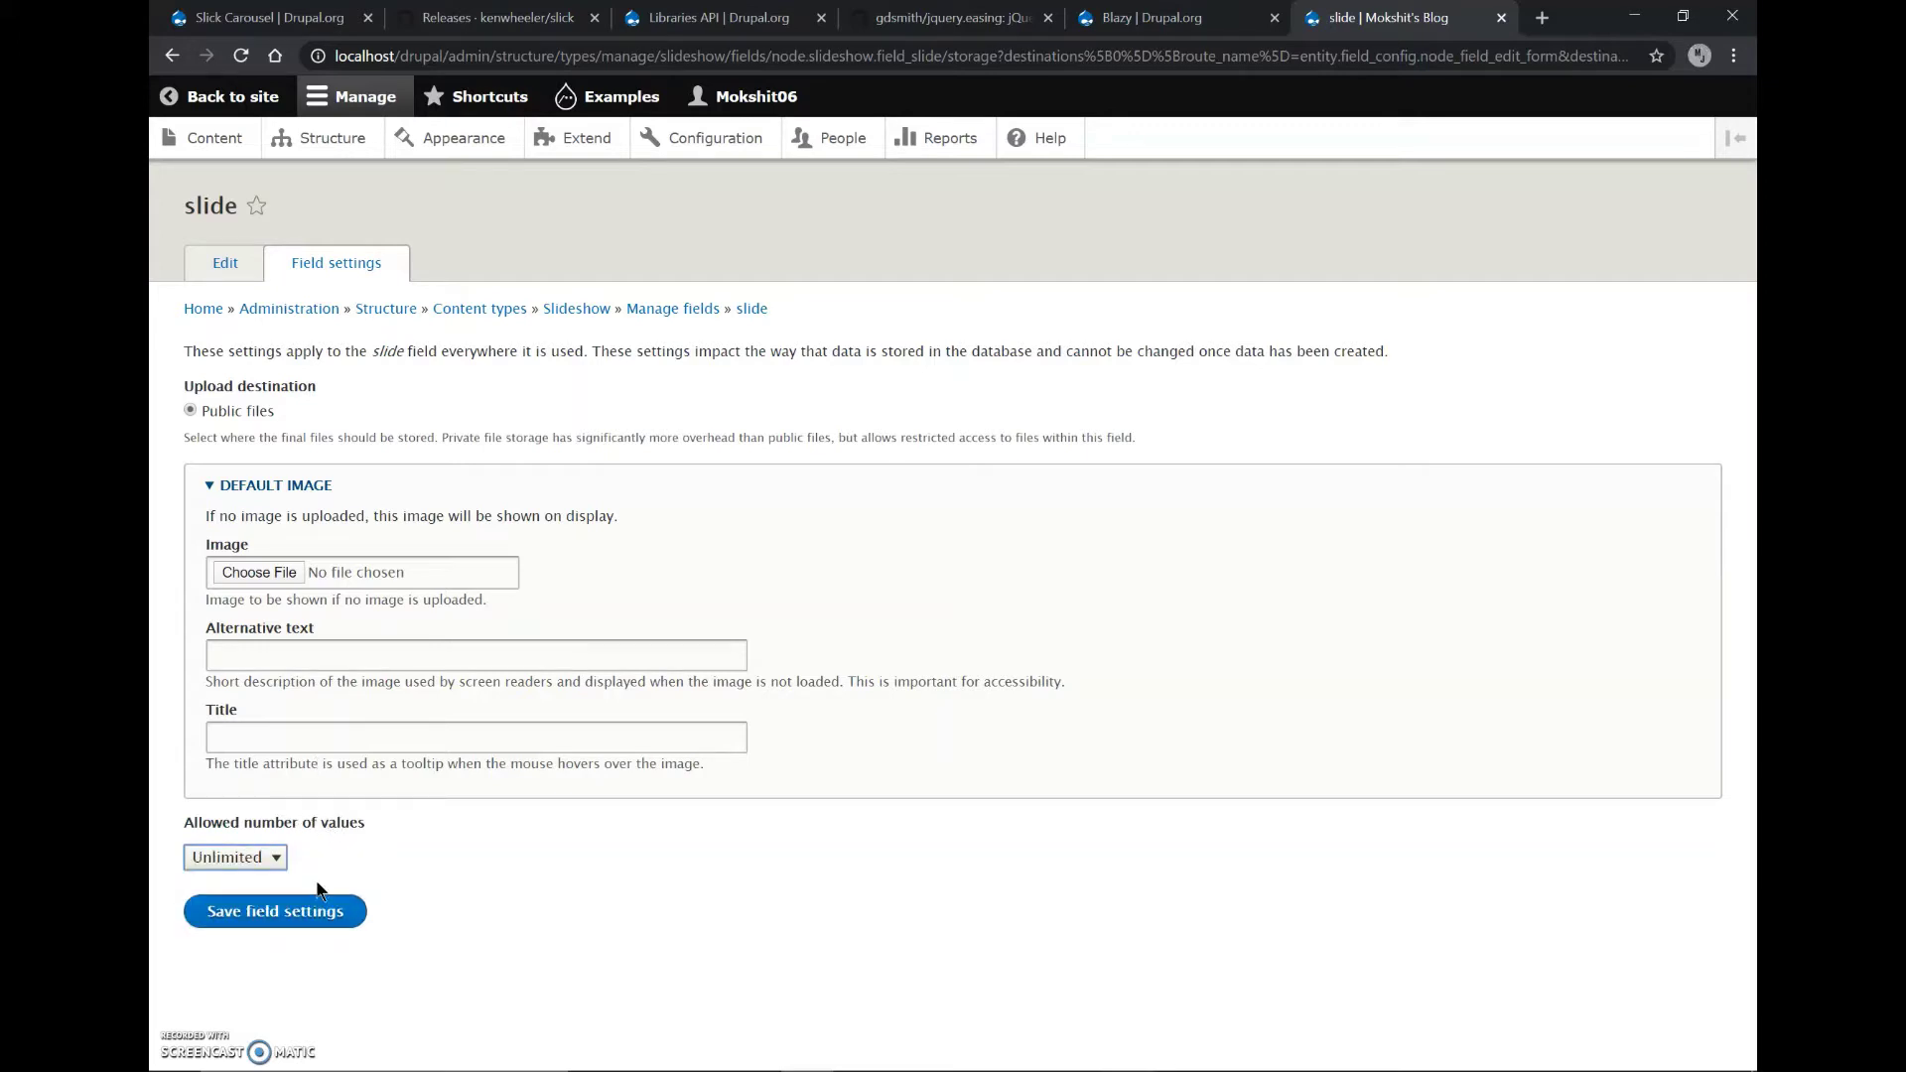
click(316, 916)
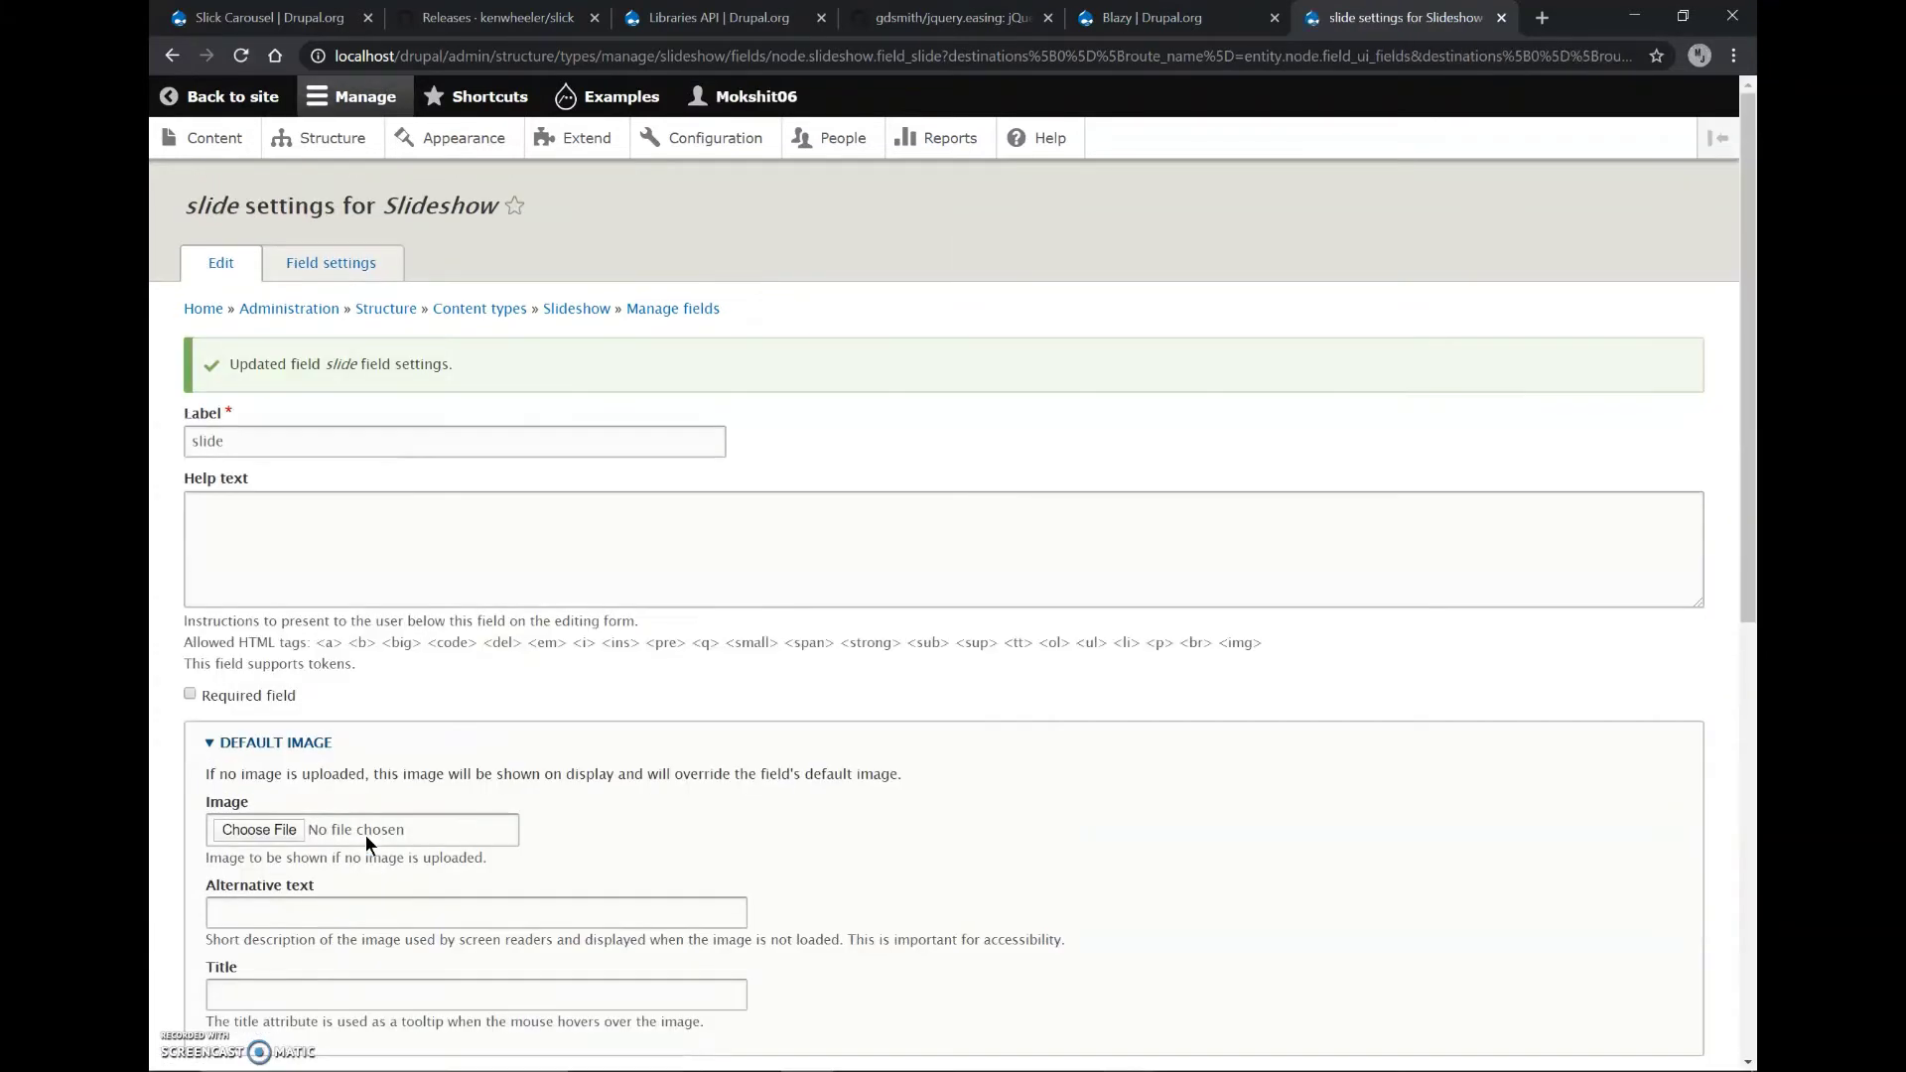
Save the slide field's settings, returning to Slideshow's Manage fields list
scroll(444, 653, down, 8)
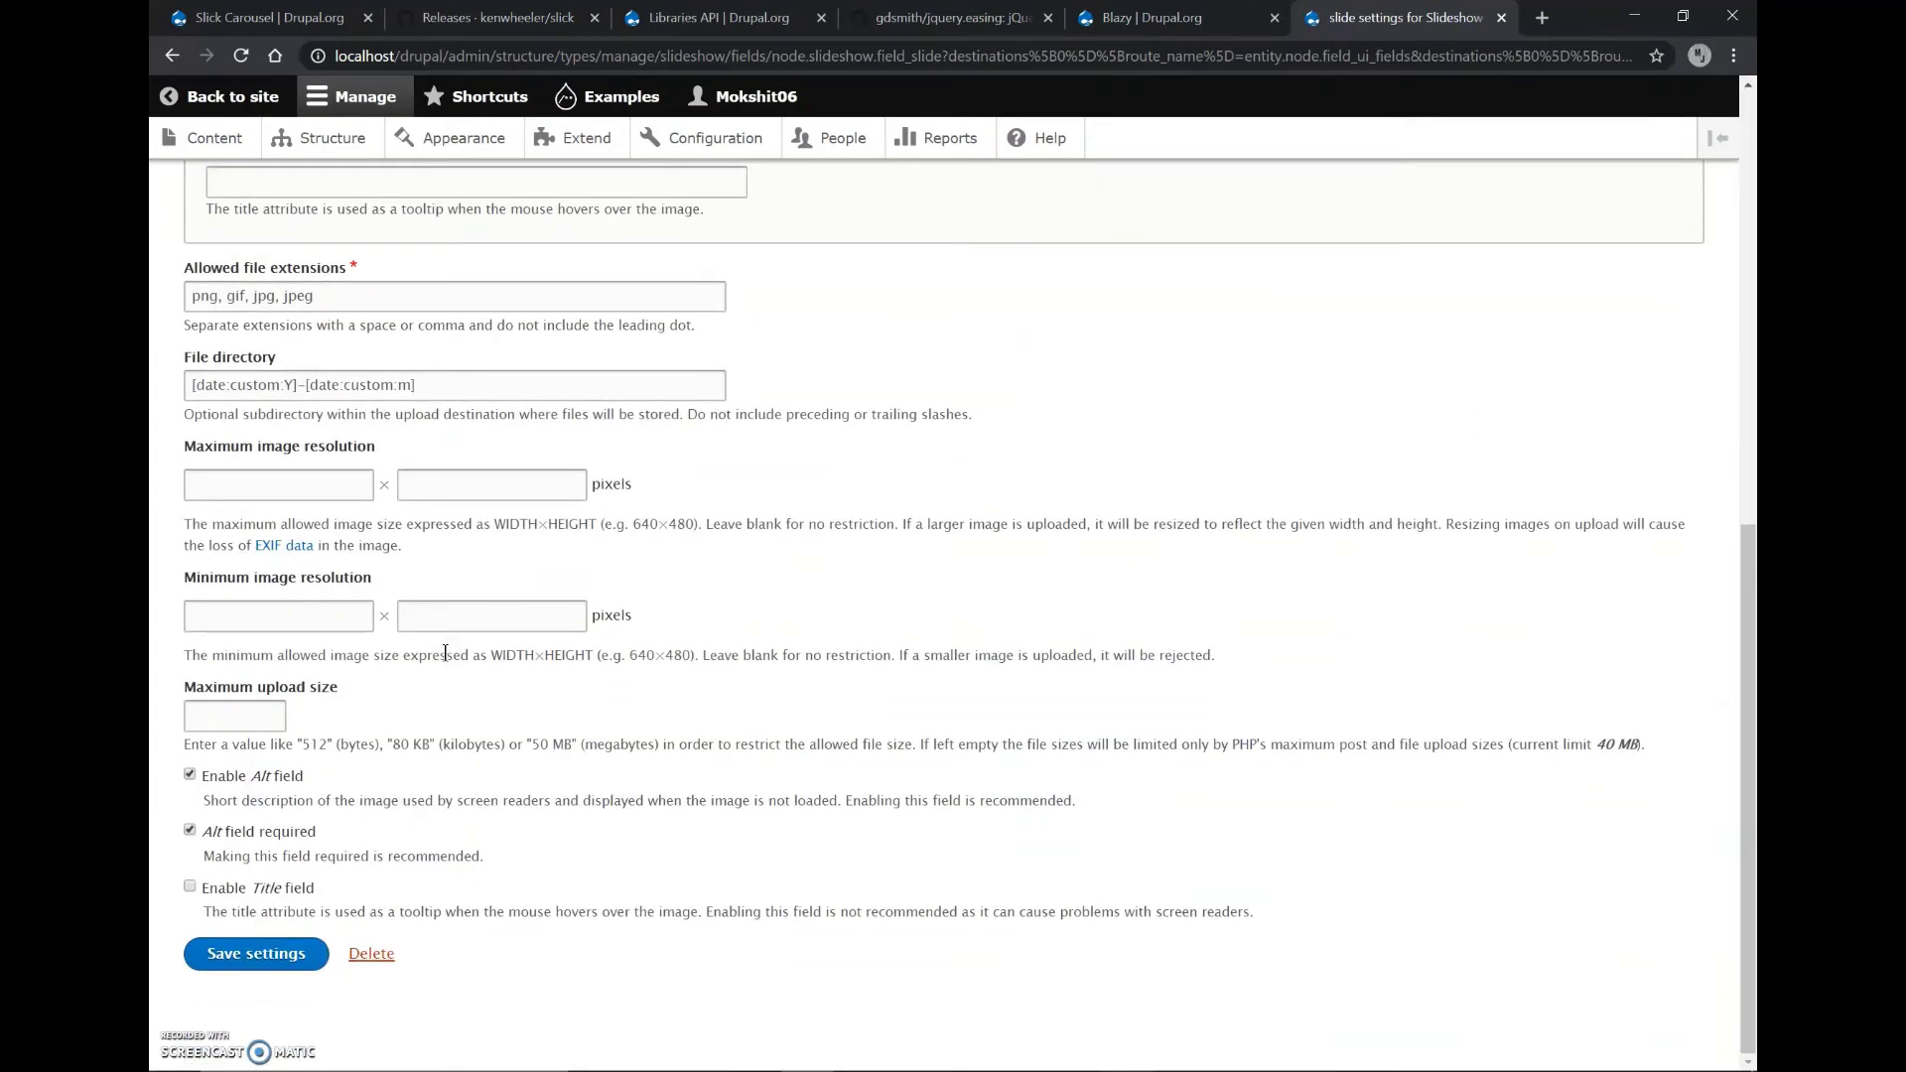
click(293, 953)
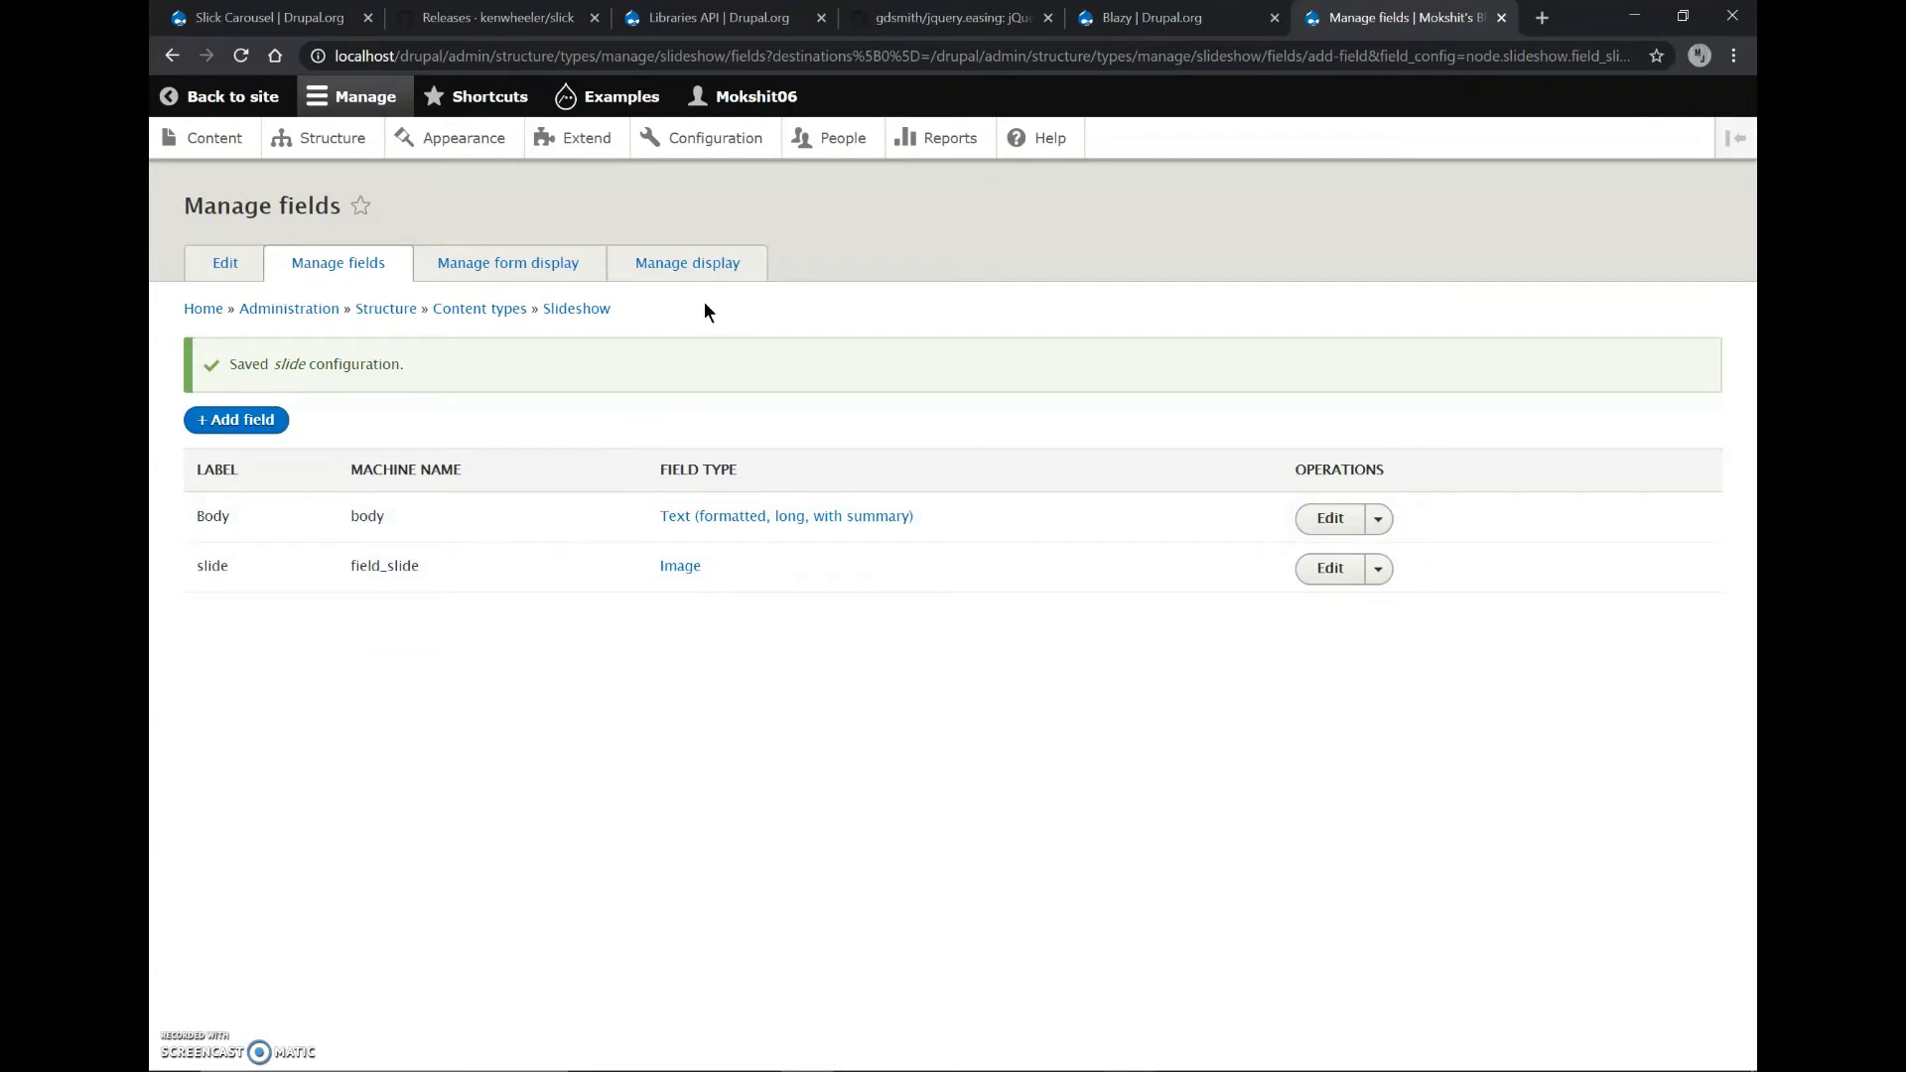
In Manage display, hide the slide label and format it as Slick Image
click(671, 270)
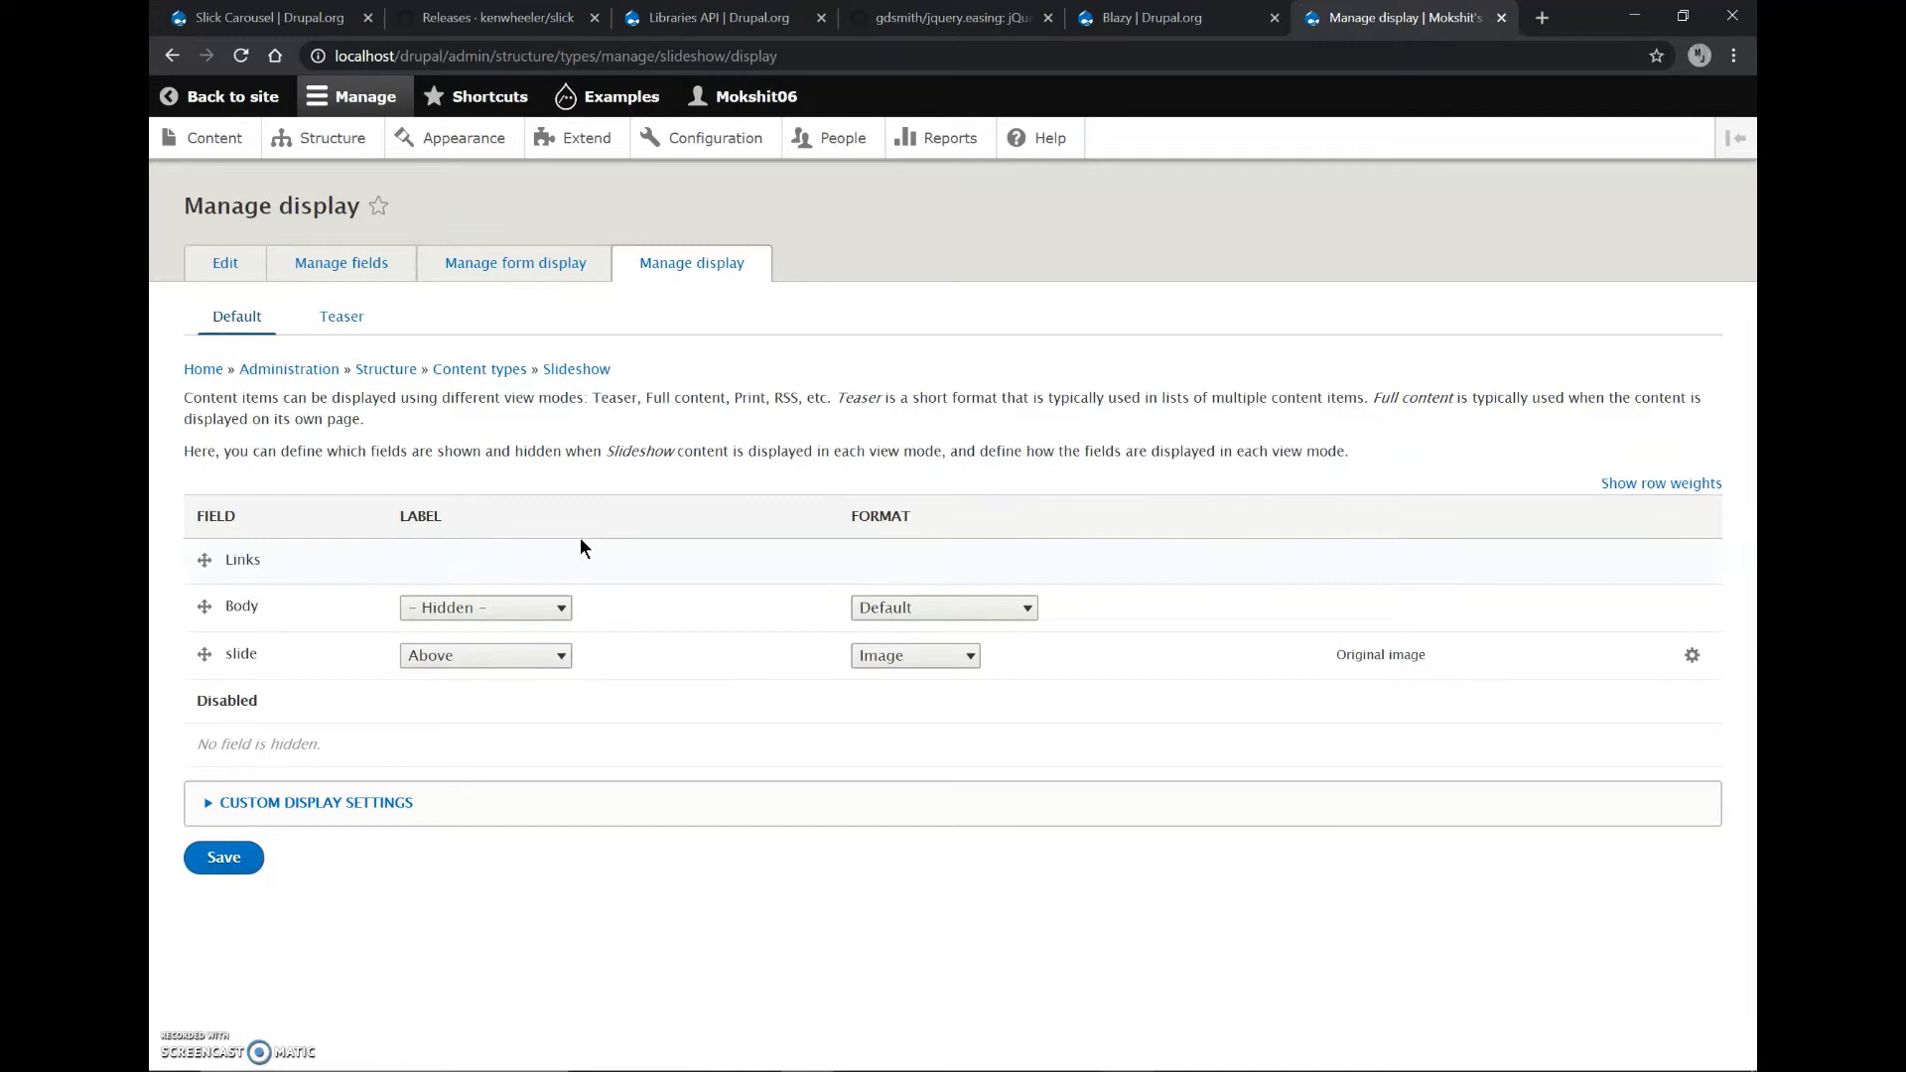
click(511, 658)
click(475, 757)
click(922, 666)
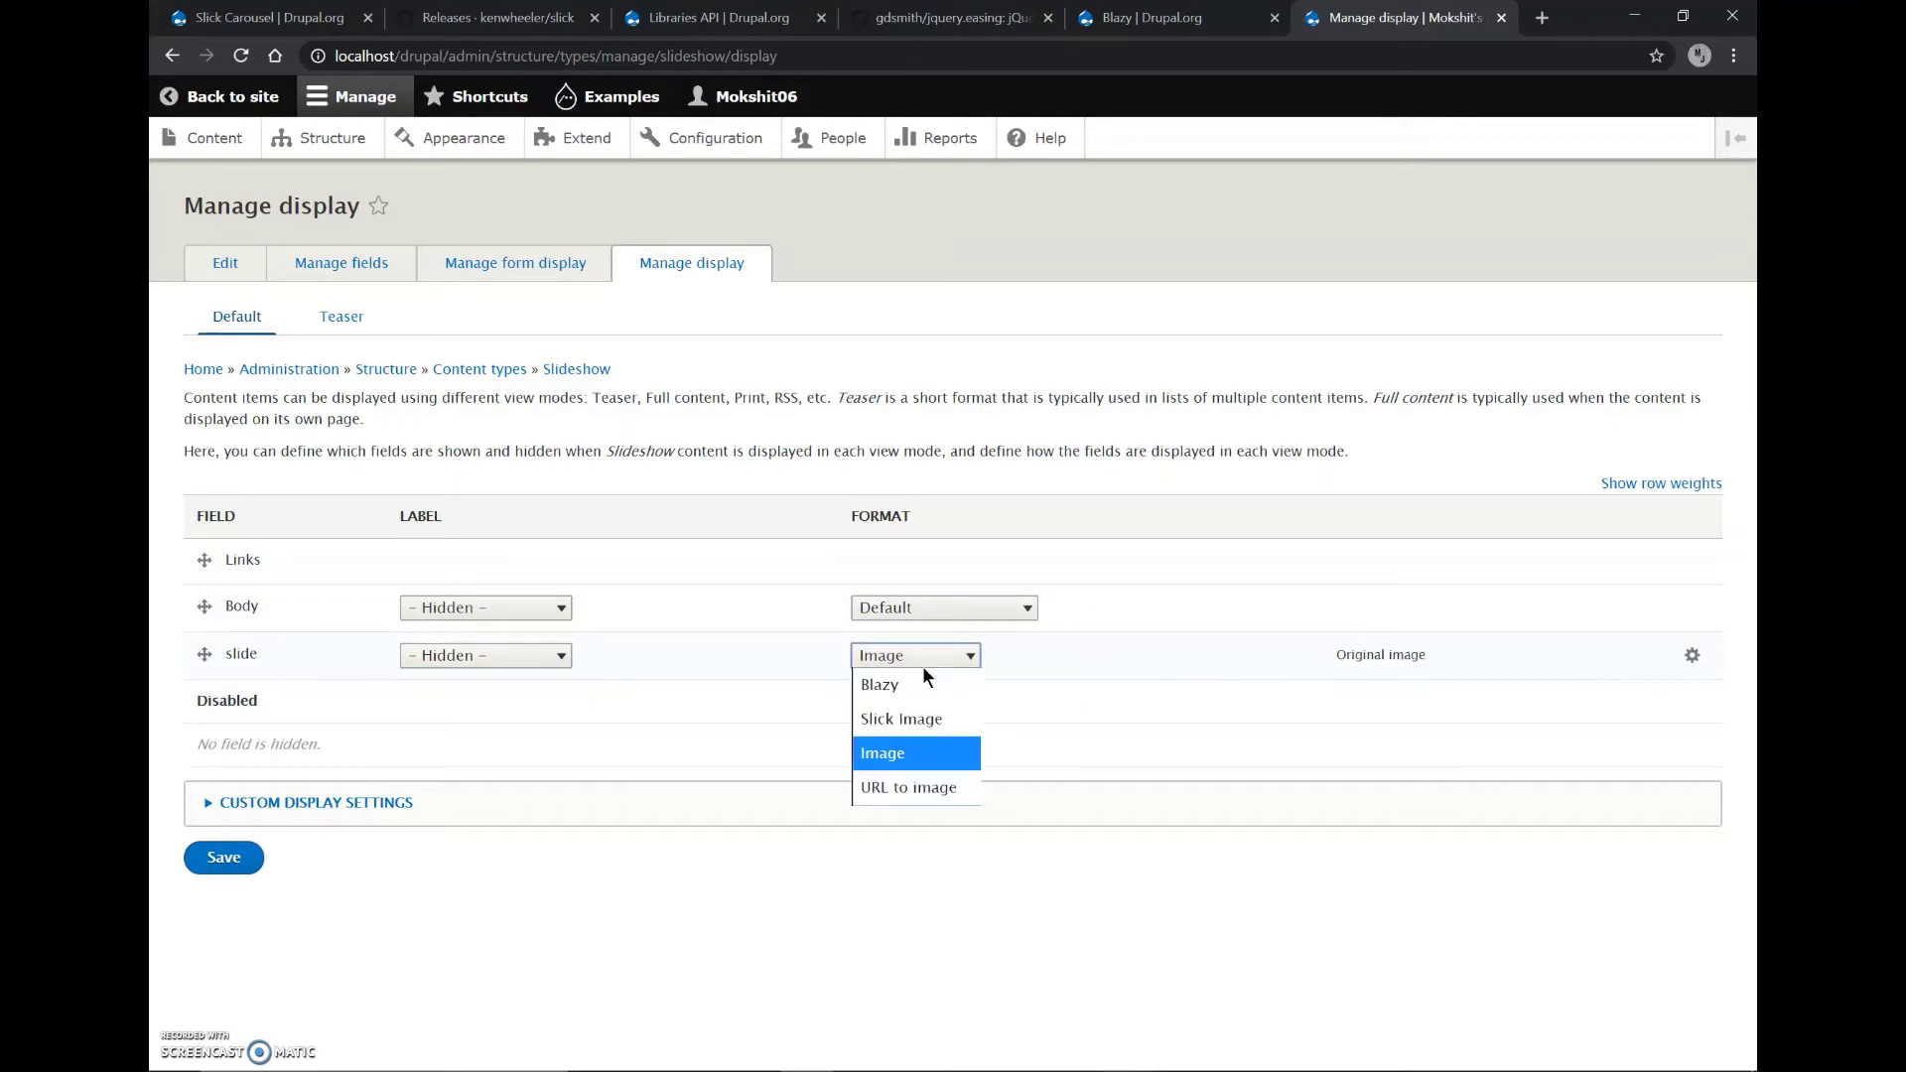
click(915, 720)
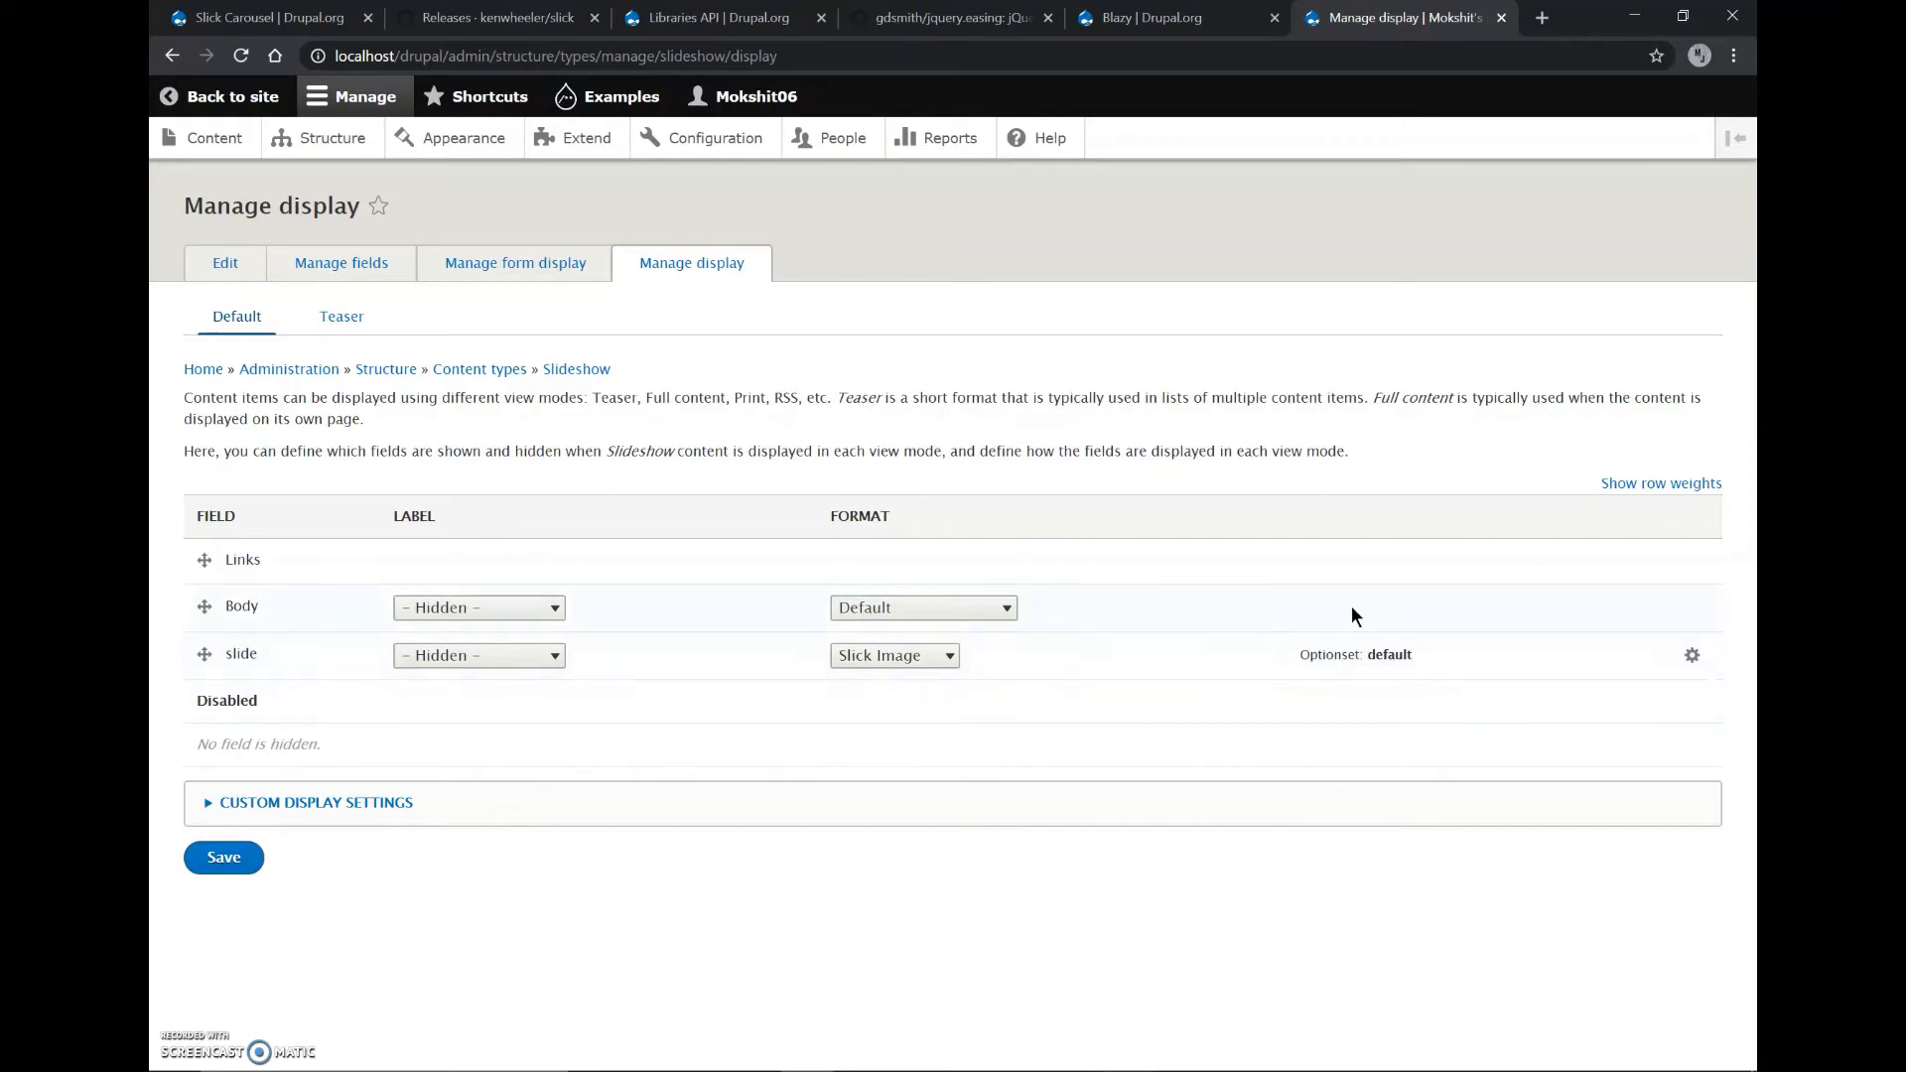
click(1689, 655)
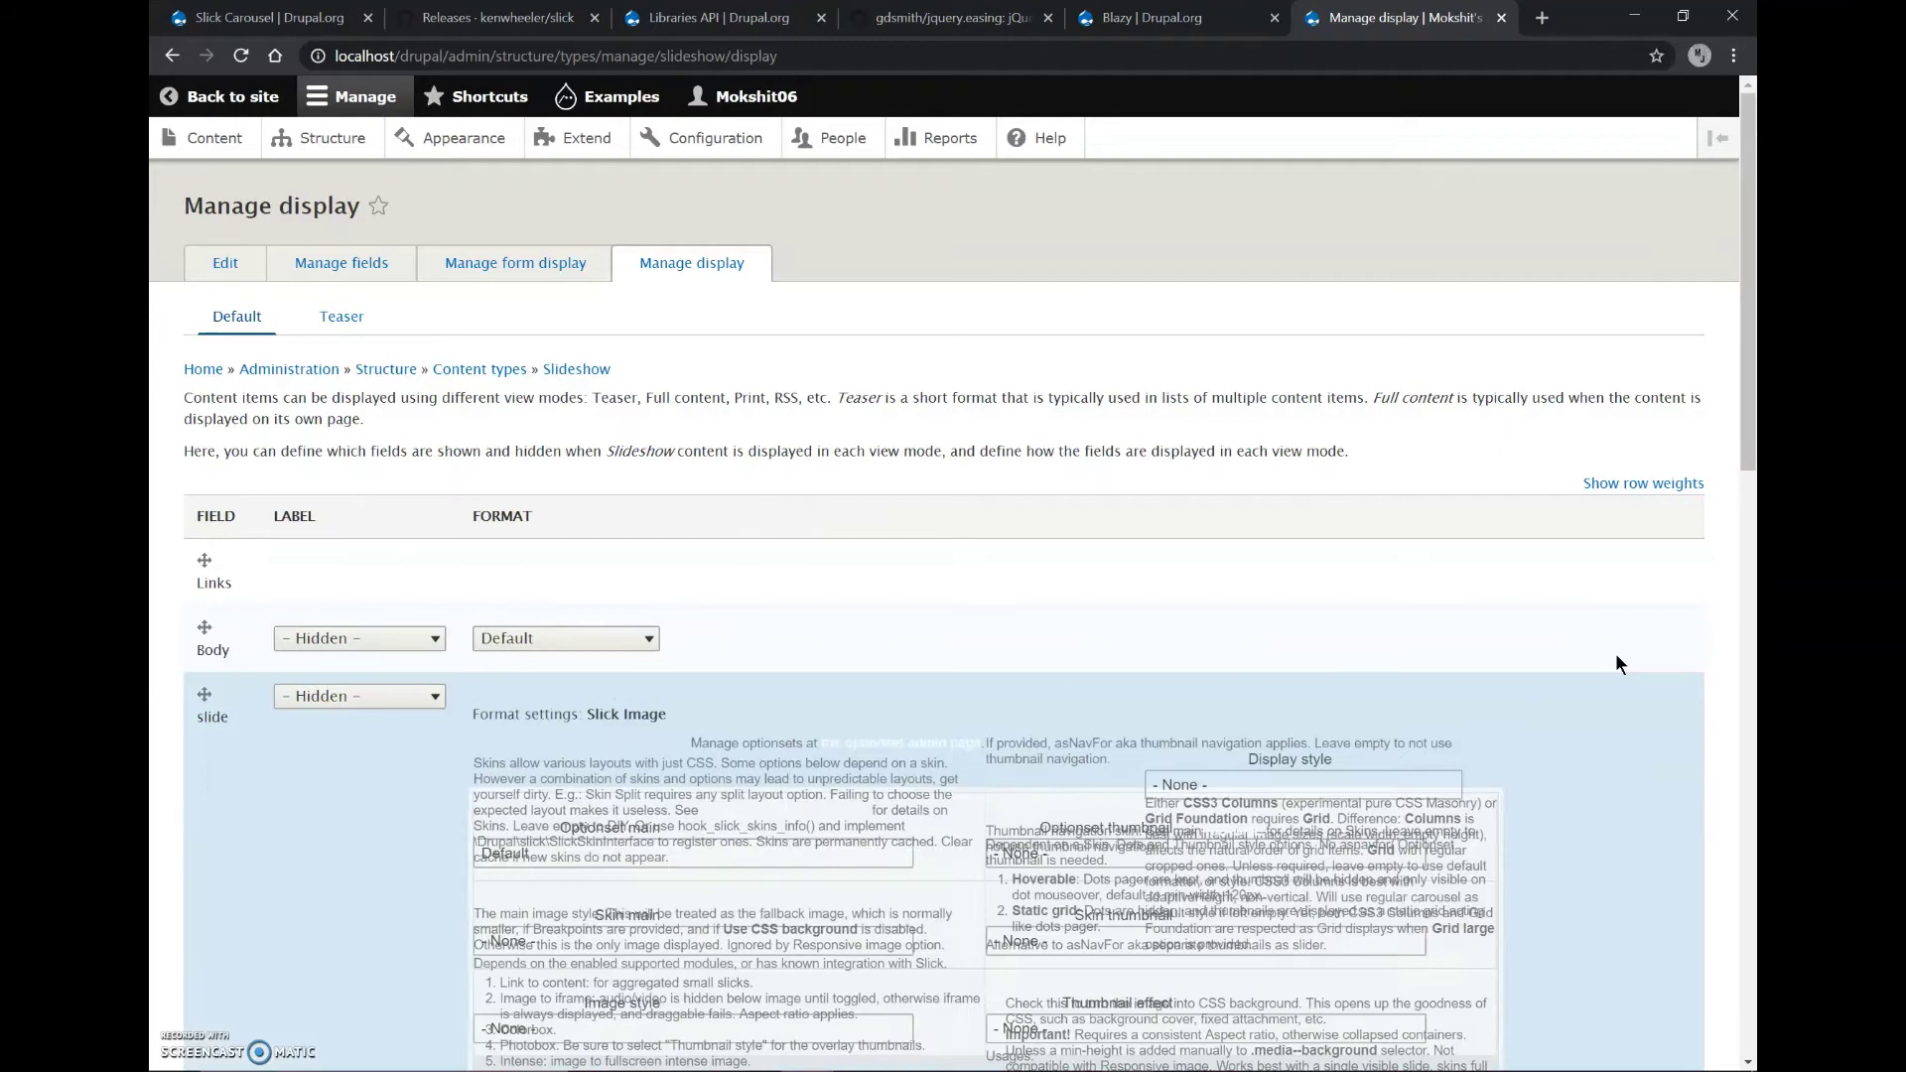
Look over the thumbnail effect and main skin options without changing them
scroll(965, 743, down, 3)
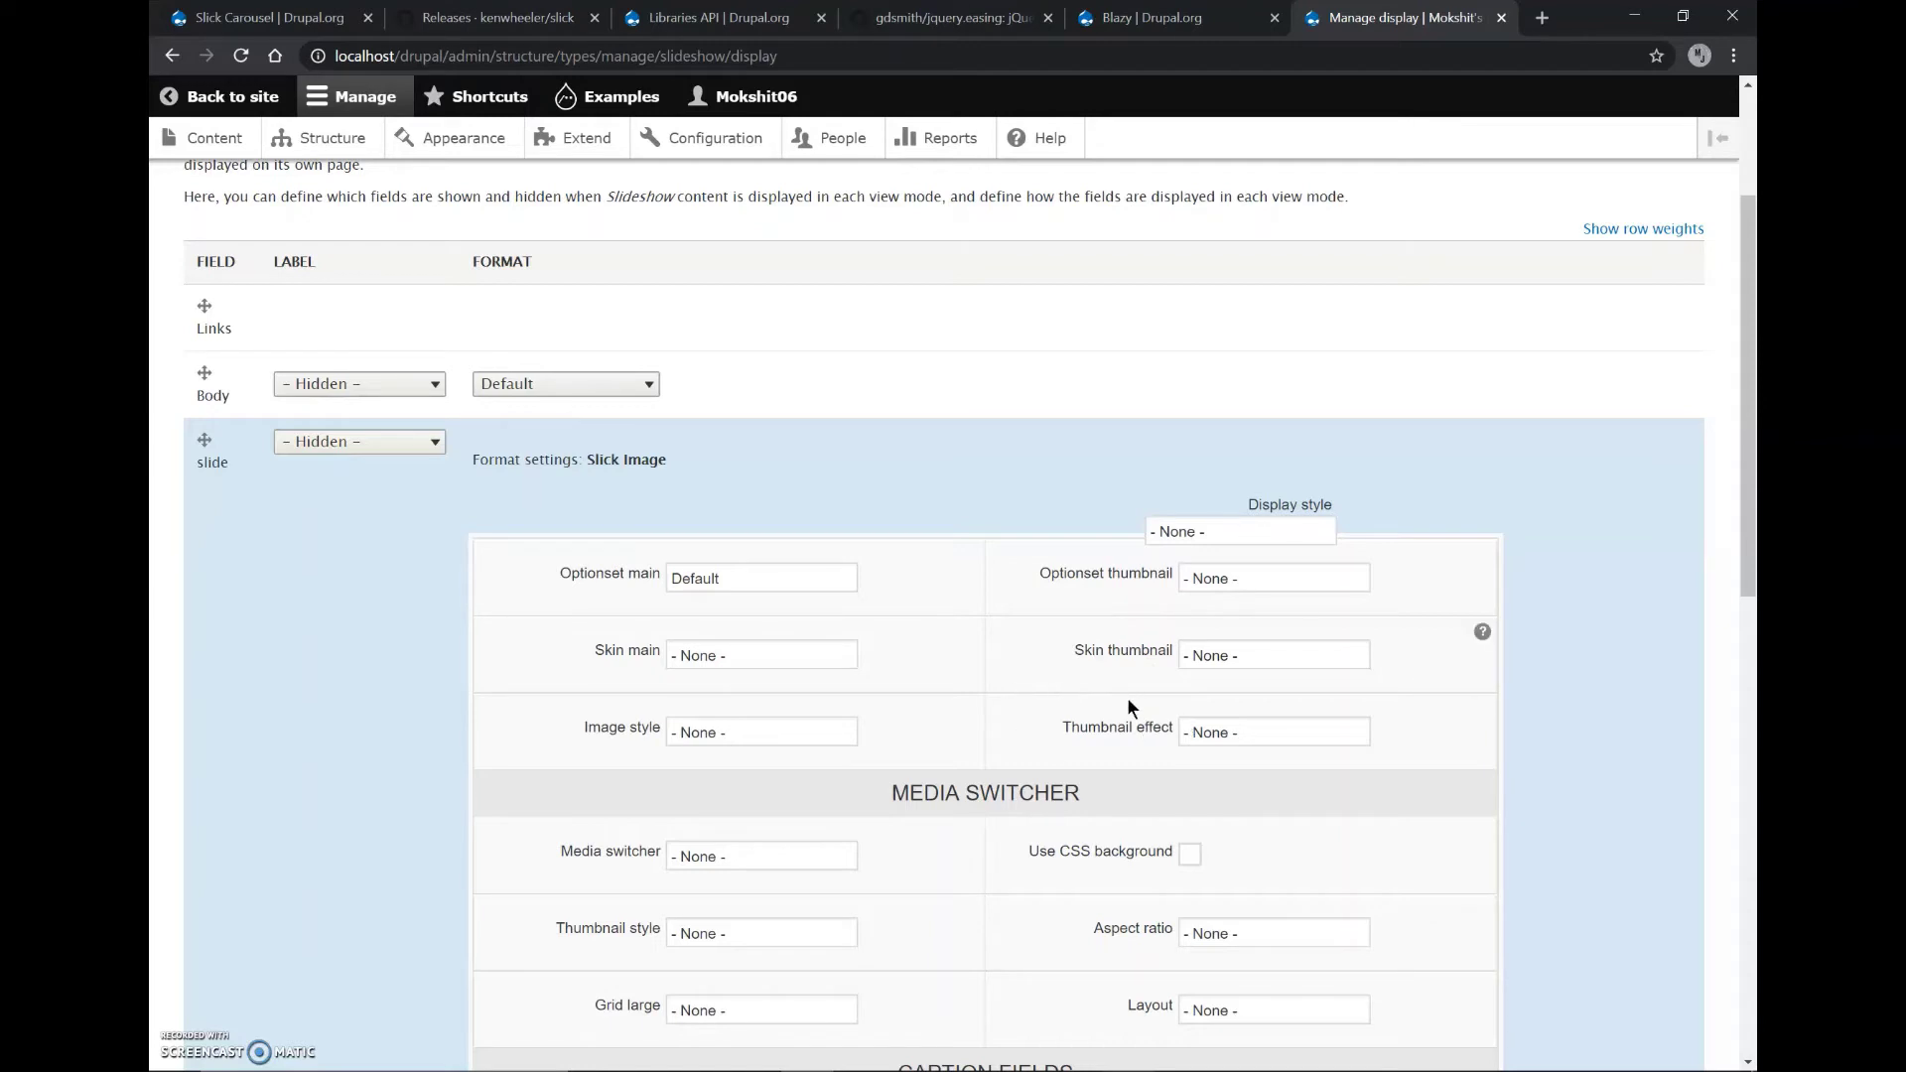
click(1239, 736)
click(1239, 736)
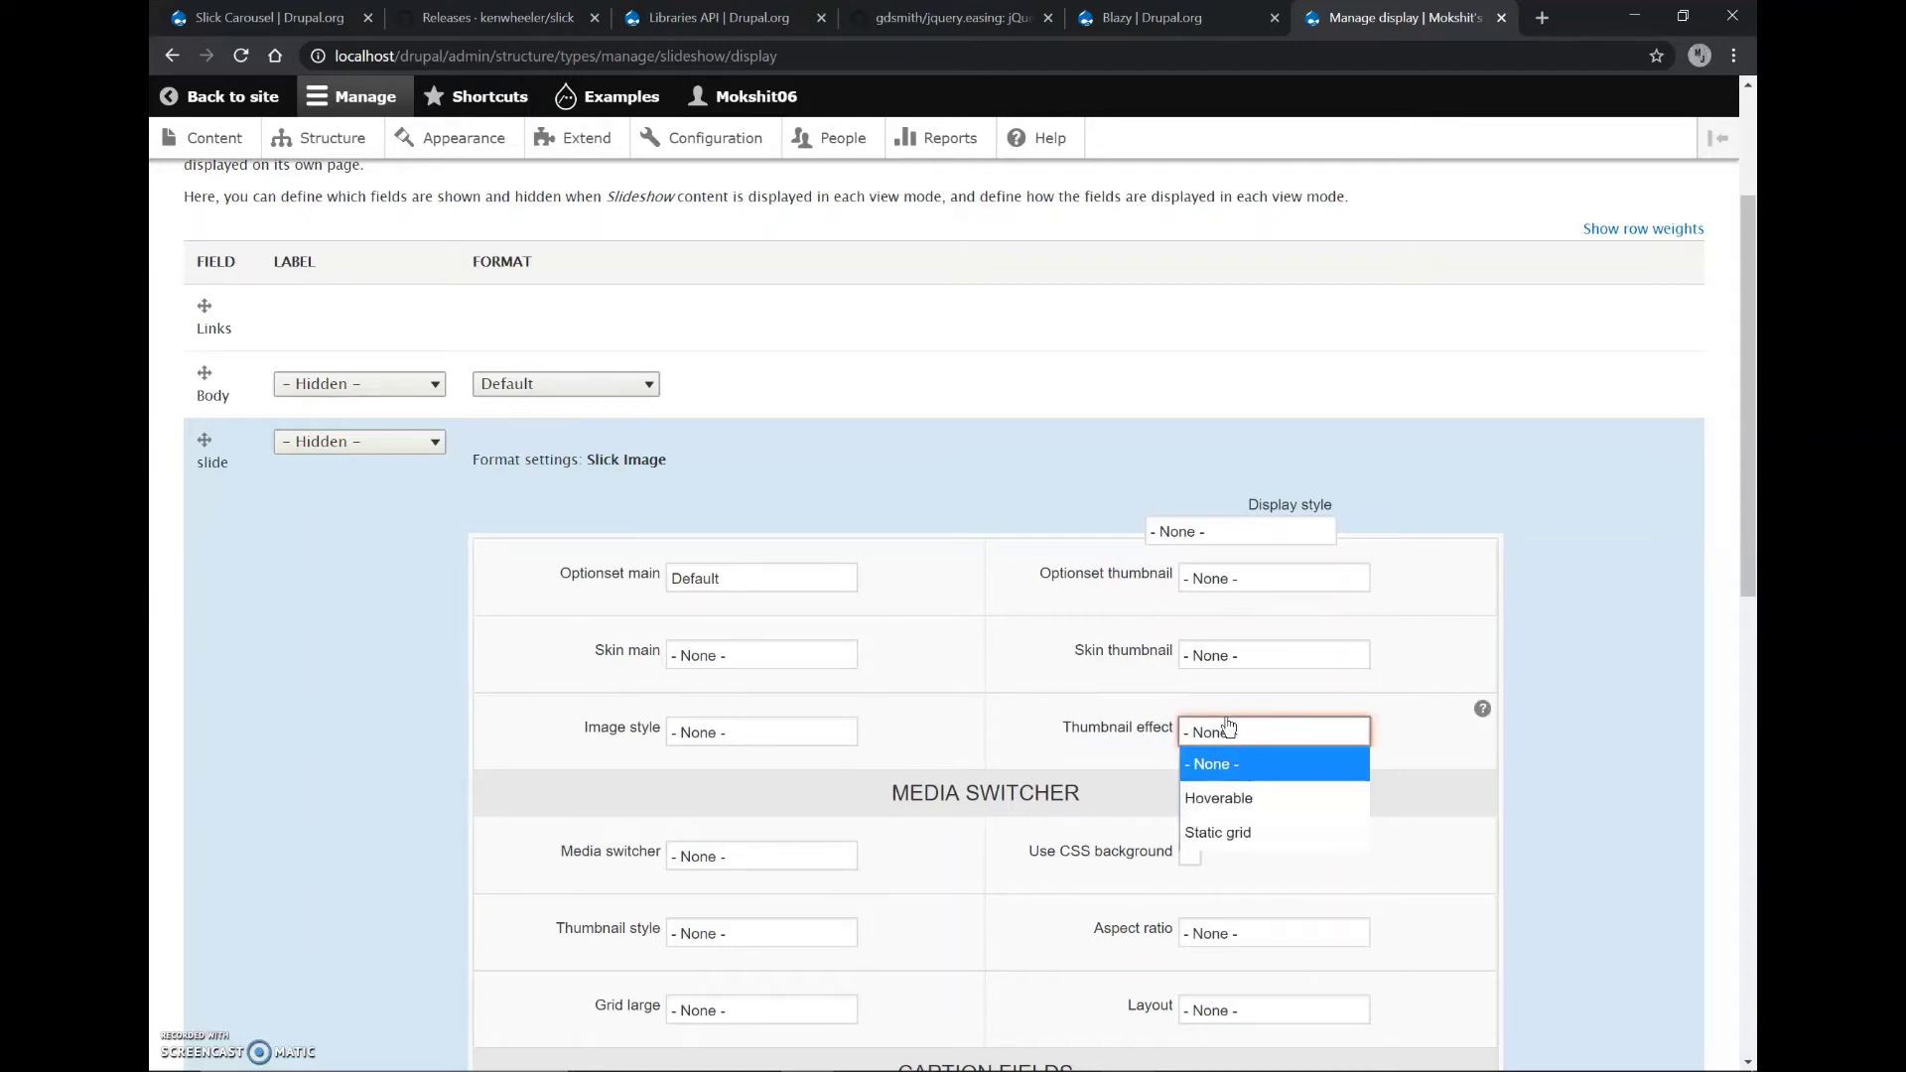
click(1229, 728)
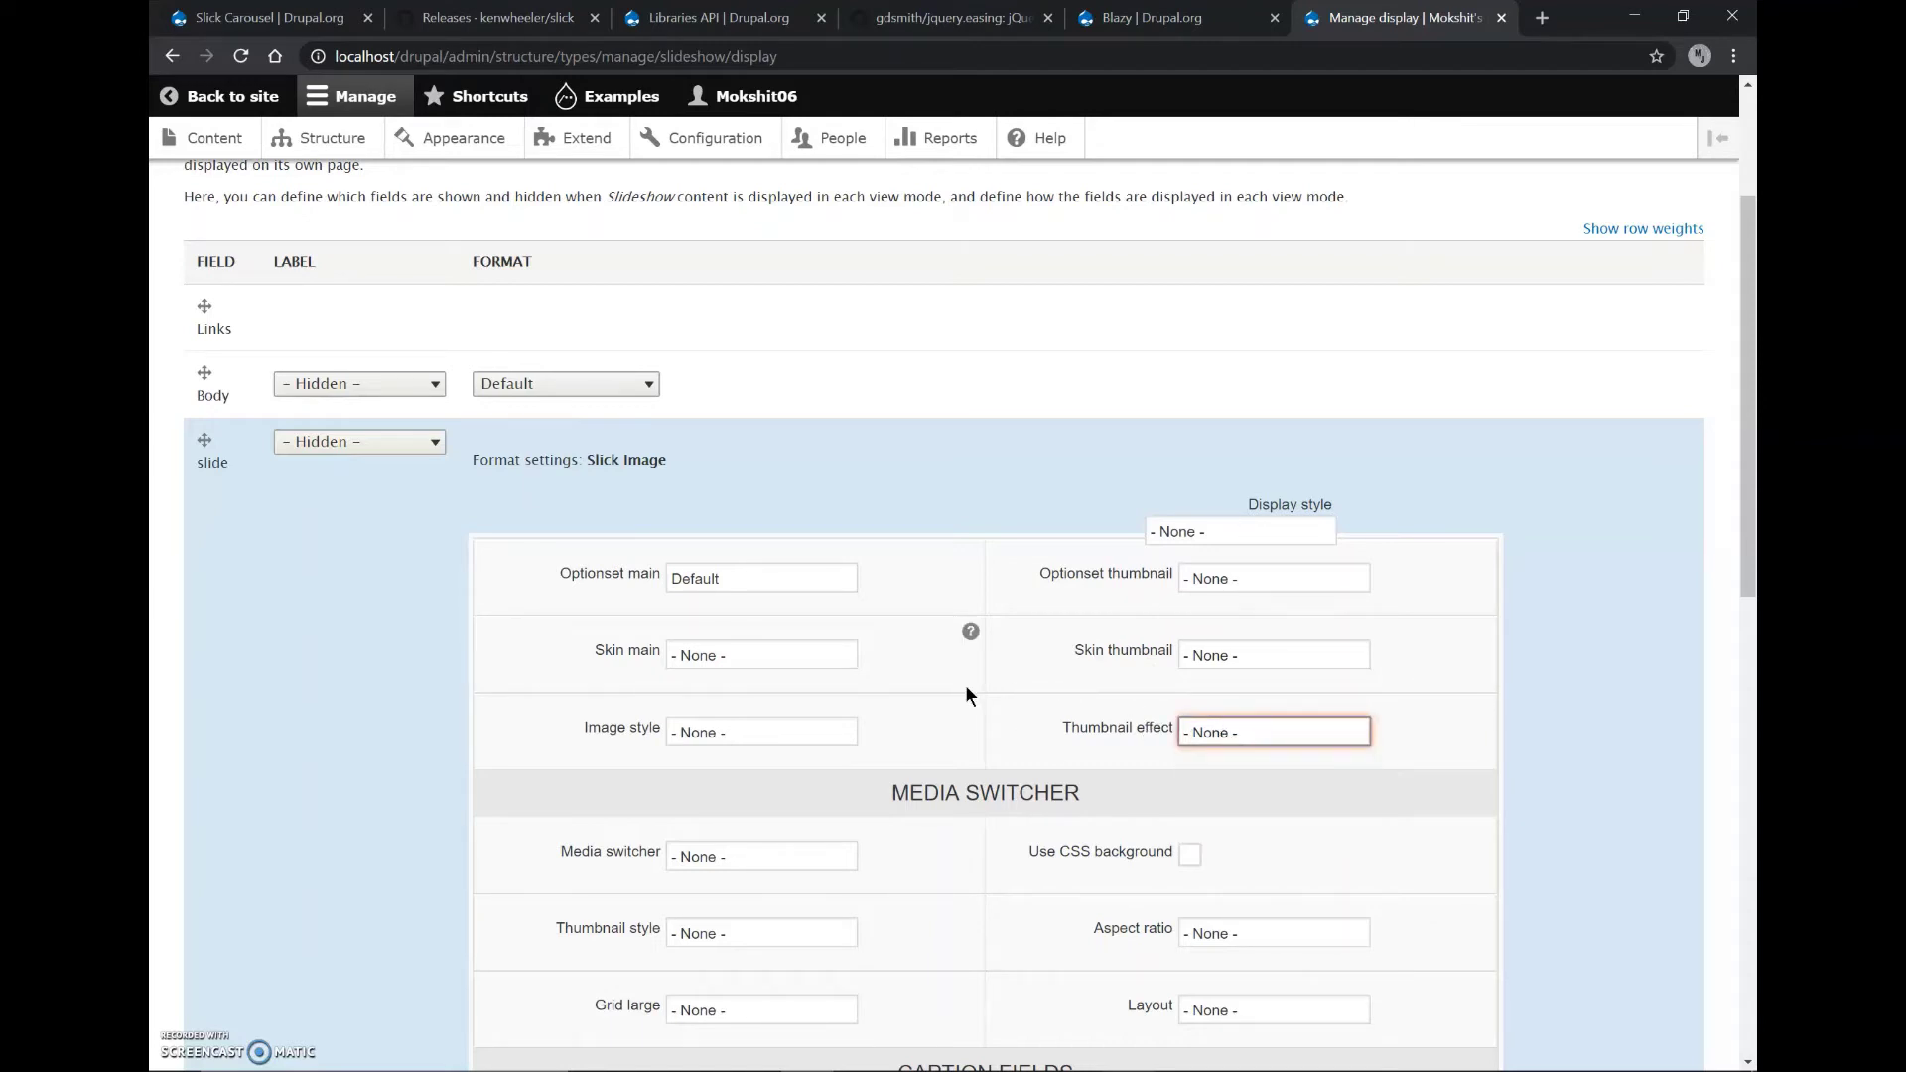
click(781, 657)
click(779, 656)
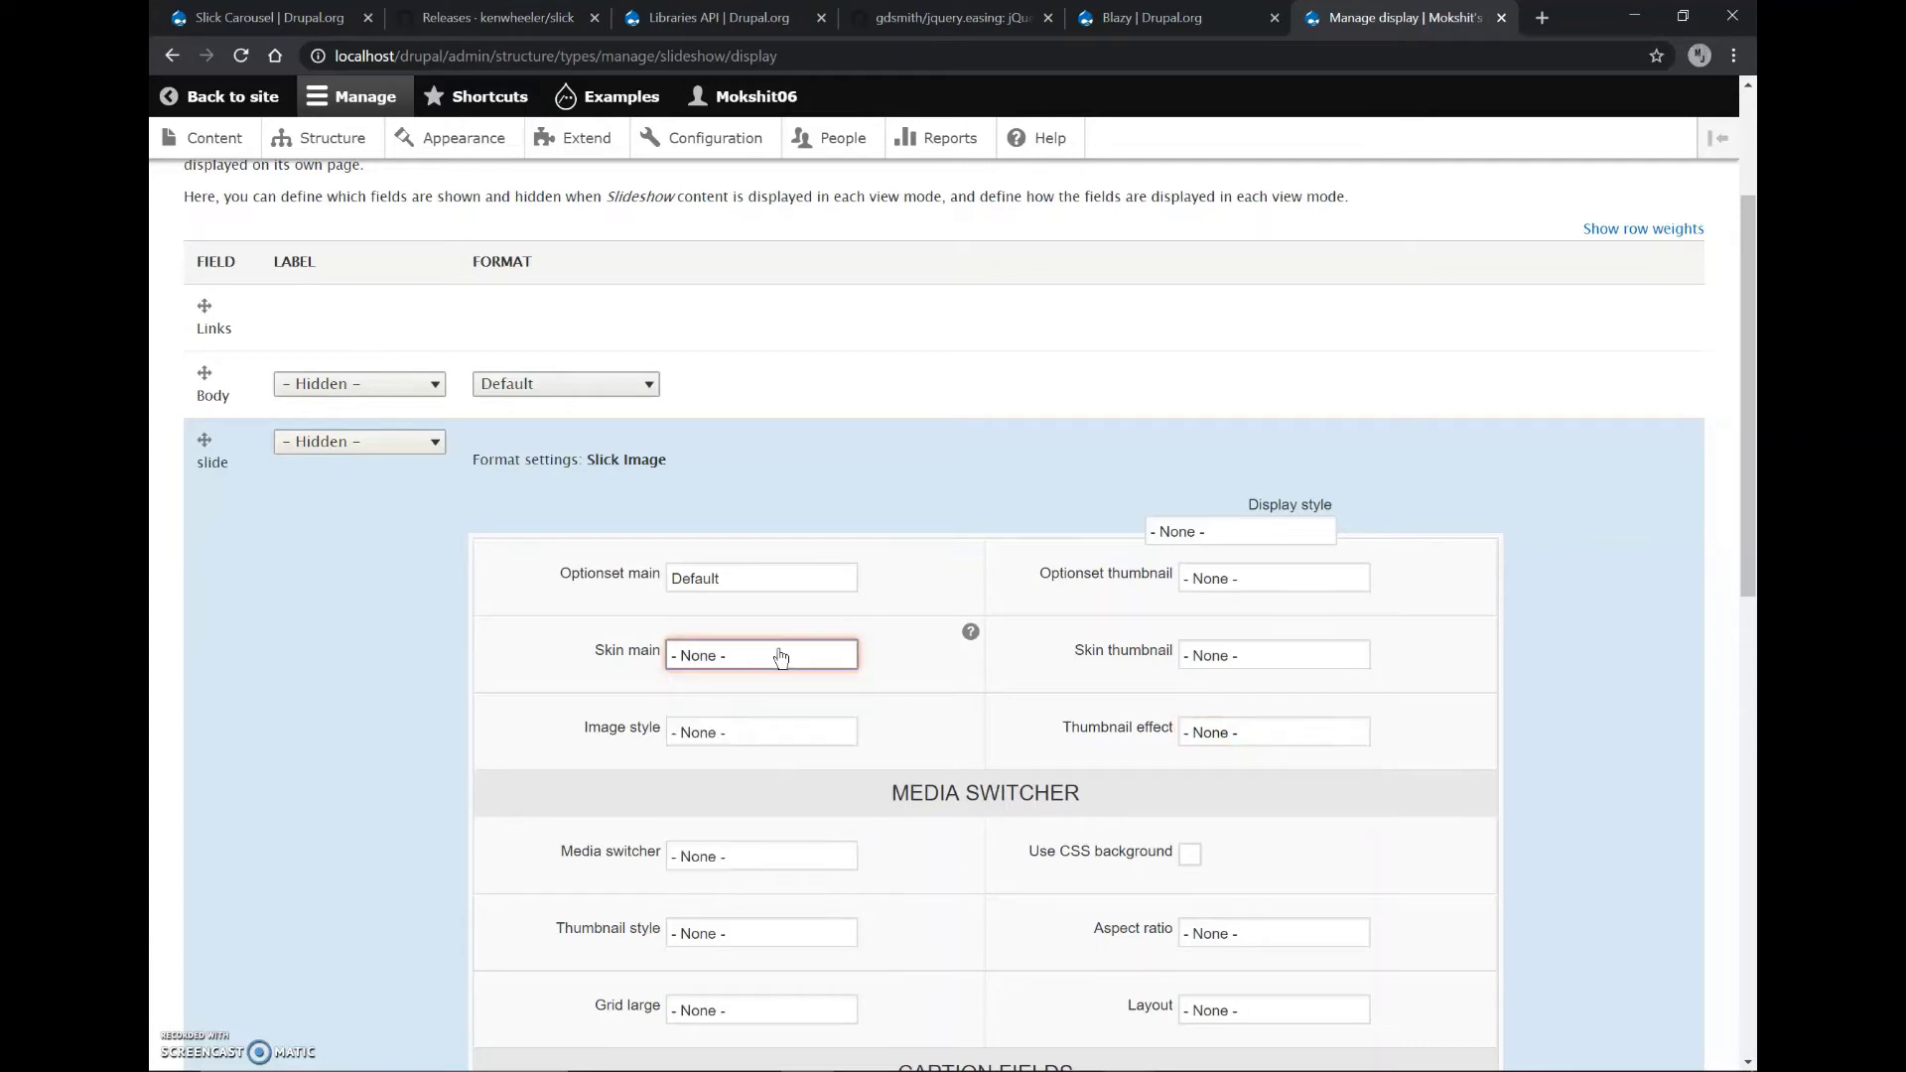
click(661, 669)
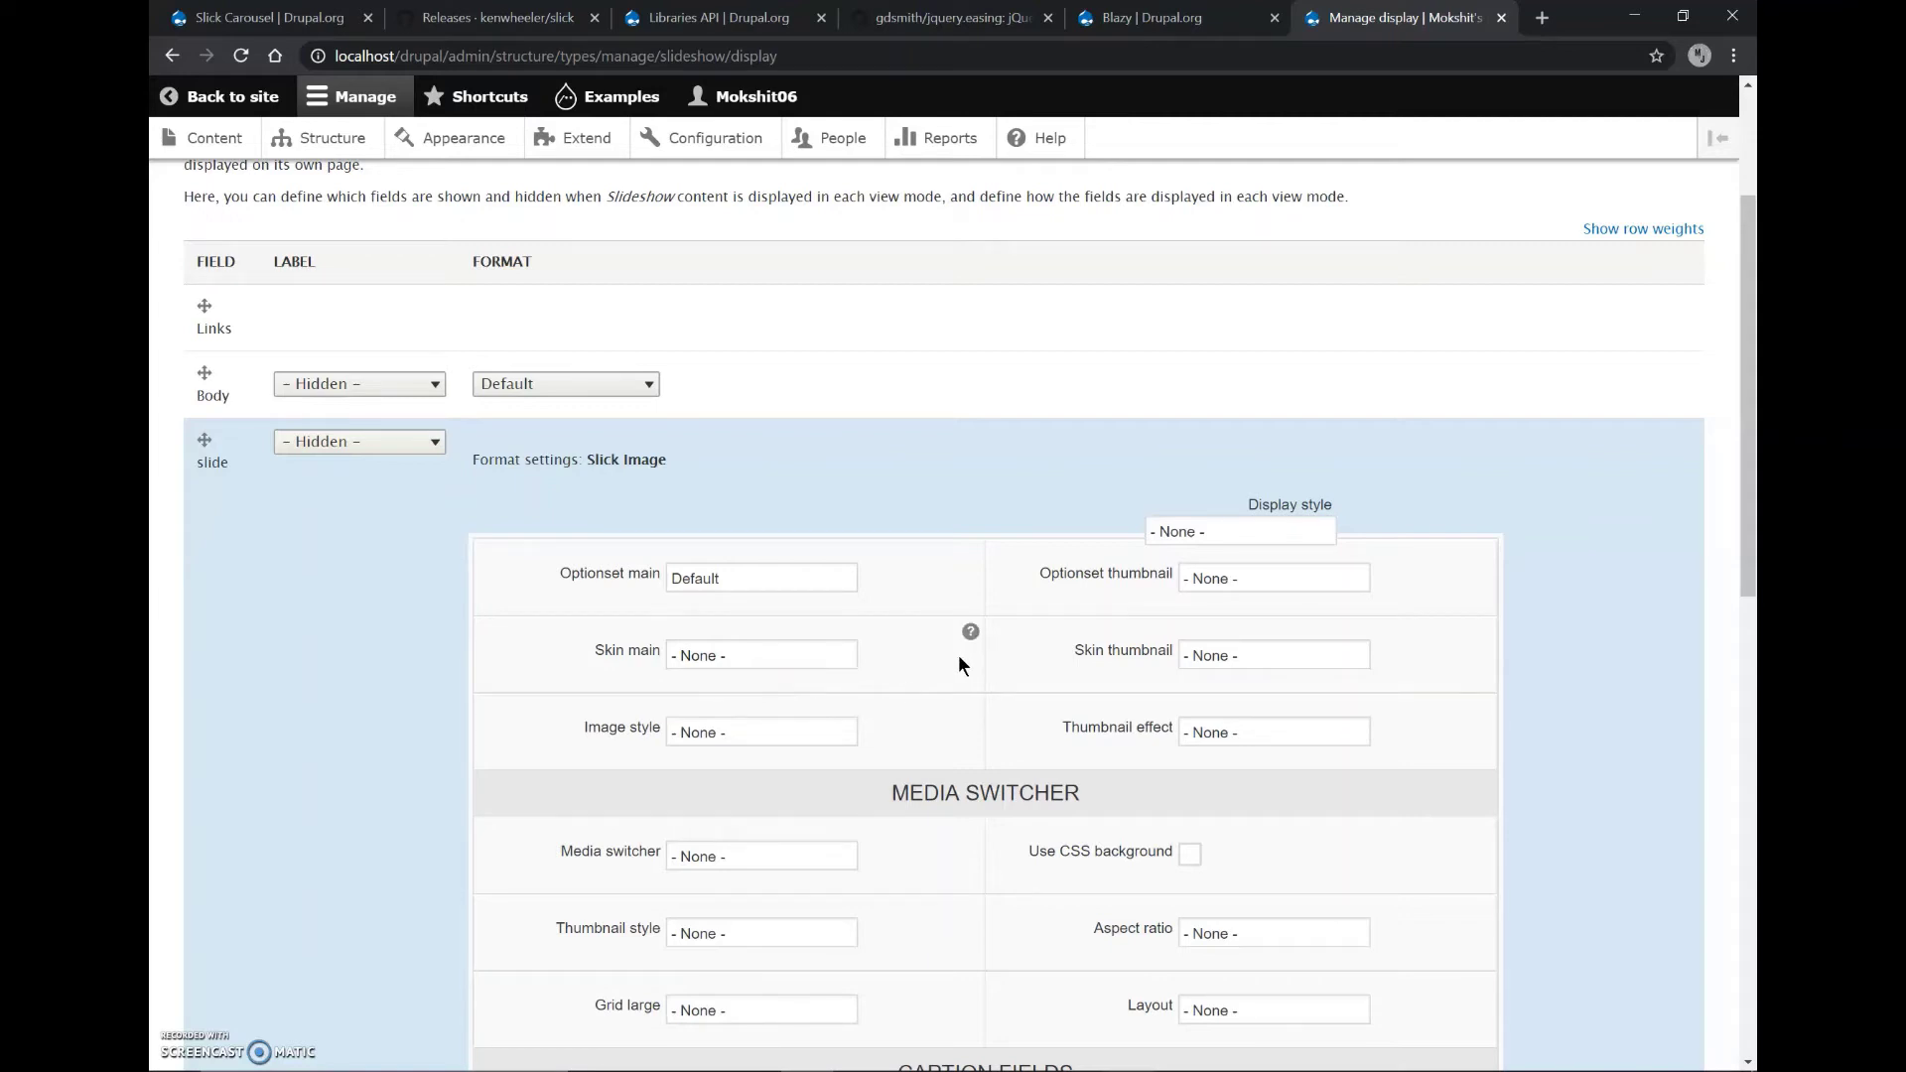
Set the Slick Image main skin to Classic
click(806, 657)
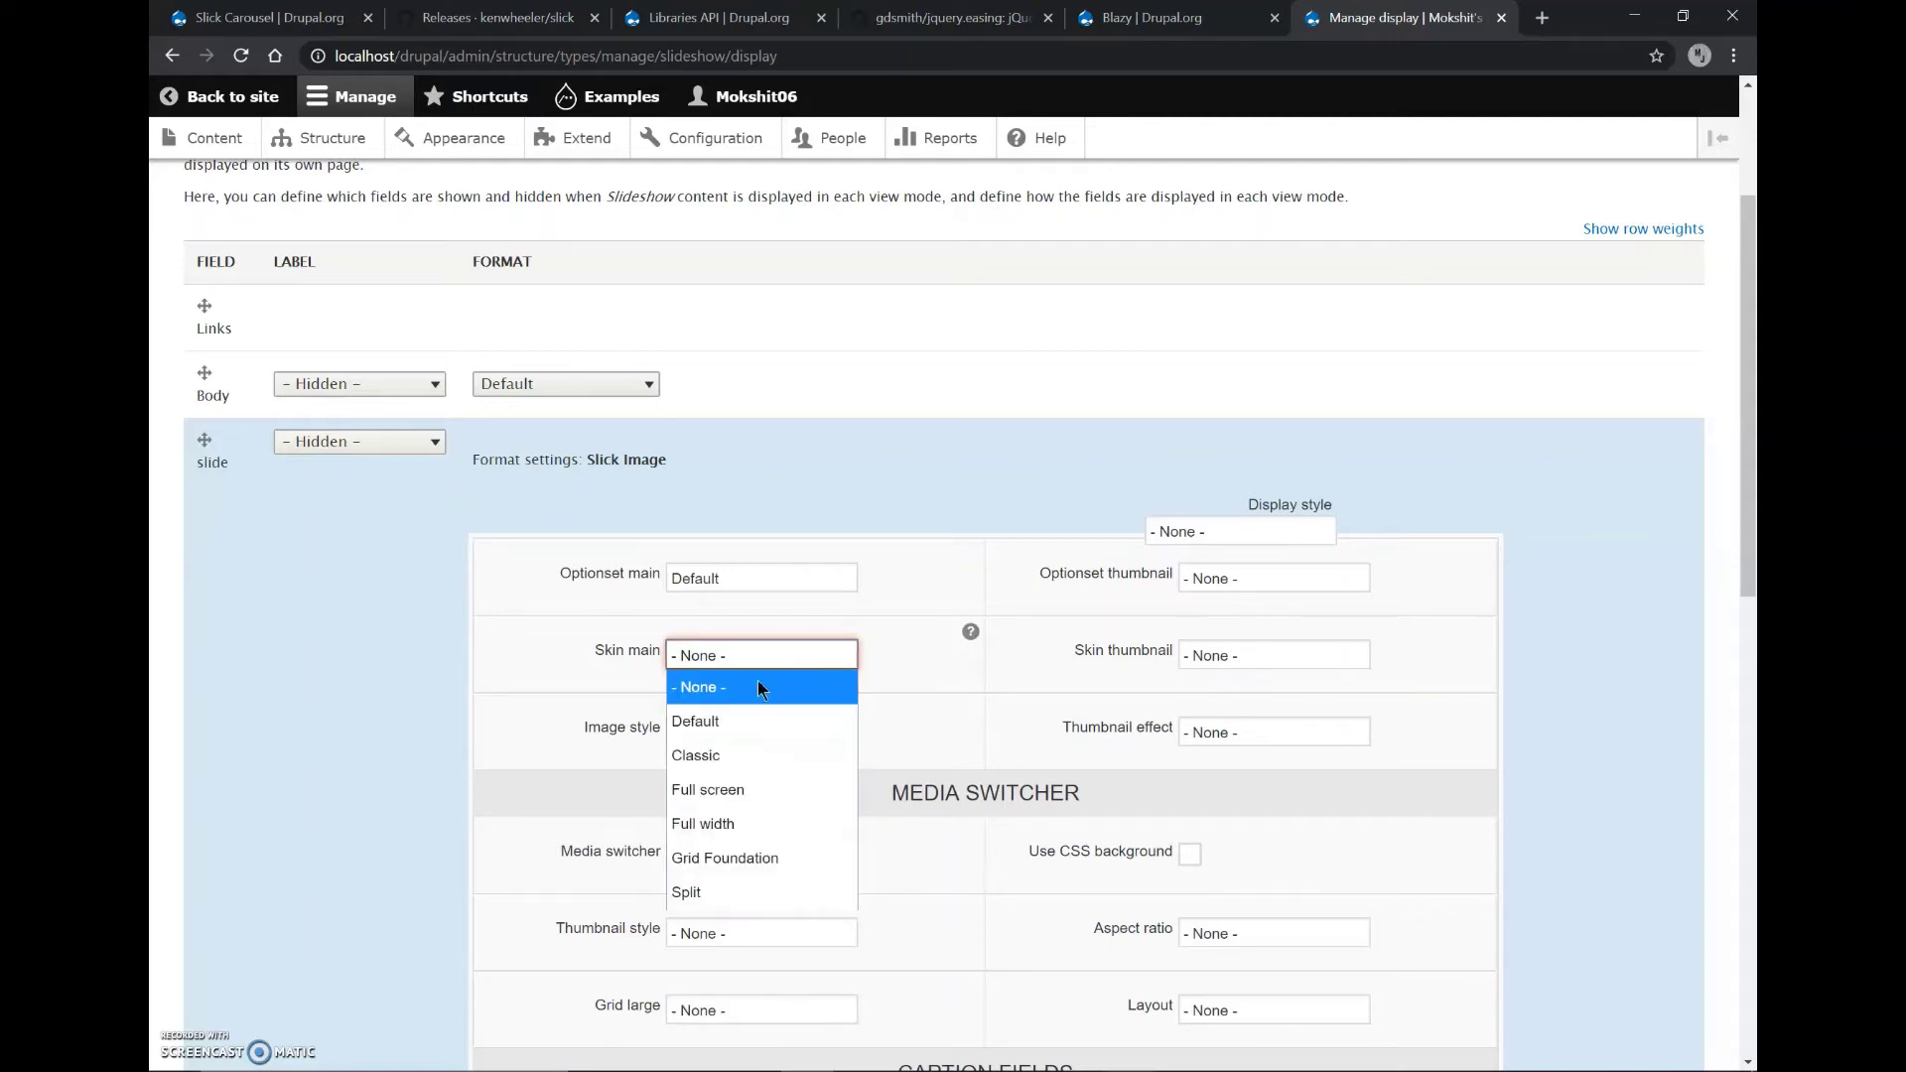
click(724, 754)
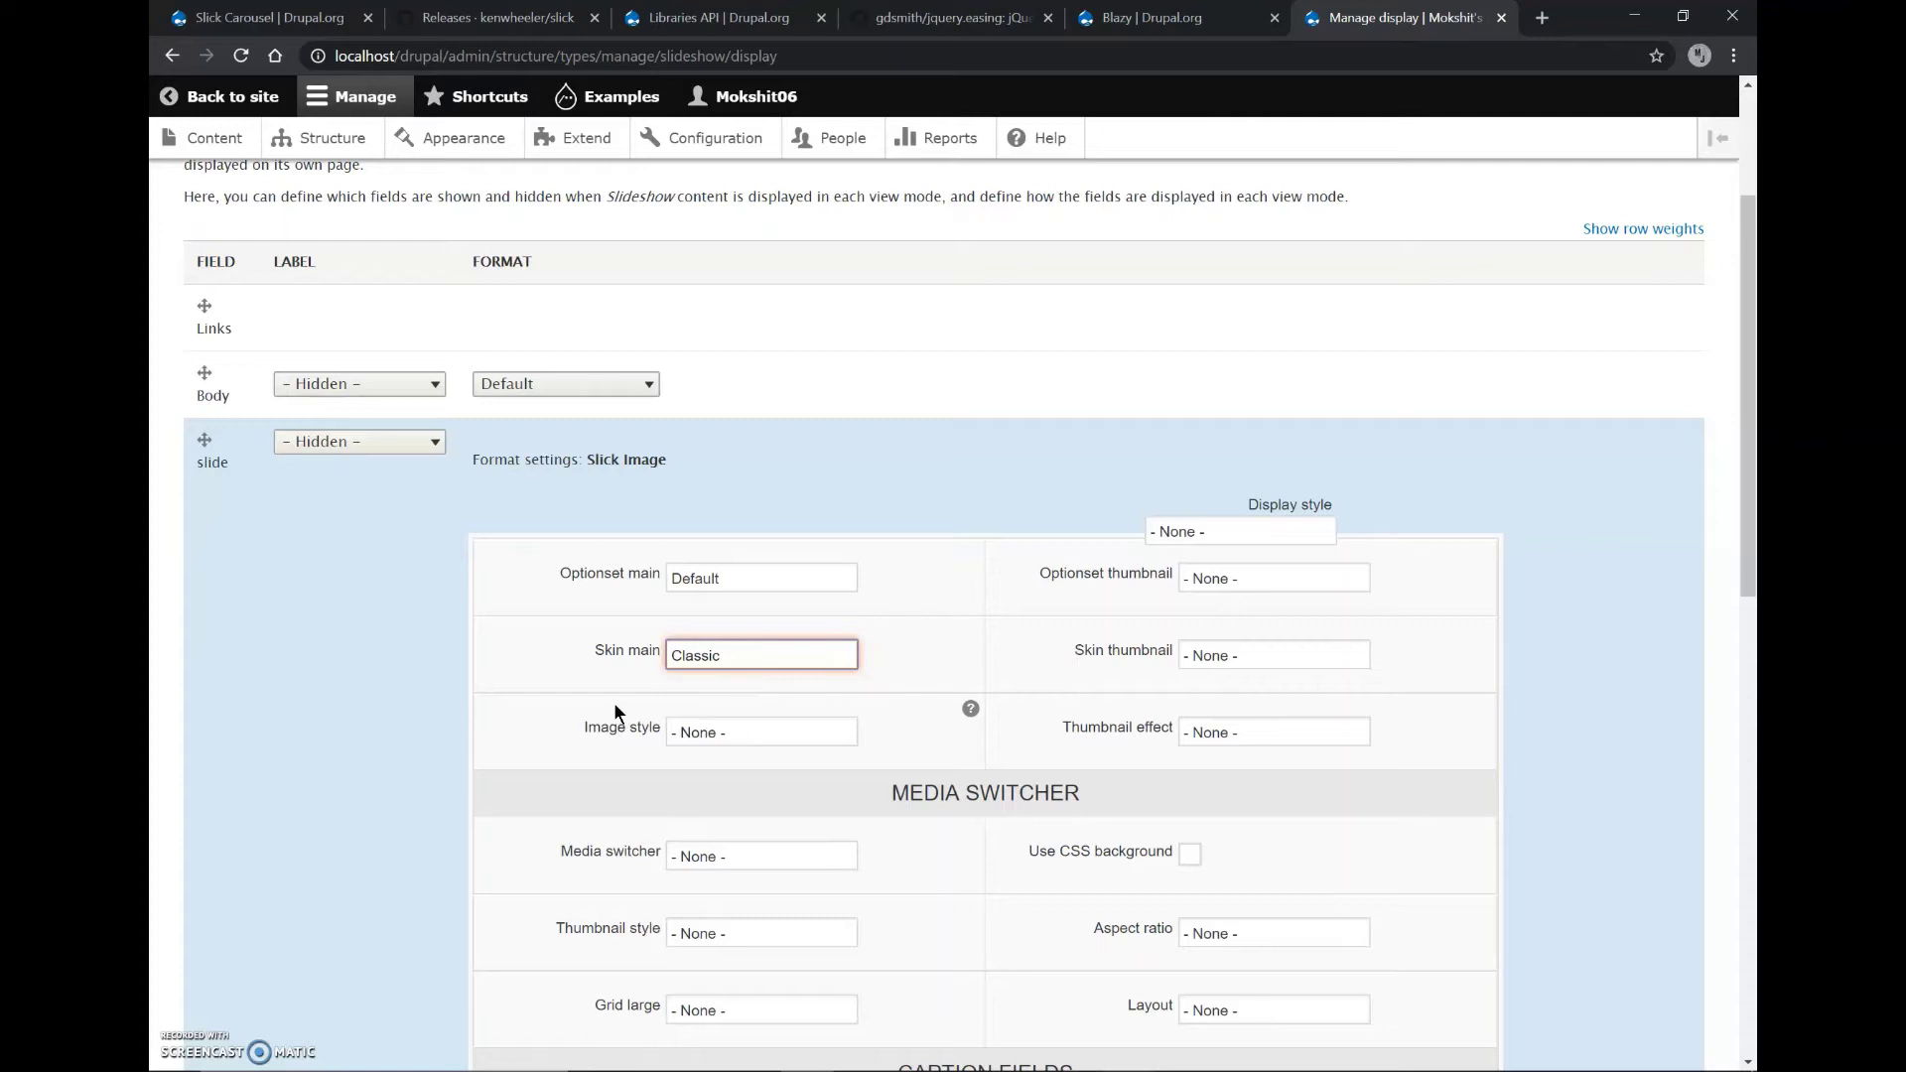
click(731, 657)
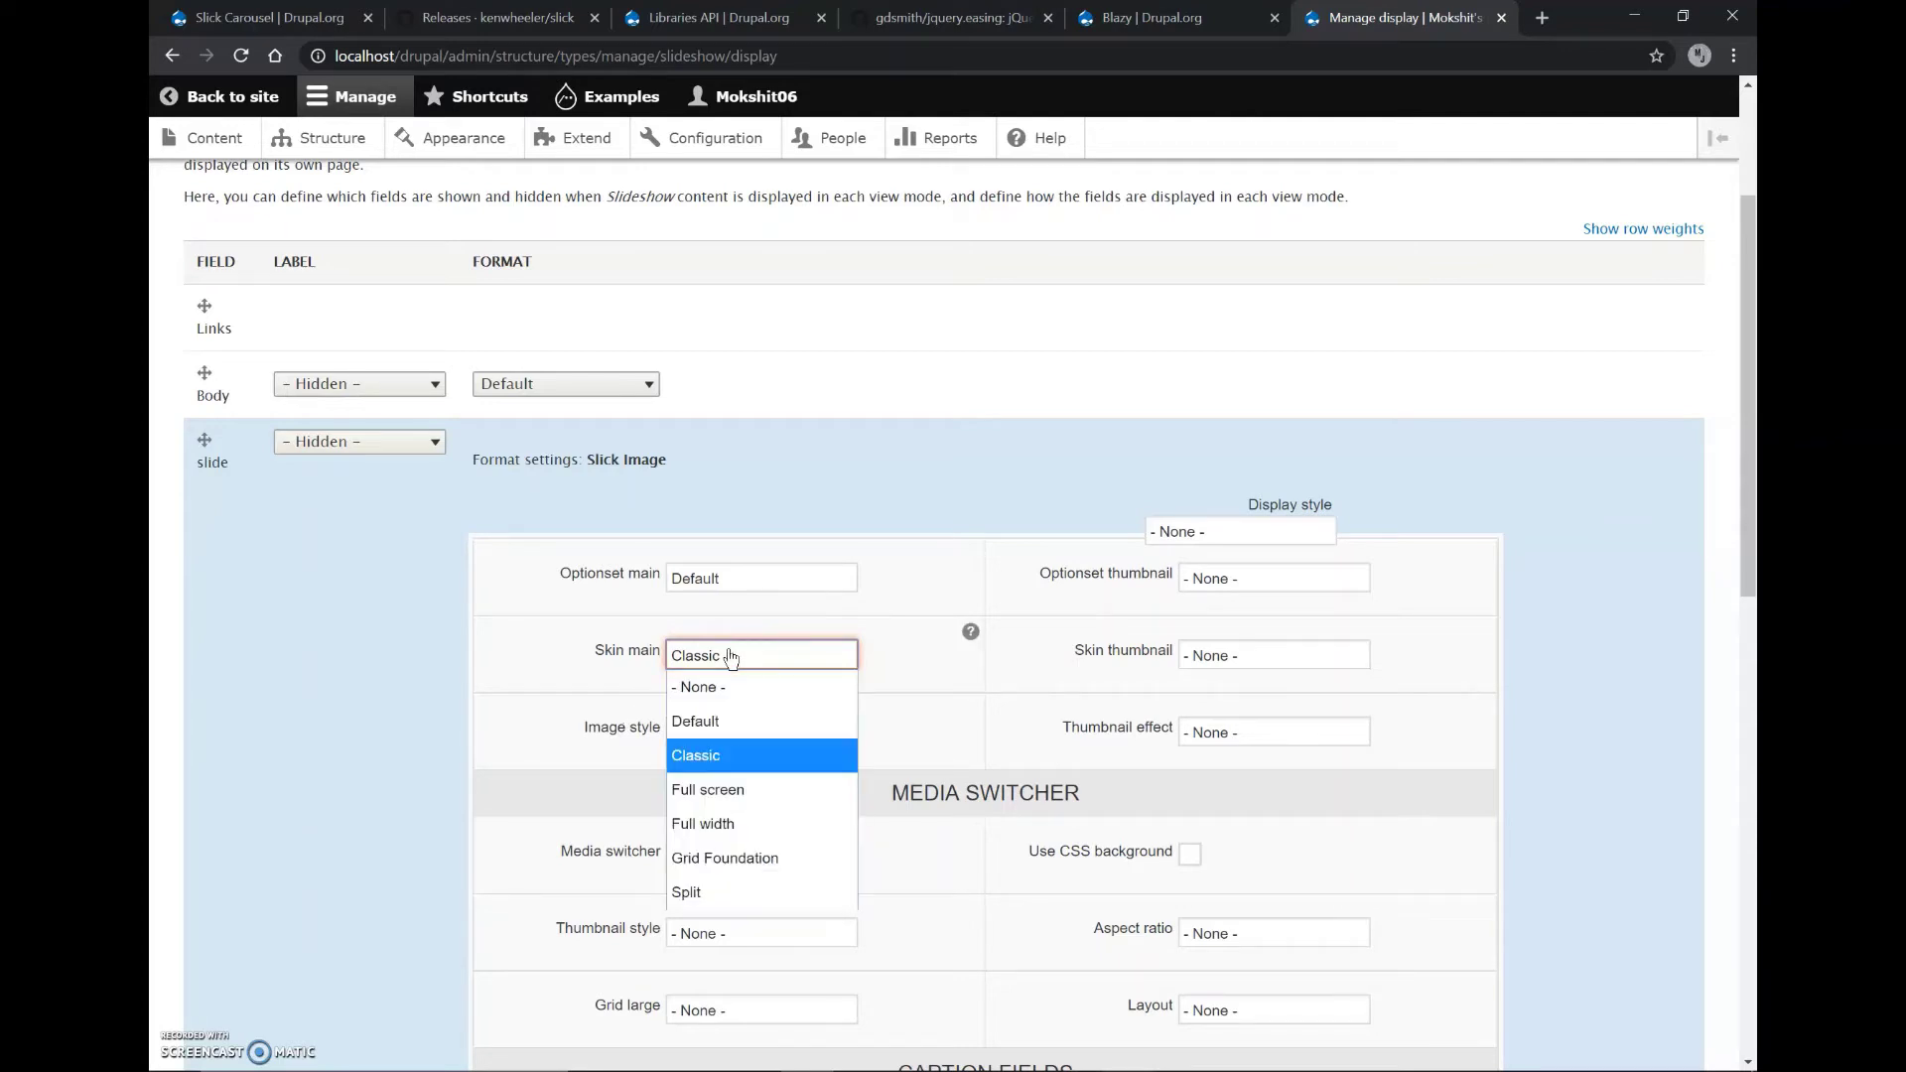
click(699, 793)
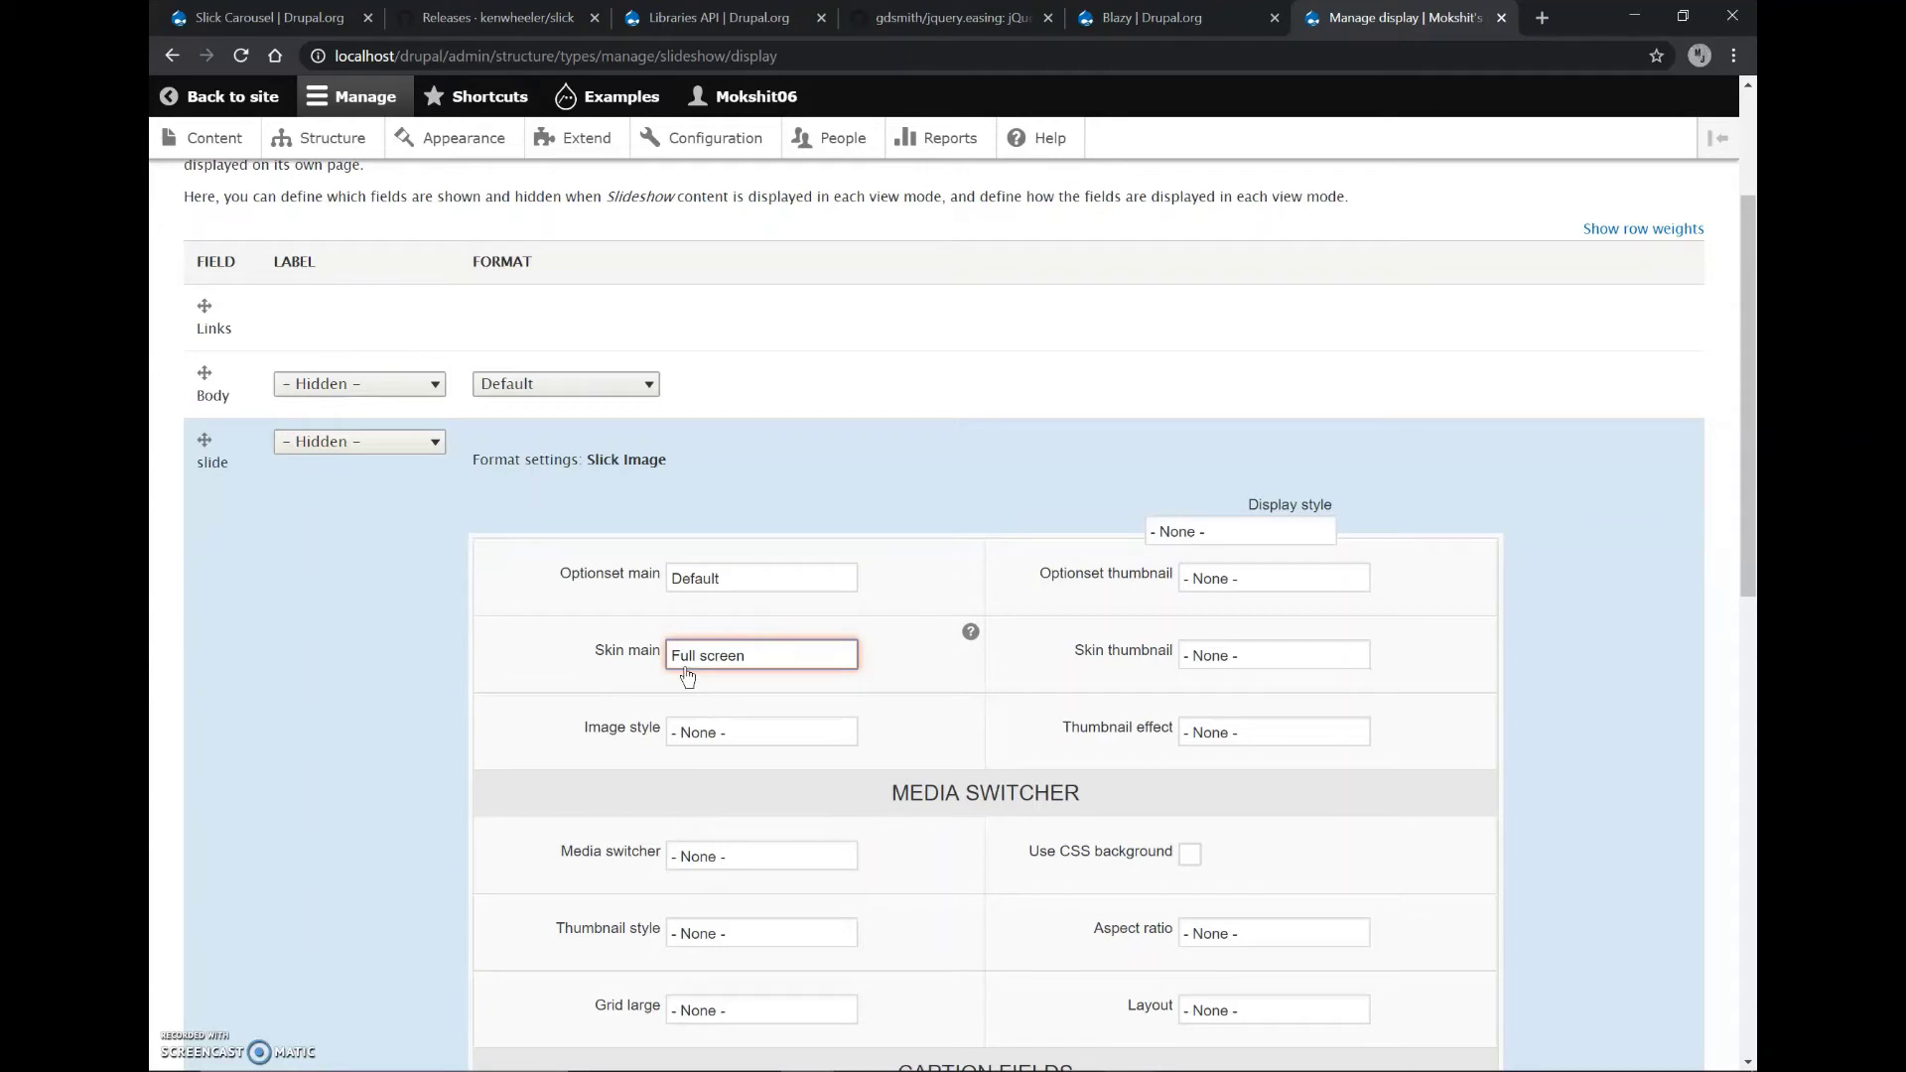
click(689, 668)
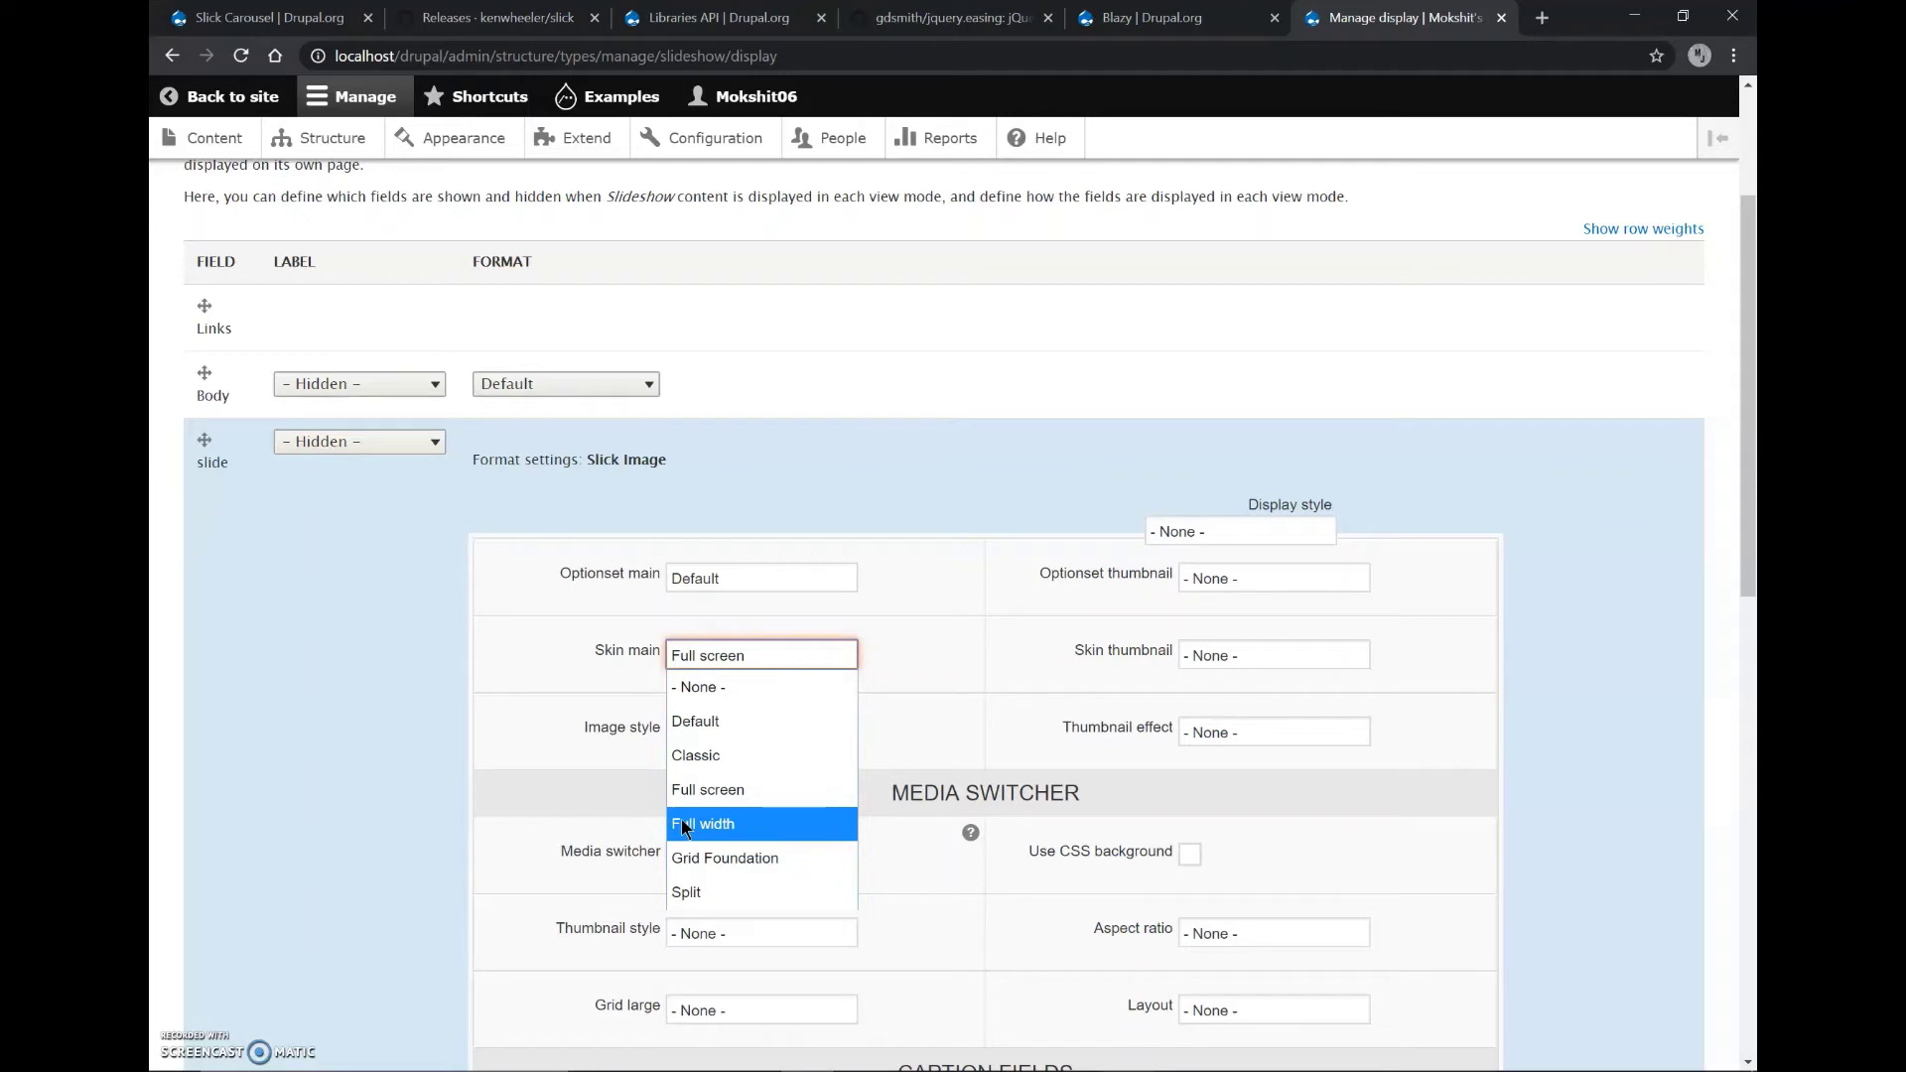
click(699, 761)
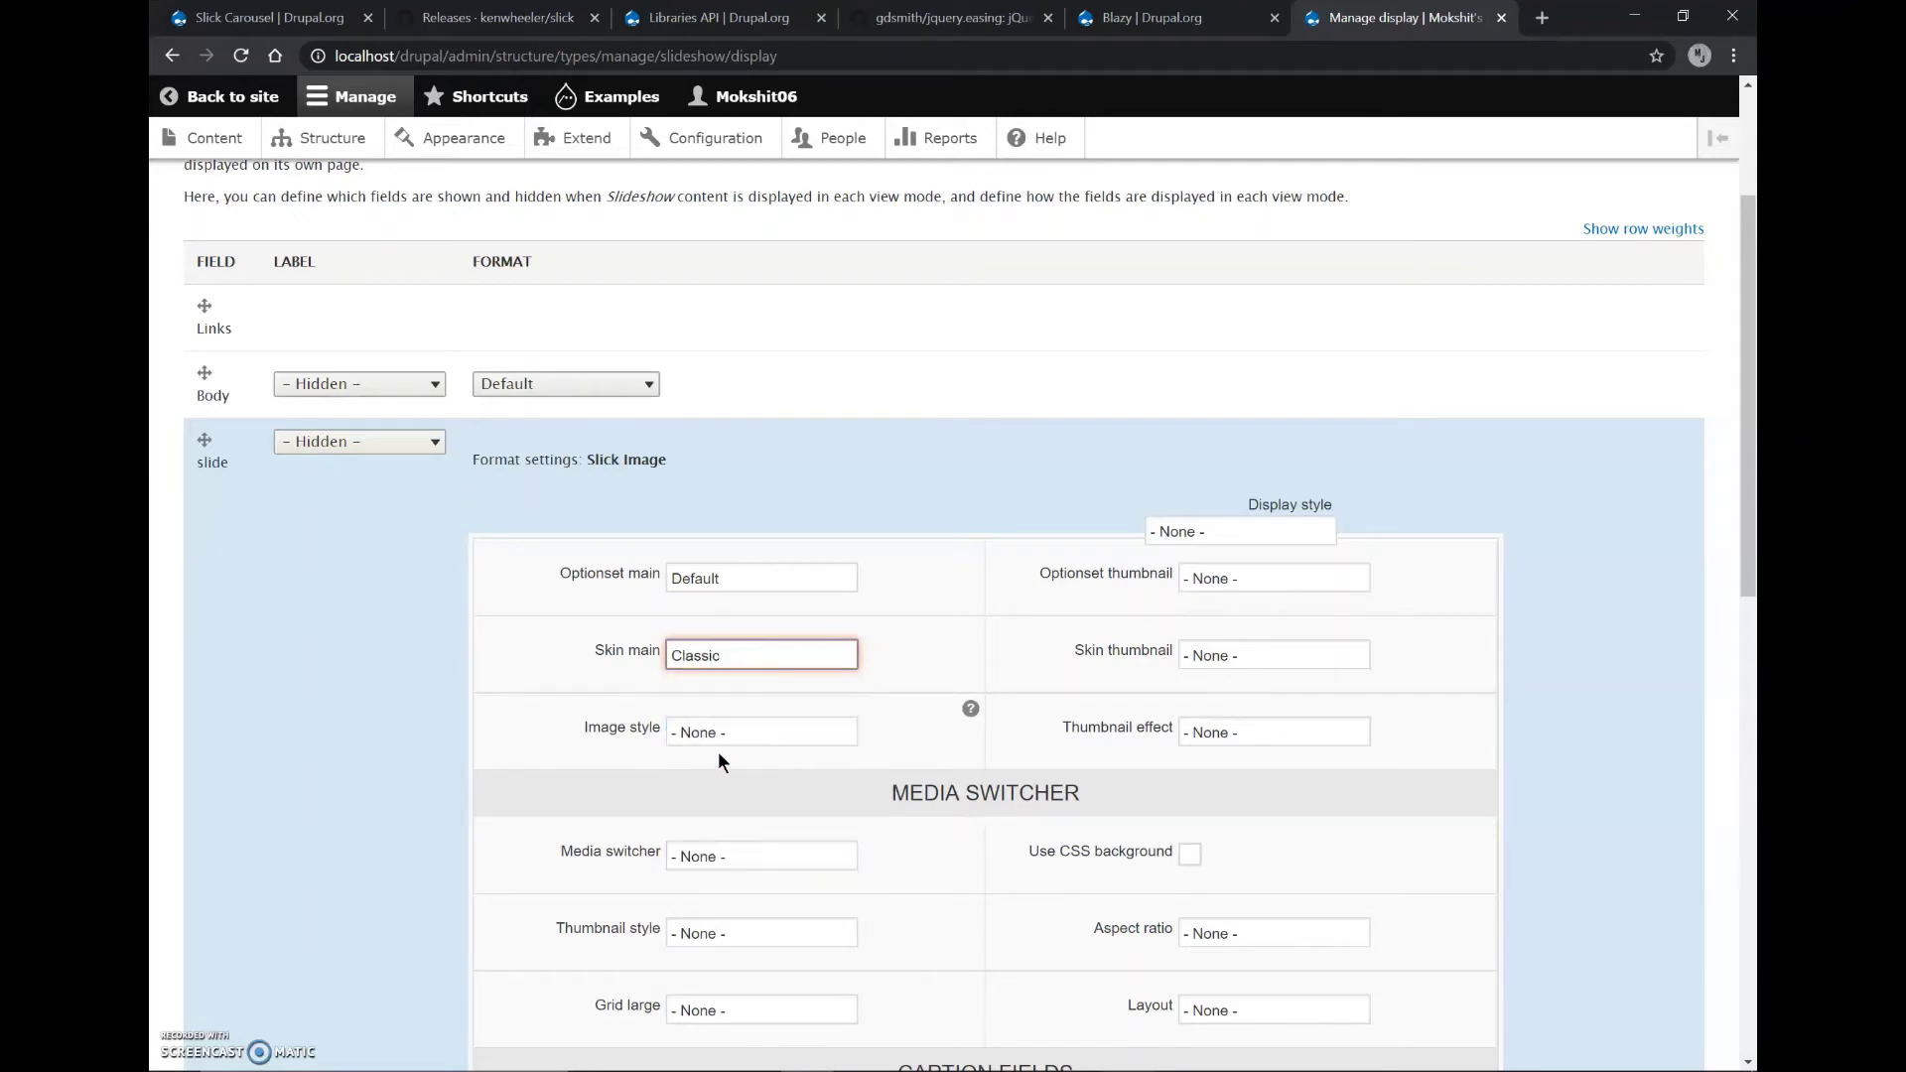
Keep image style at None and set the thumbnail effect to Hoverable
click(772, 740)
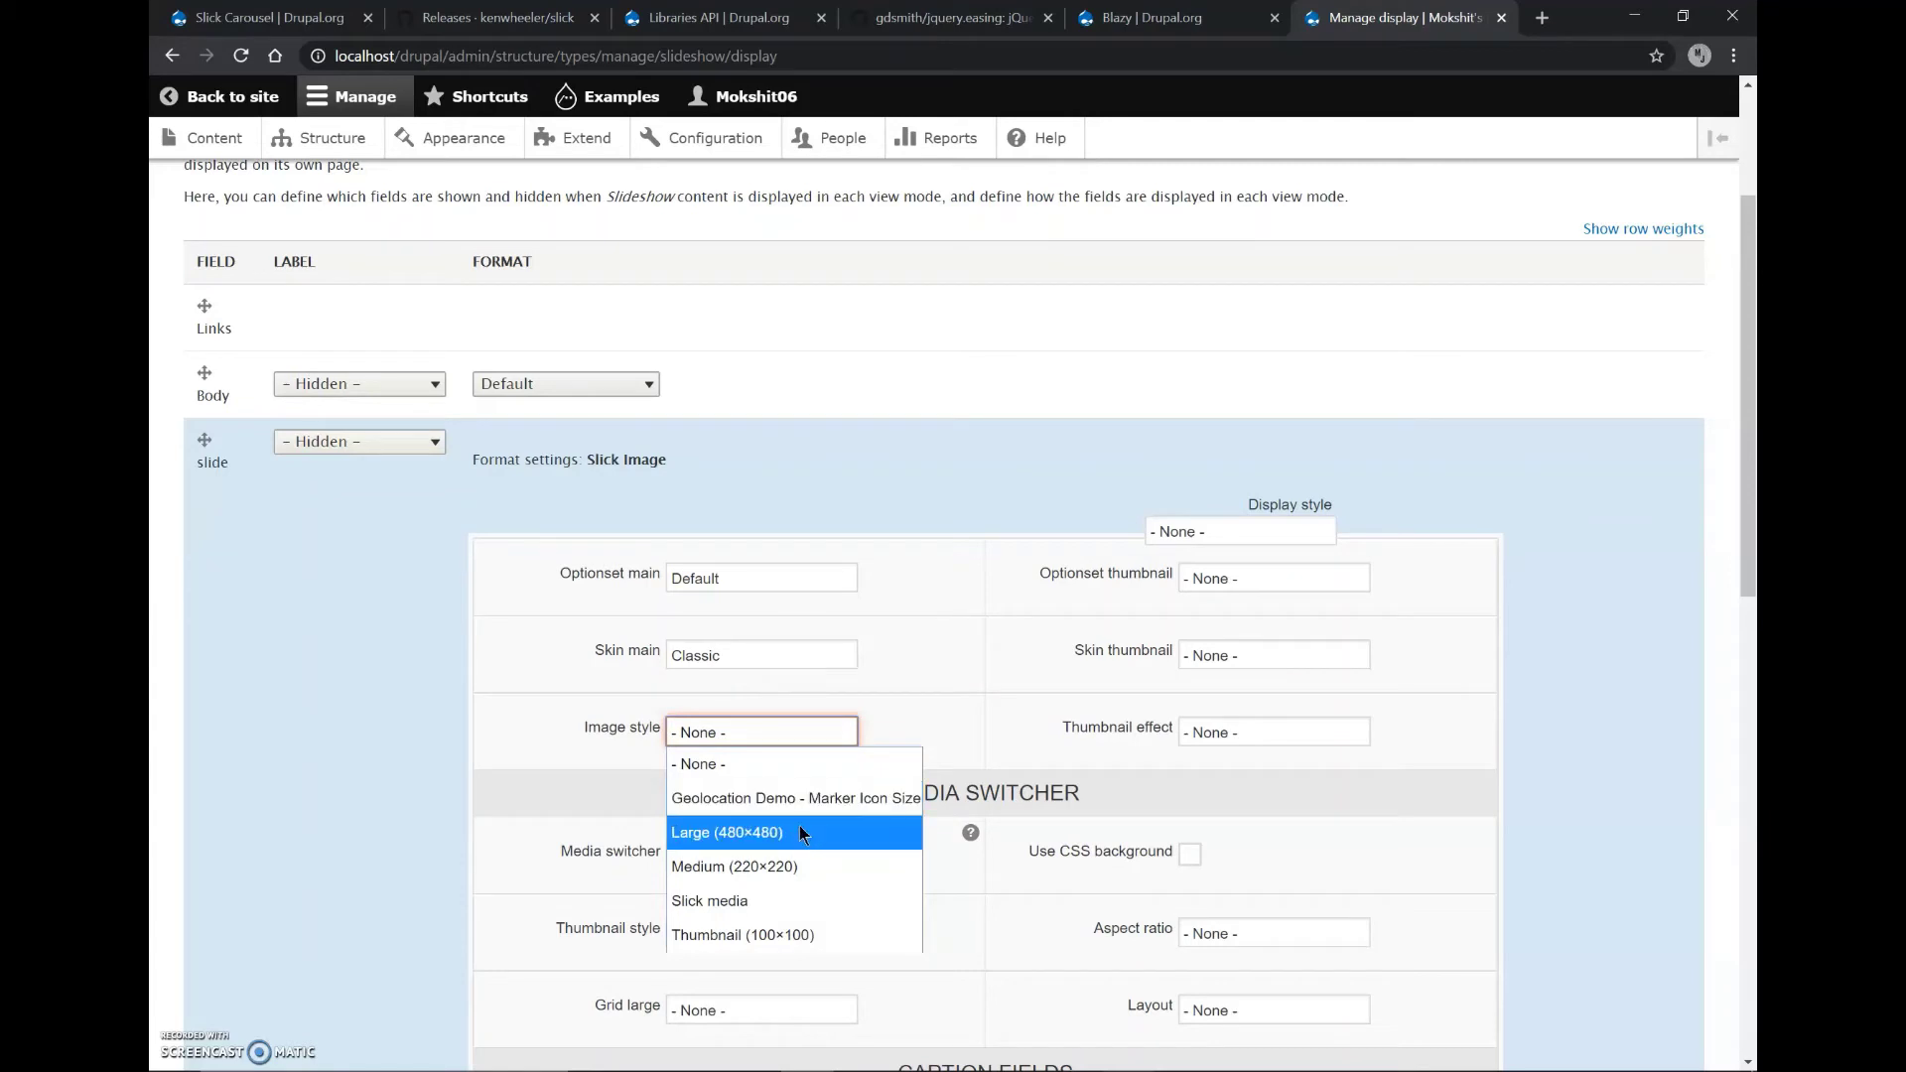
click(760, 764)
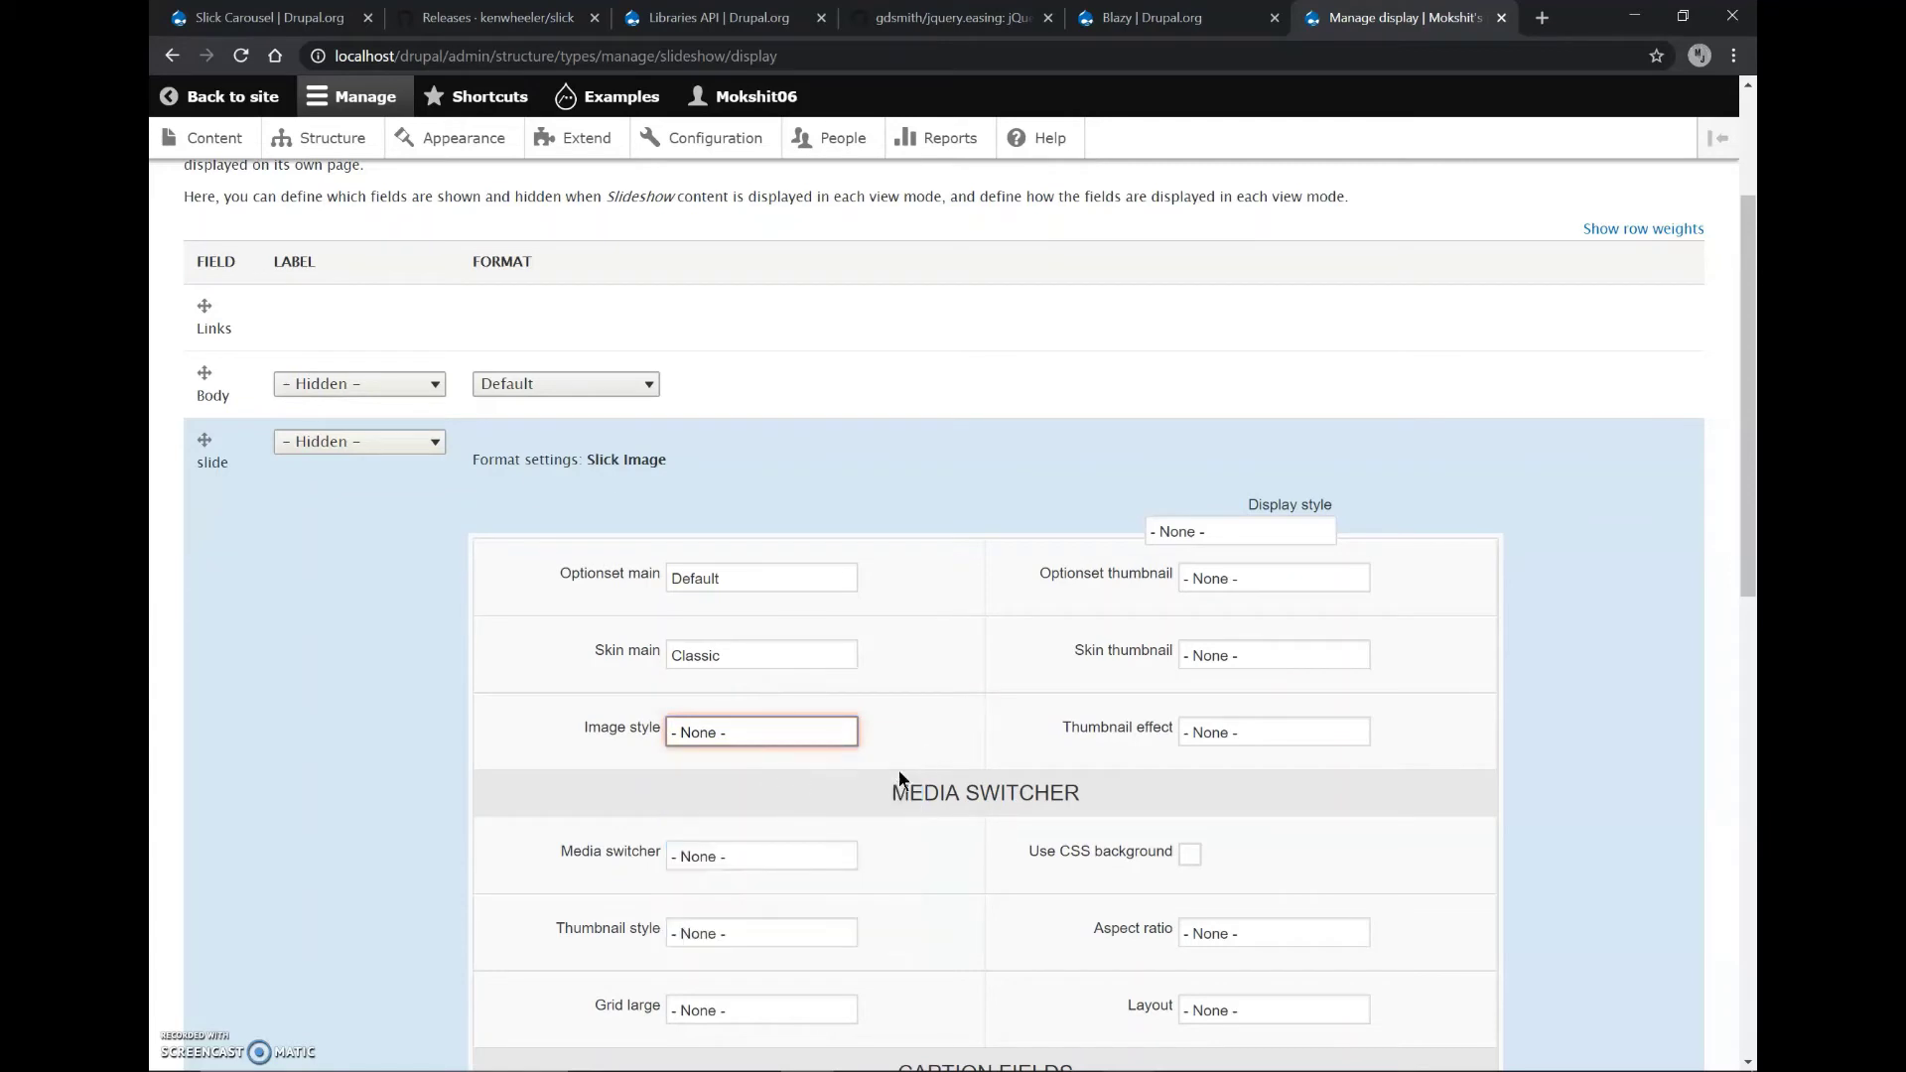
click(1258, 729)
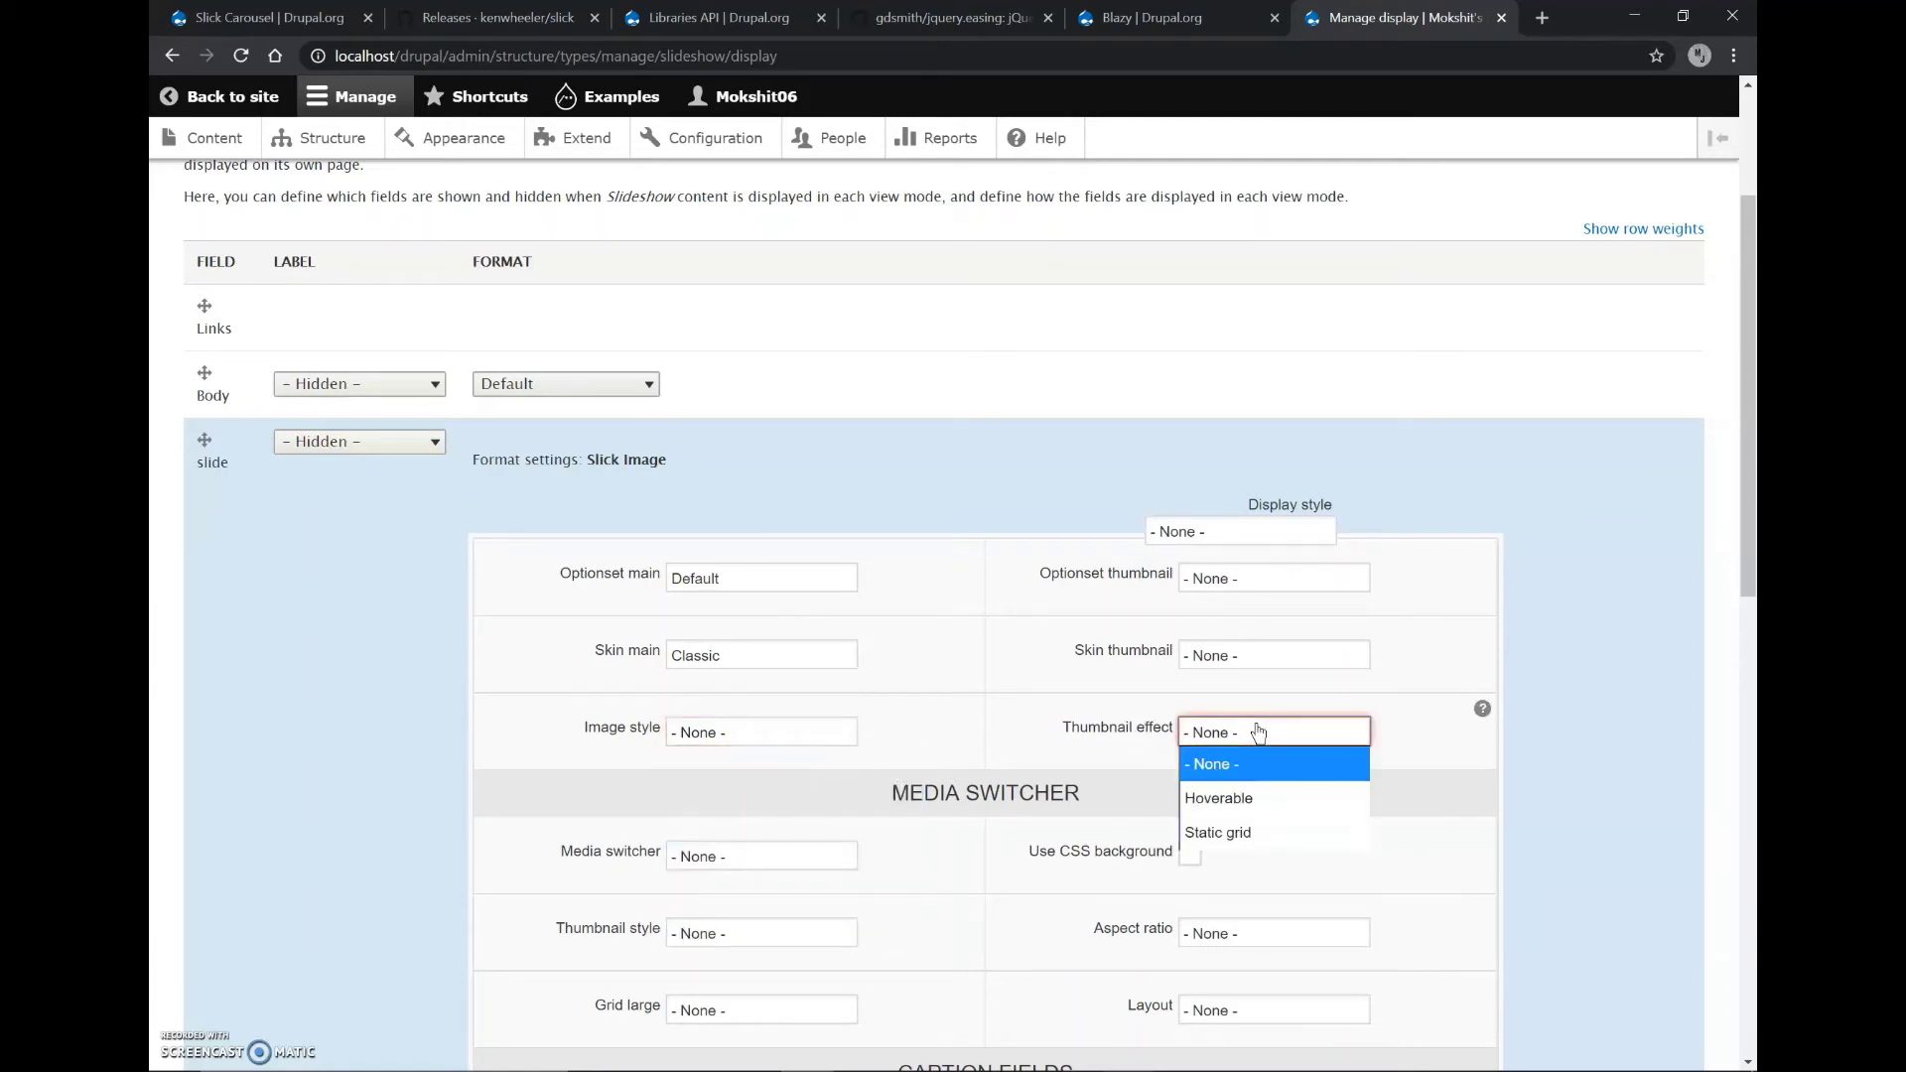
click(1226, 799)
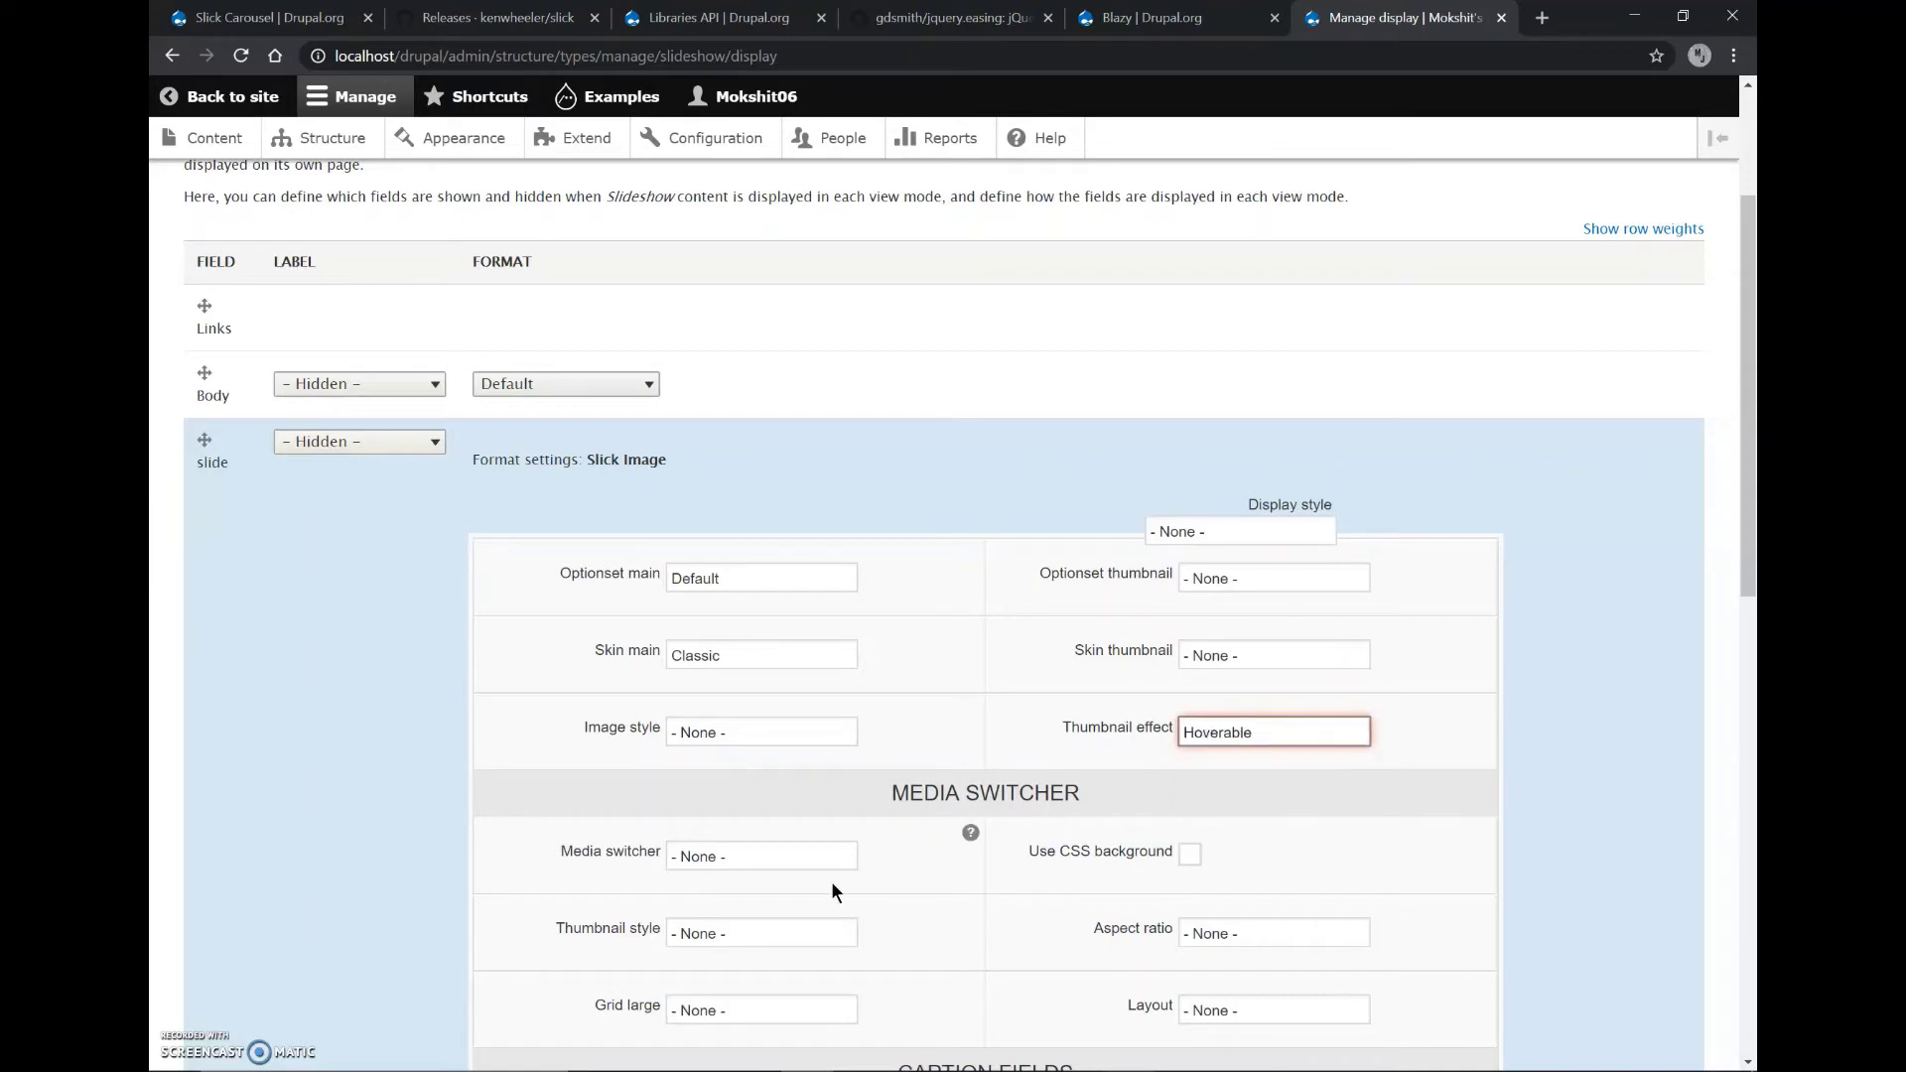
scroll(832, 891, down, 1)
click(760, 734)
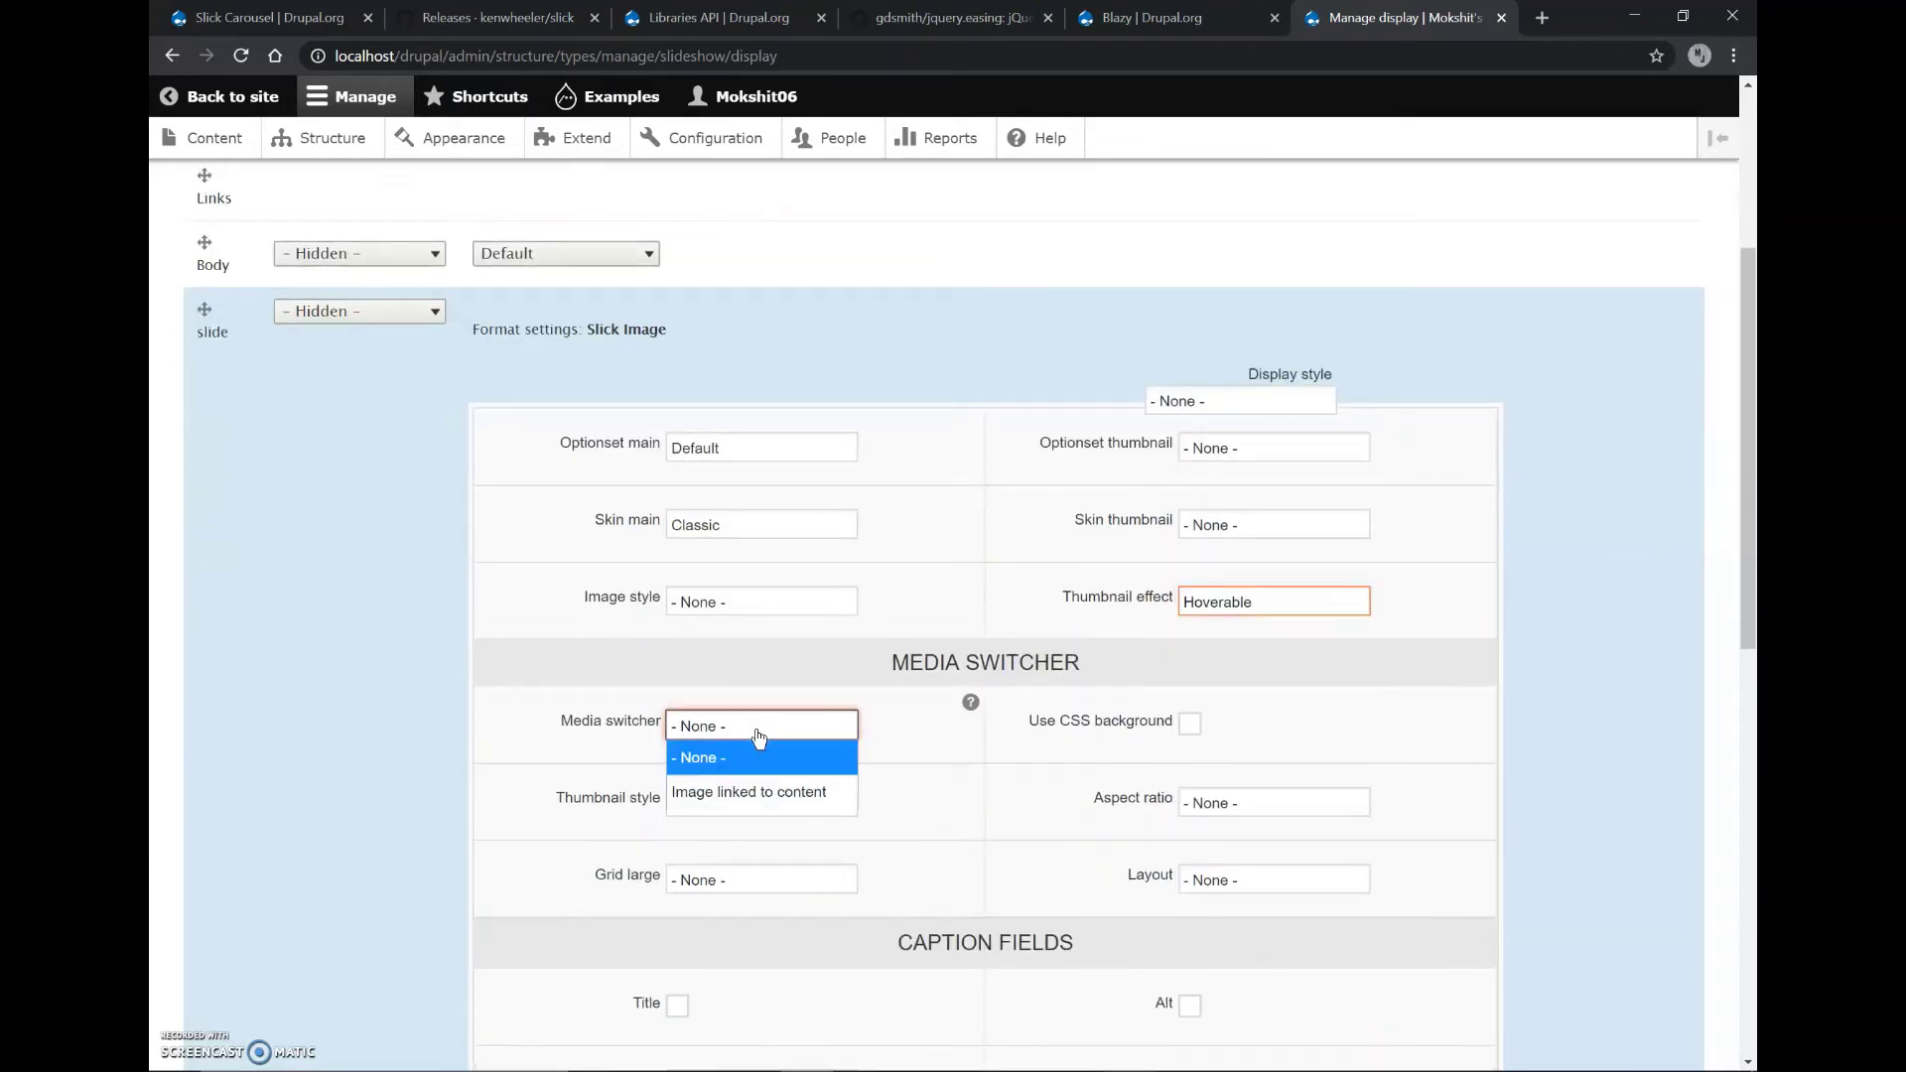
click(756, 760)
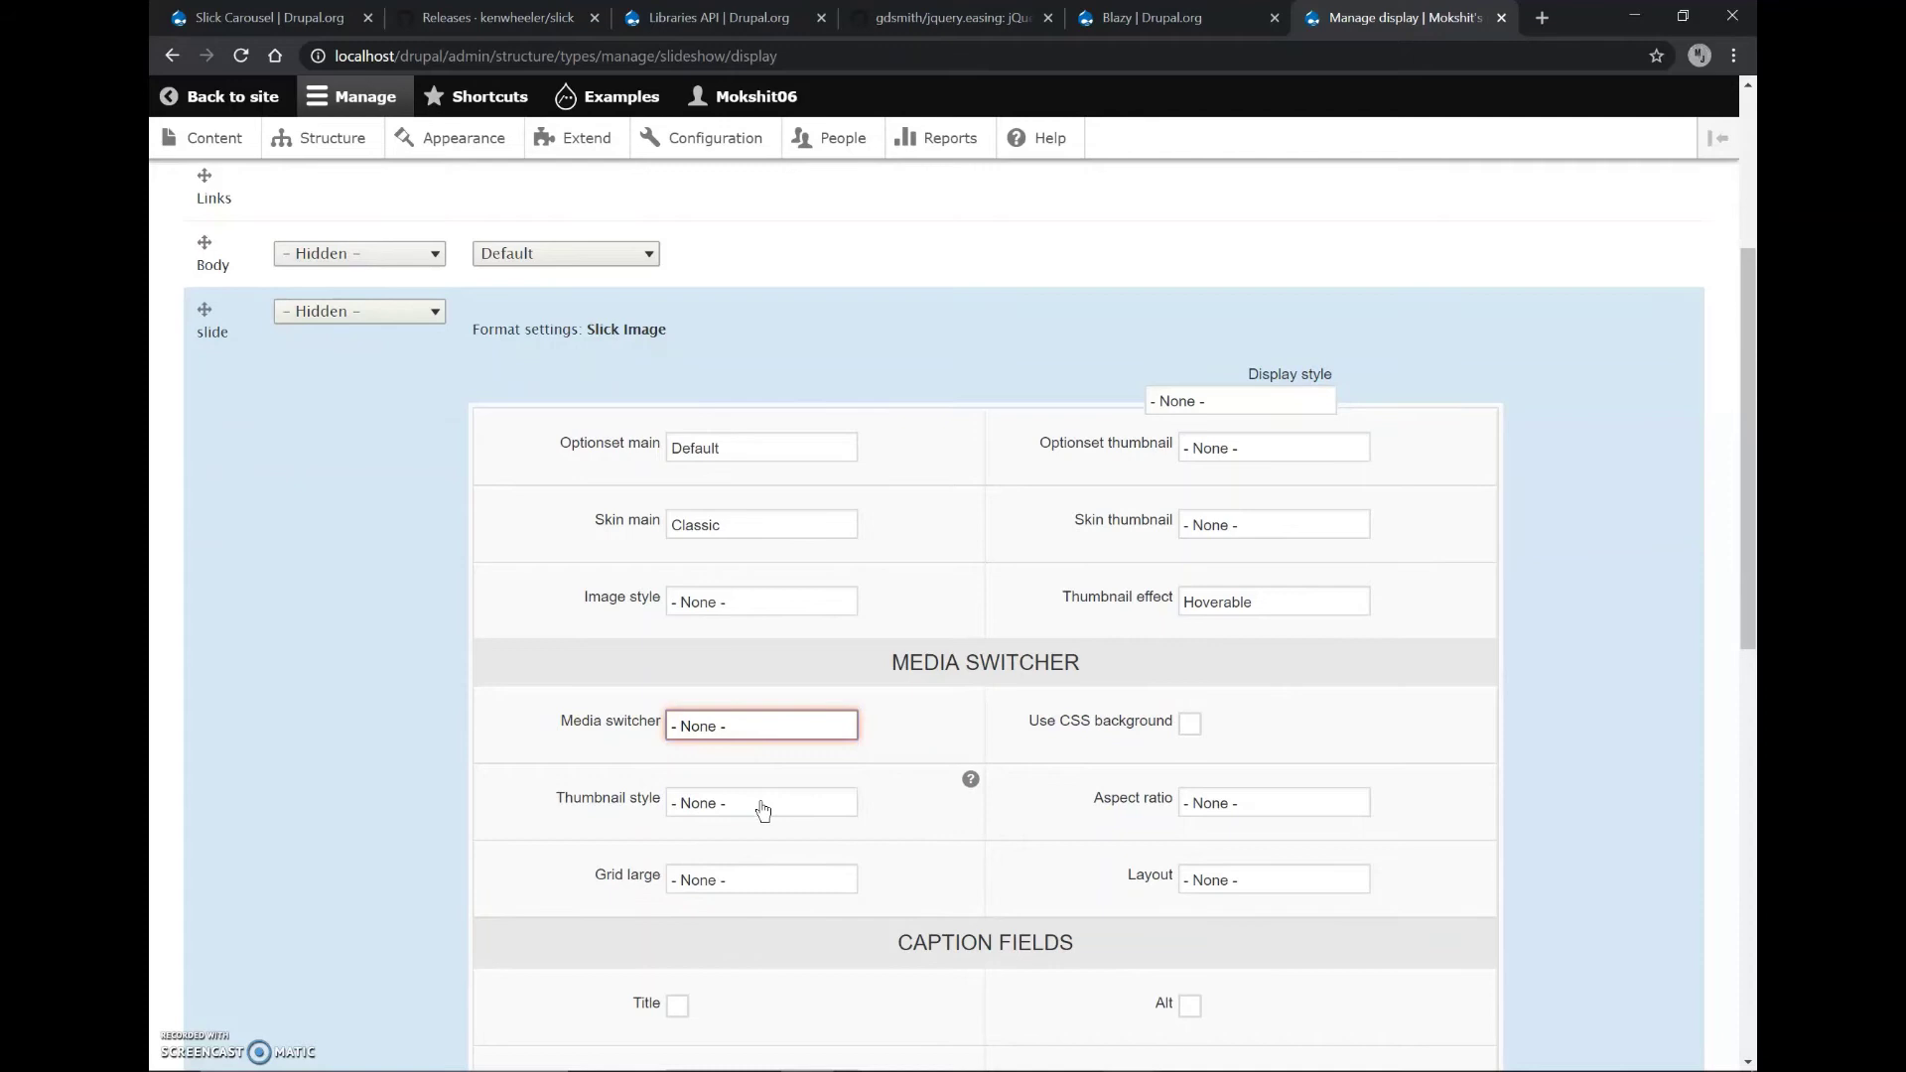
click(761, 806)
click(762, 808)
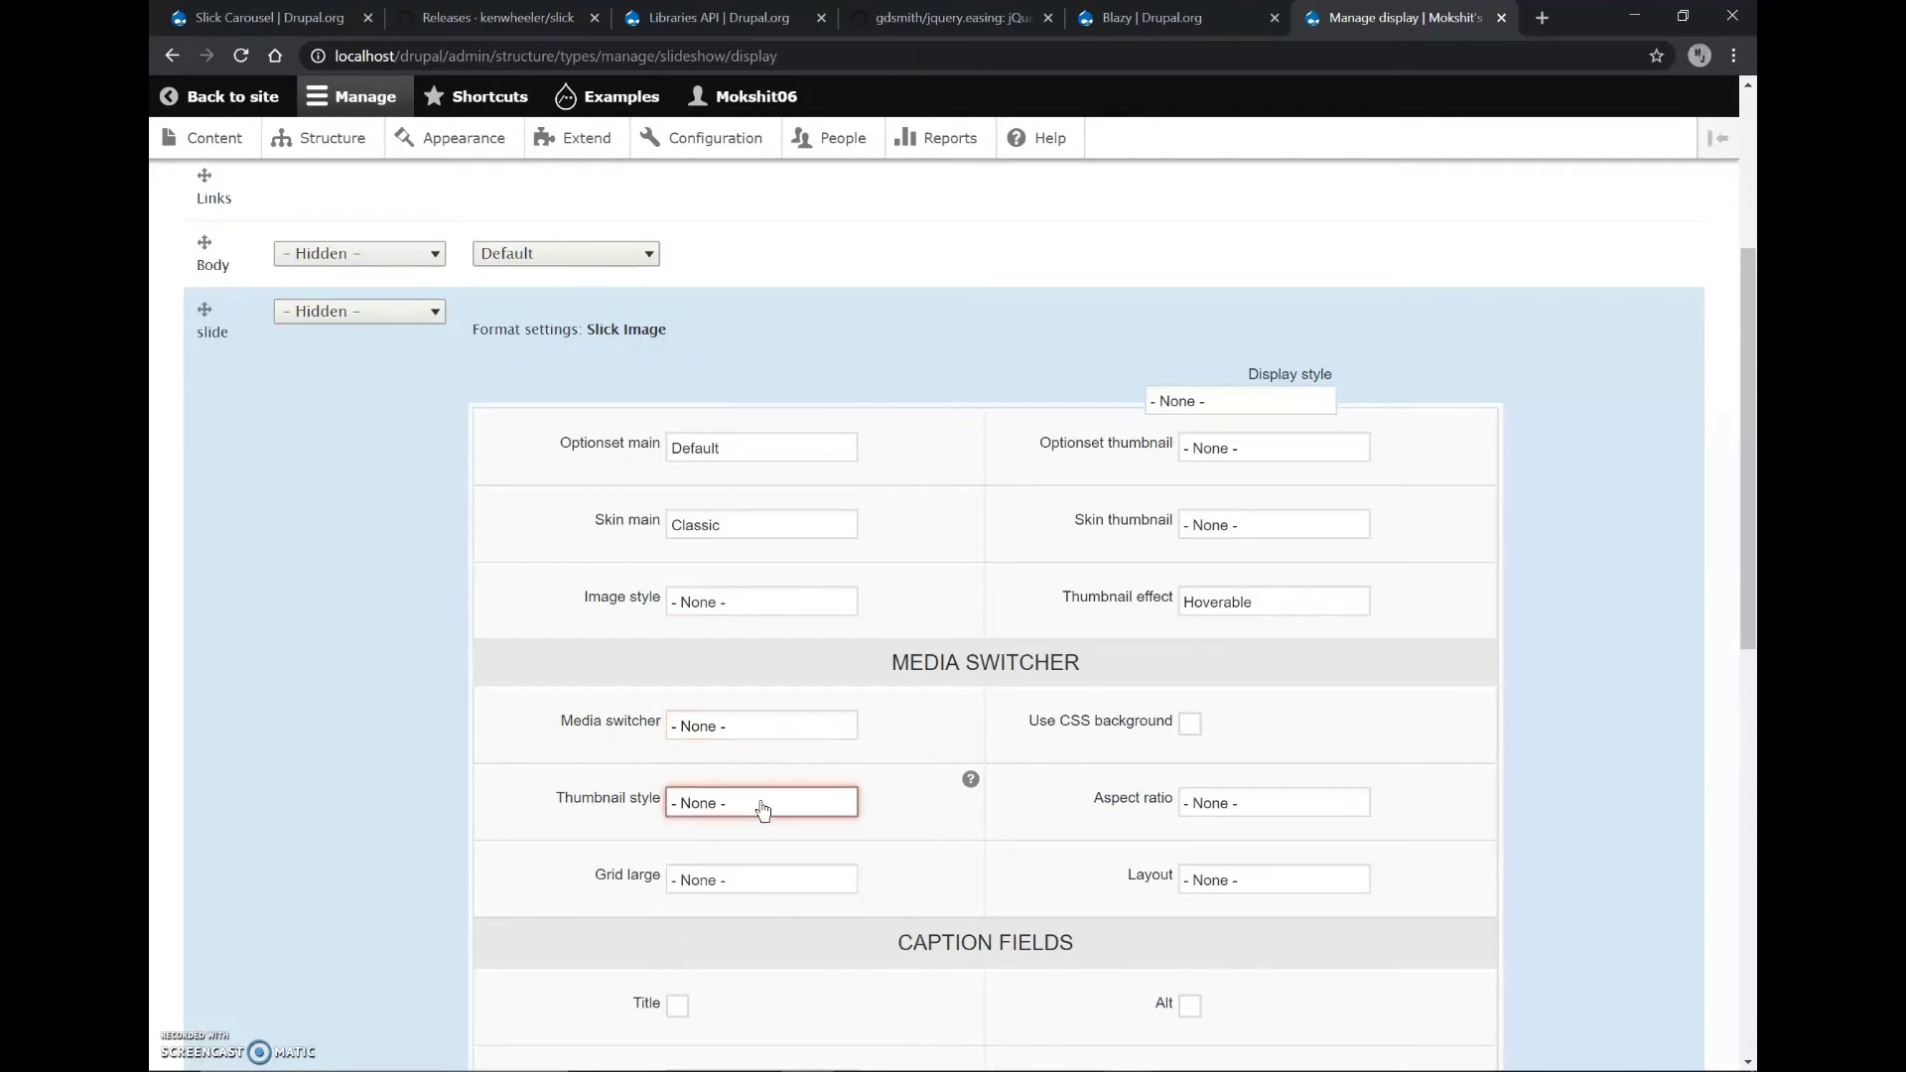
click(733, 879)
click(732, 880)
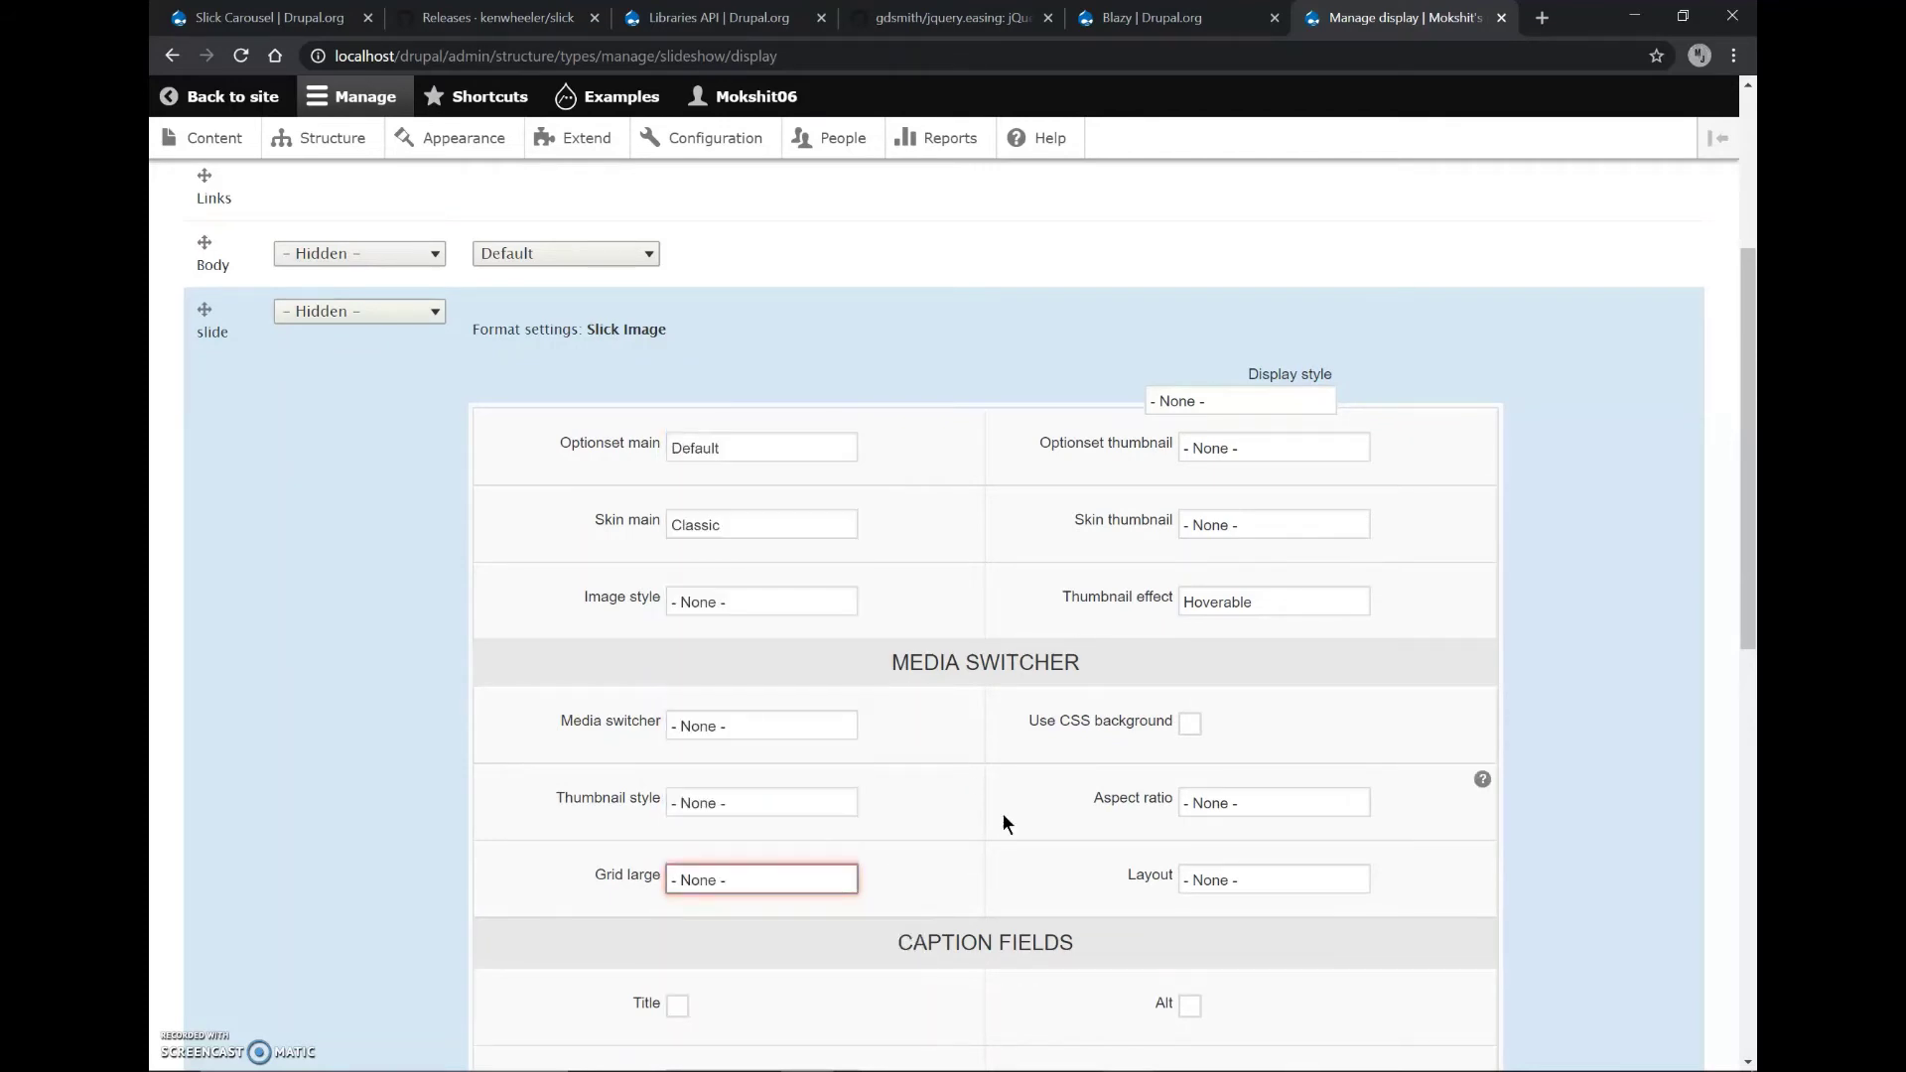
click(1200, 807)
click(1200, 807)
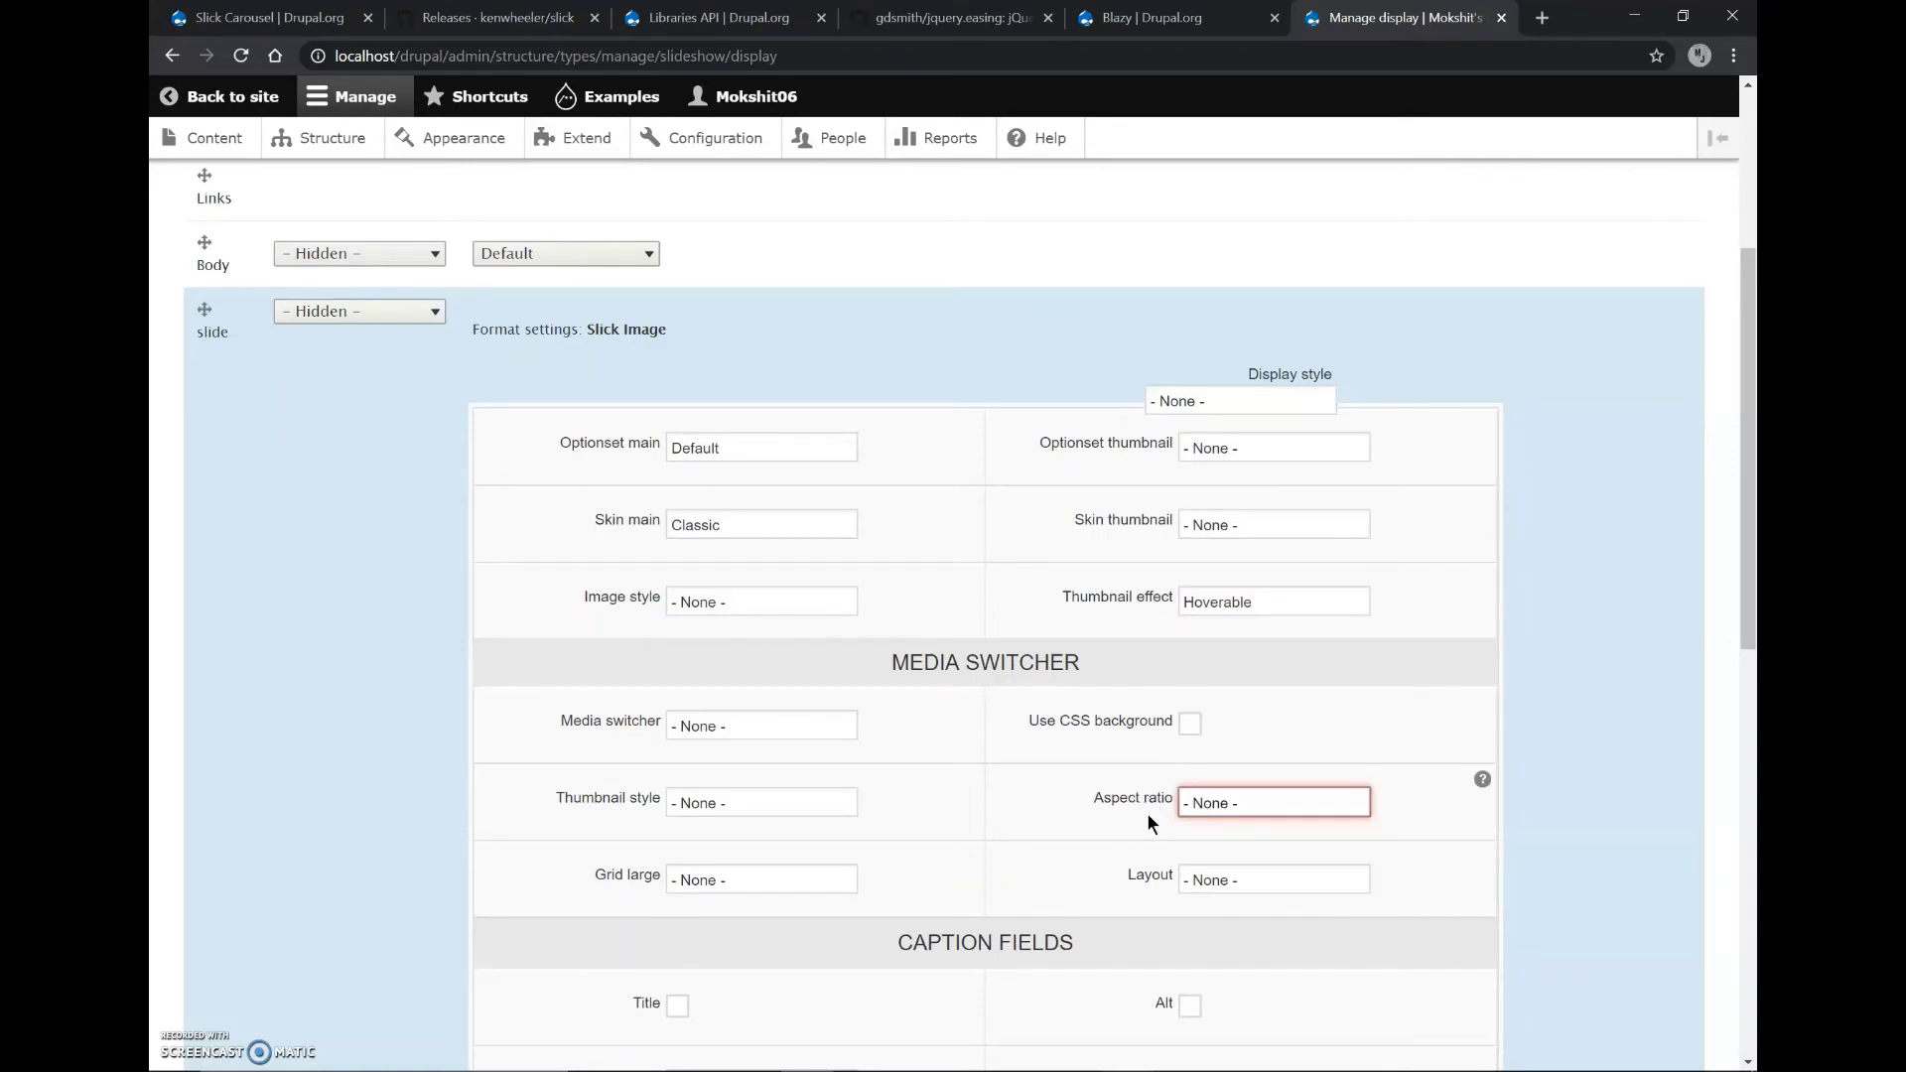
click(1224, 813)
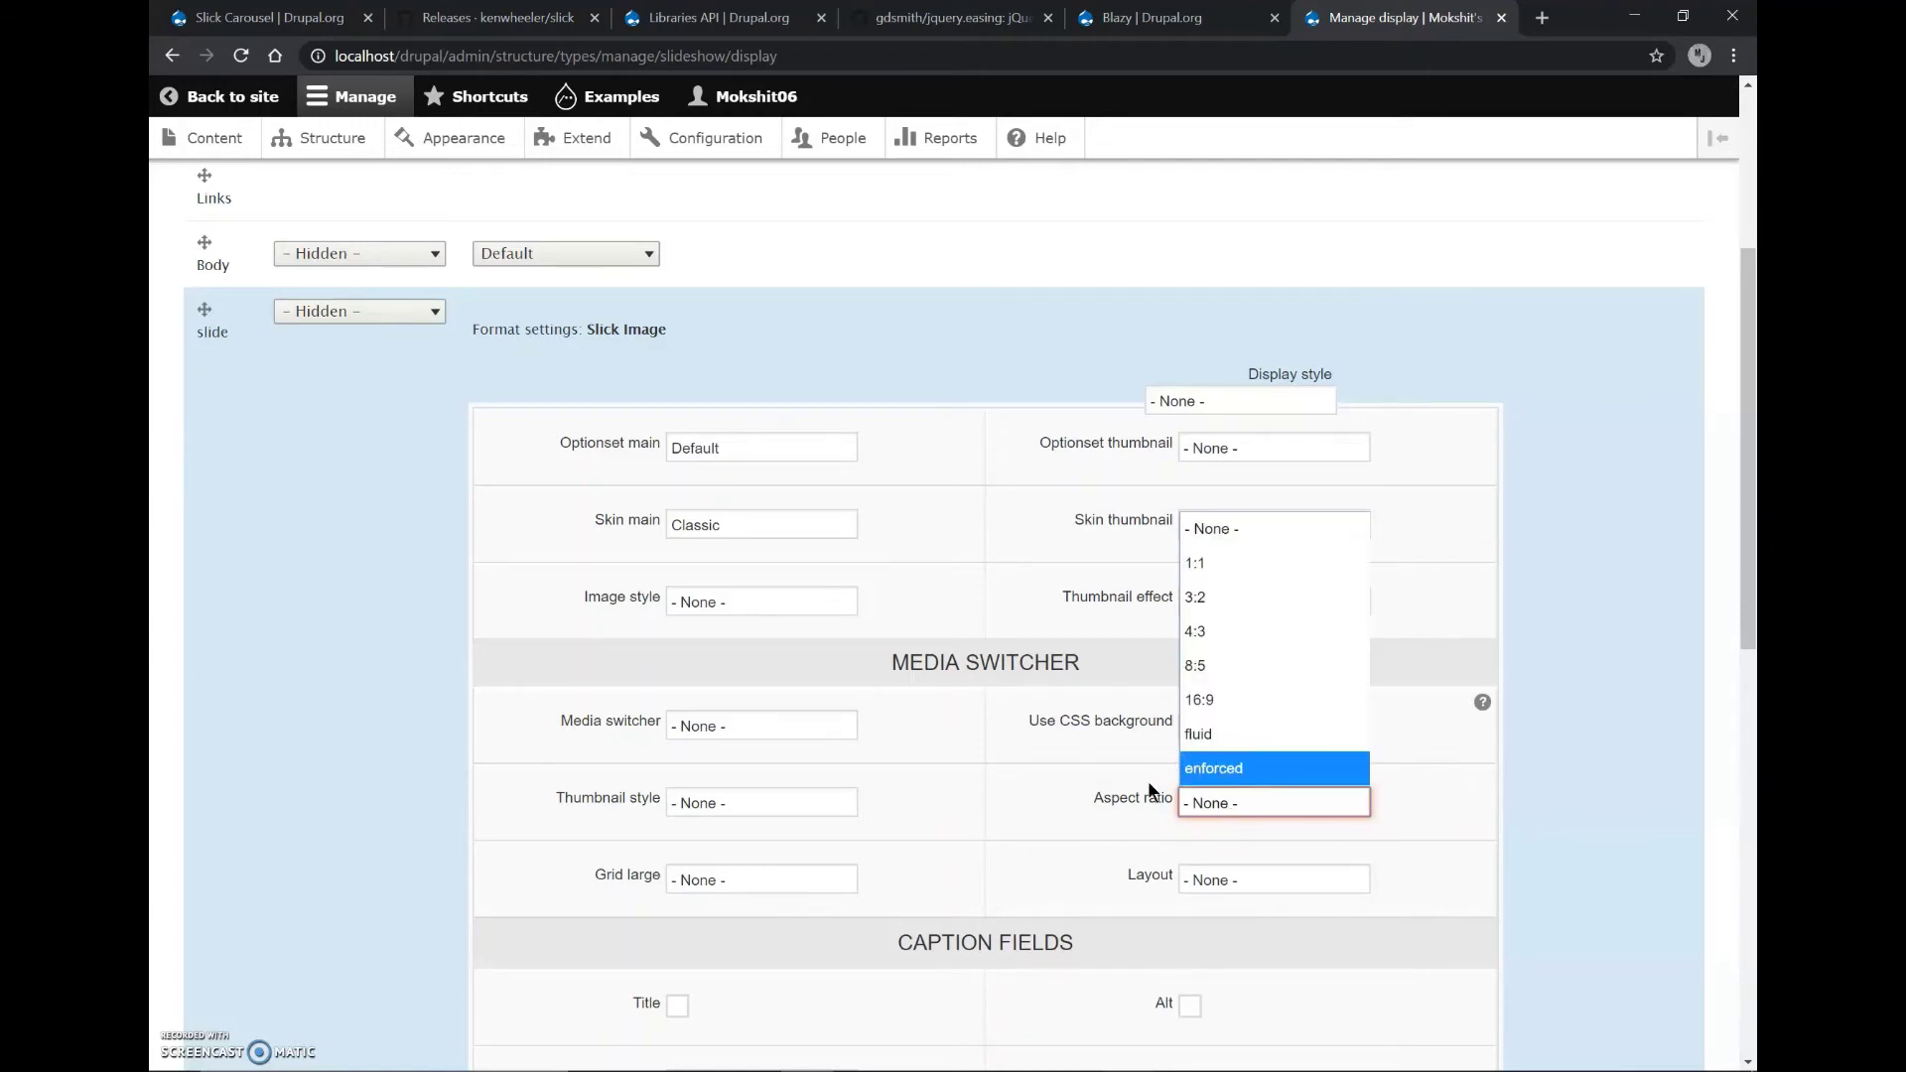
click(1196, 534)
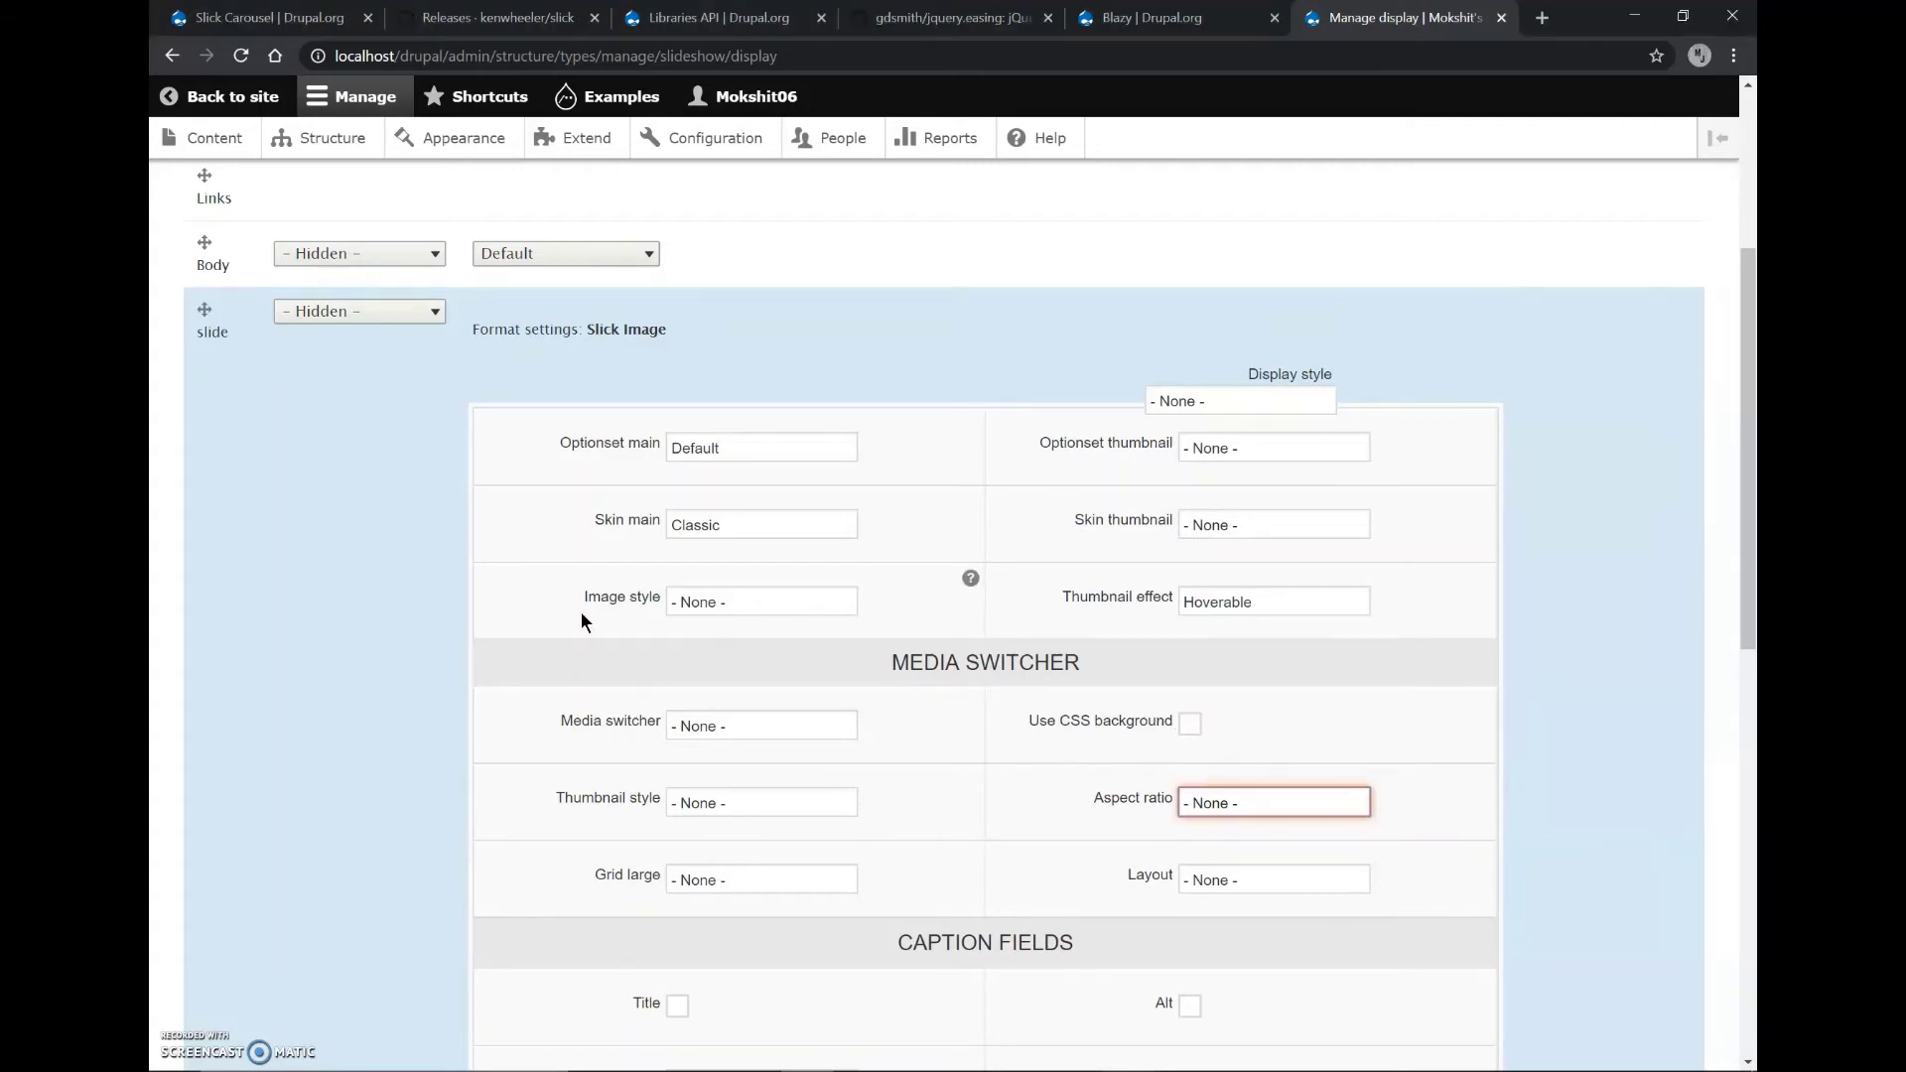
scroll(688, 777, down, 4)
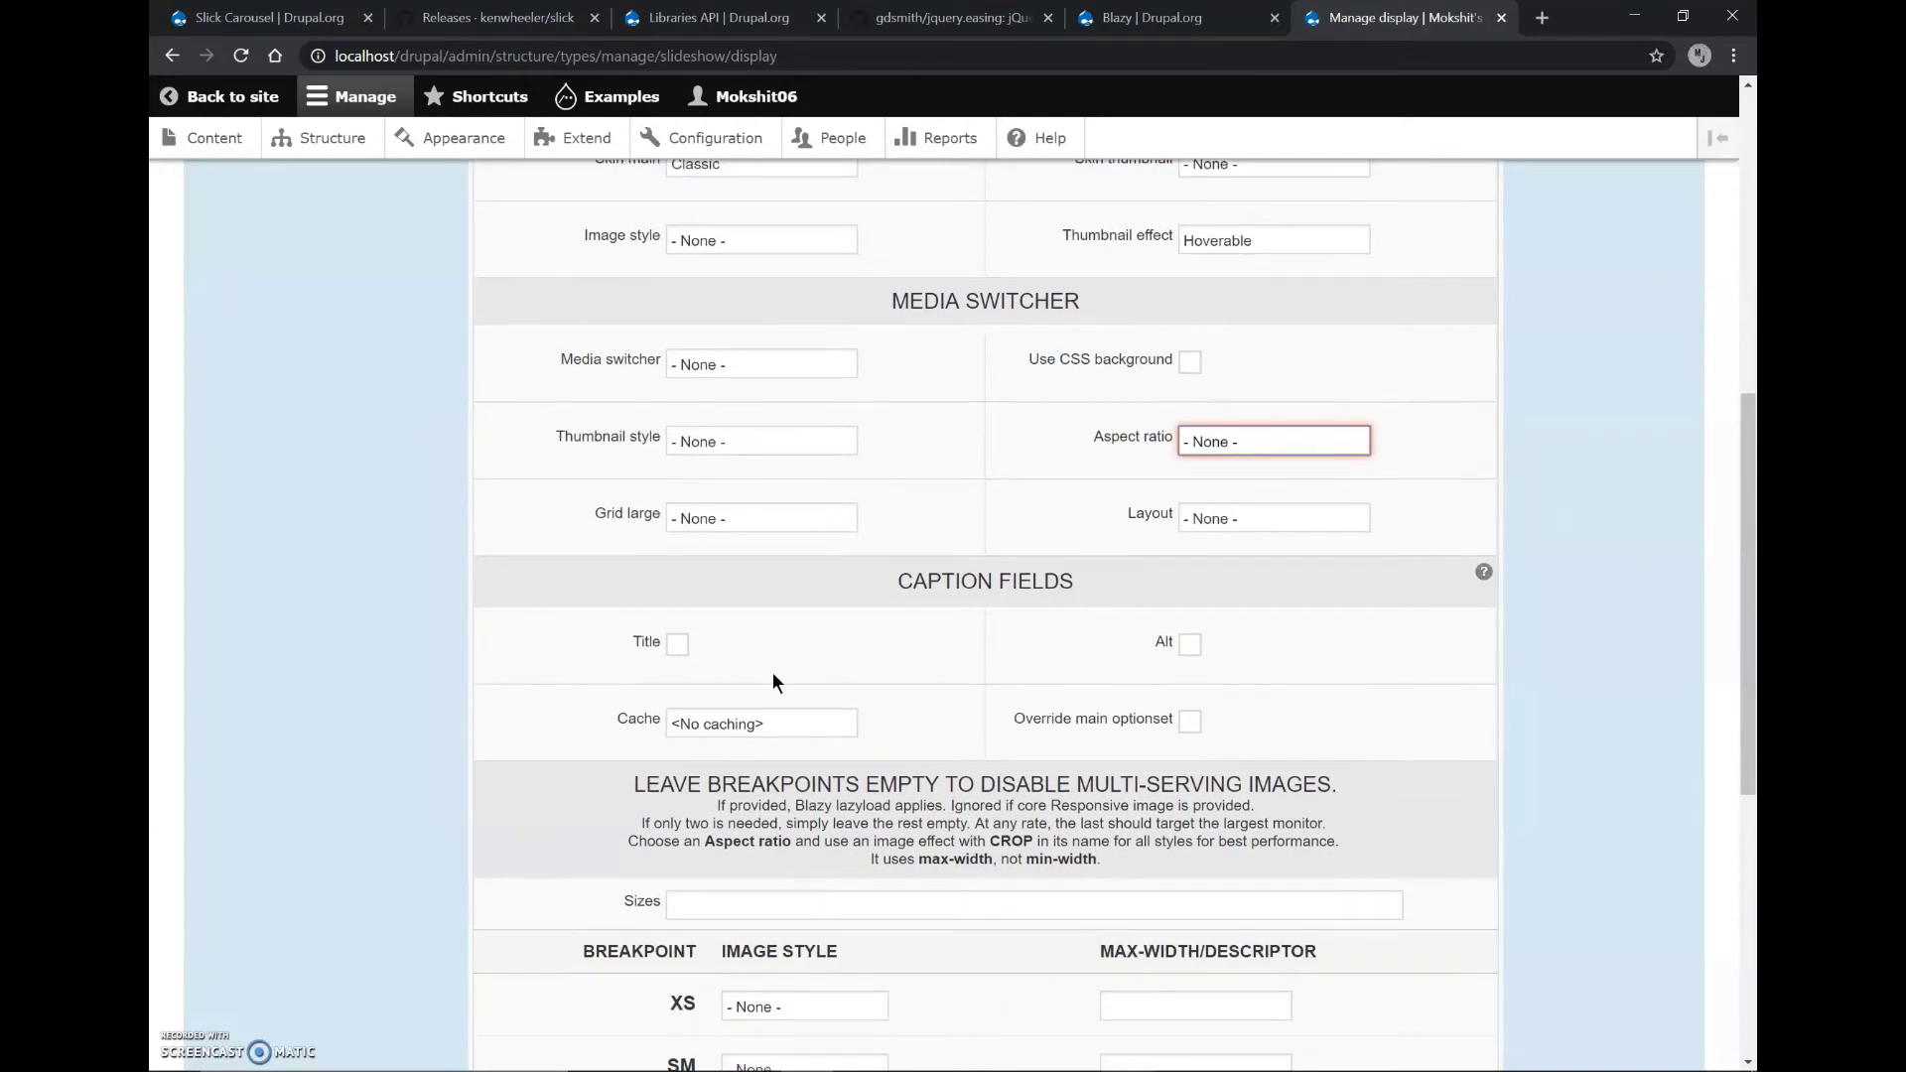
scroll(944, 860, down, 3)
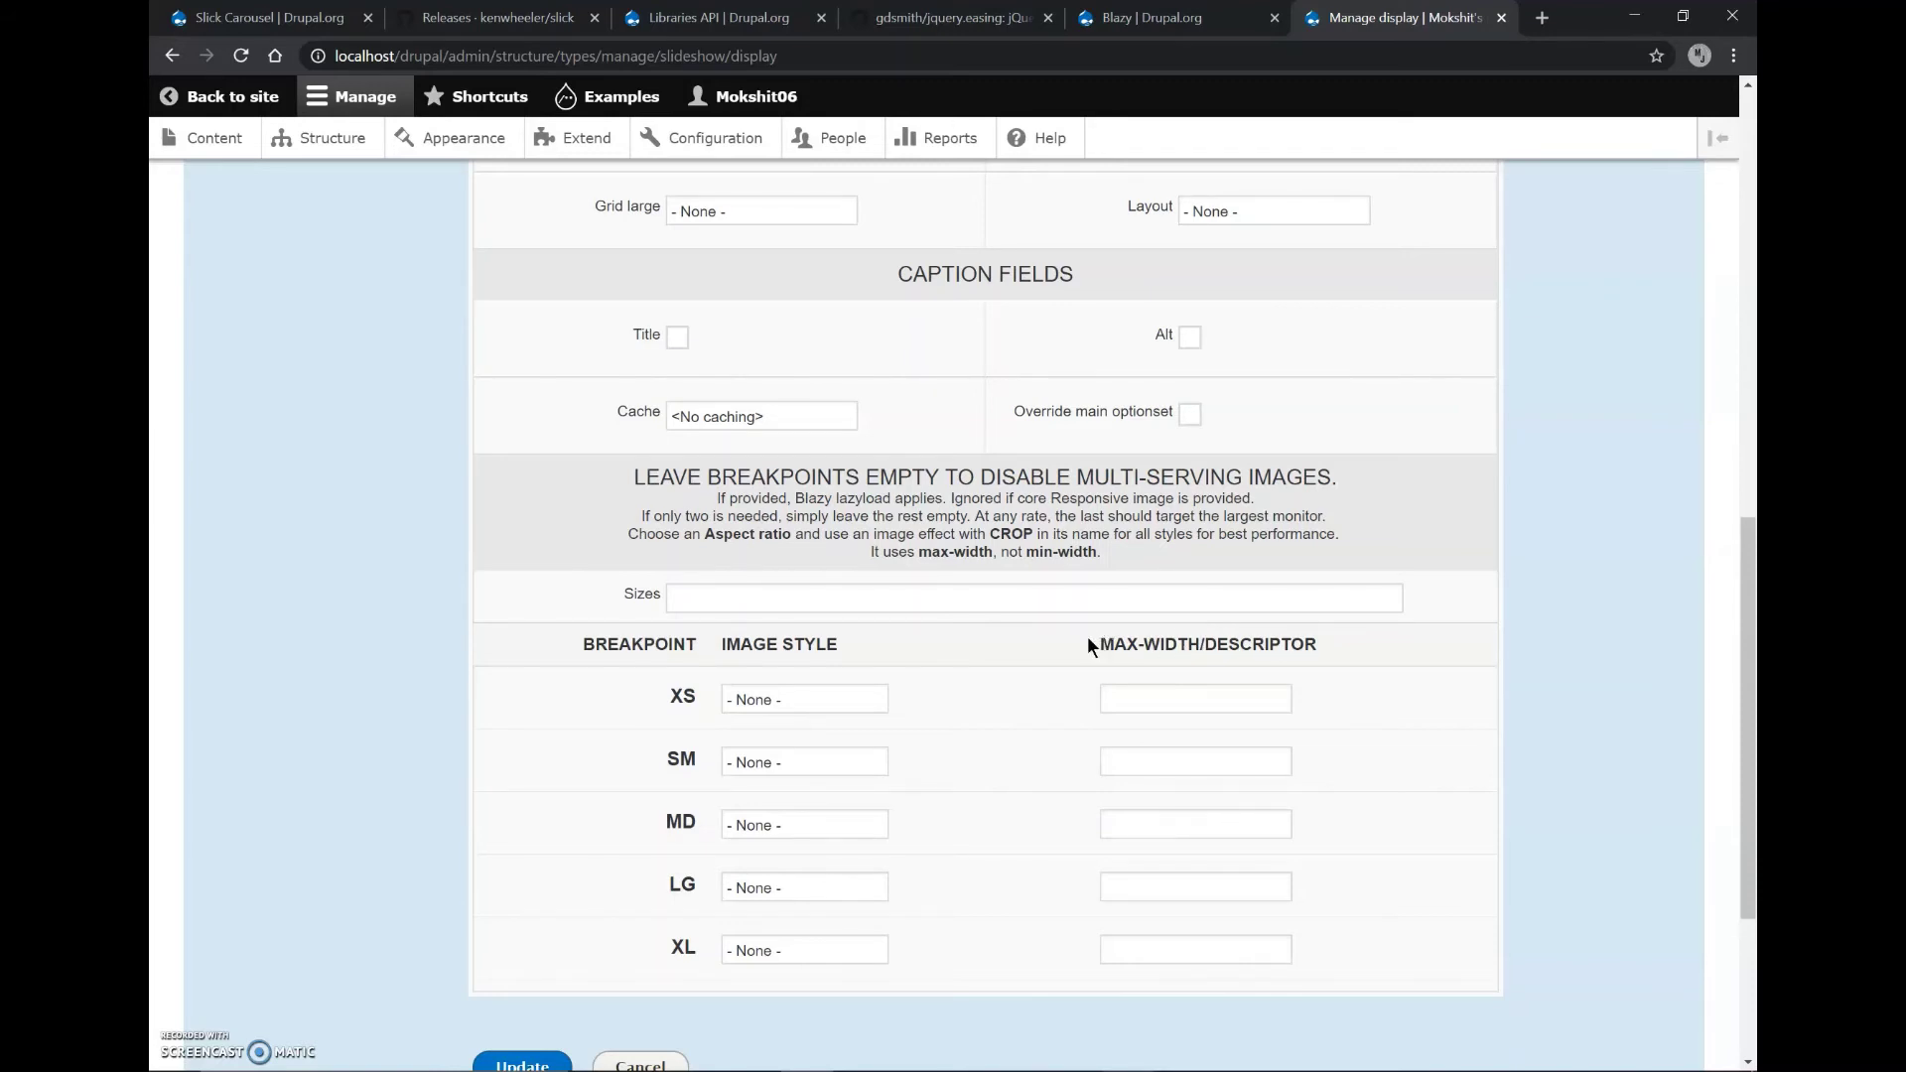
click(1126, 700)
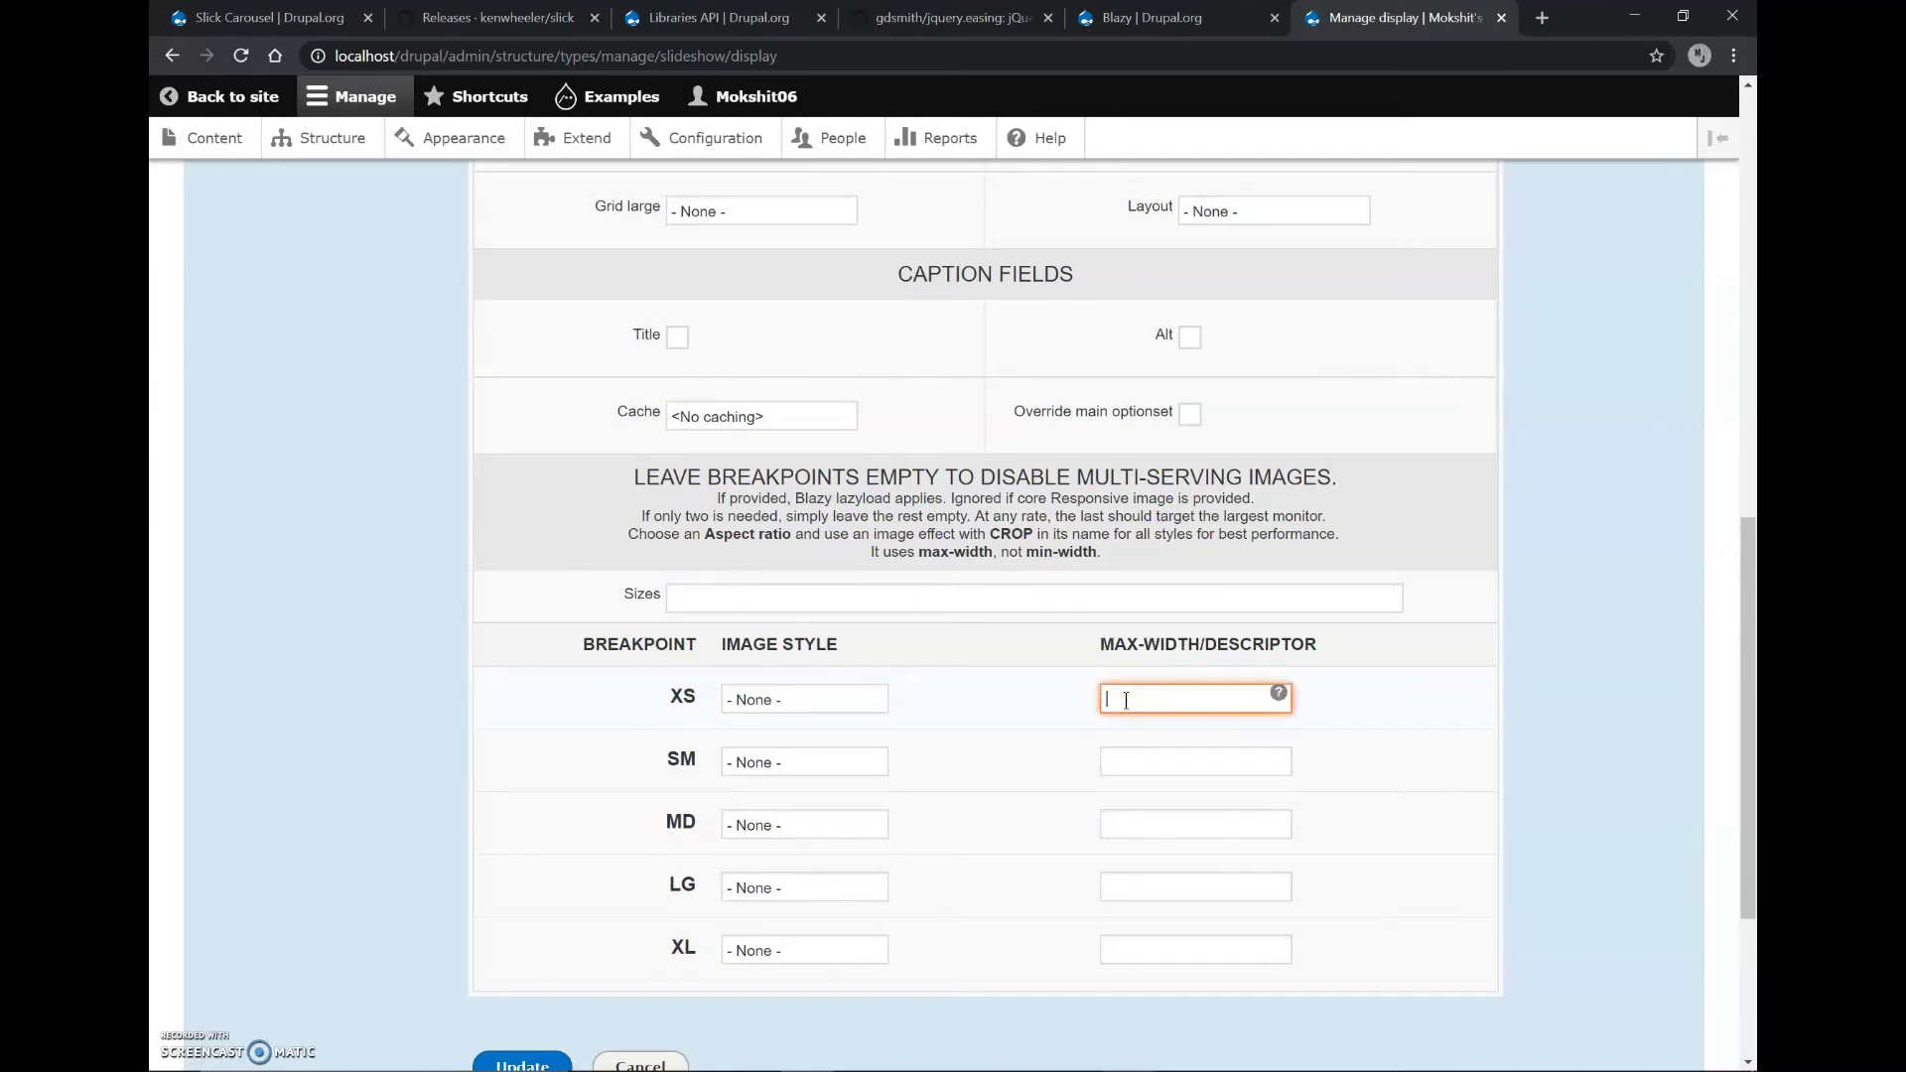
text(300)
key(BackSpace)
key(BackSpace)
click(1069, 659)
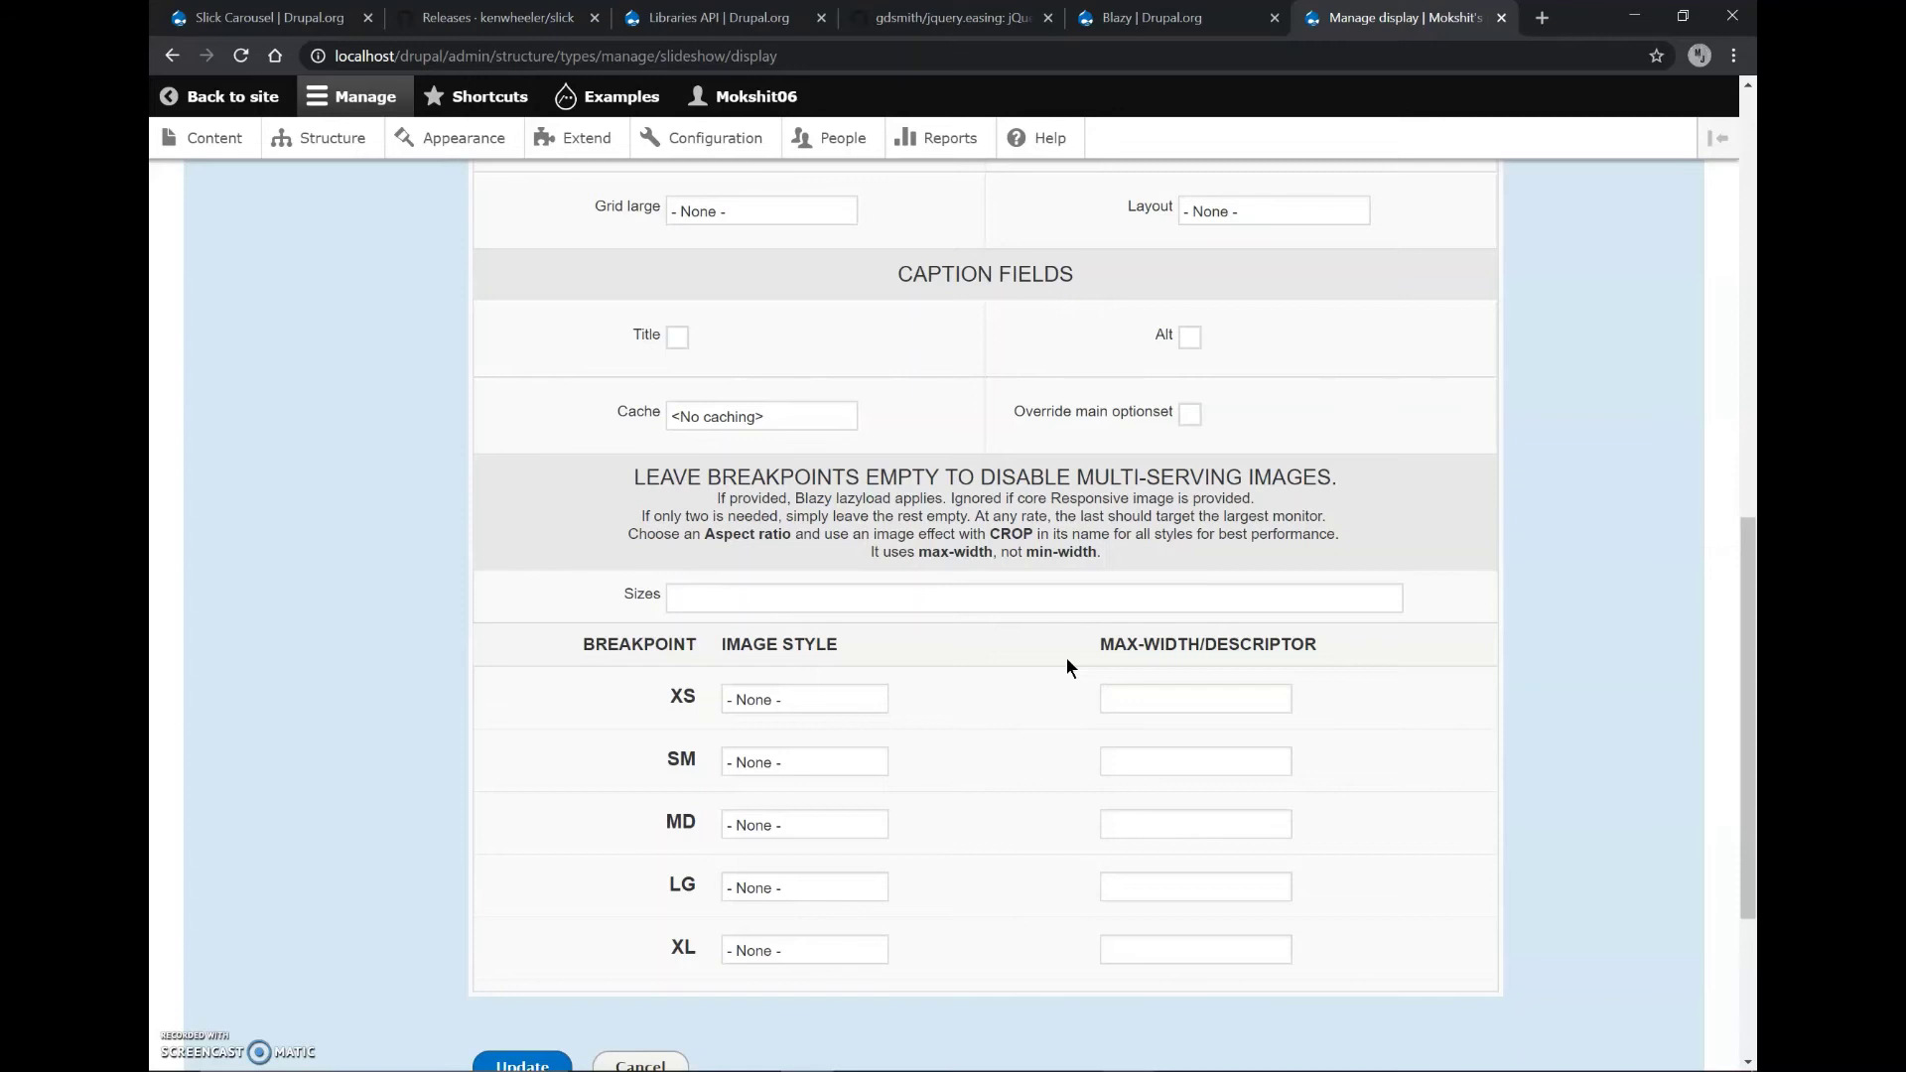
scroll(1066, 658, down, 1)
scroll(1010, 770, down, 3)
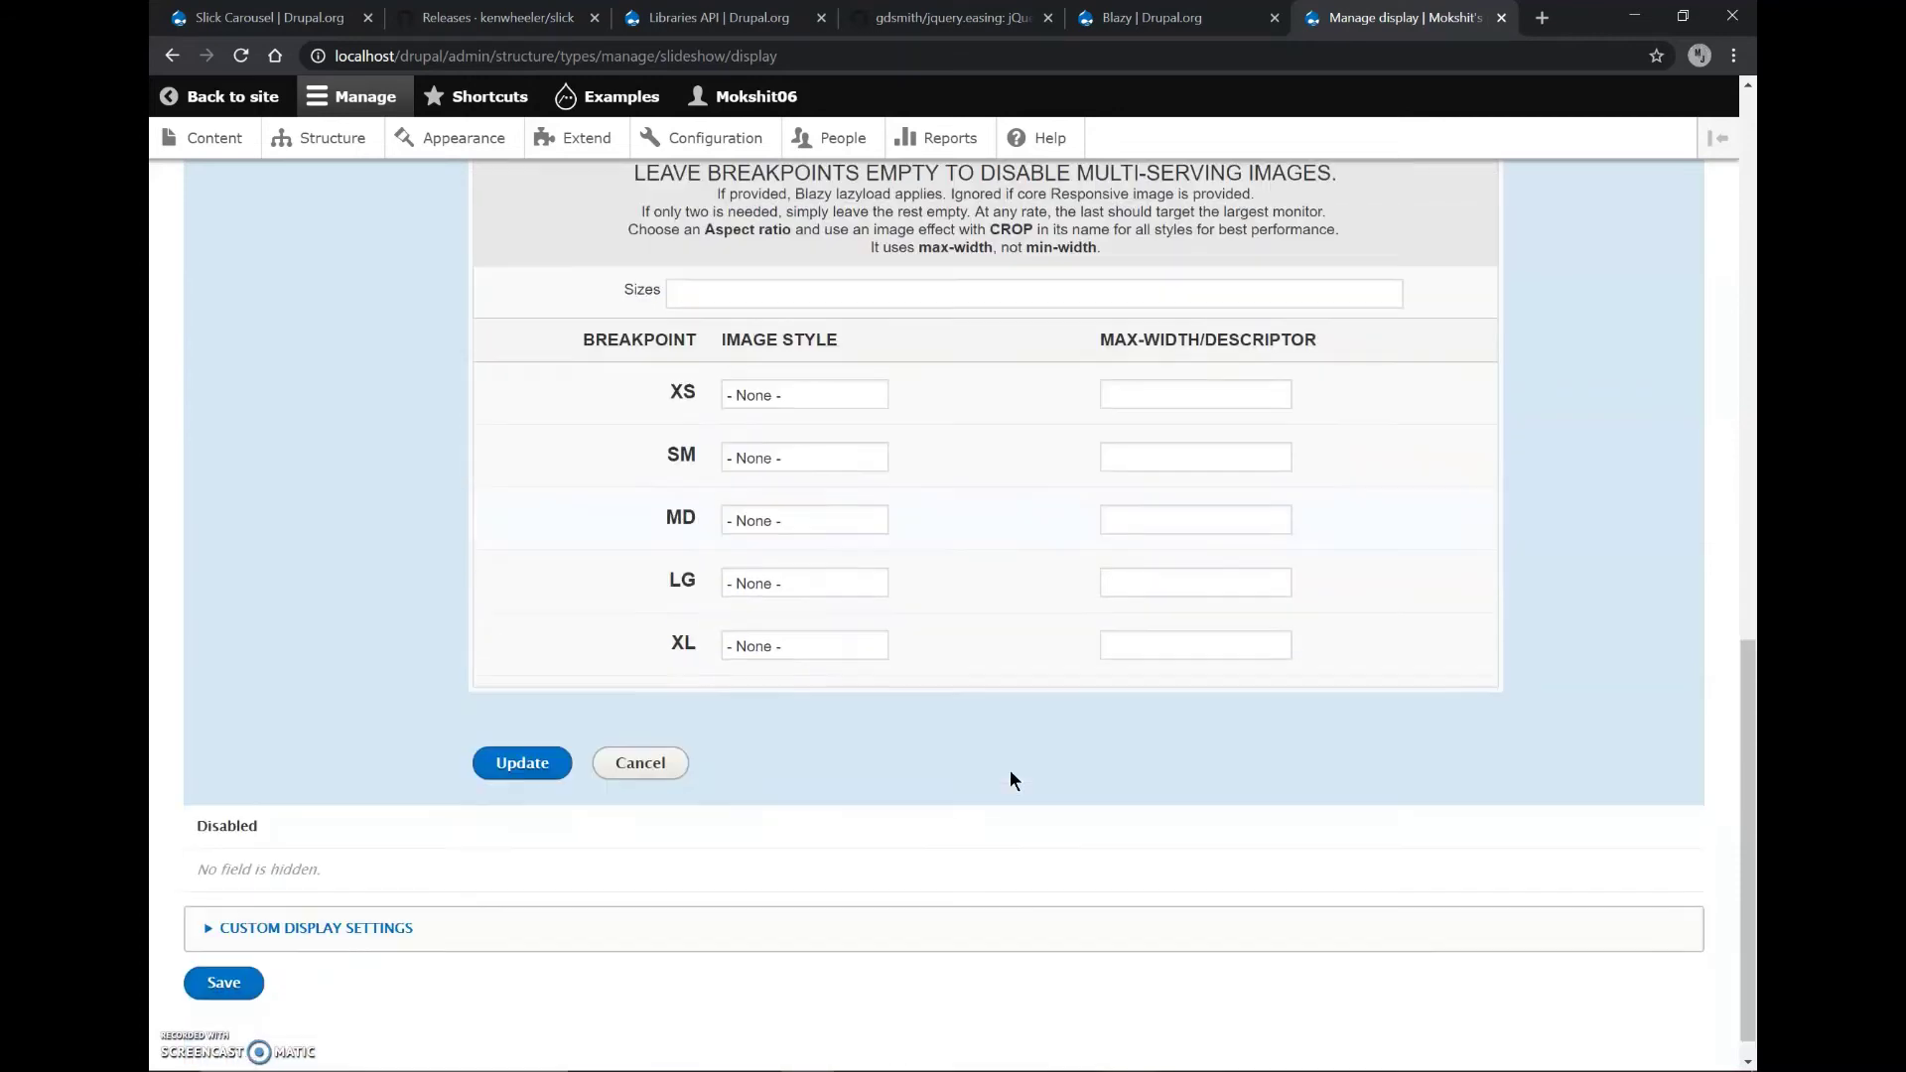
Apply the Slick Image settings, save the Slideshow display, and go to Content
click(511, 759)
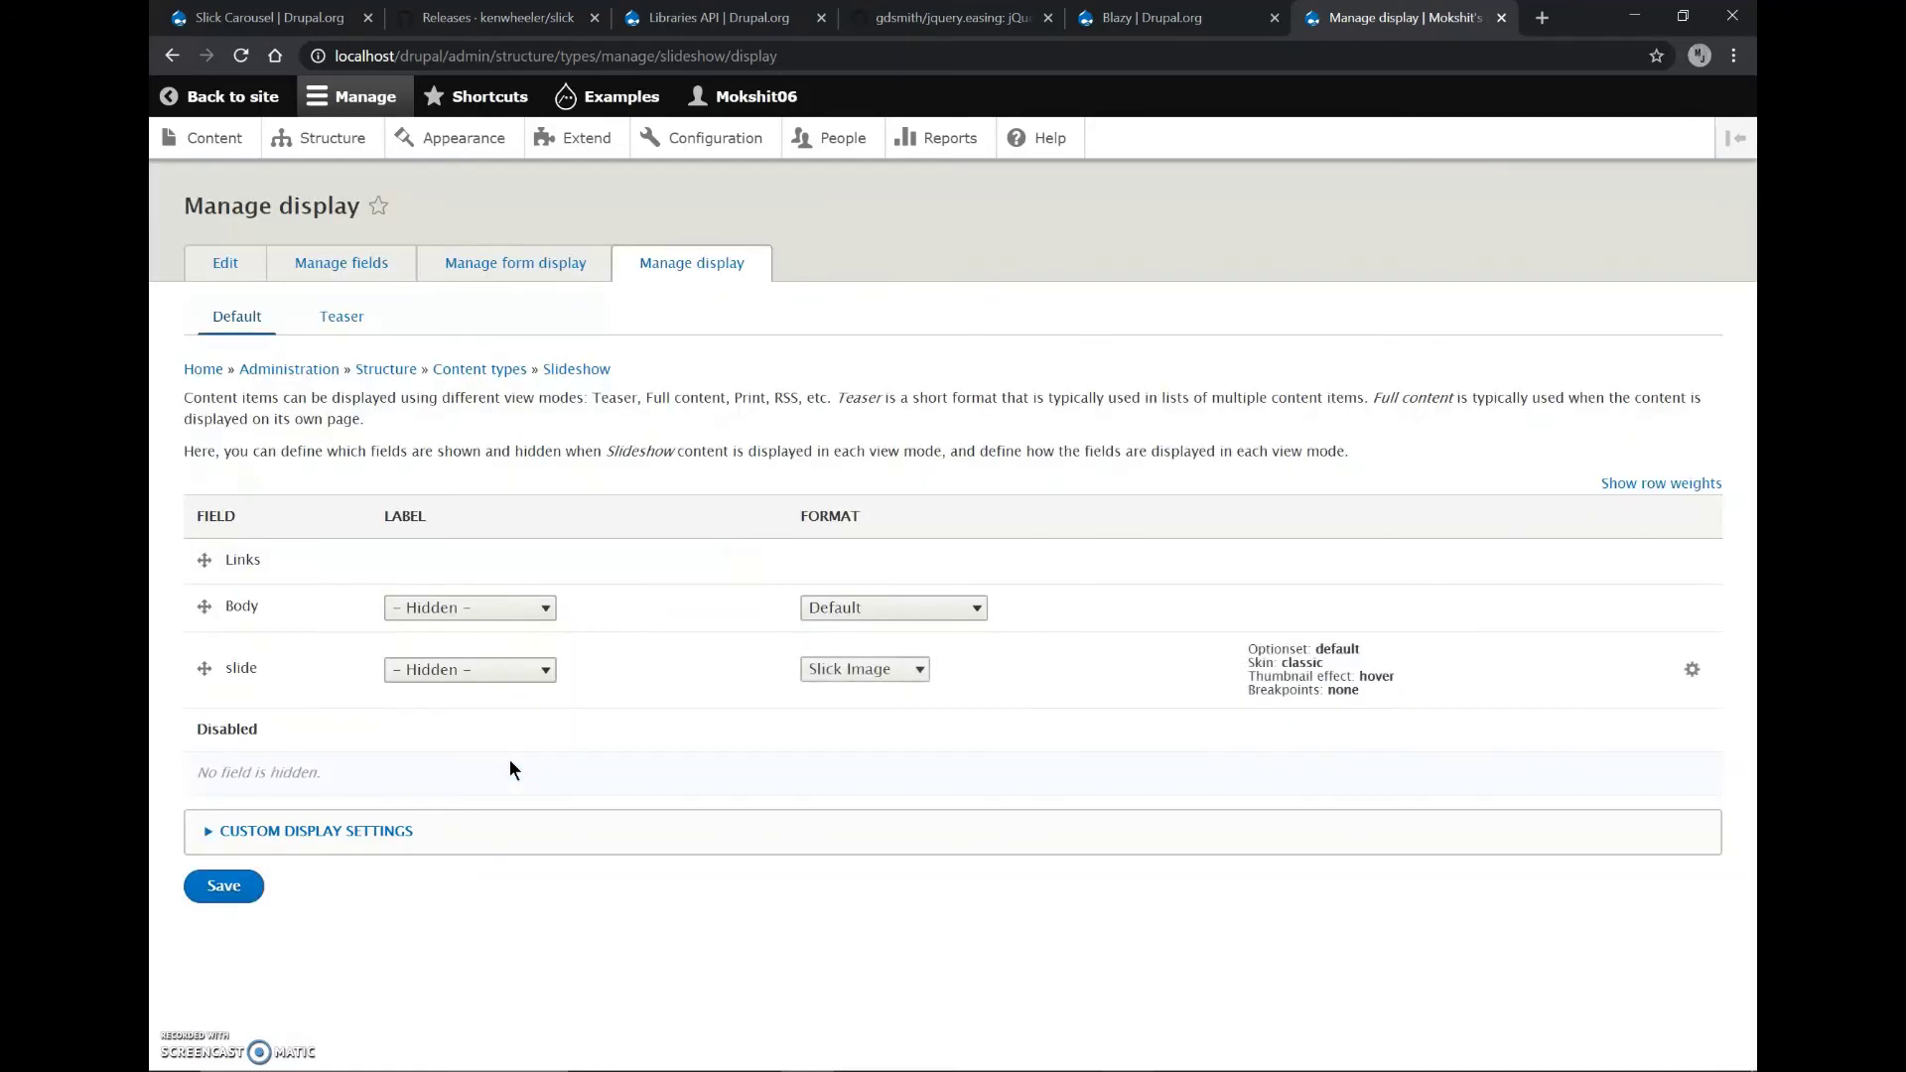
click(222, 893)
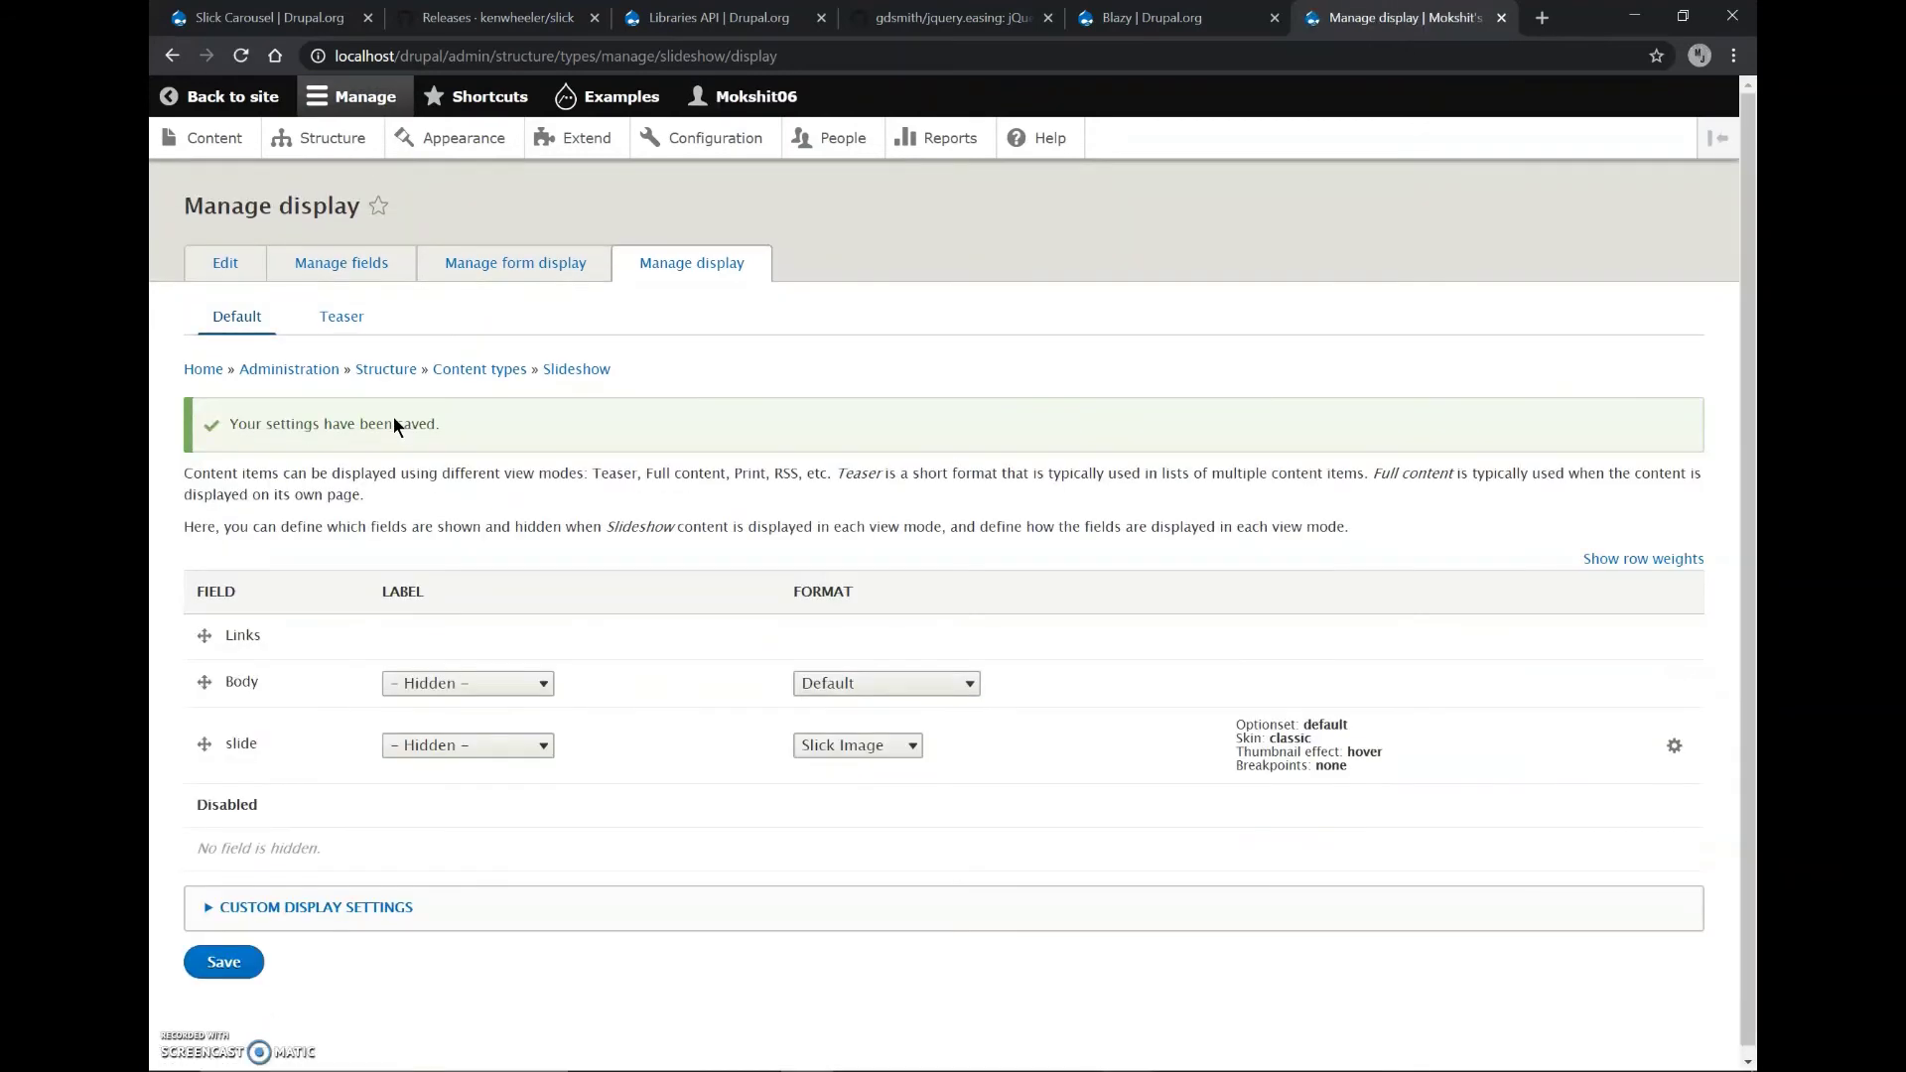
click(226, 147)
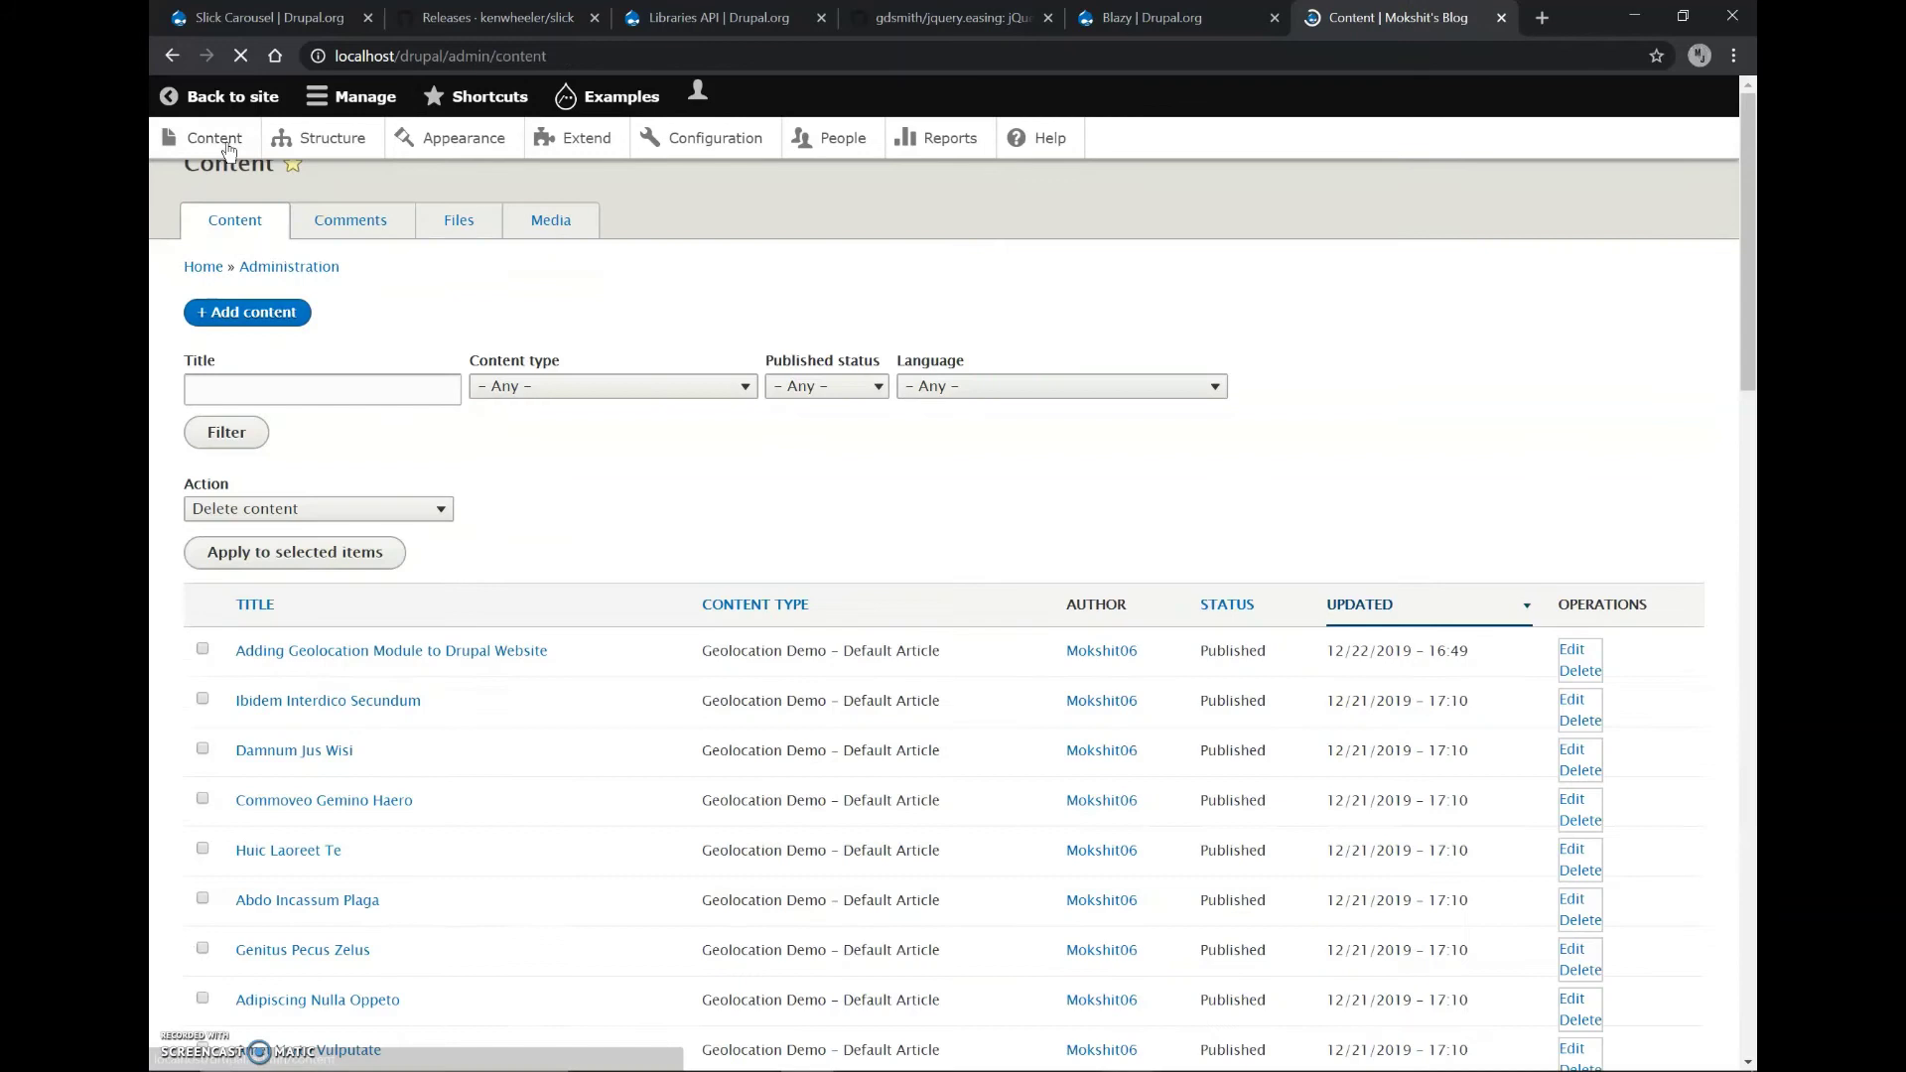
Start creating a new Slideshow from Add content
click(238, 359)
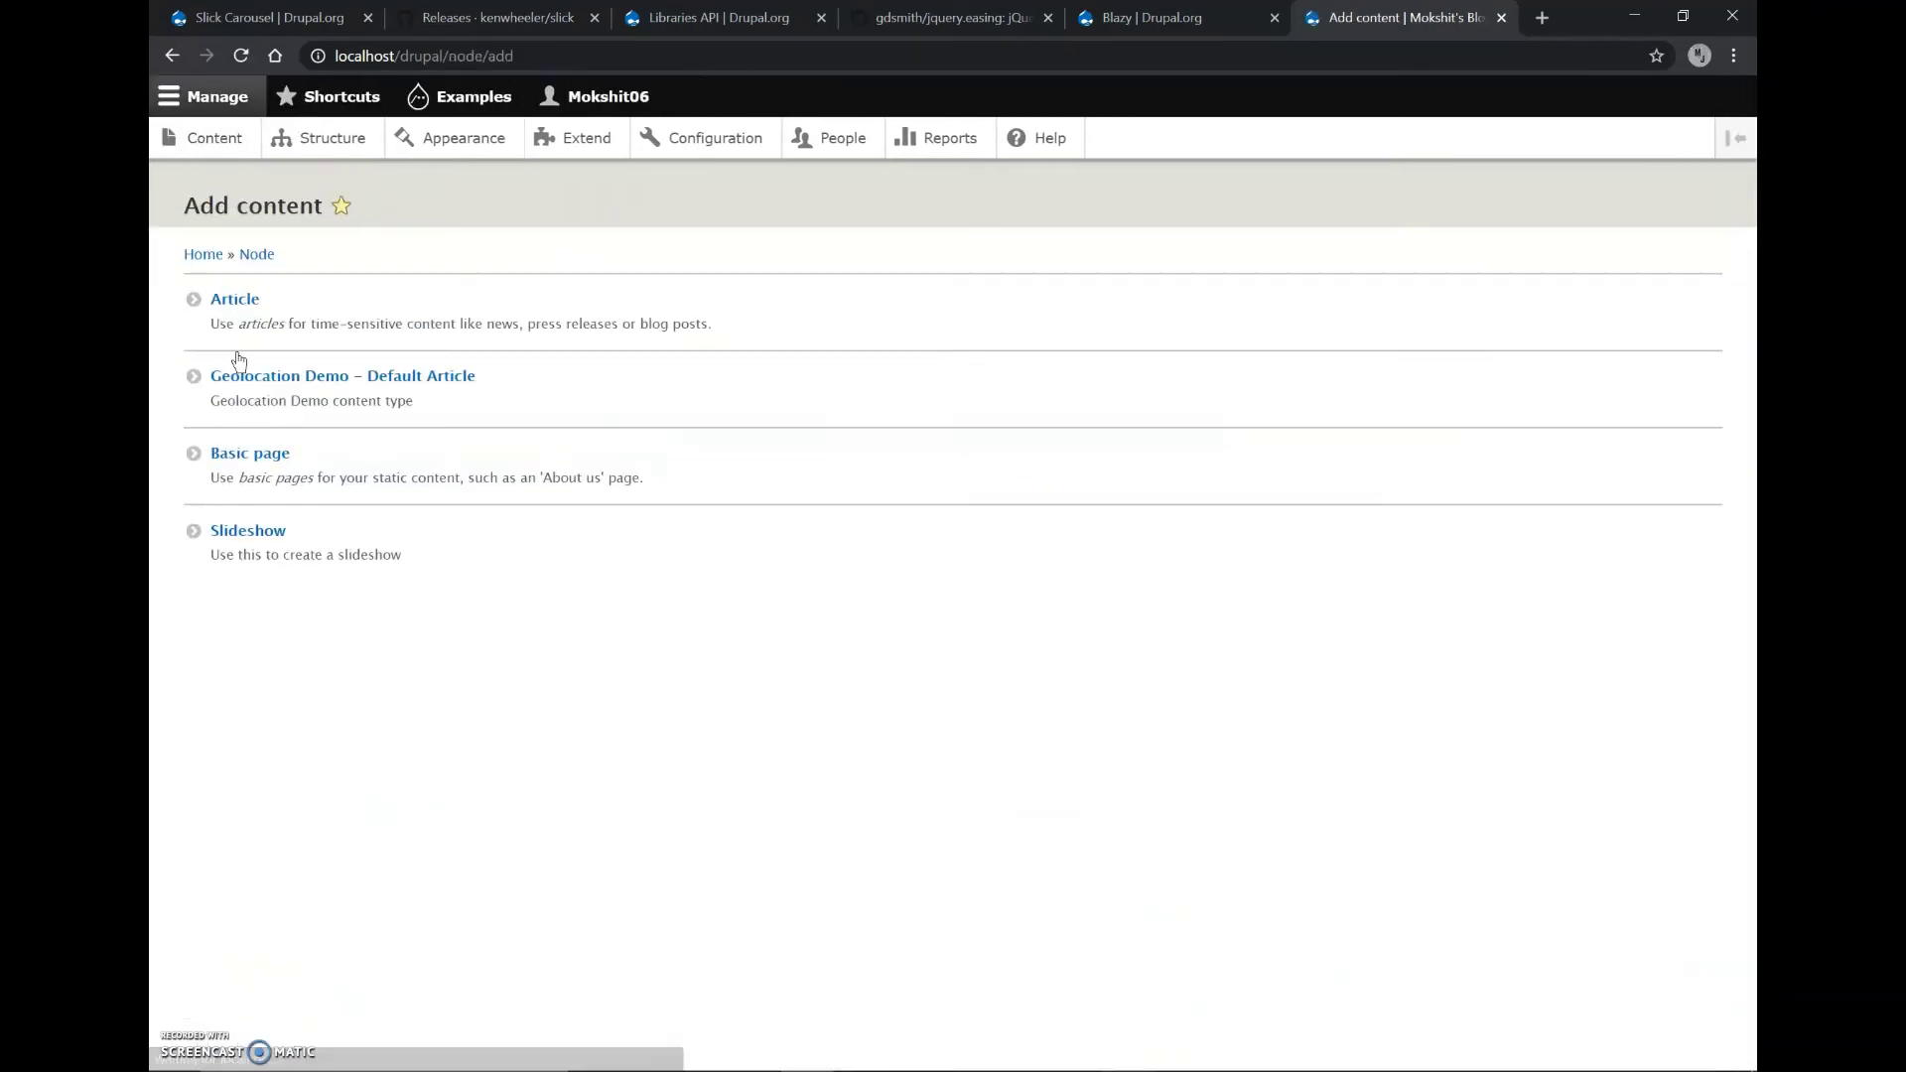
click(240, 542)
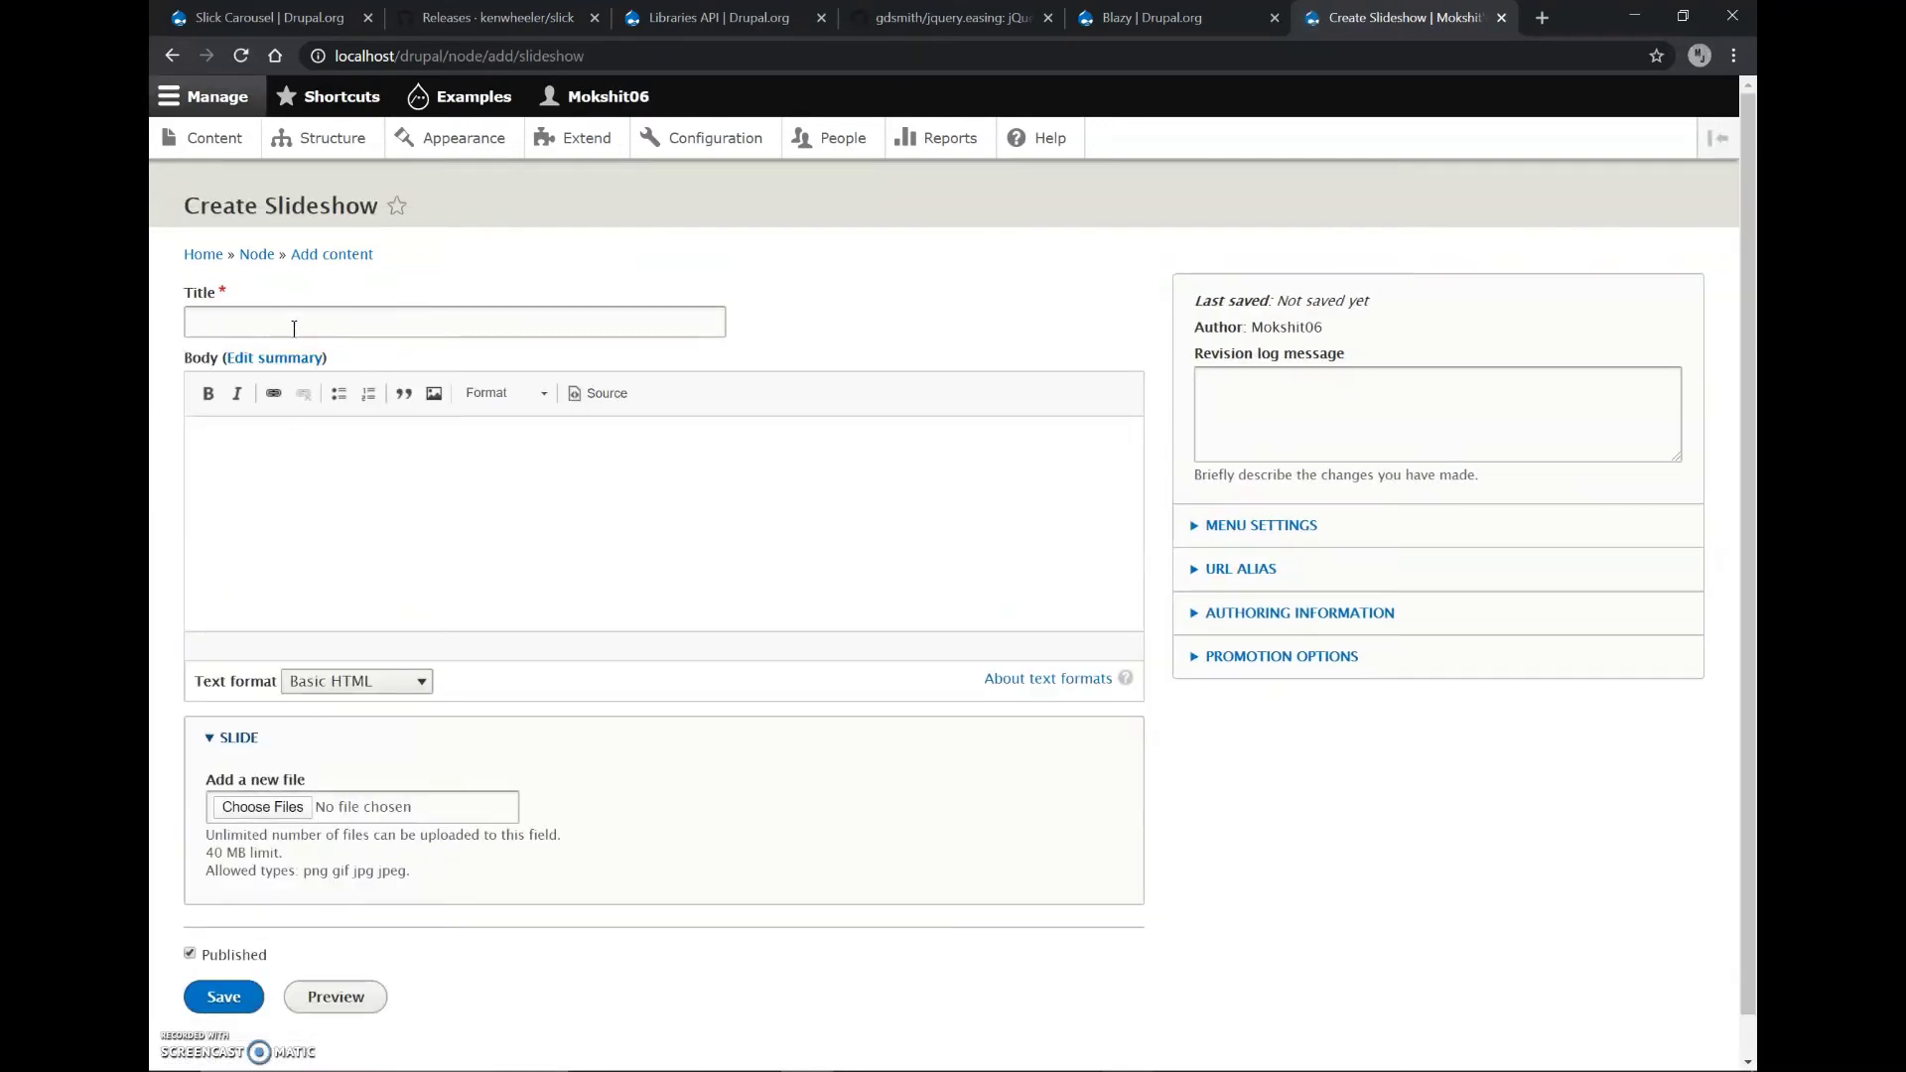
Title it 'Technology' with body 'In this blog I've created a slideshow on the cutting or bleeding edge of tech'
click(294, 329)
text(Tec)
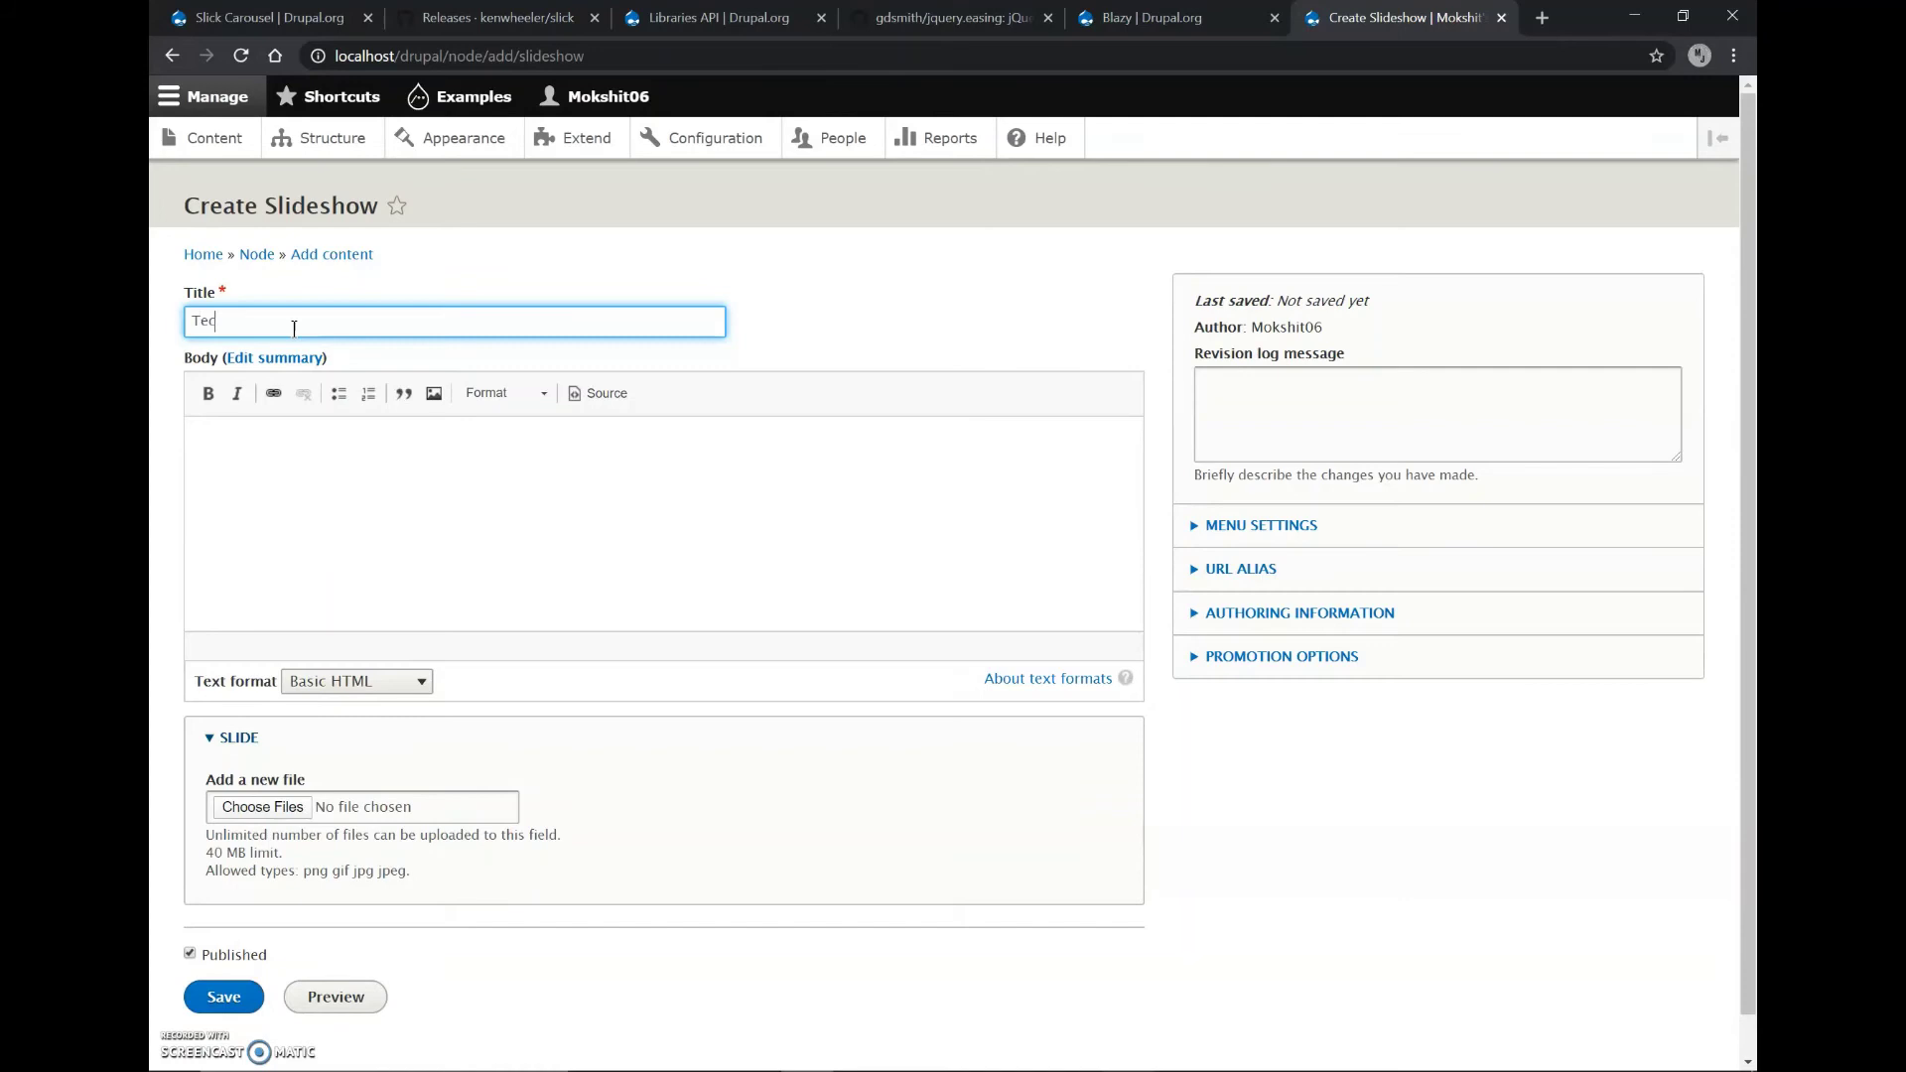
text(hnology)
click(284, 435)
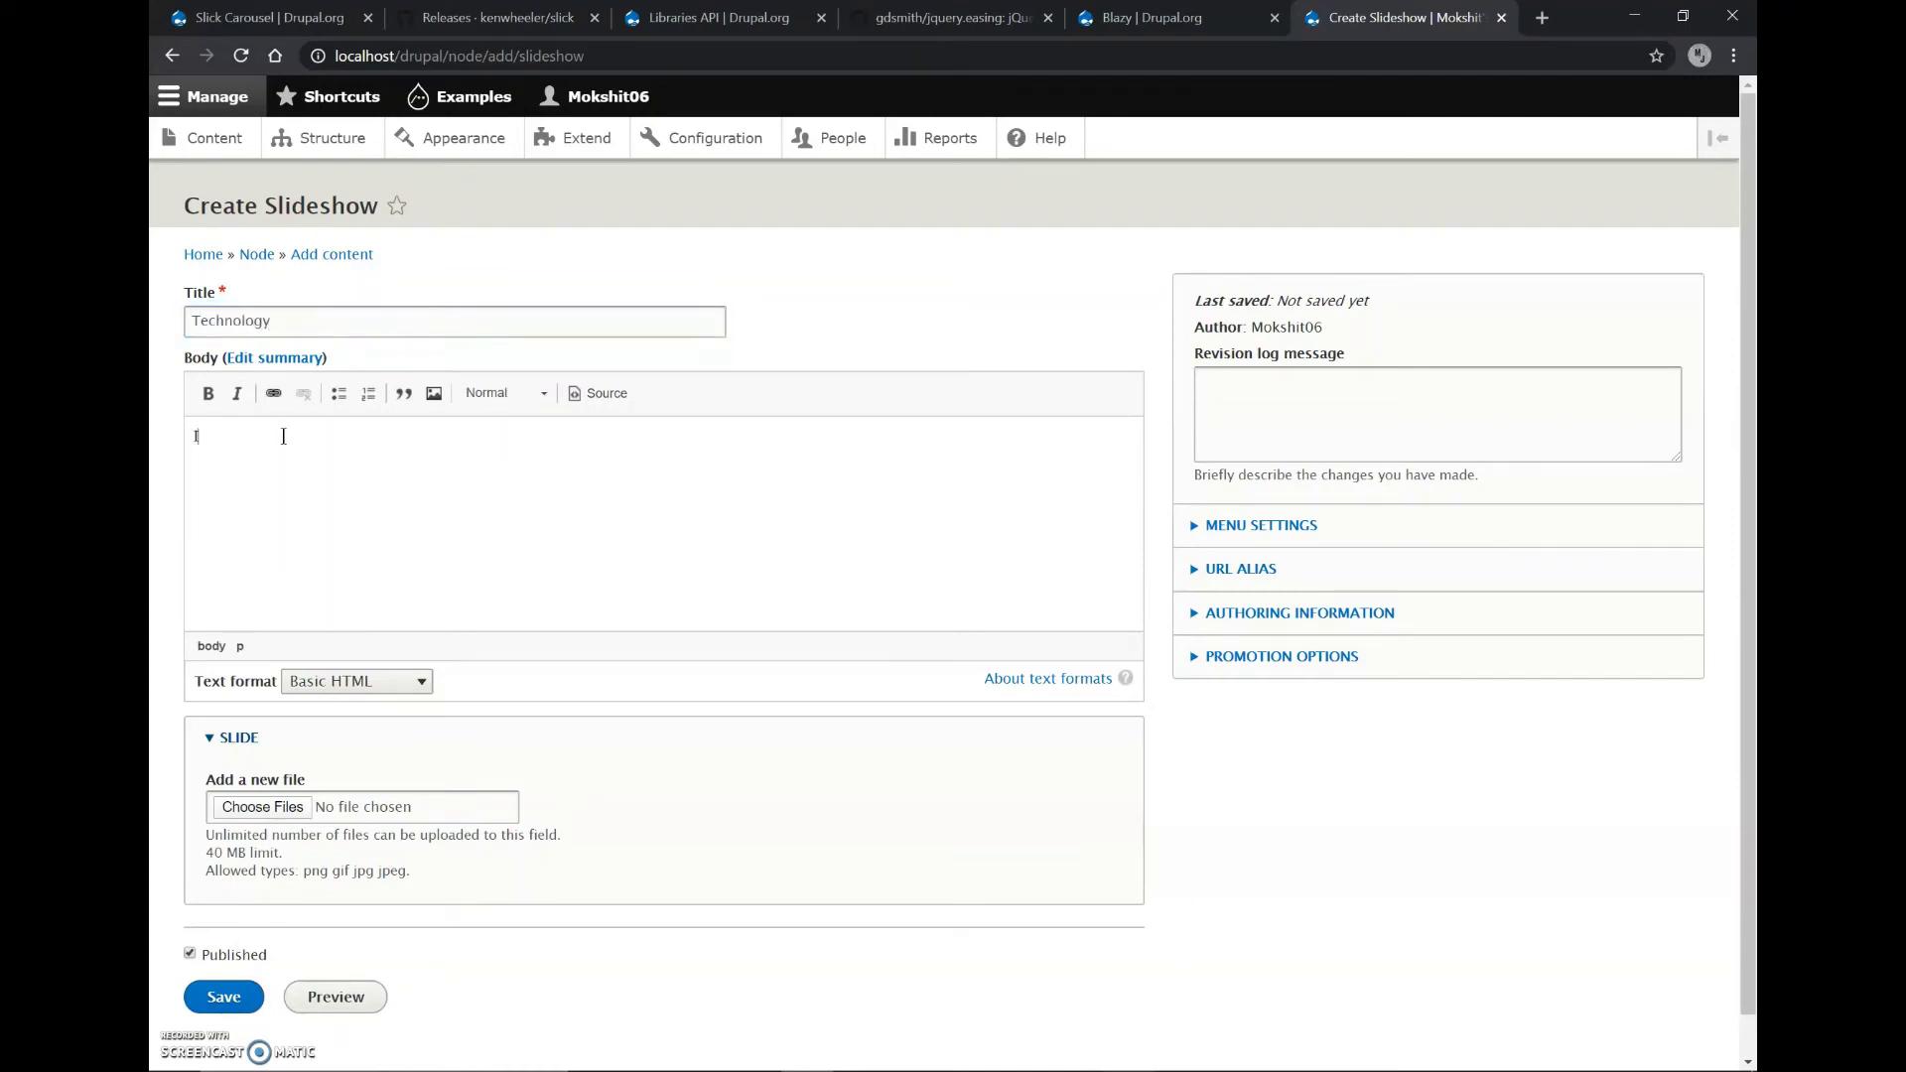
text(In this blog I've created a  sclideshow)
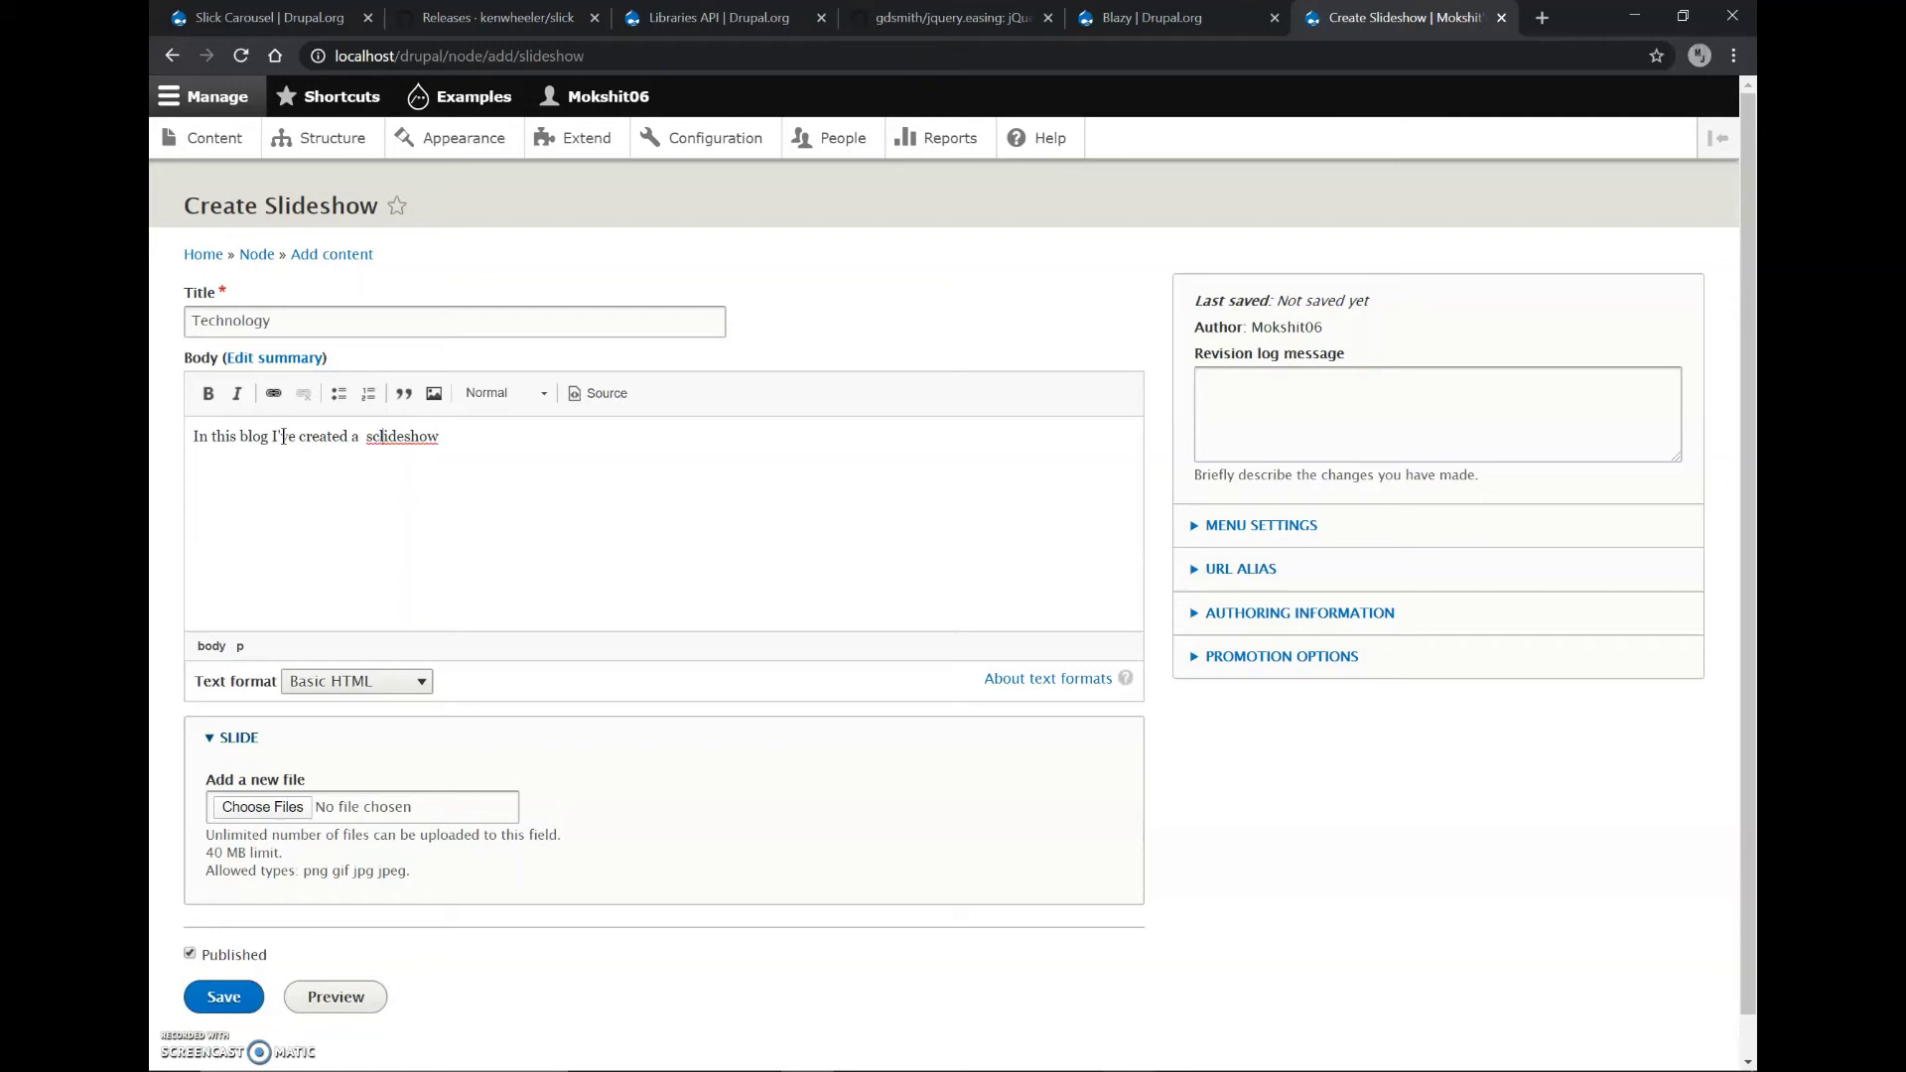
key(BackSpace)
click(486, 435)
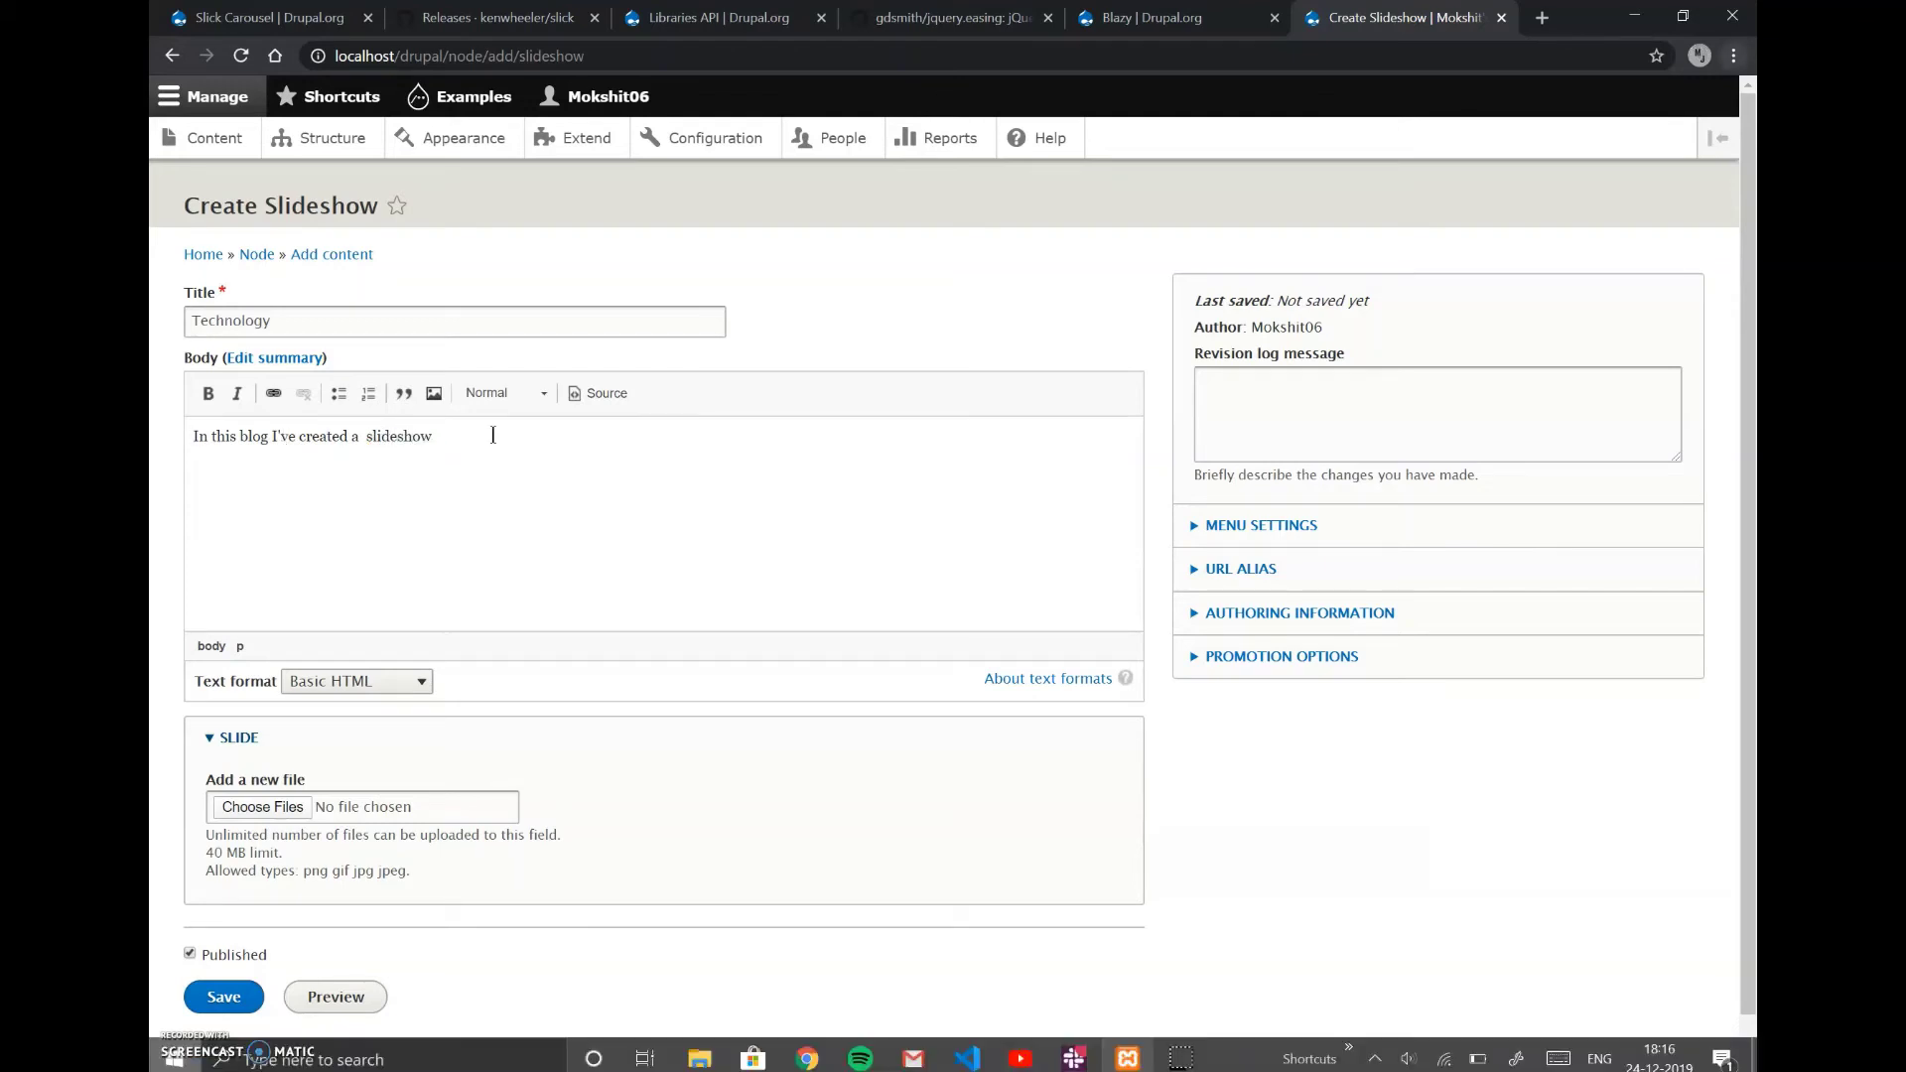
text(on t)
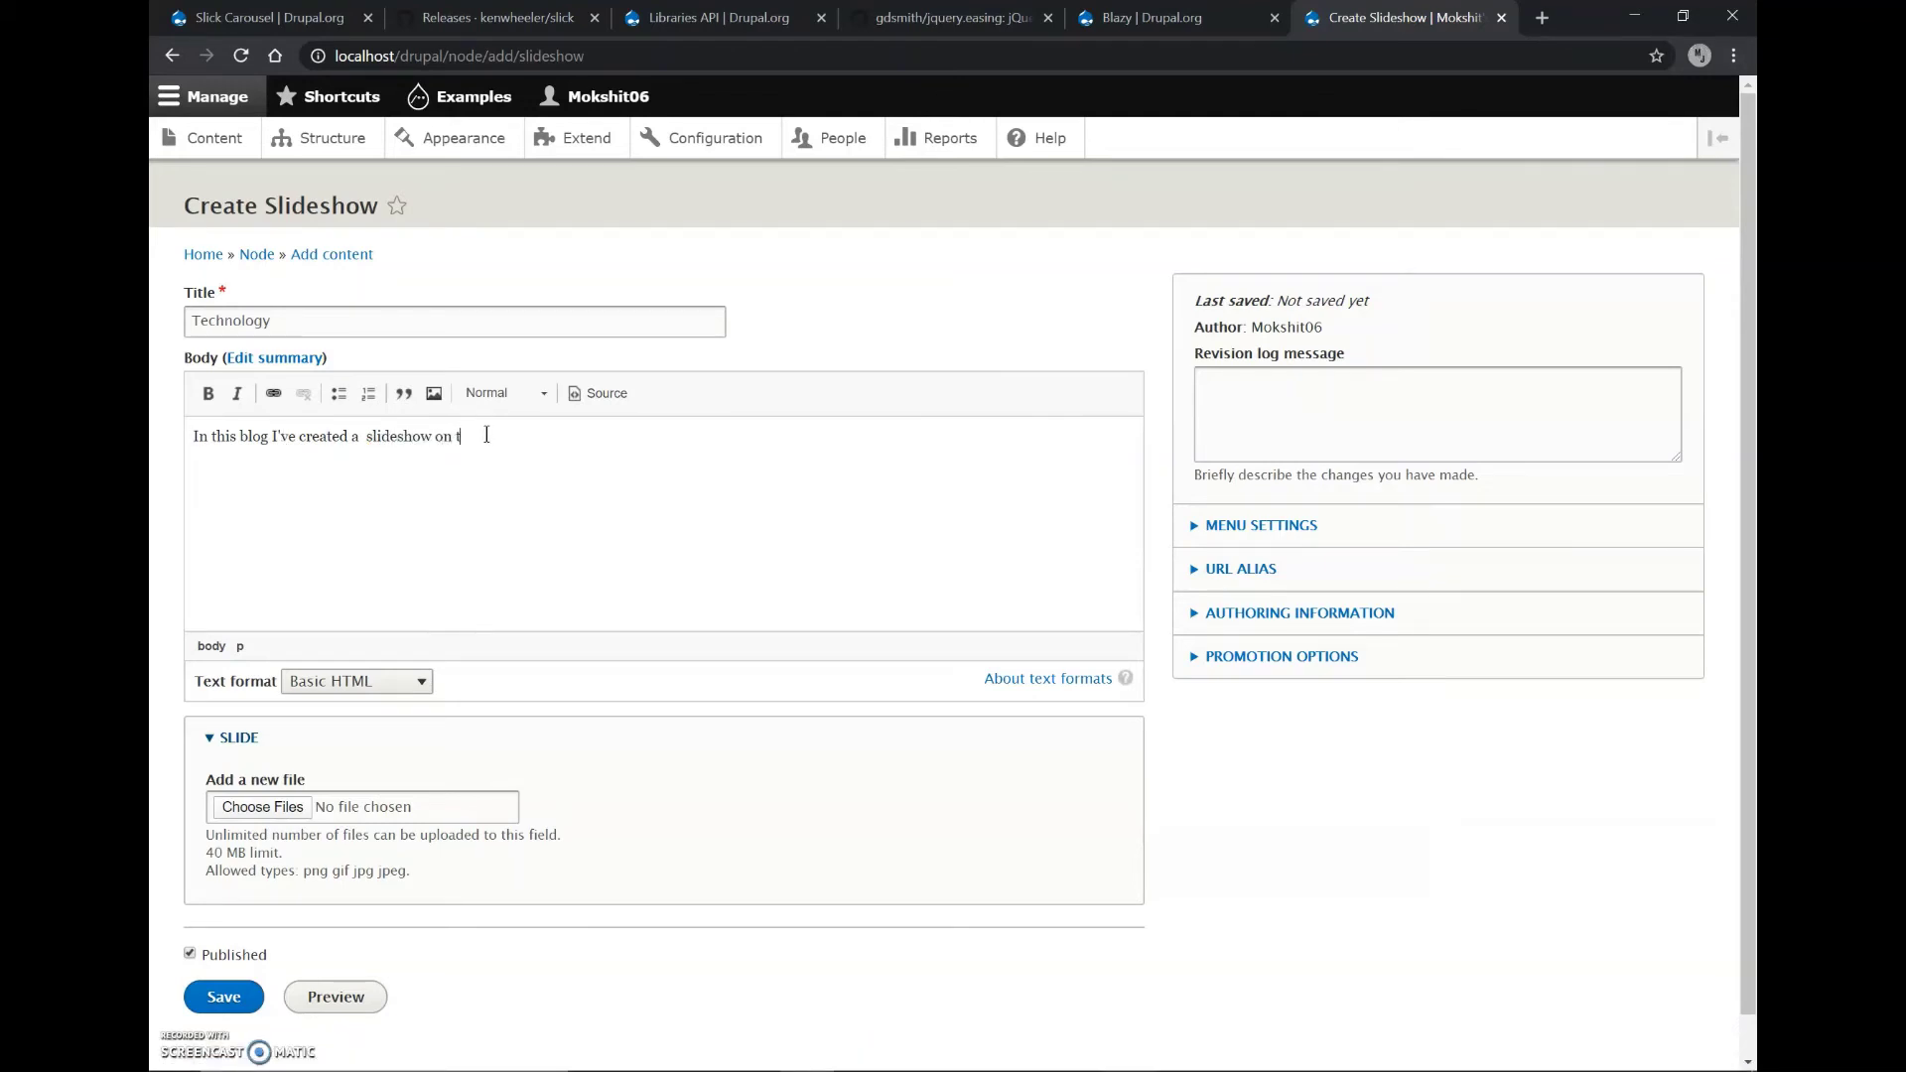
text(he cutting)
text( or bleedign)
key(BackSpace)
key(BackSpace)
key(BackSpace)
text(mg edge of t)
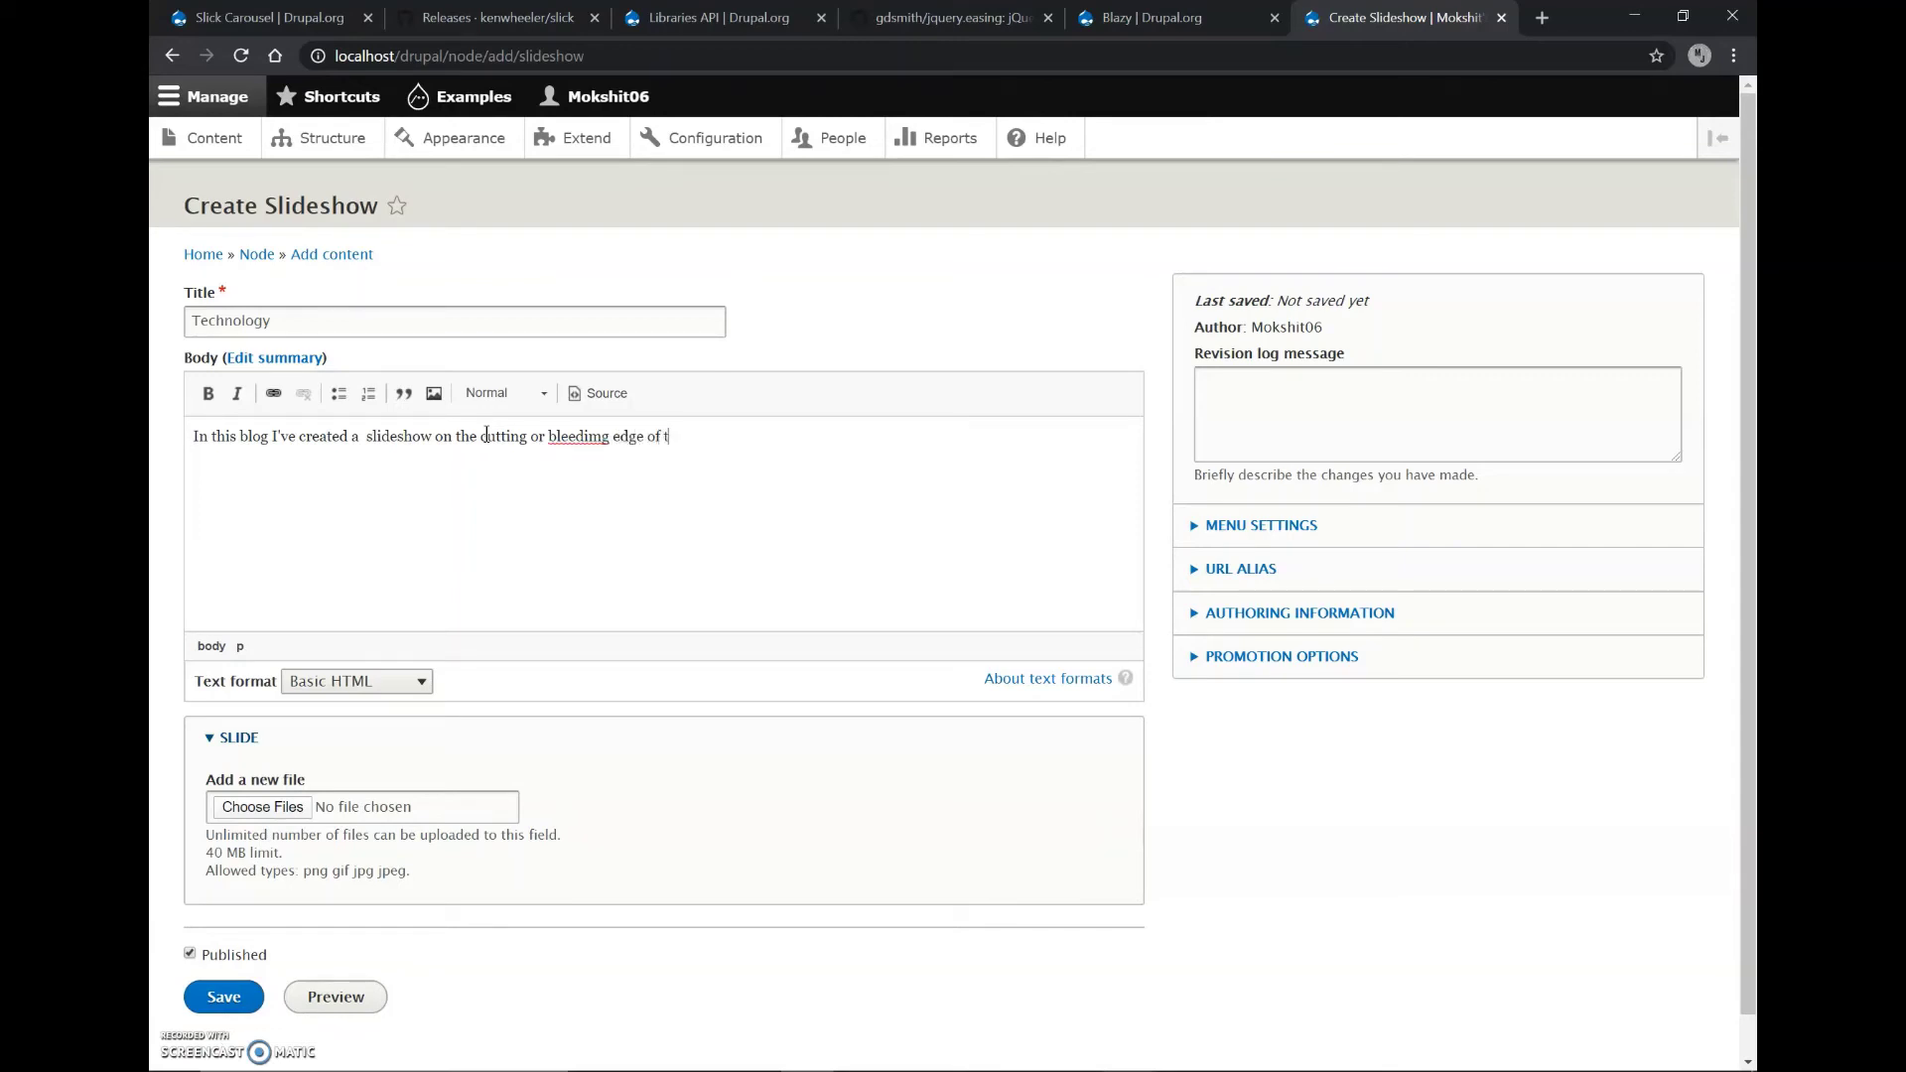
text(ech.)
Upload the 5g image as the first slide and complete its alt text
click(264, 809)
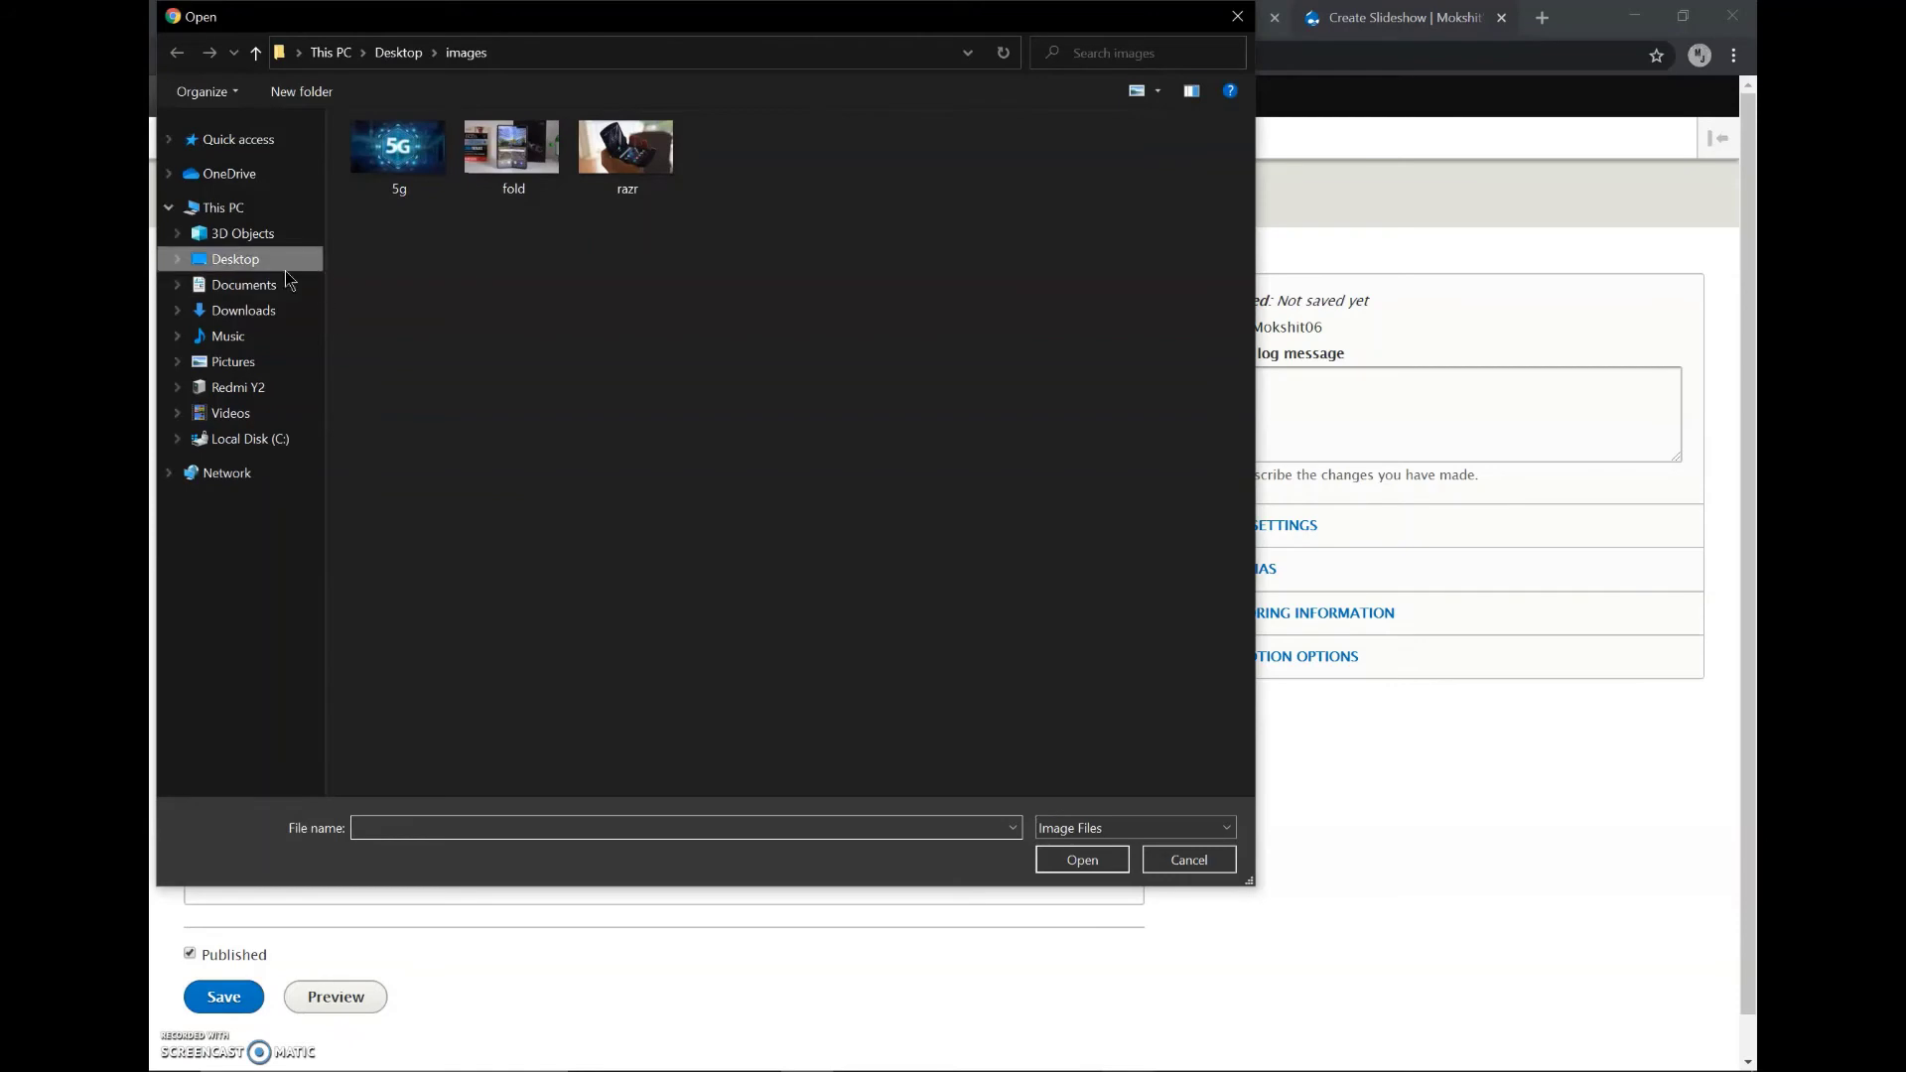
double_click(397, 147)
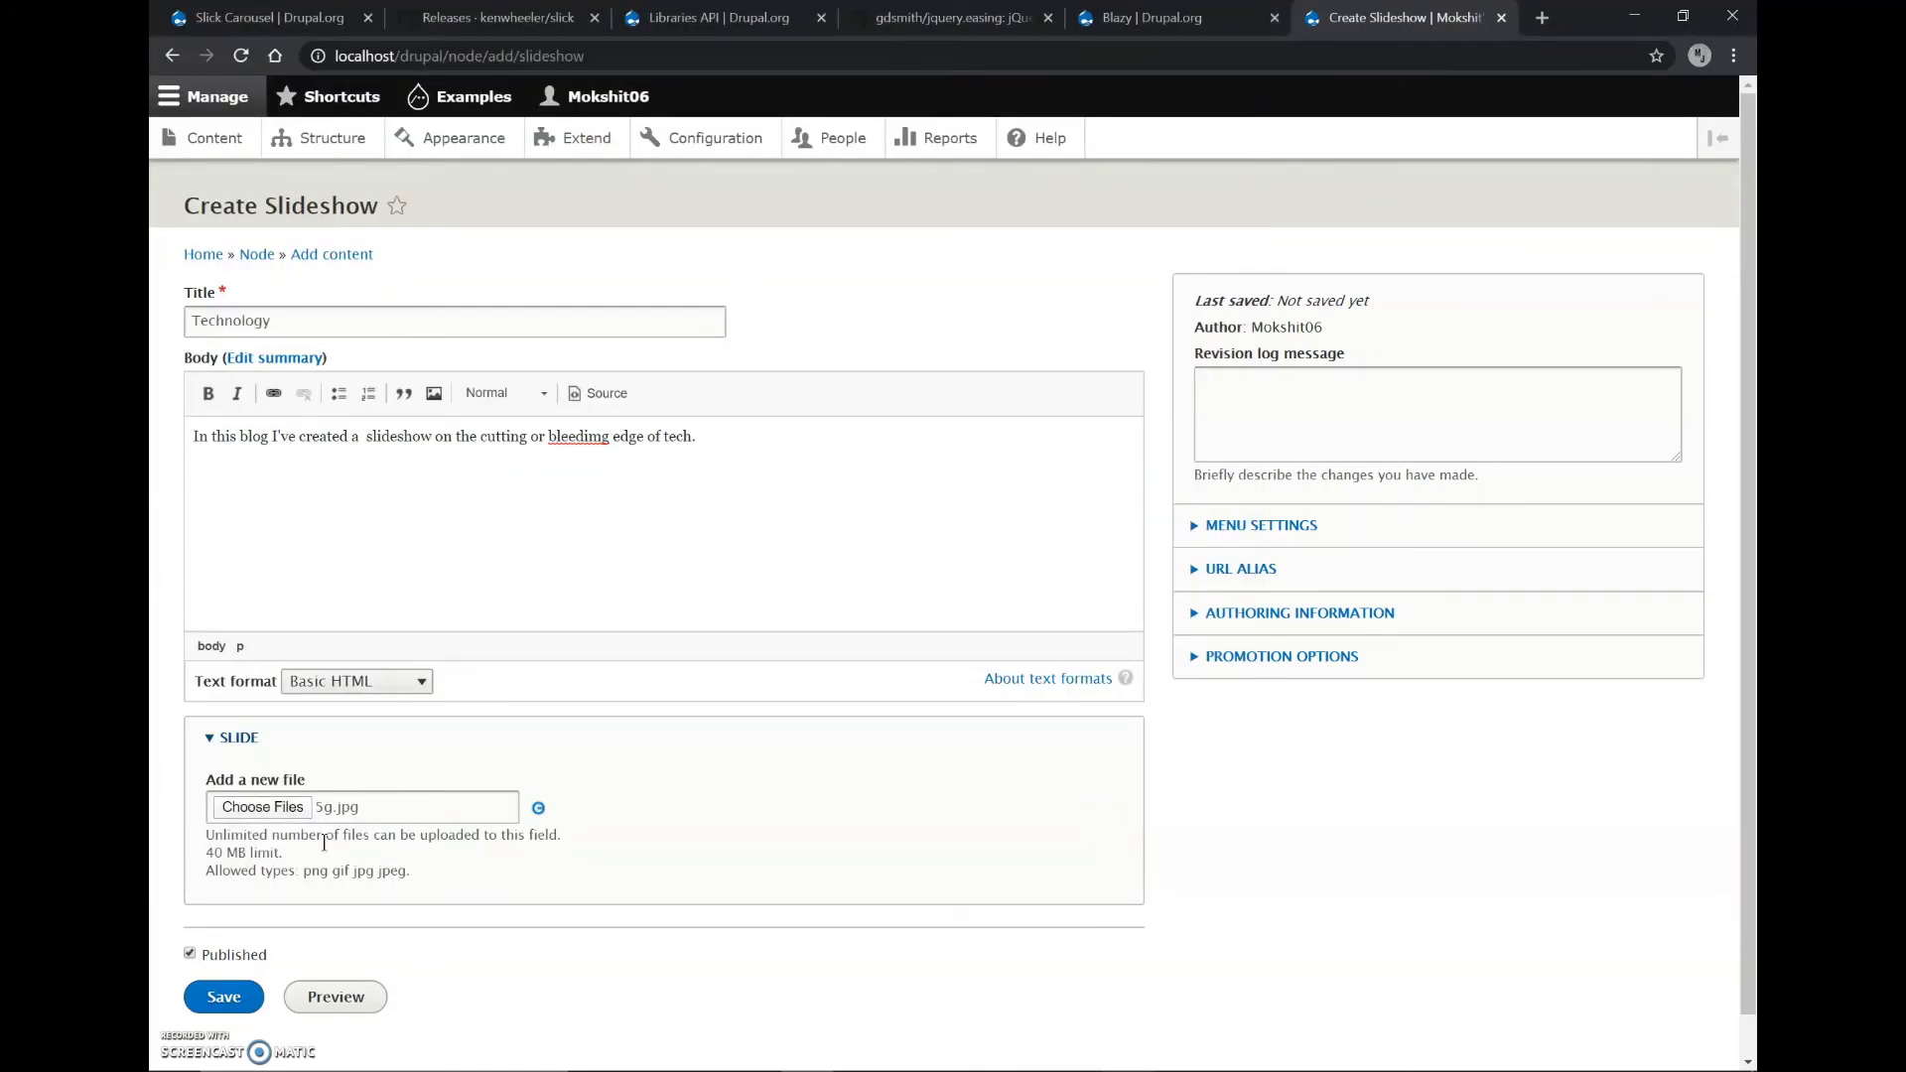
scroll(323, 843, down, 1)
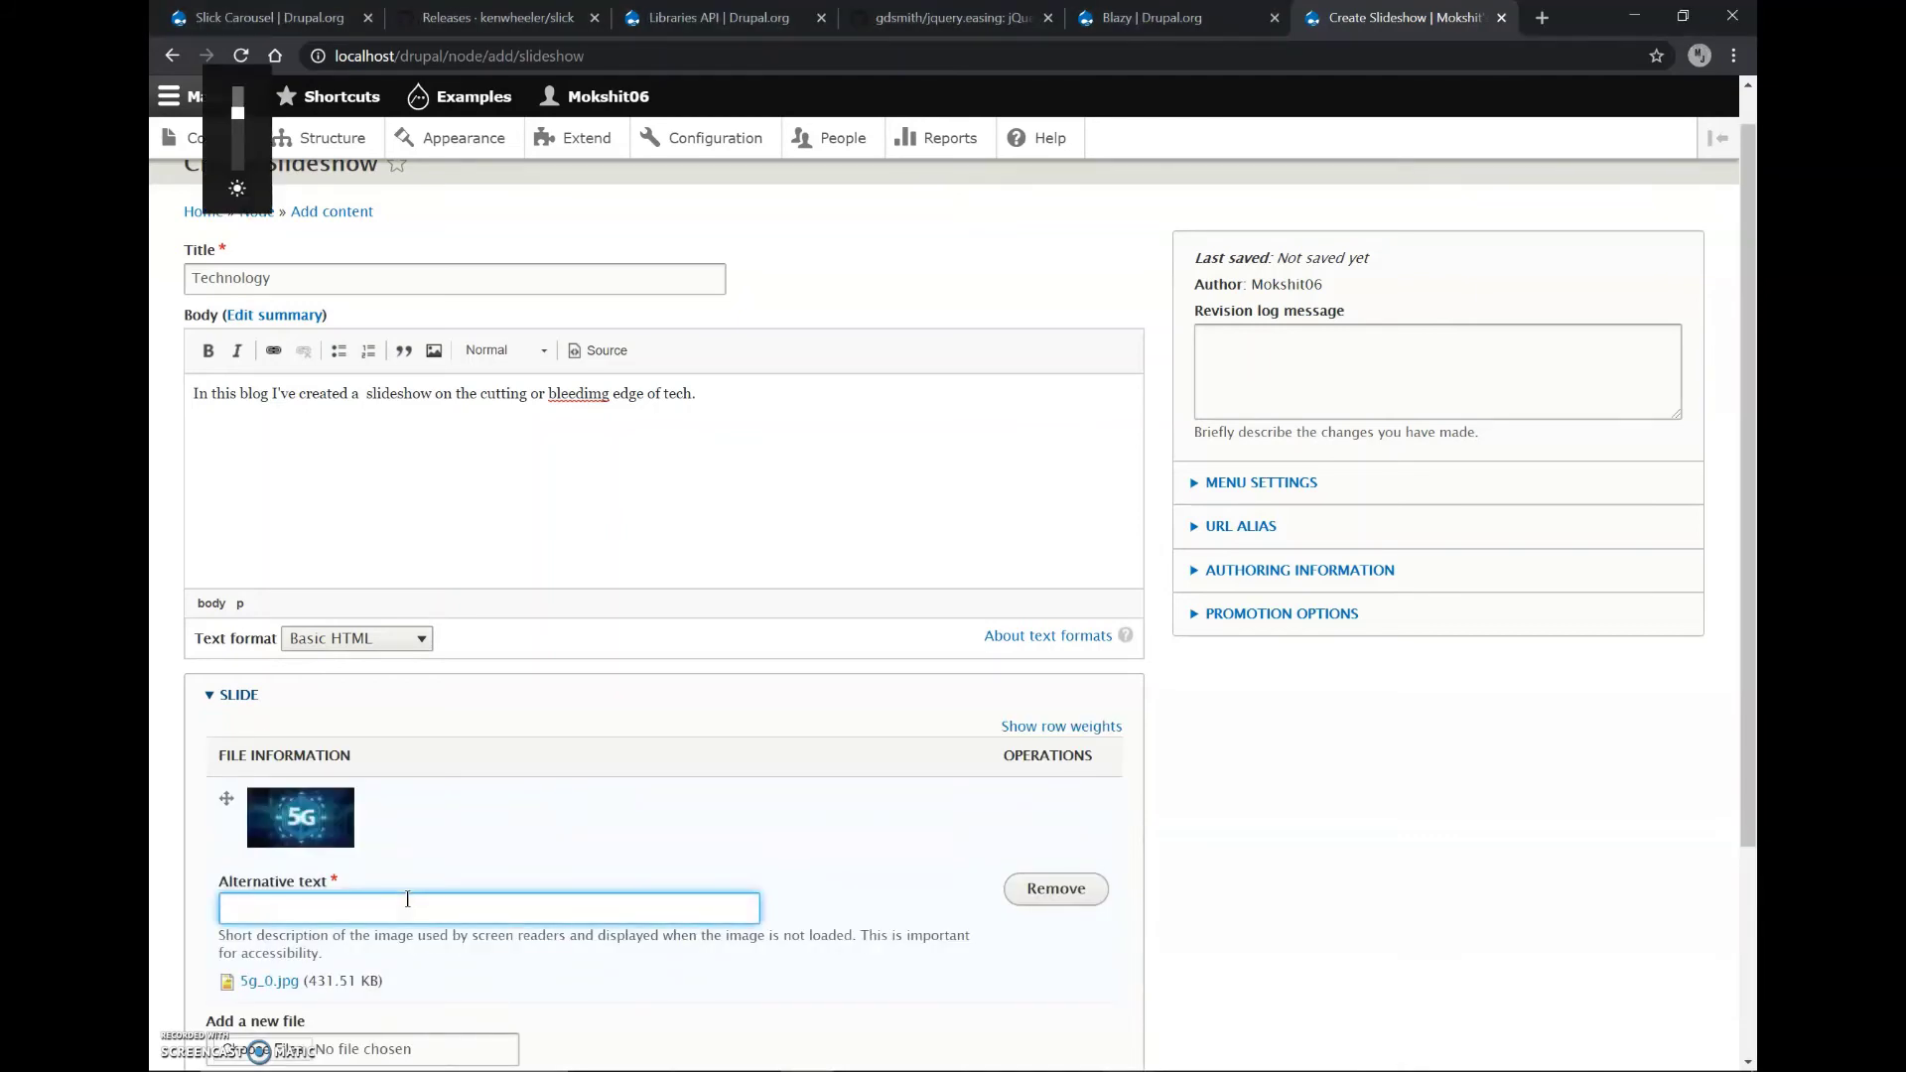
text(G)
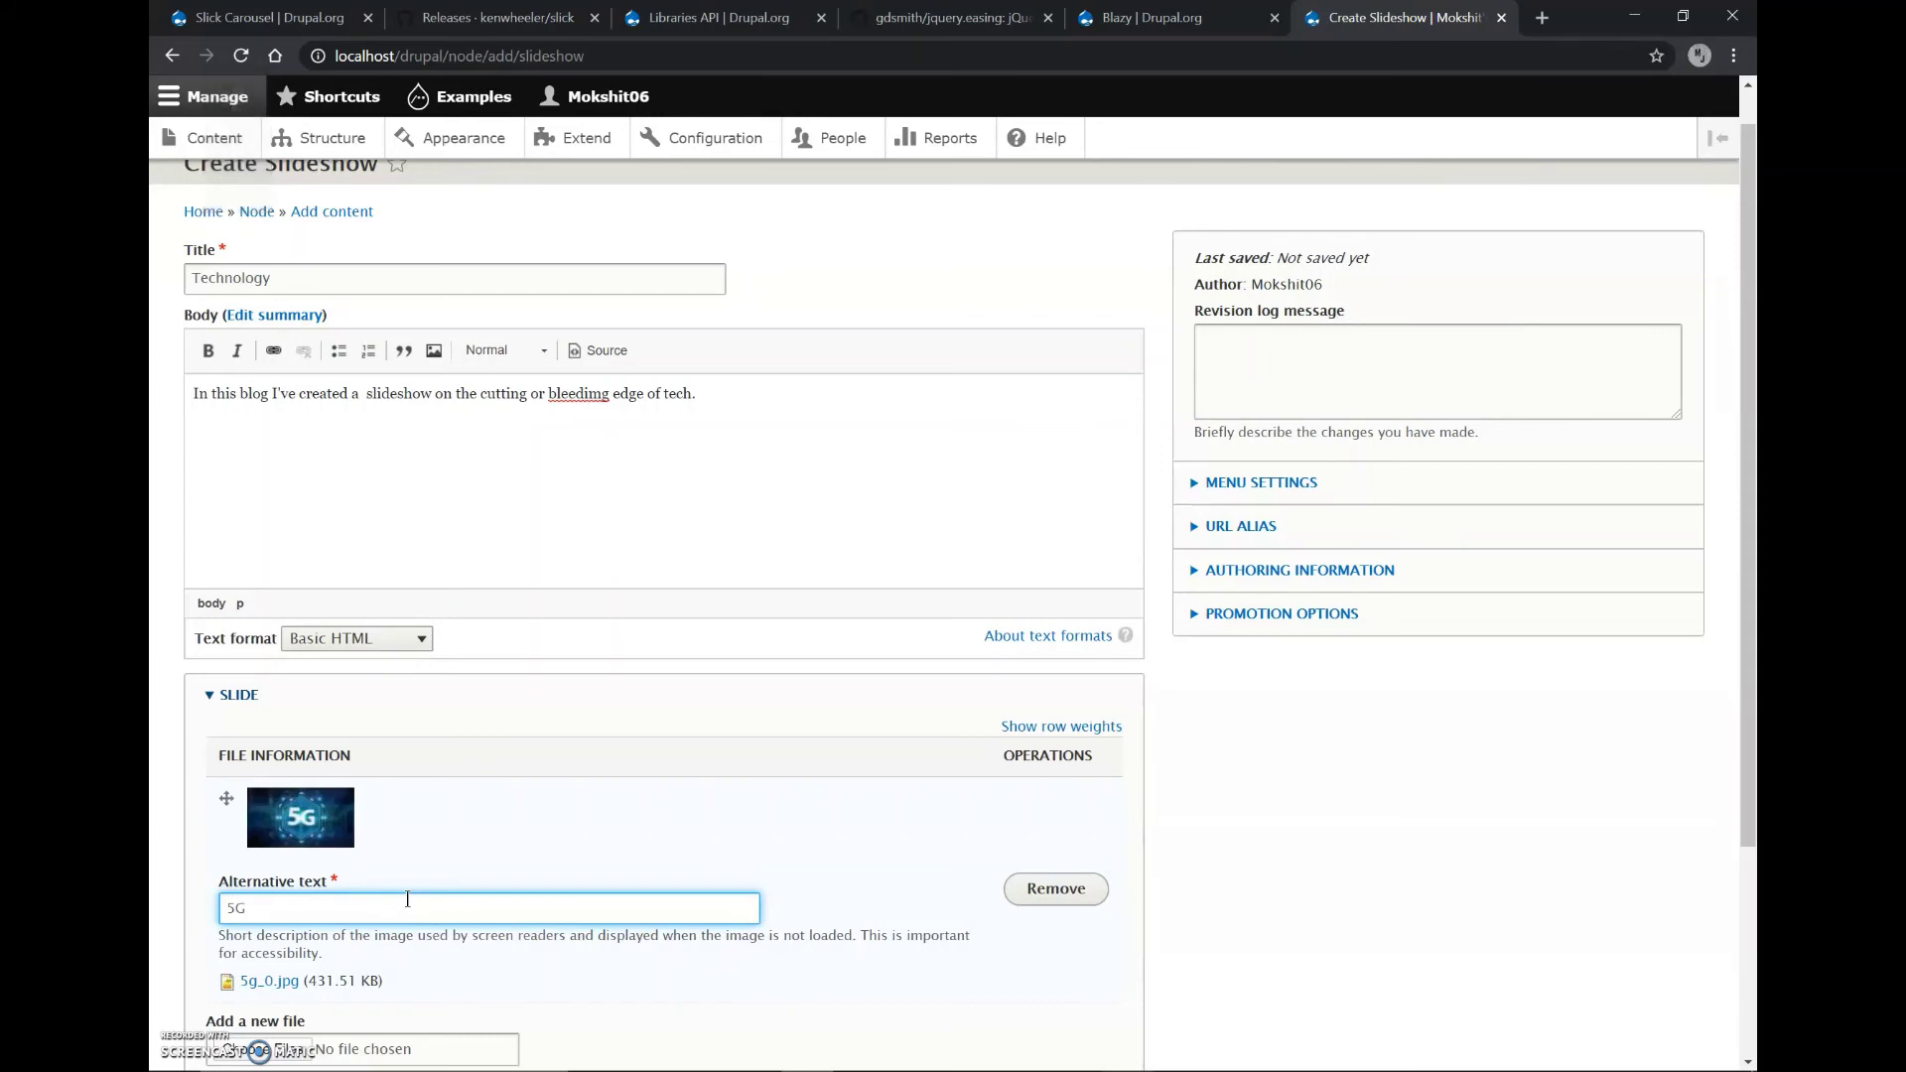
scroll(318, 824, down, 1)
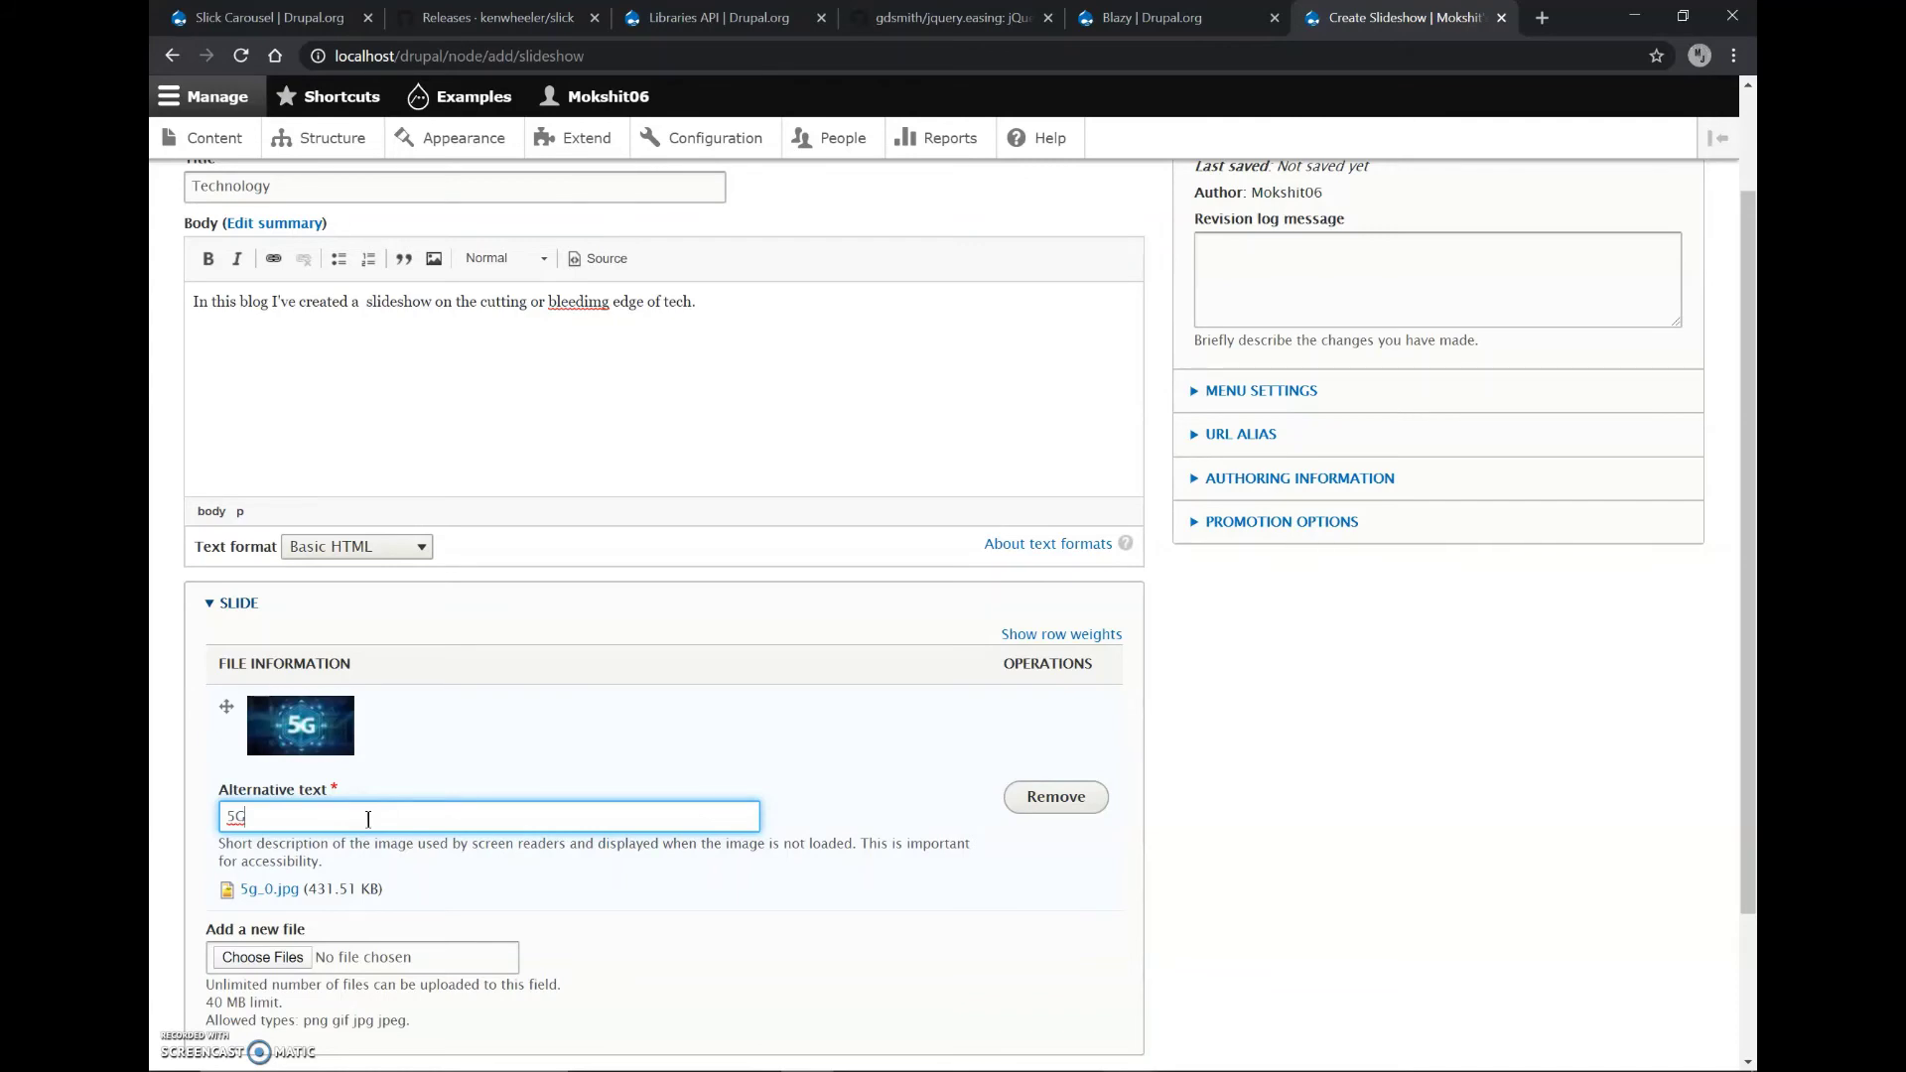
scroll(369, 819, down, 1)
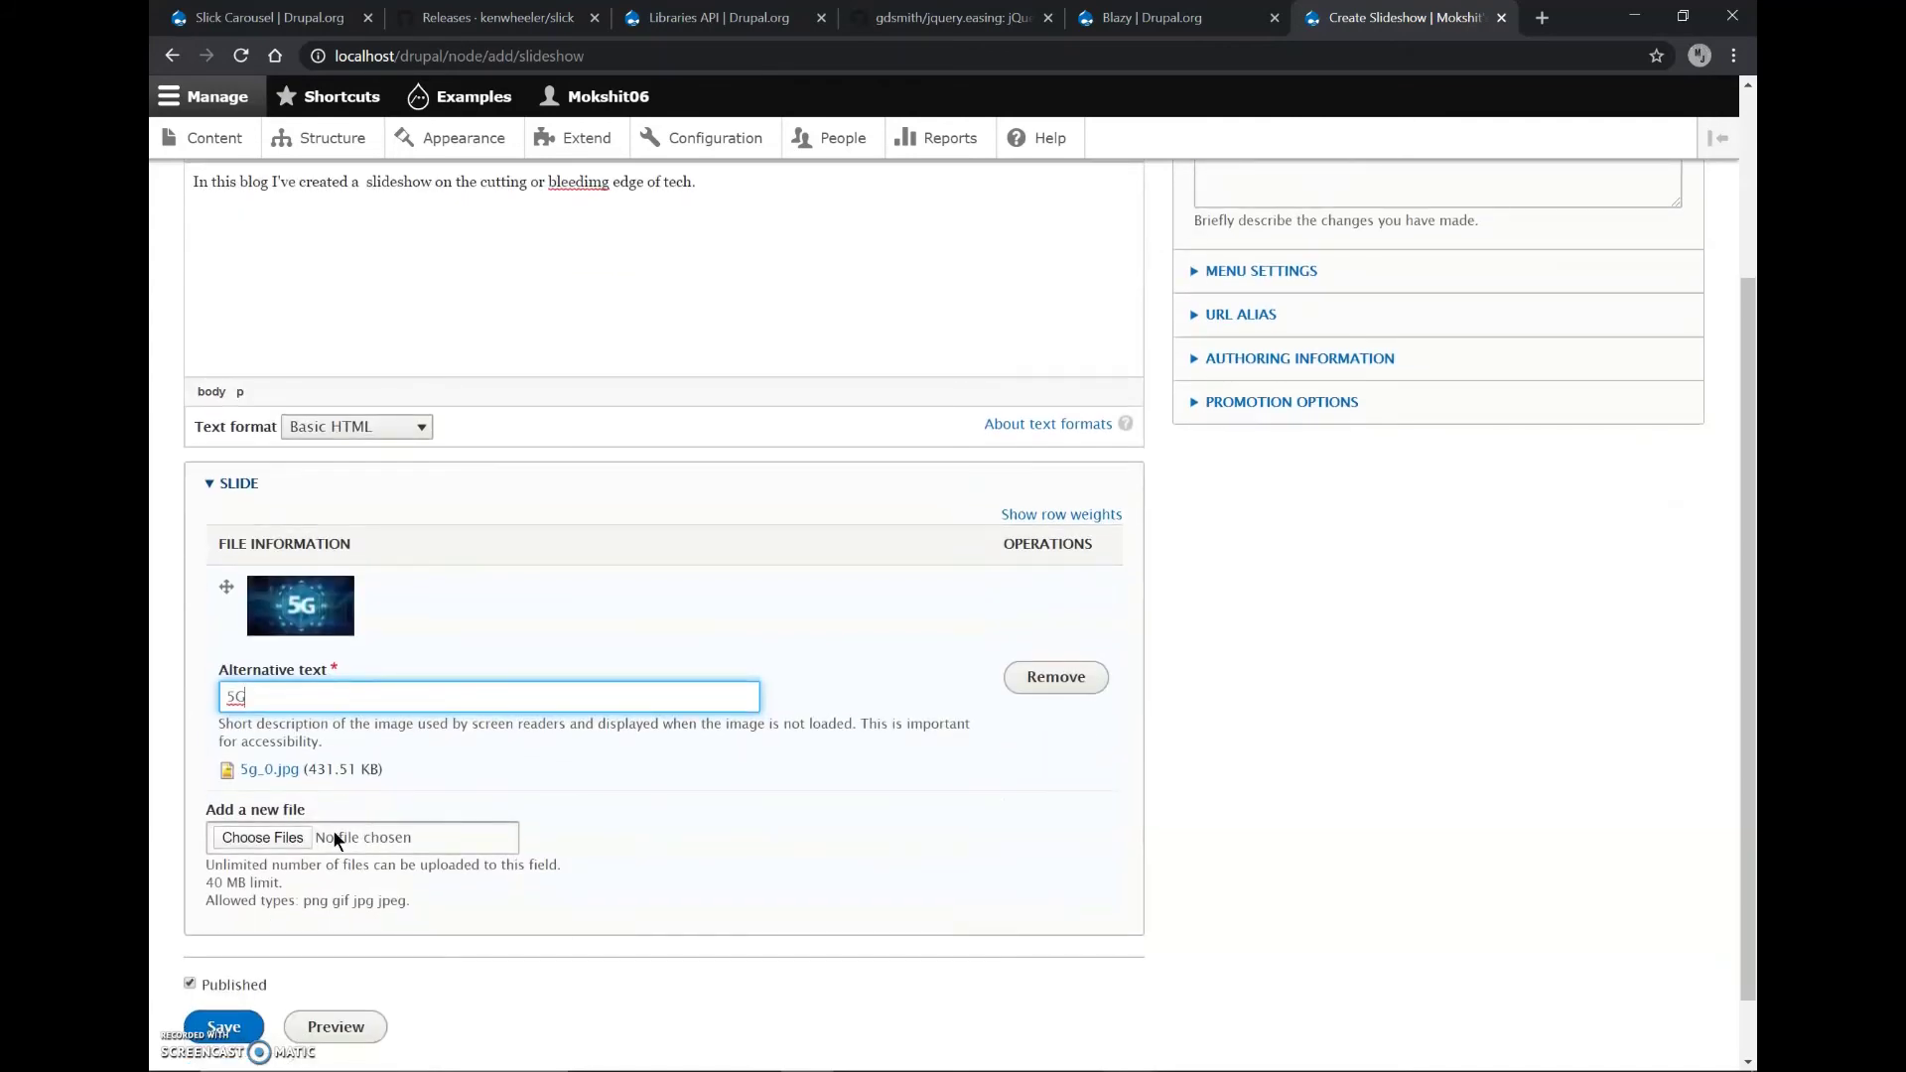
Add fold.jpg as a slide with alt text 'Fold'
click(294, 840)
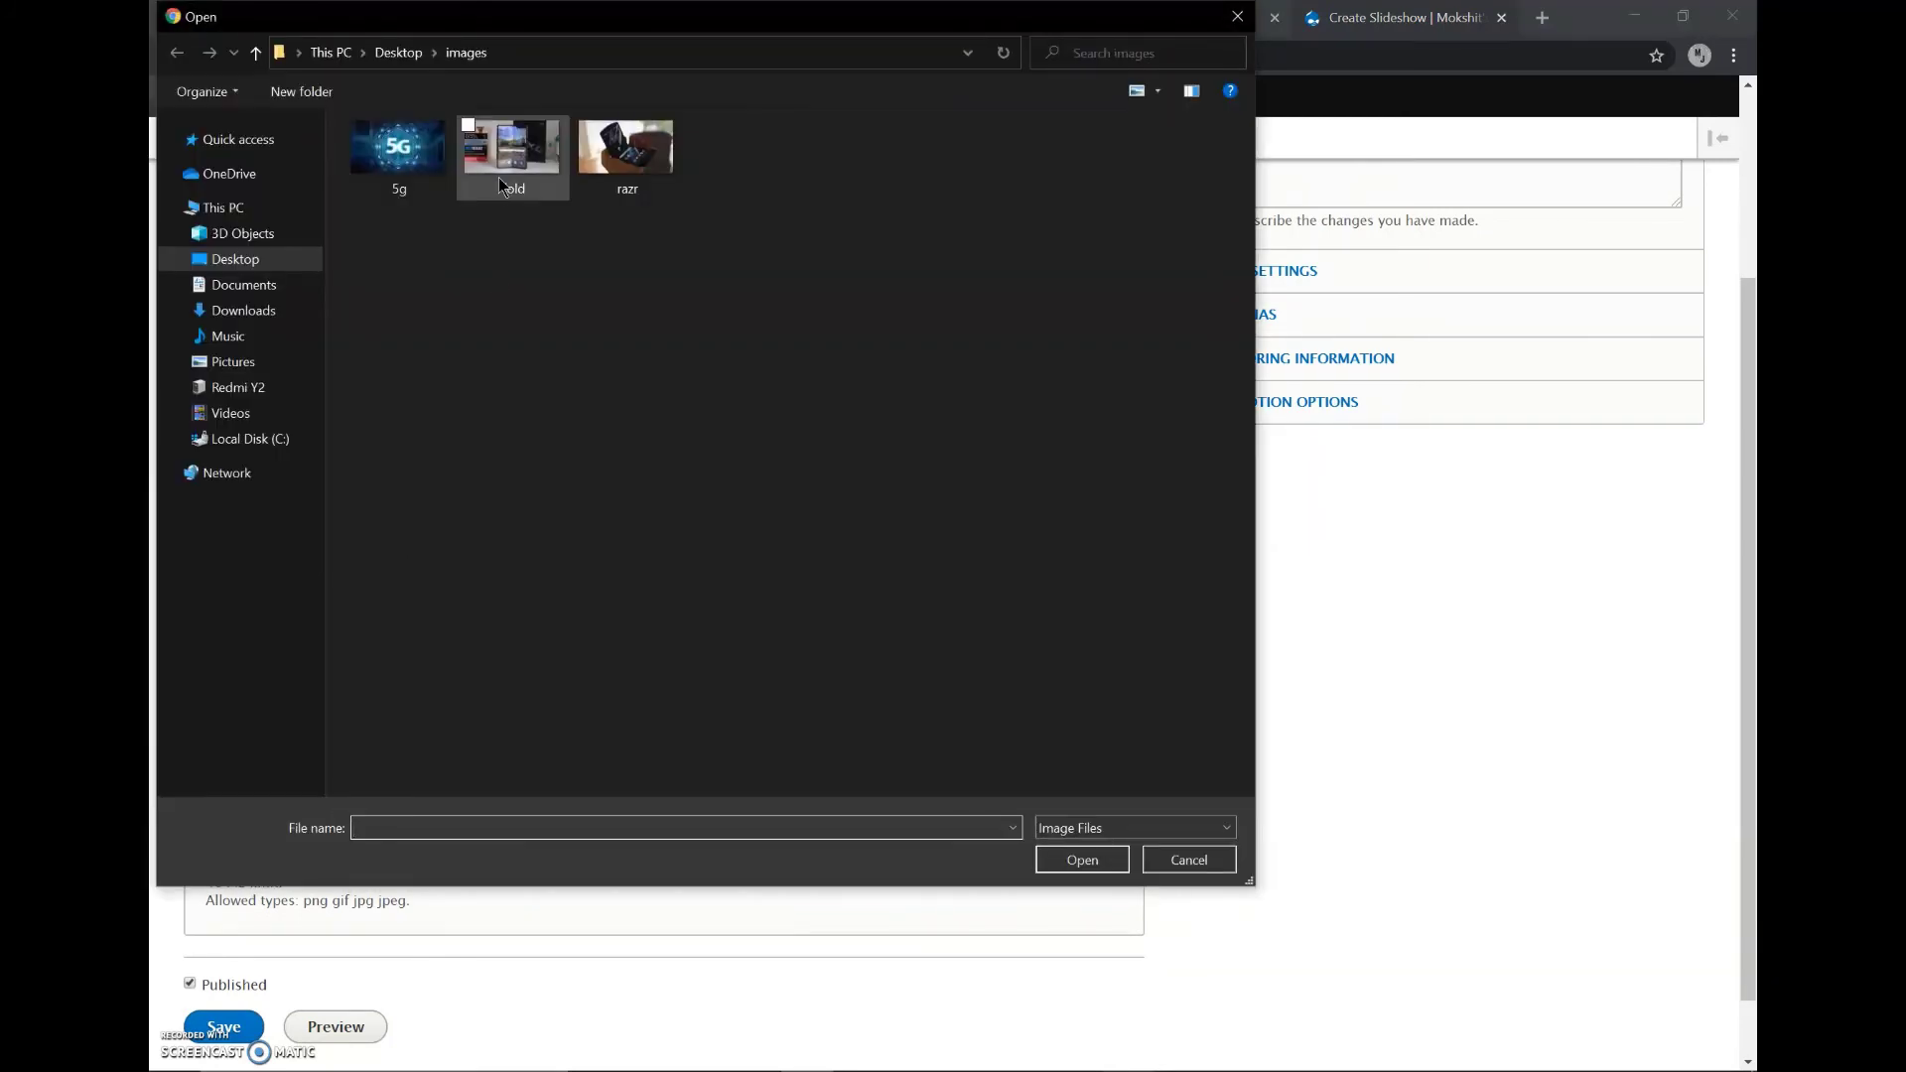
double_click(498, 176)
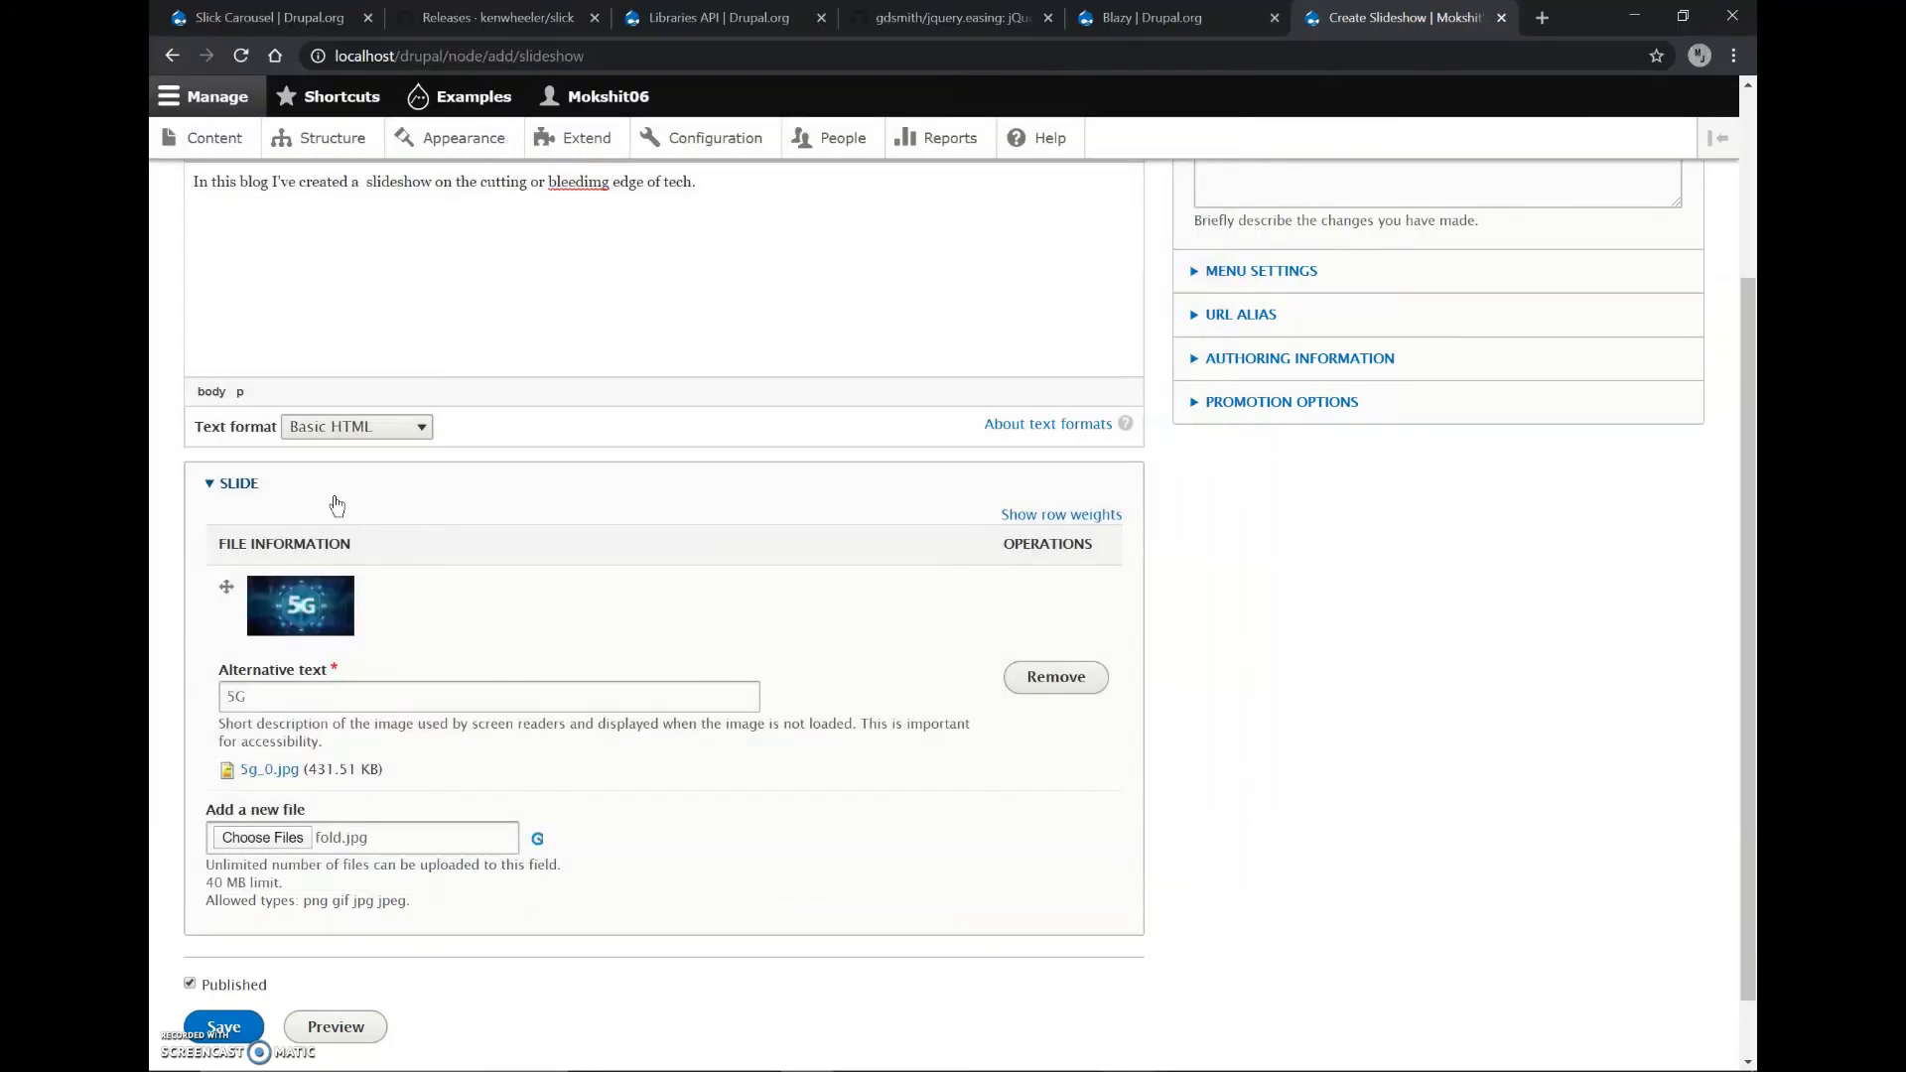
scroll(332, 506, down, 1)
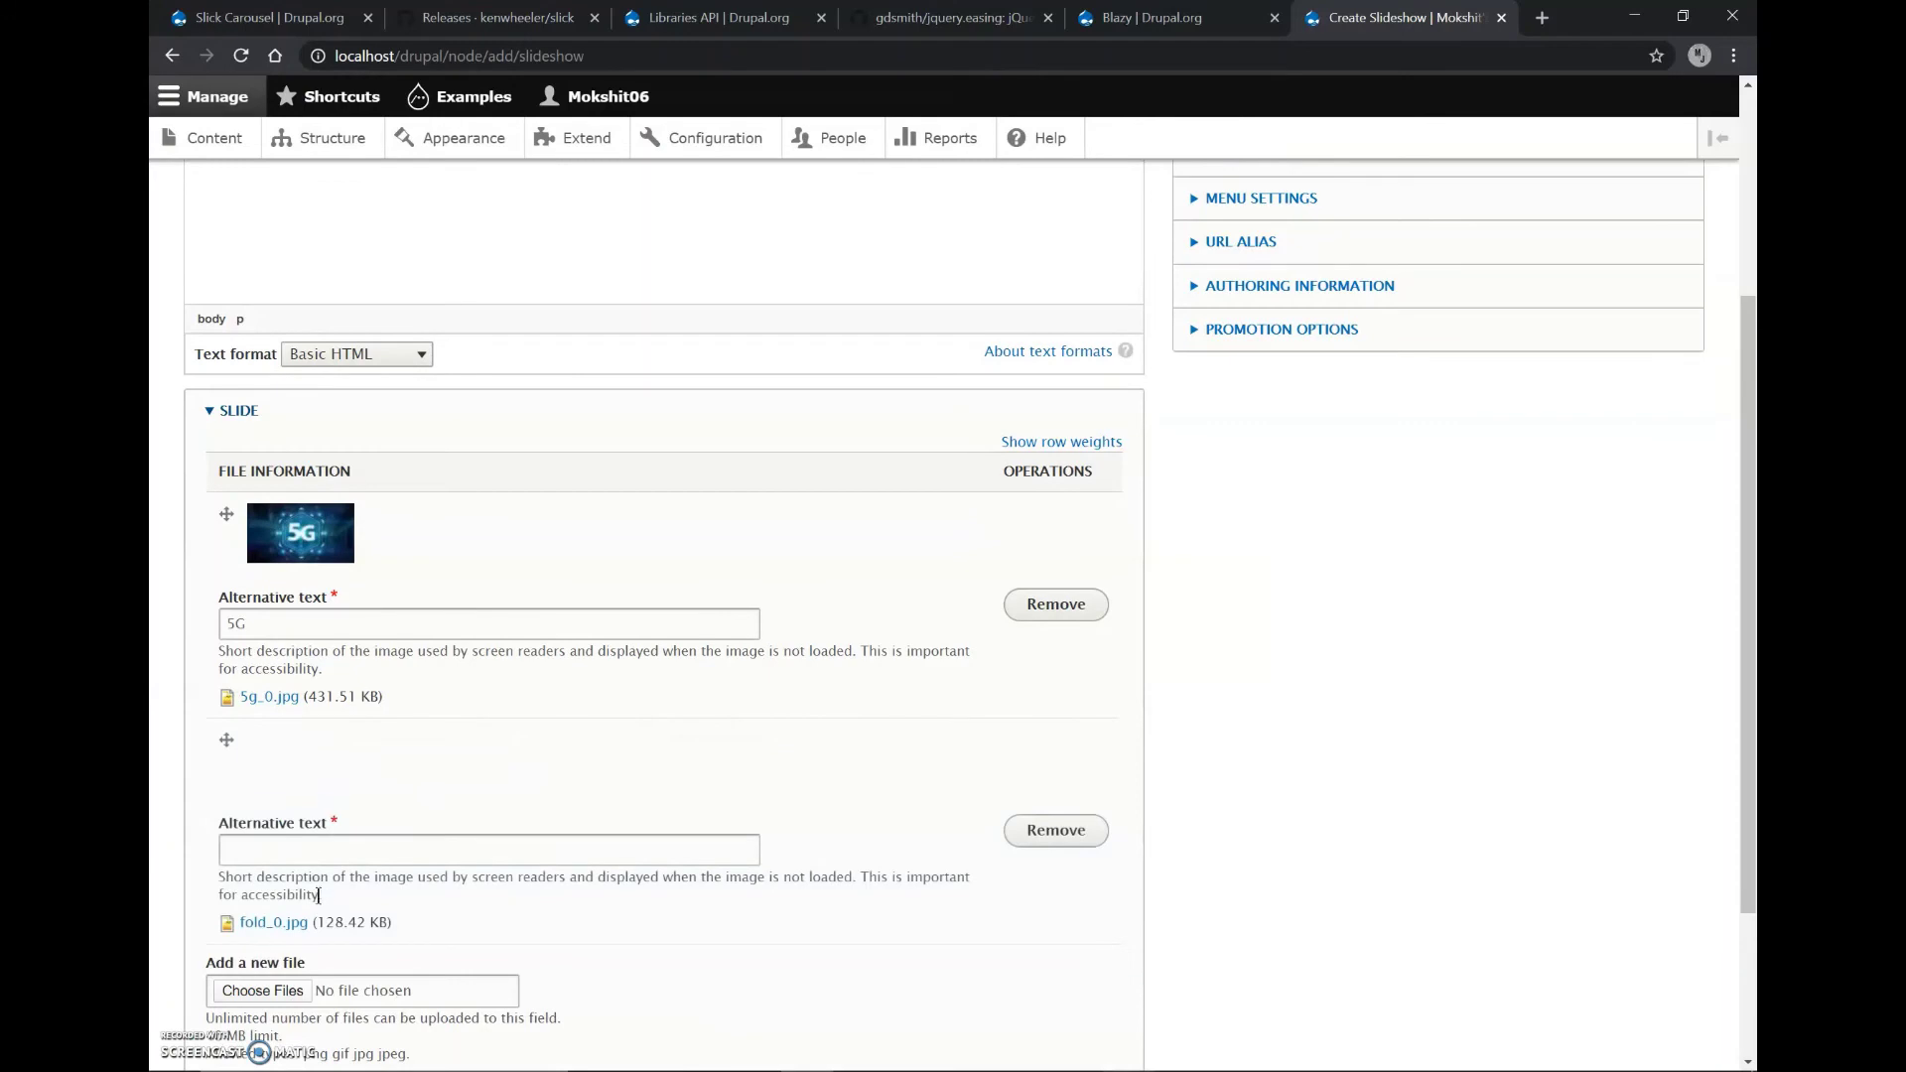
click(307, 851)
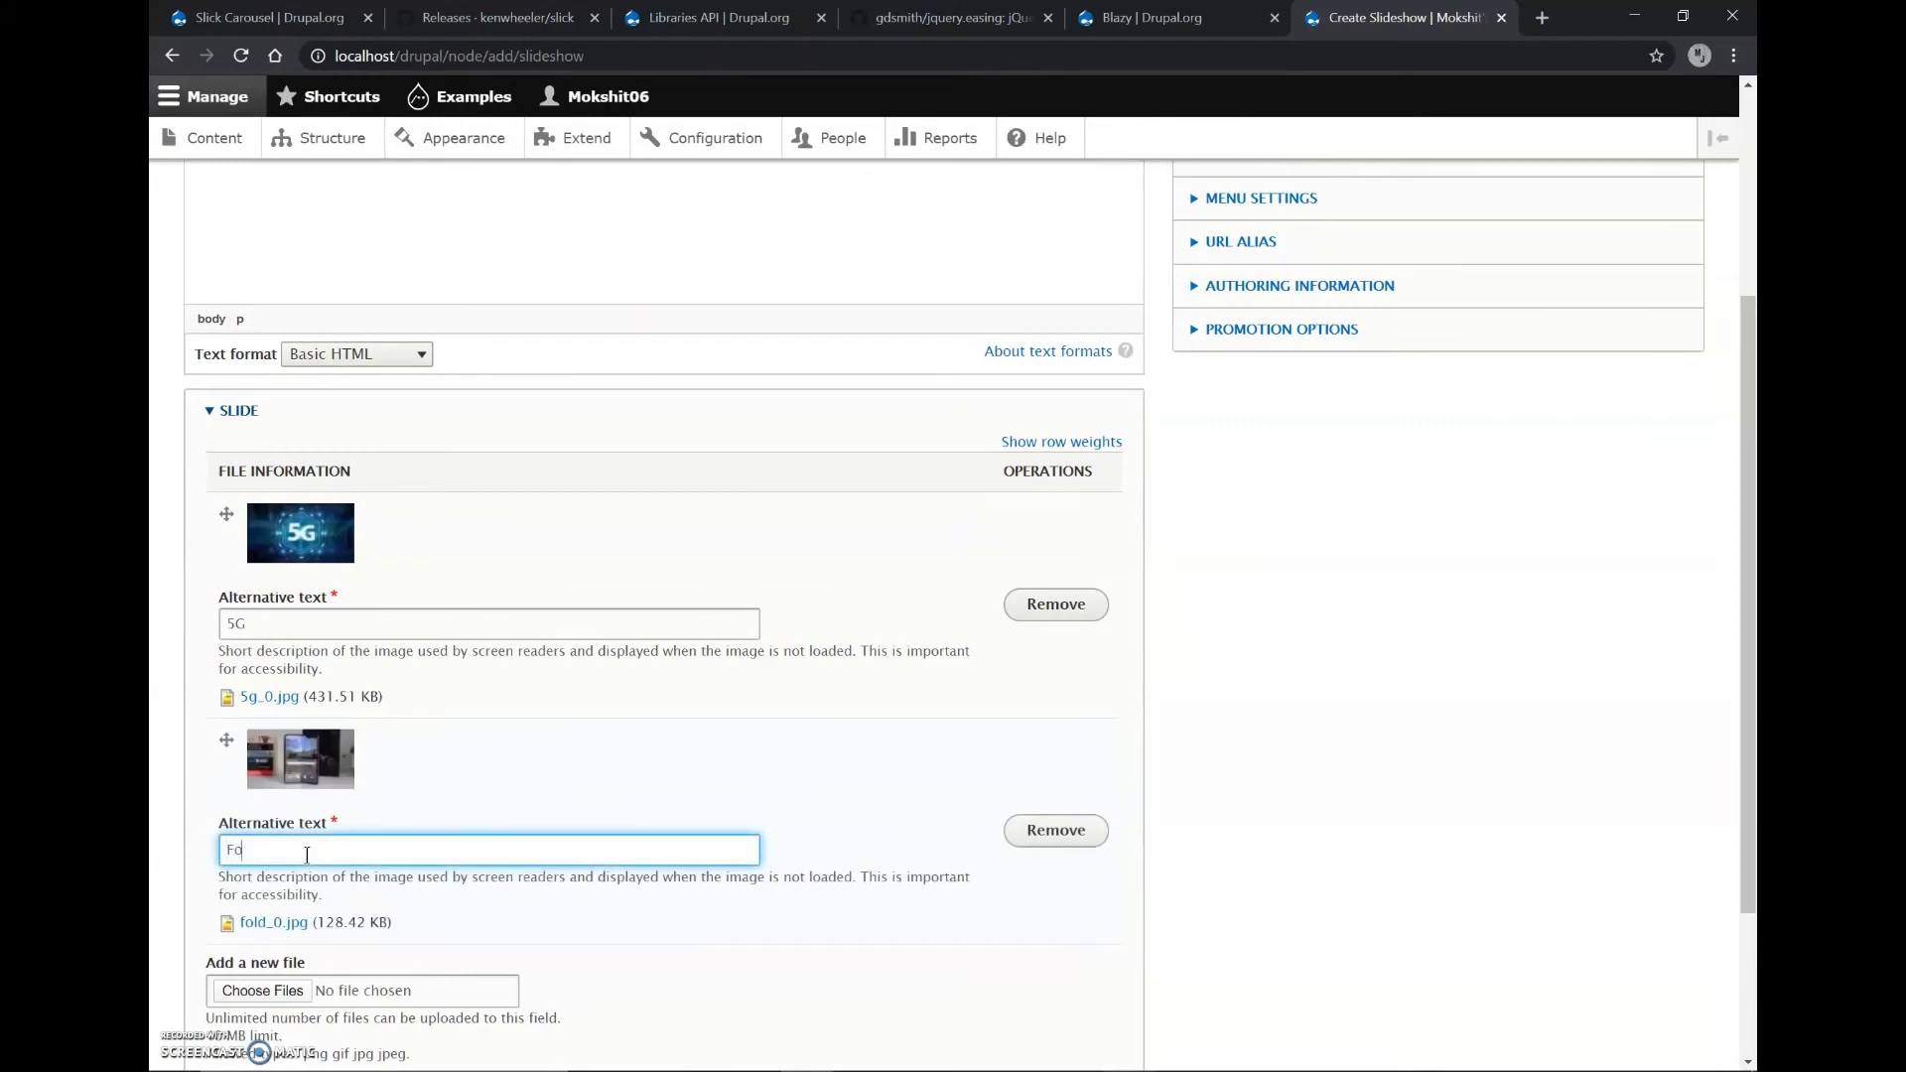
text(Fold)
scroll(303, 856, down, 1)
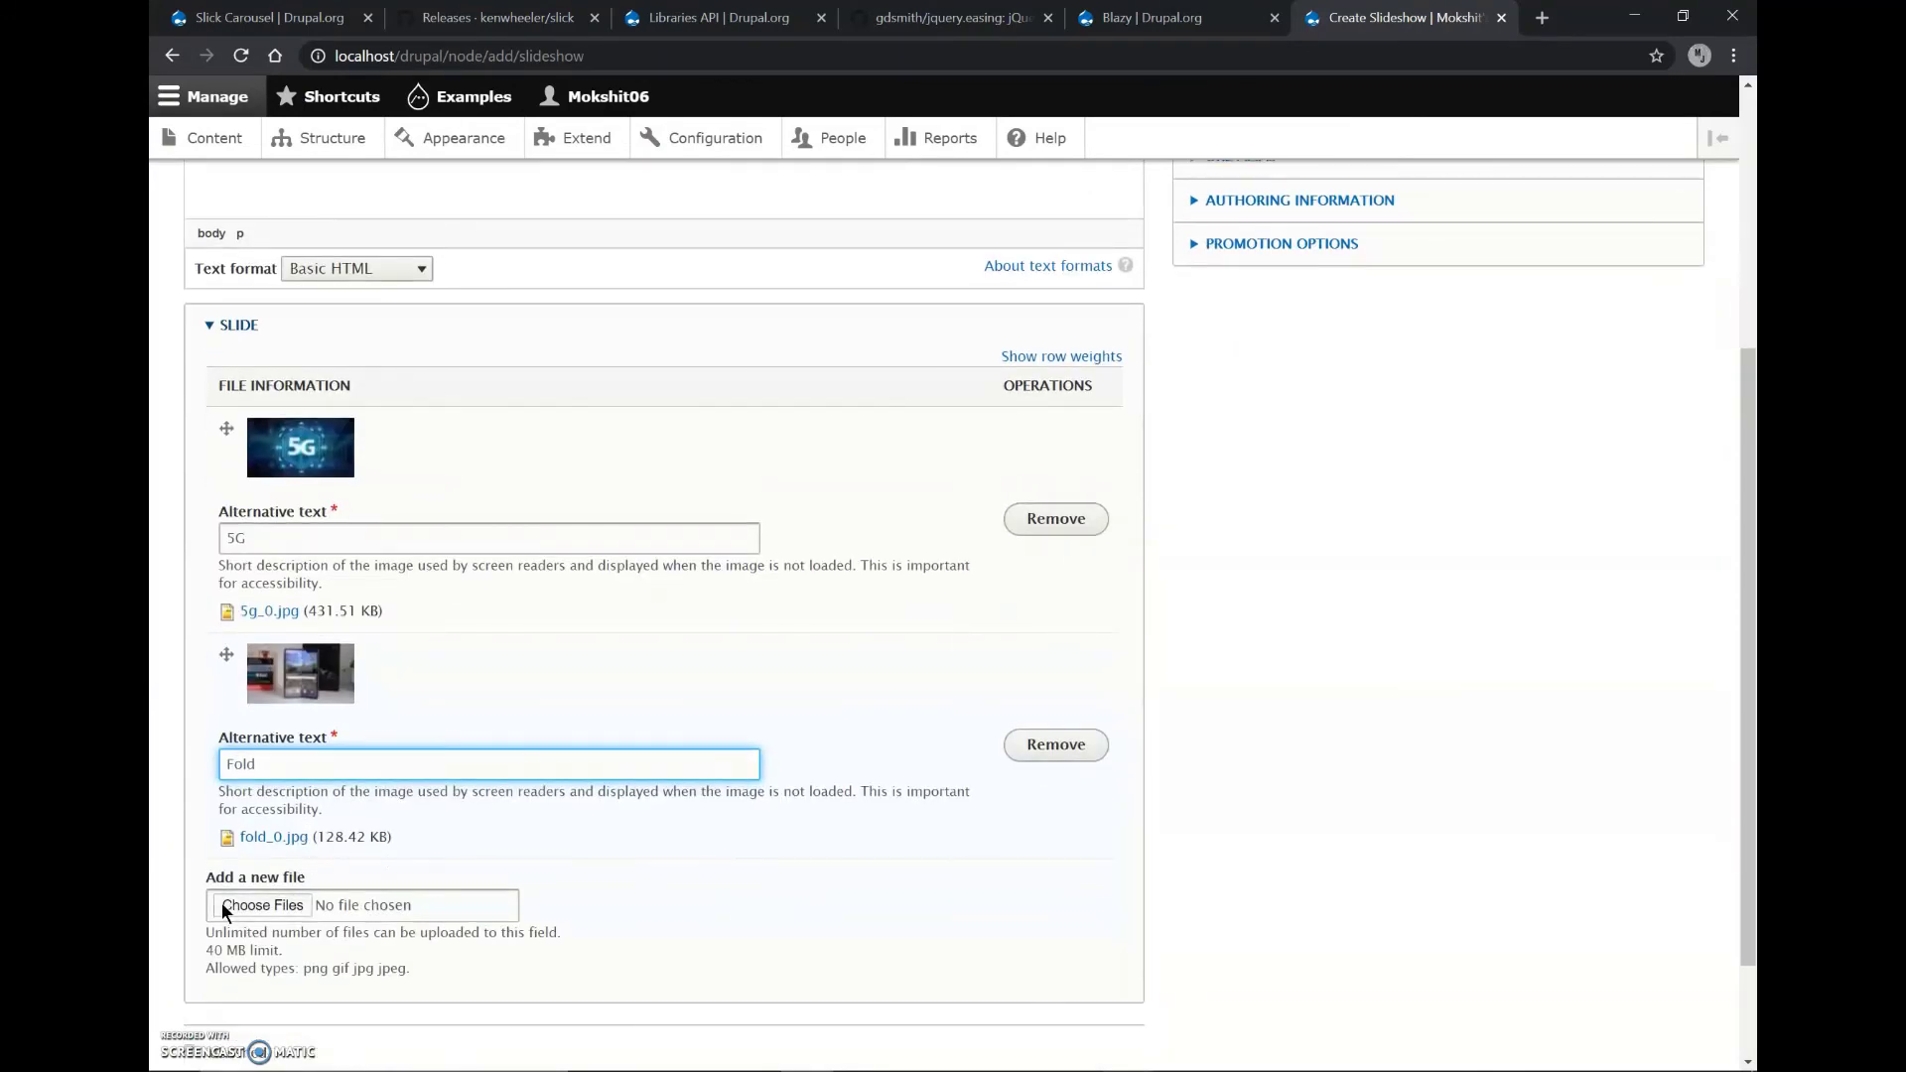
Add razr.jpg as a slide with alt text 'Razr'
click(223, 903)
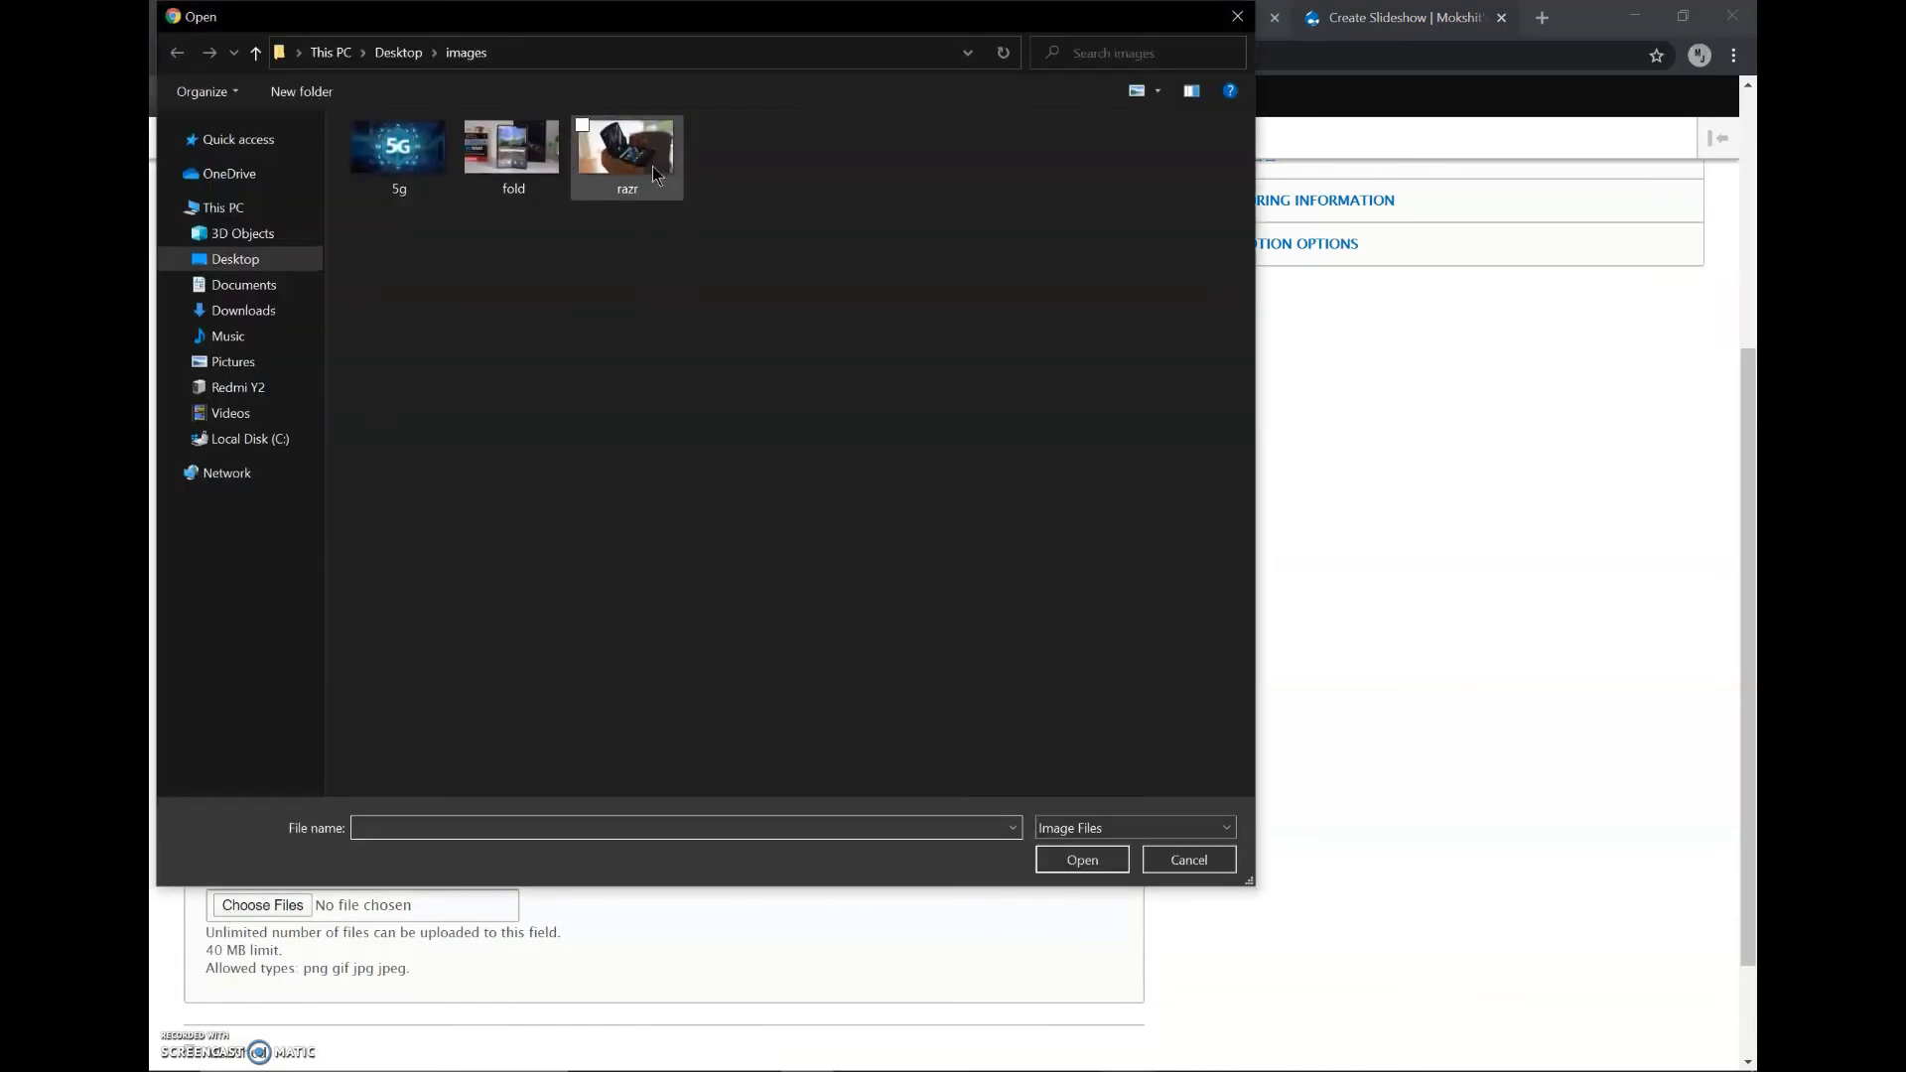
double_click(647, 159)
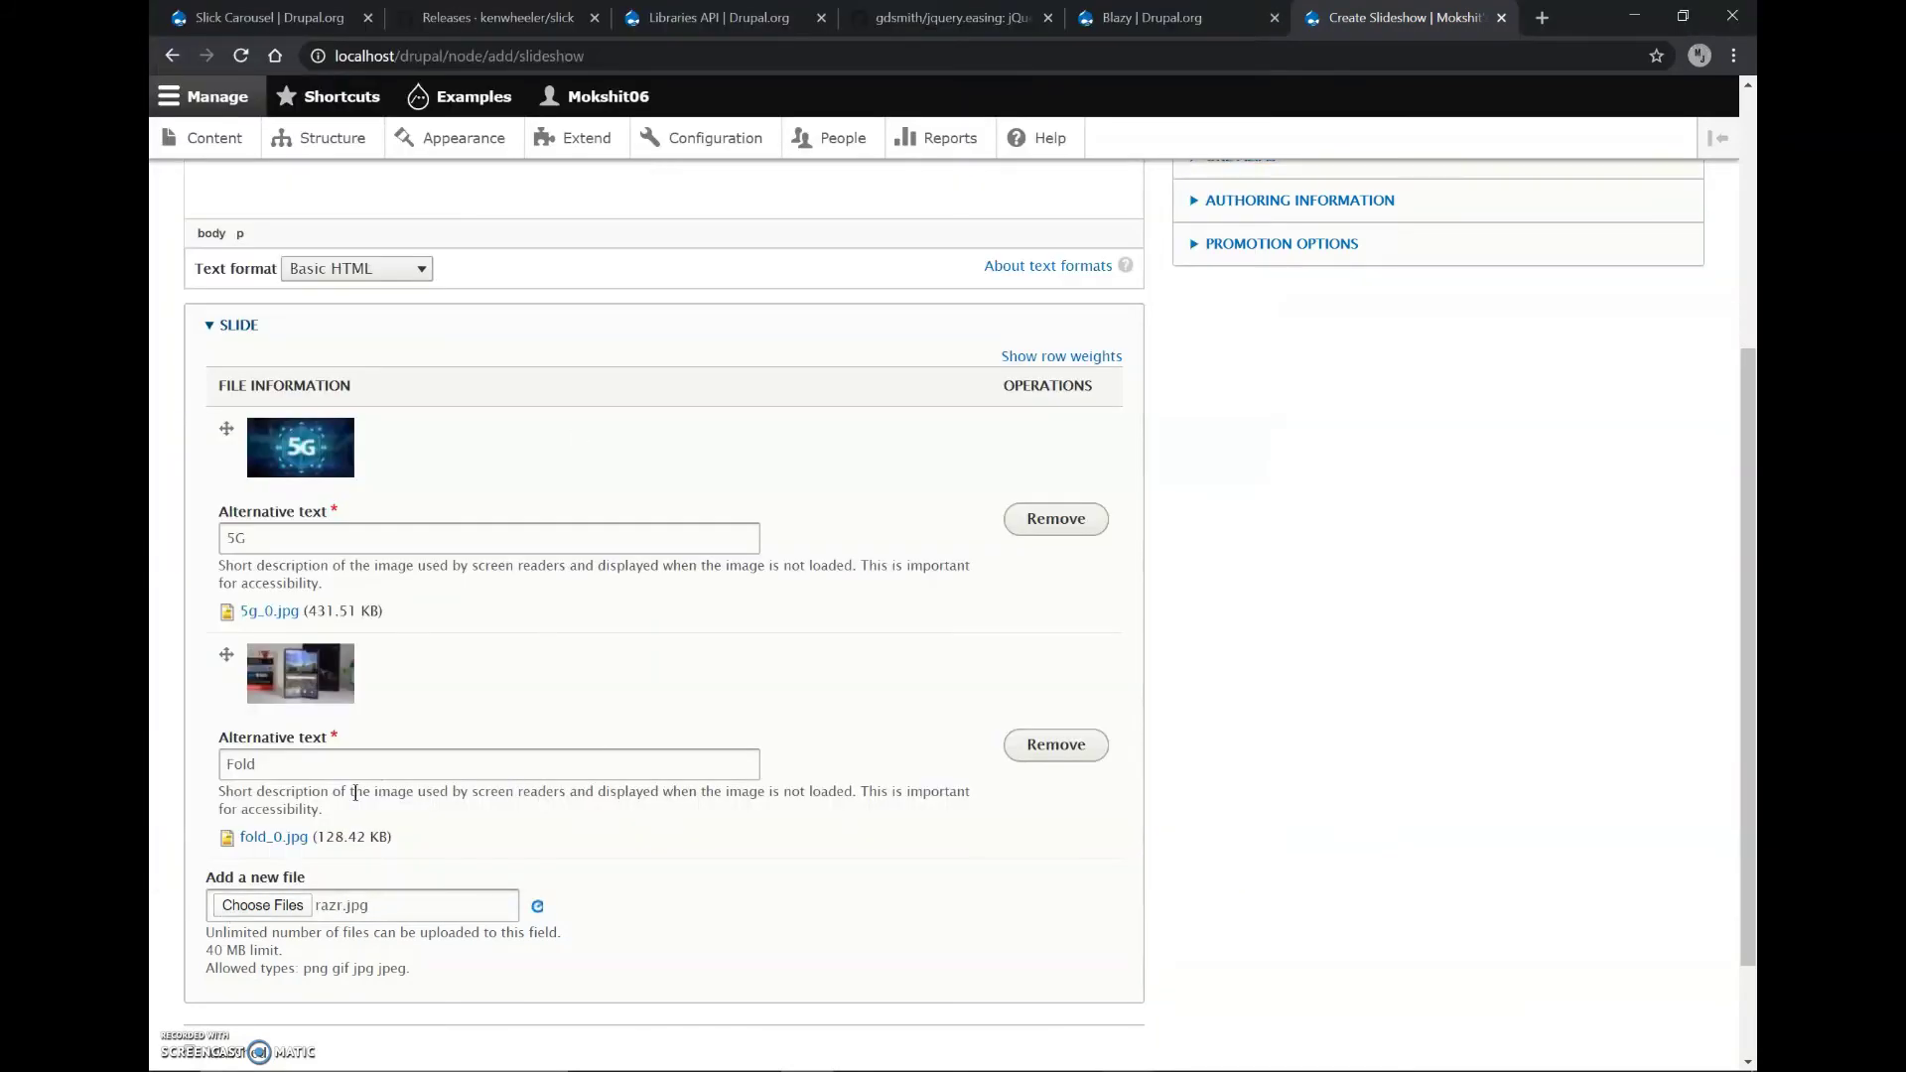
scroll(355, 793, down, 2)
click(341, 850)
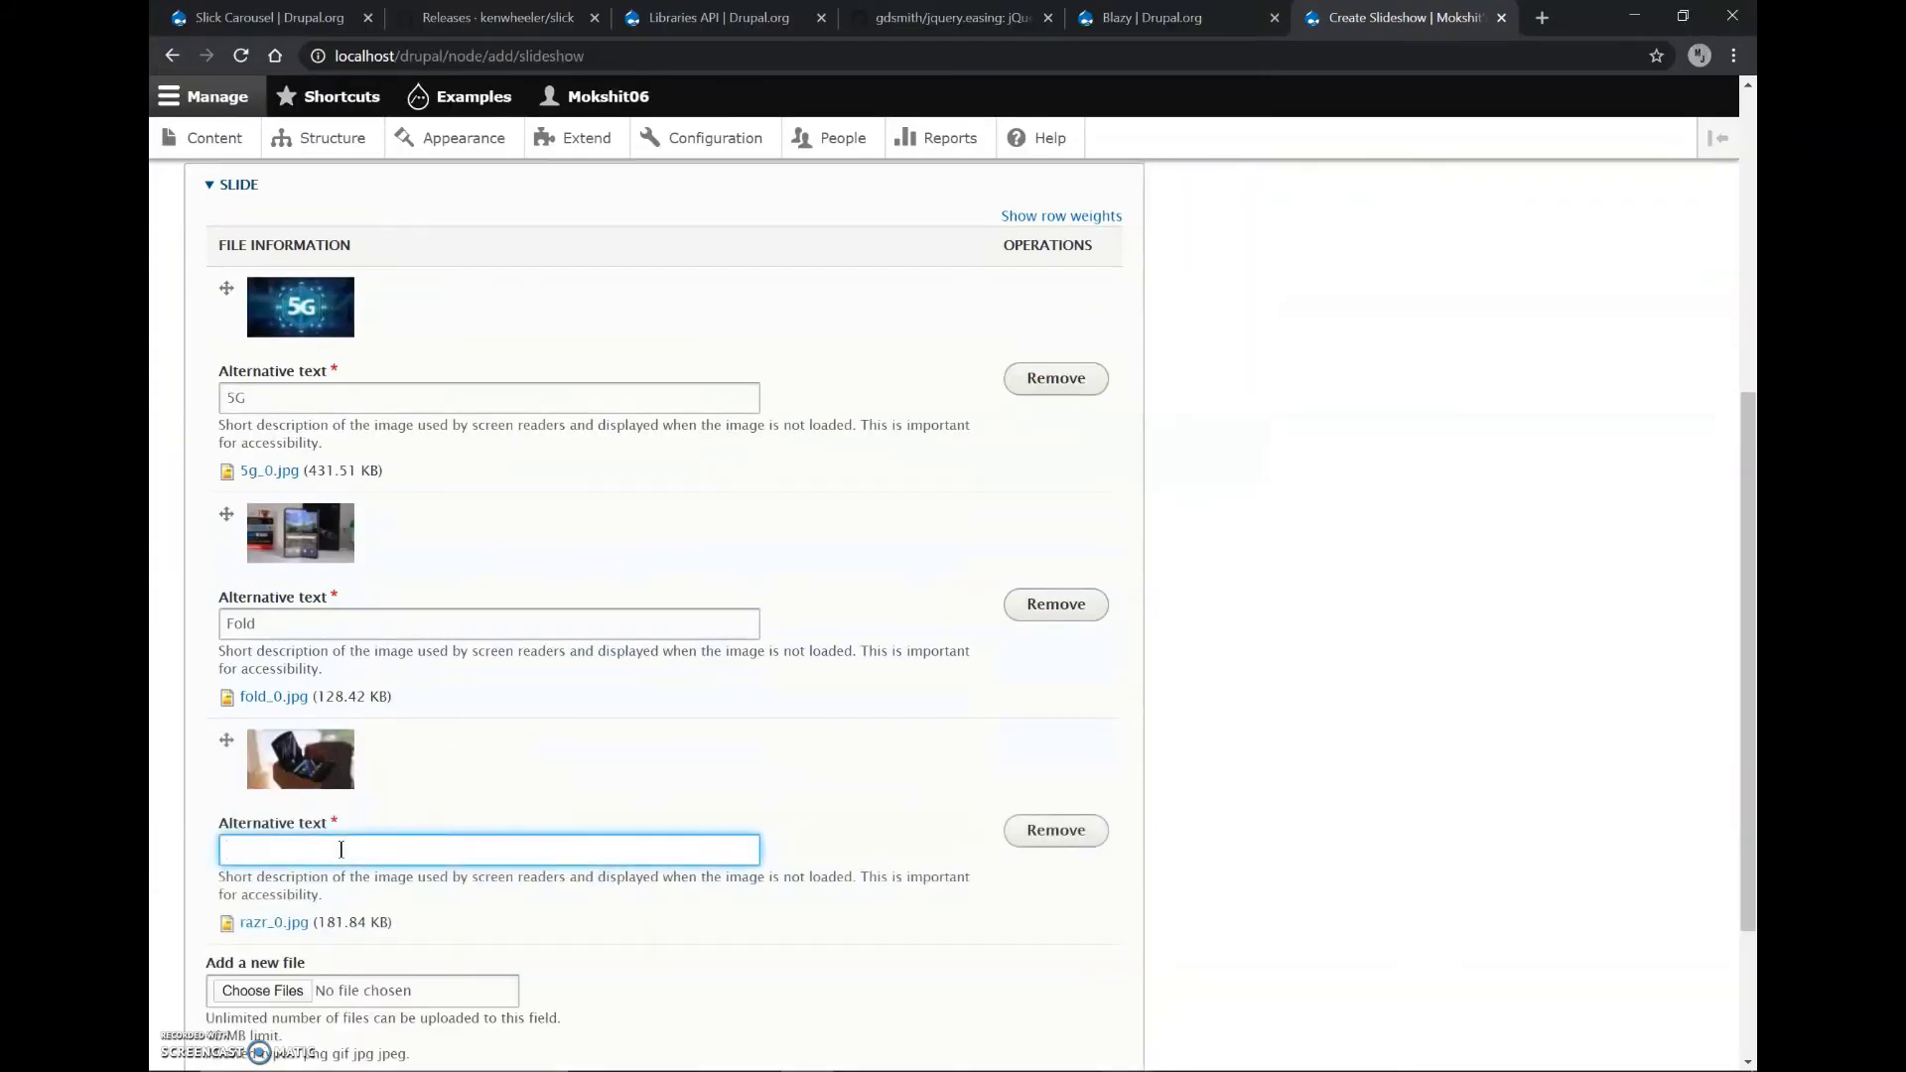
text(Razr)
Save the new Technology slideshow
scroll(341, 849, down, 2)
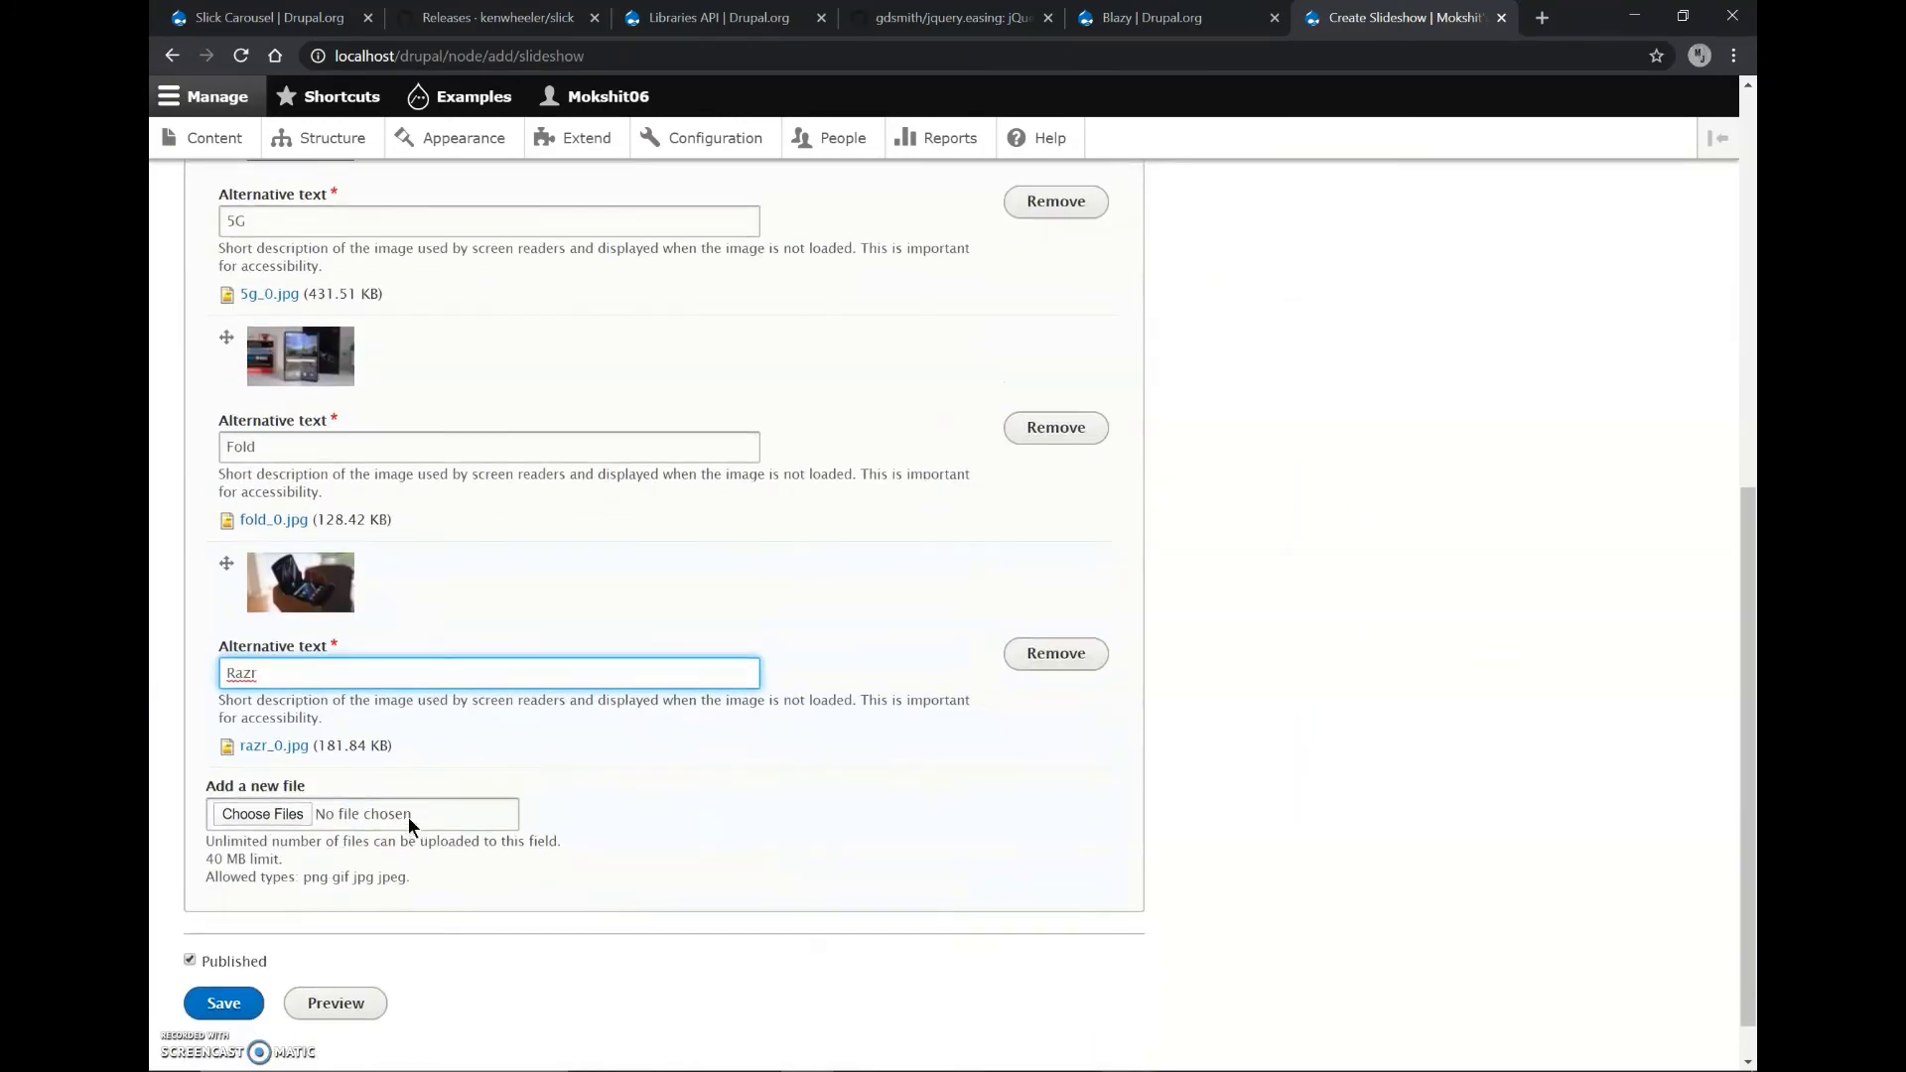
scroll(408, 818, up, 8)
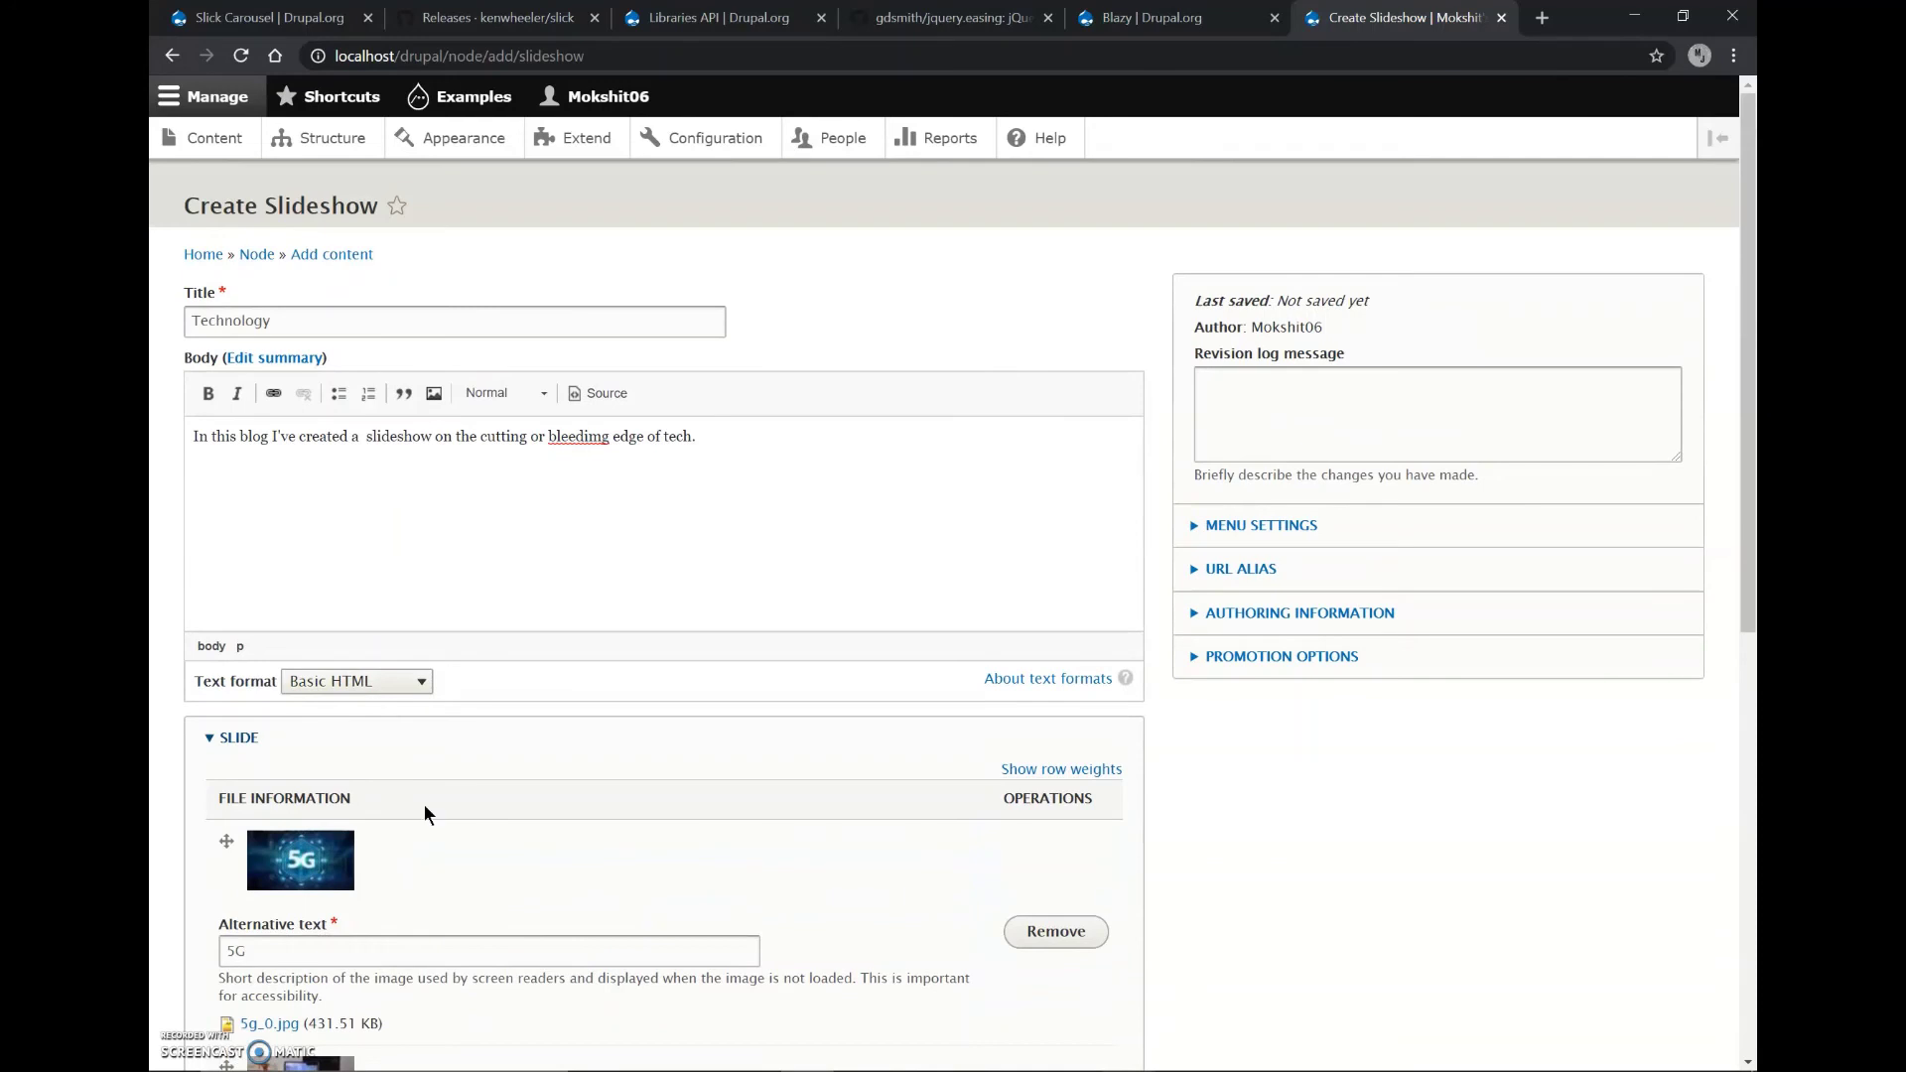
scroll(425, 804, down, 8)
click(230, 953)
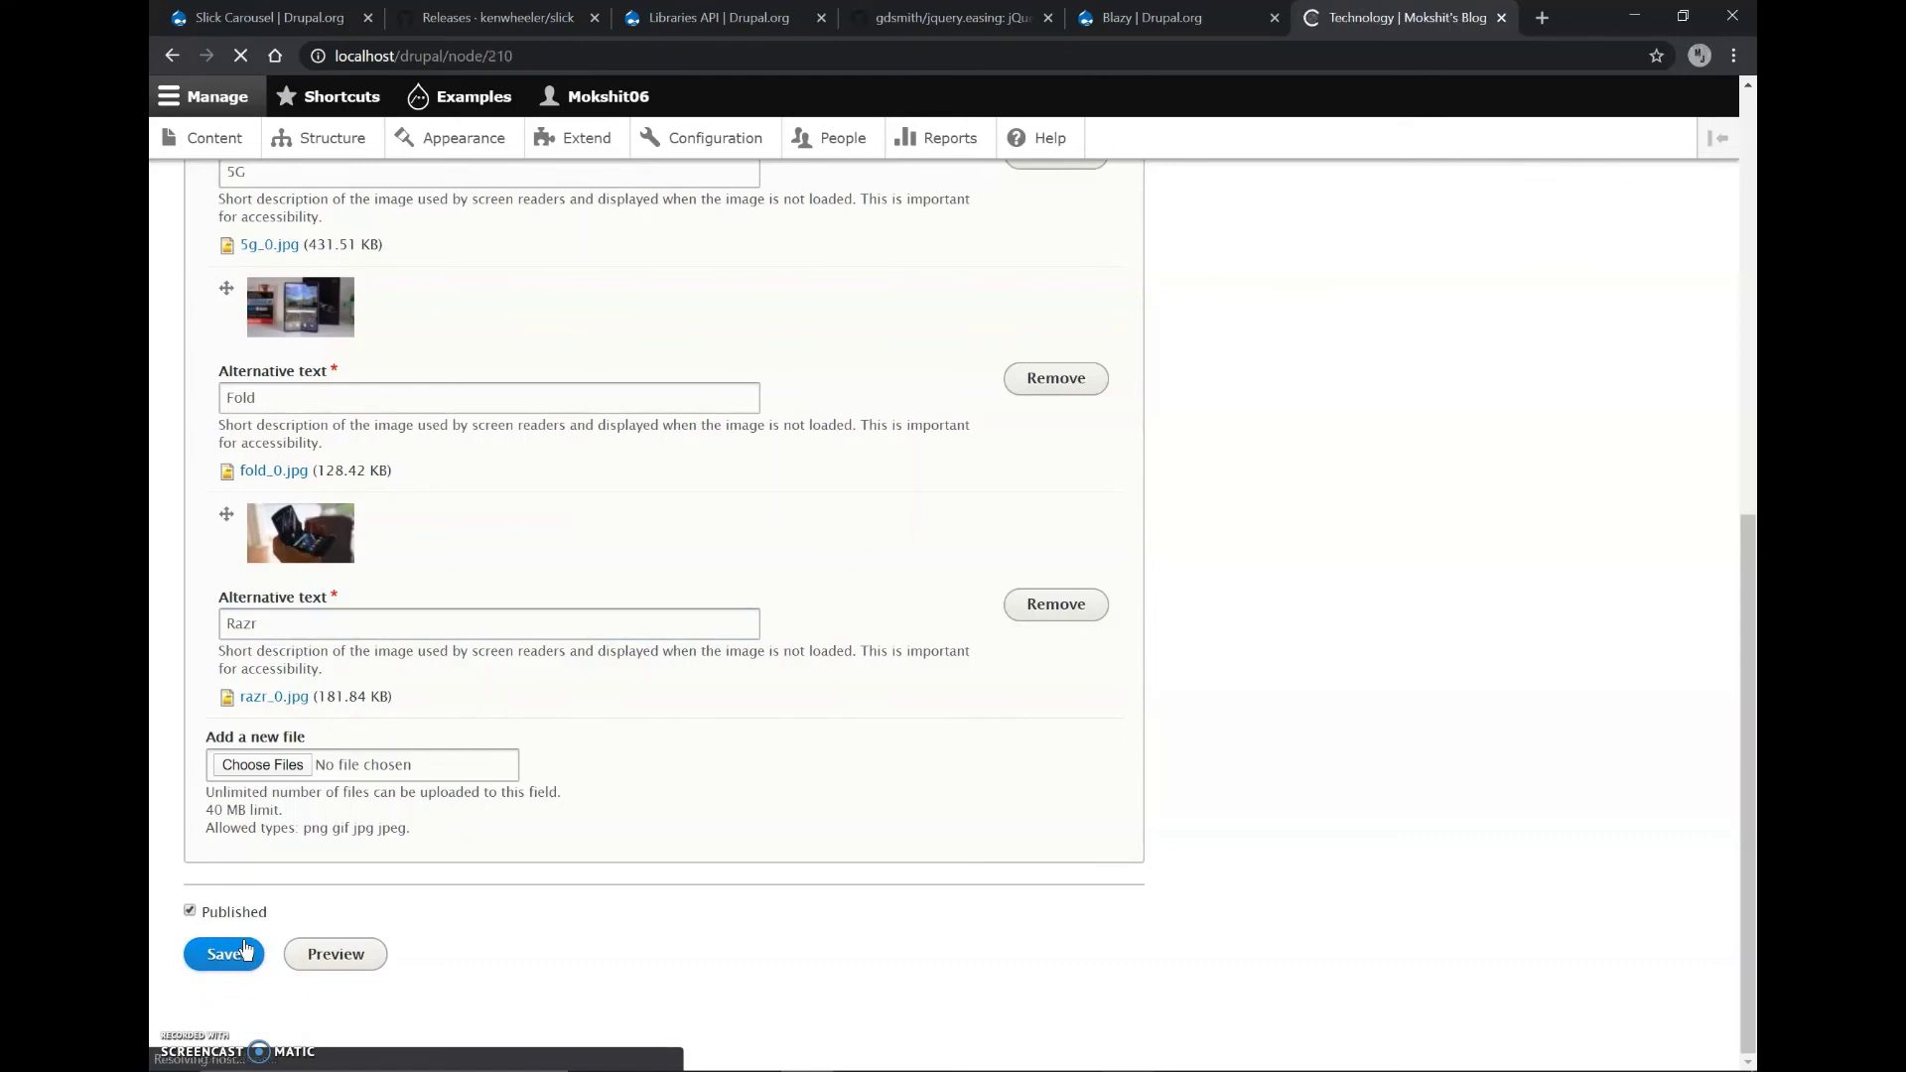
Page through the 5G, Fold and Razr carousel slides by dragging and with the arrows
scroll(1005, 645, down, 3)
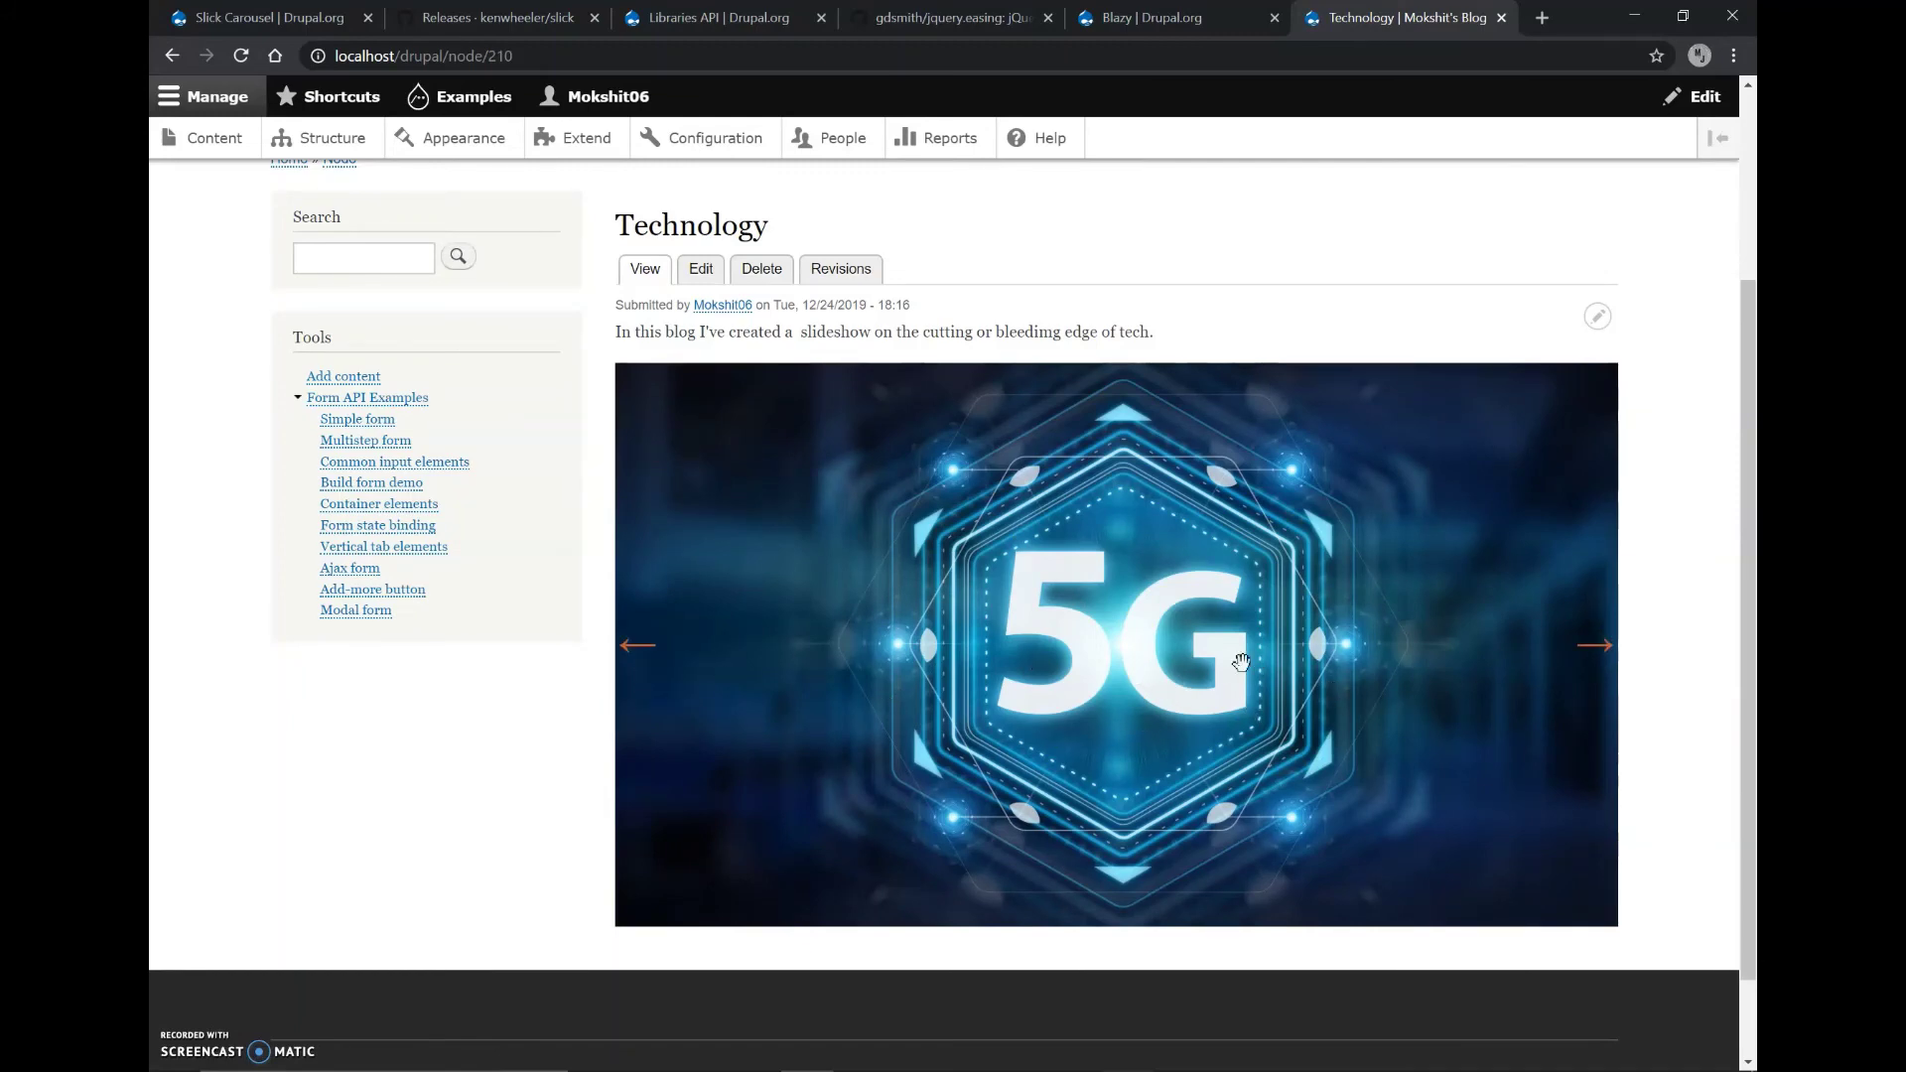
drag(1285, 651, 1072, 638)
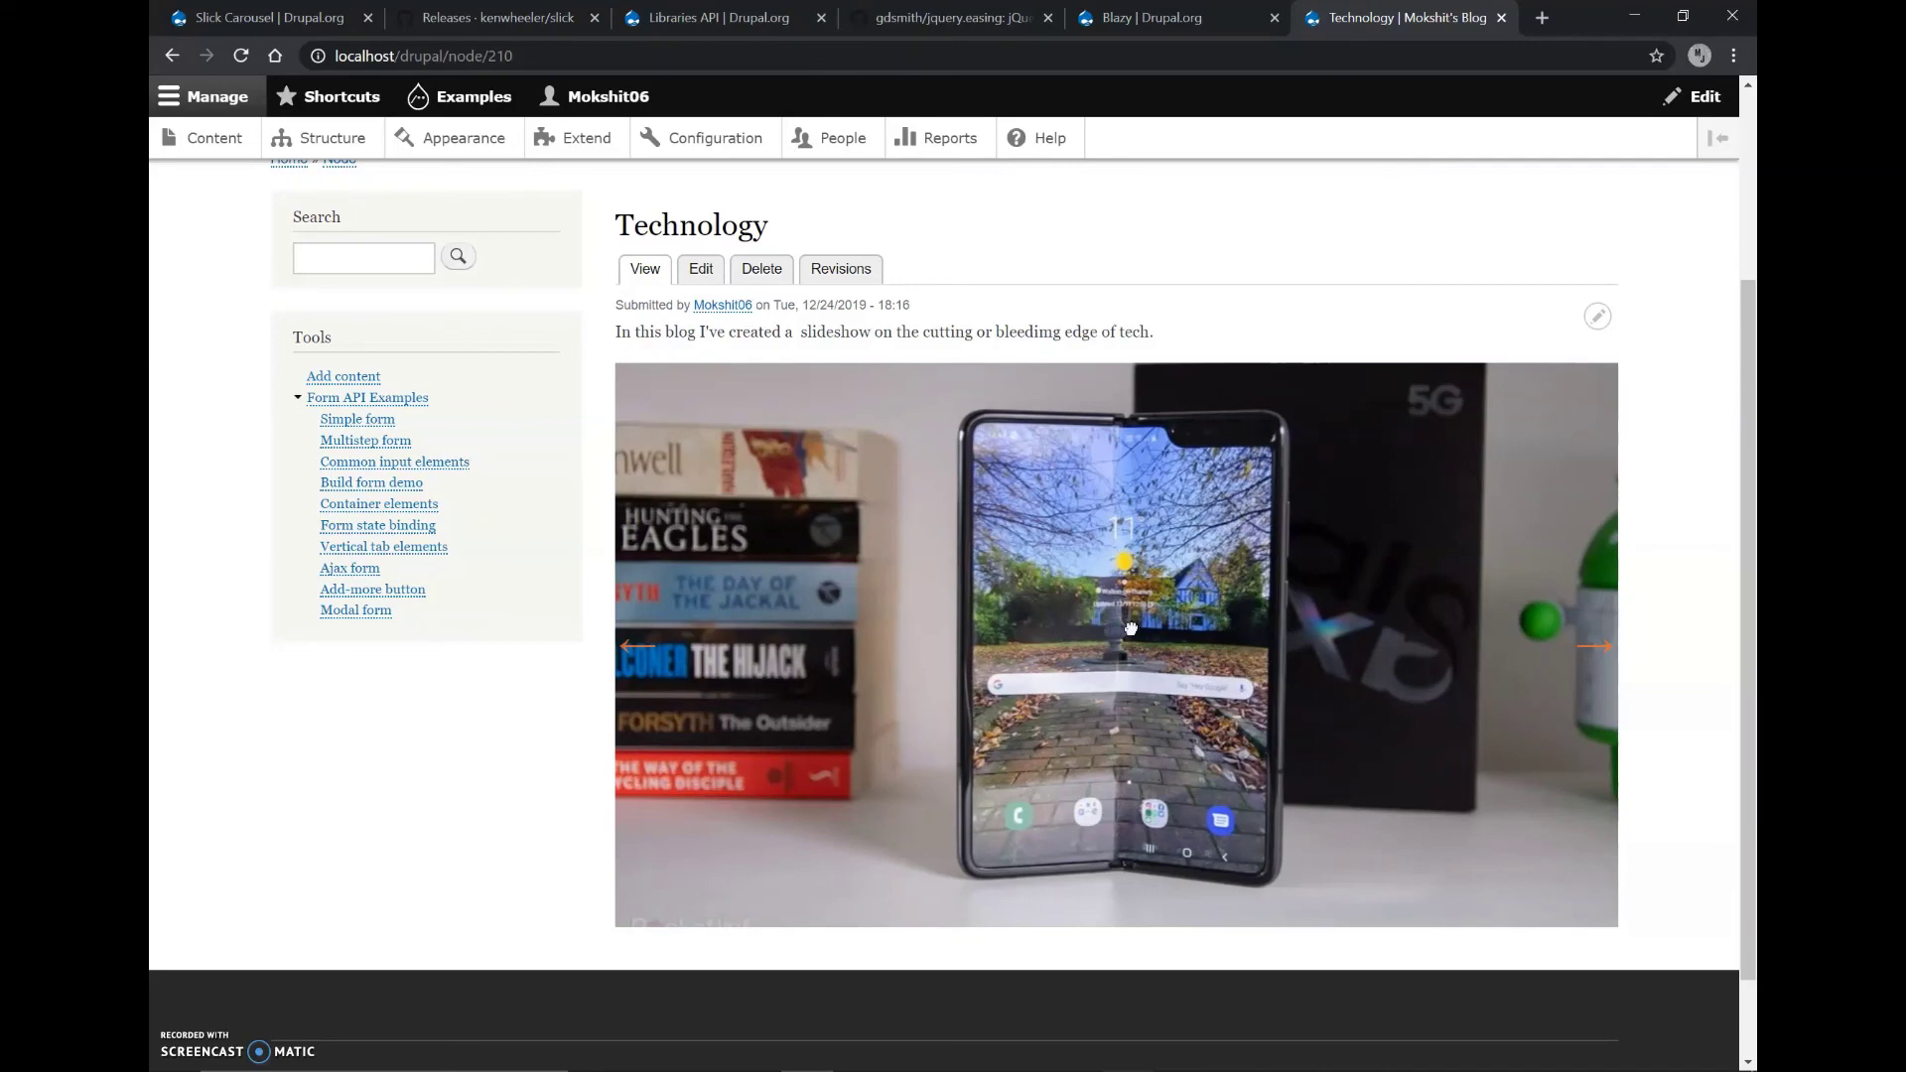
drag(1228, 648, 846, 627)
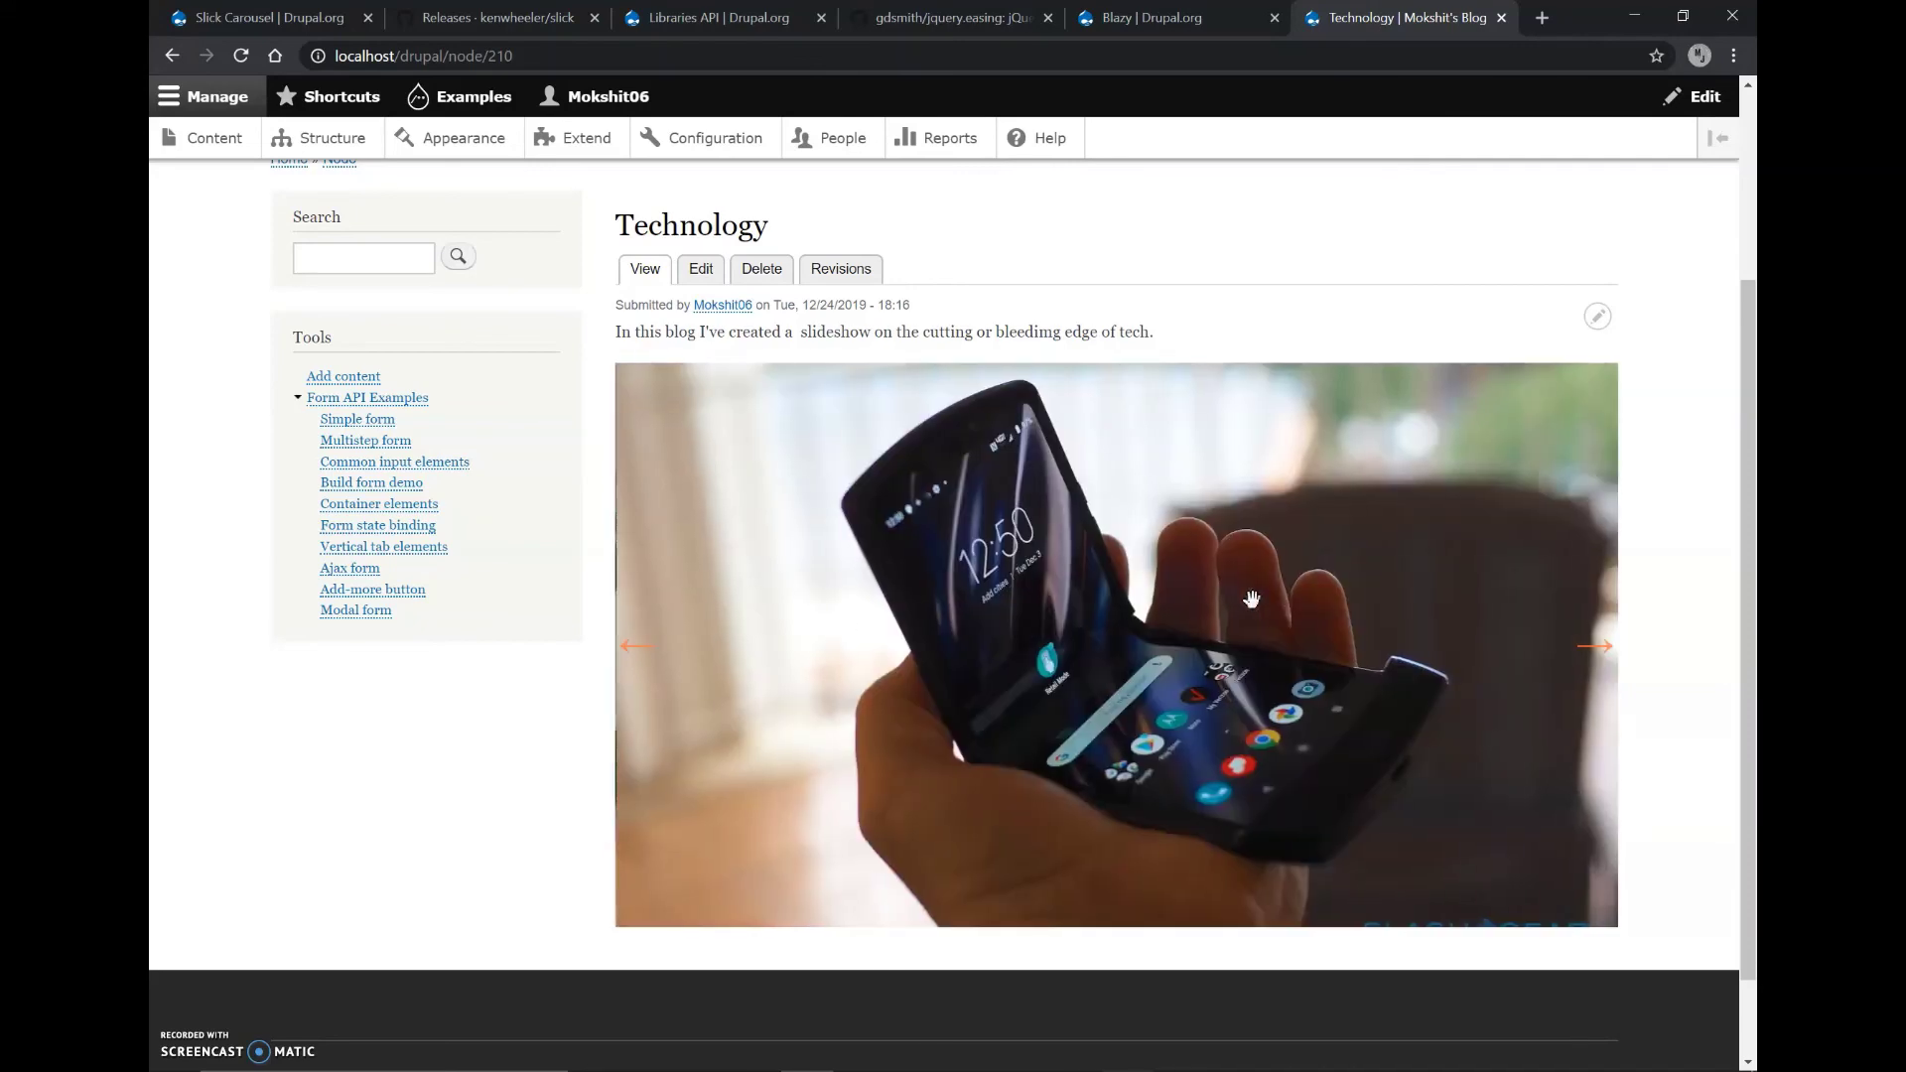
click(1594, 646)
click(1596, 648)
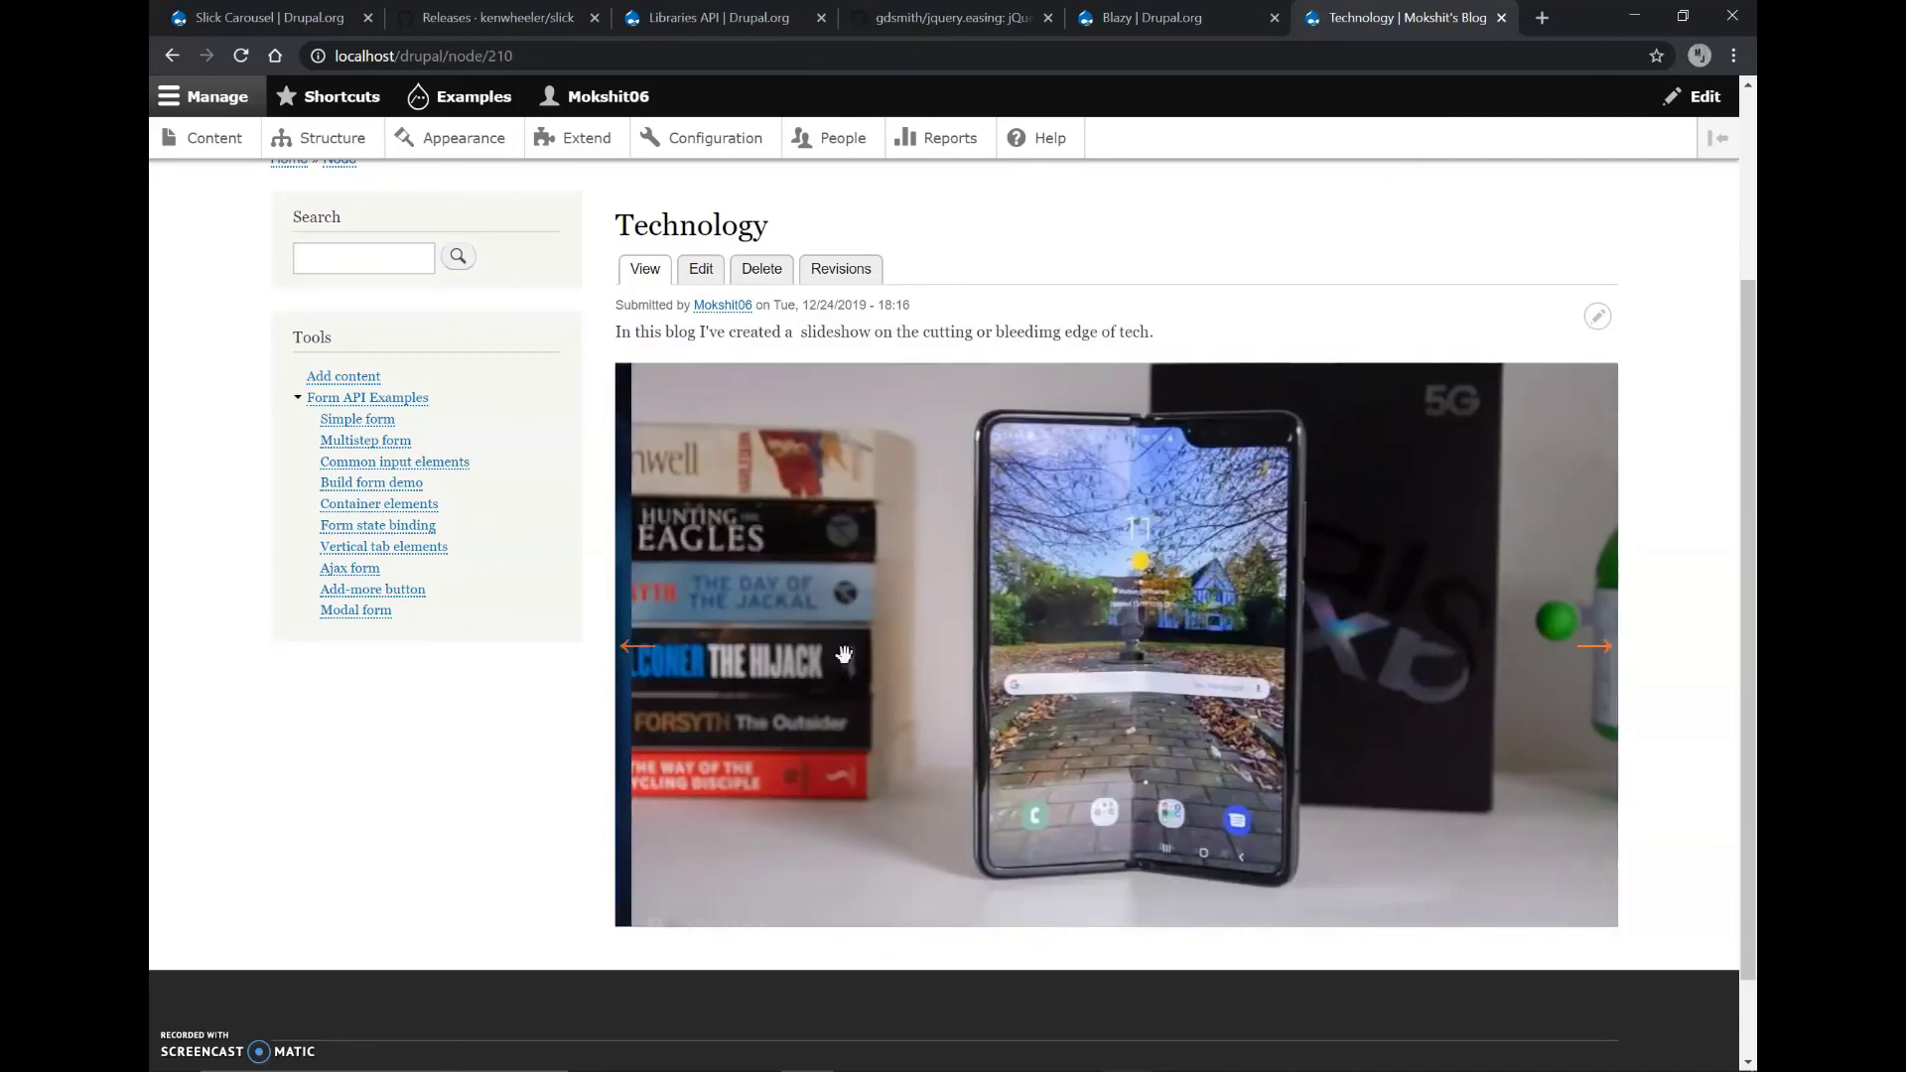
click(637, 650)
click(638, 650)
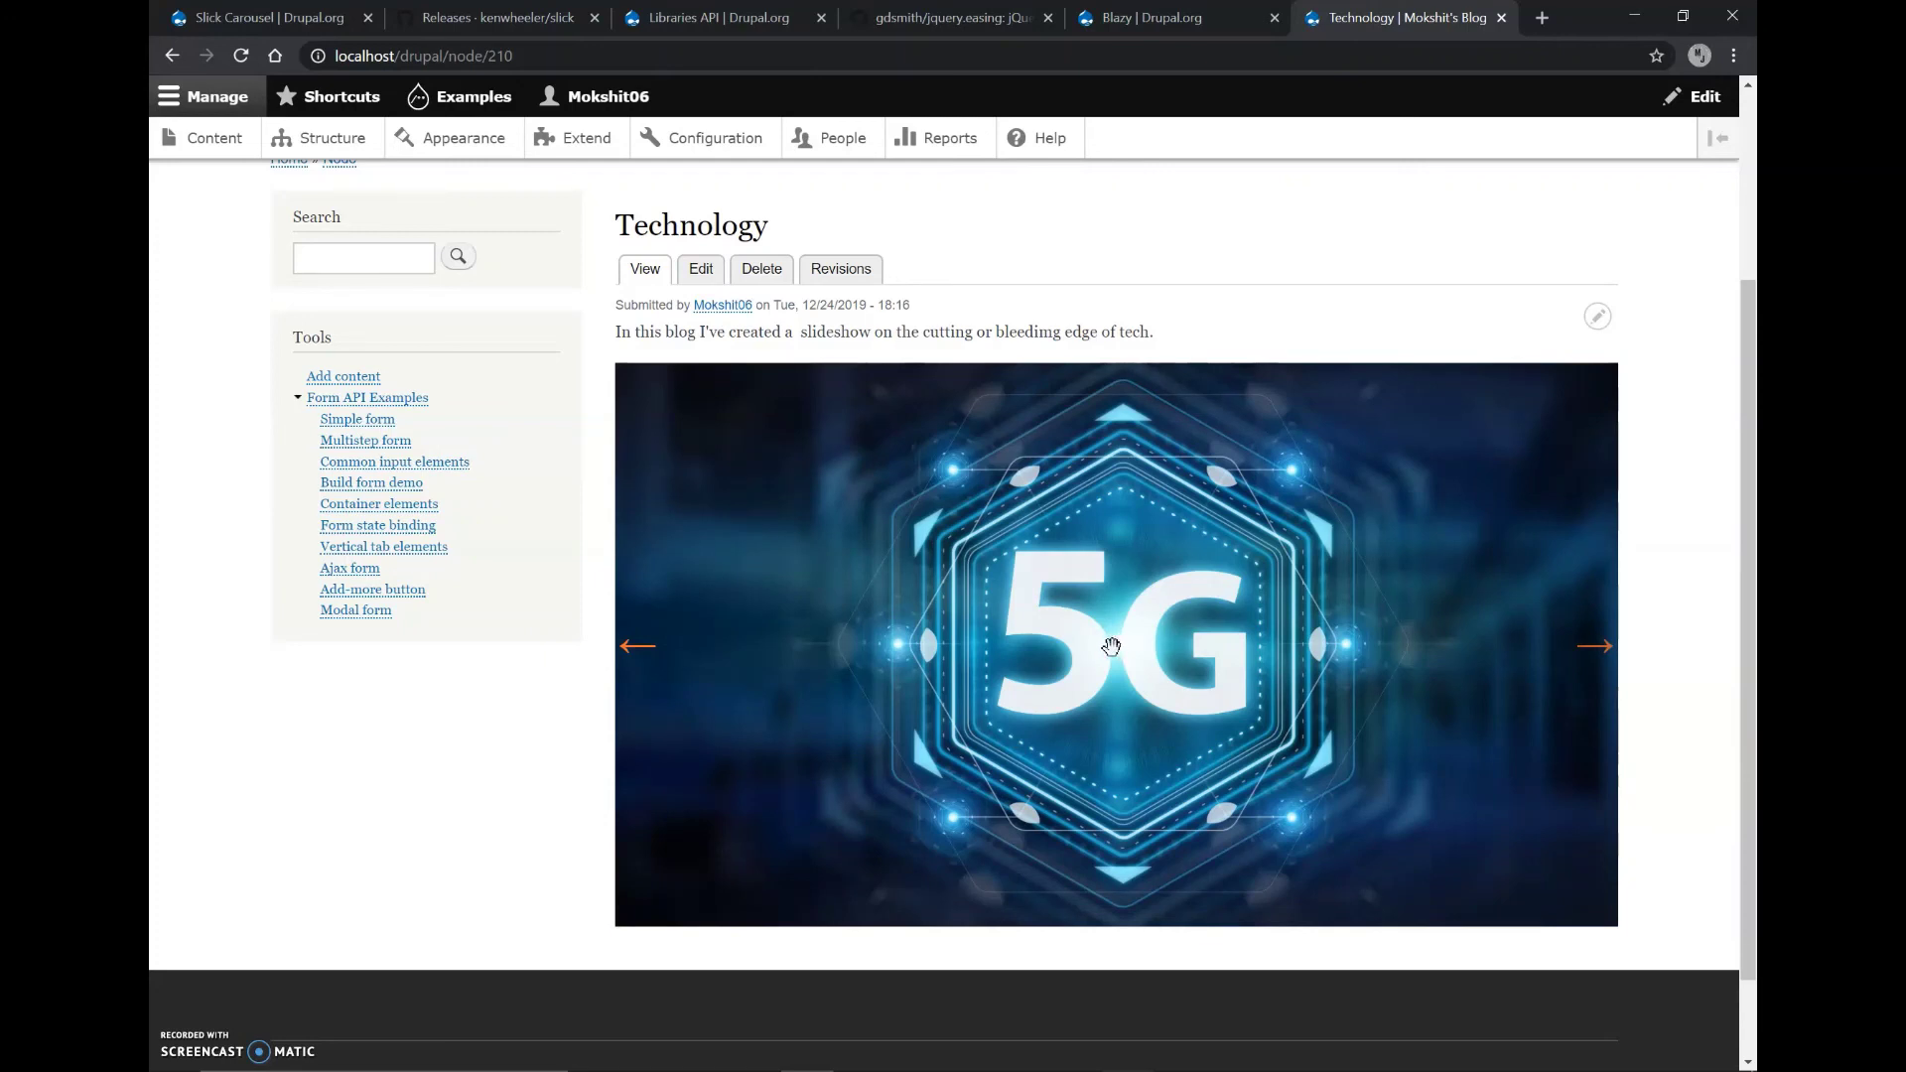
scroll(1111, 646, up, 3)
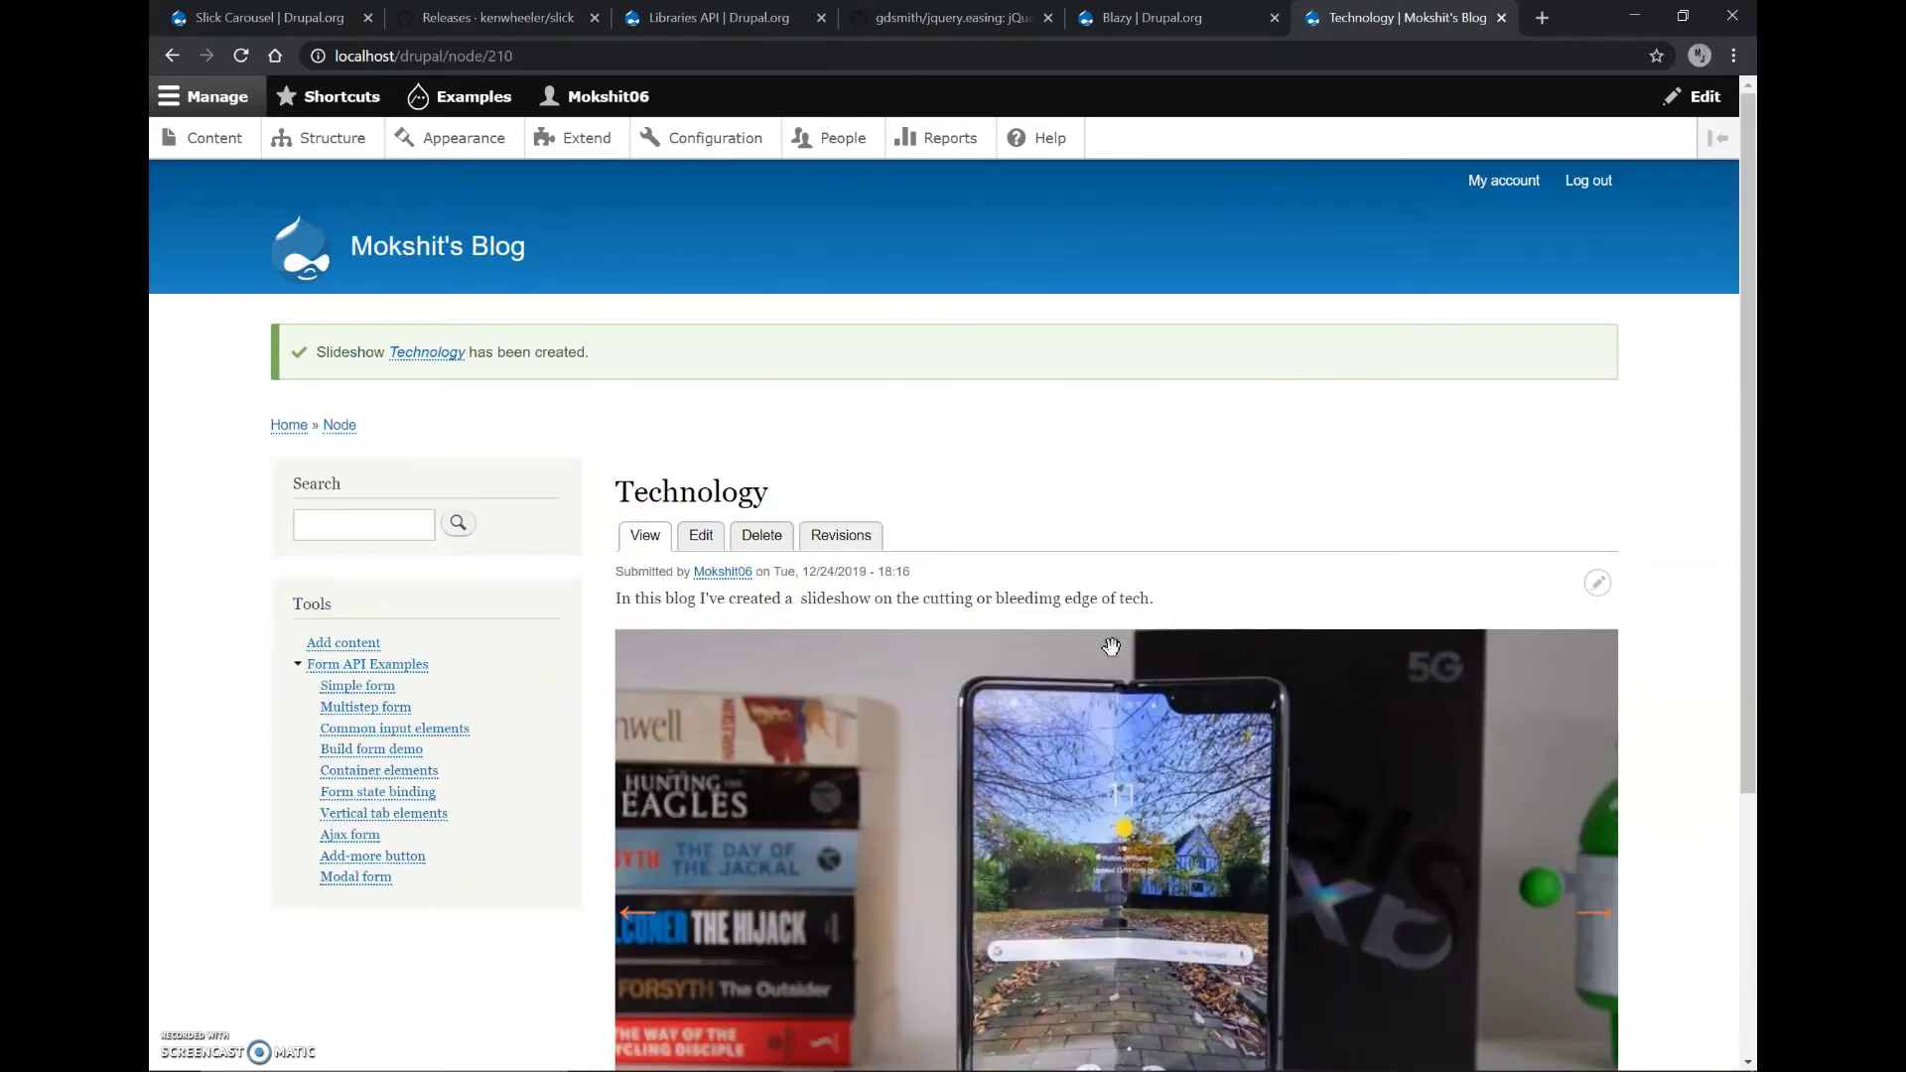
scroll(1111, 647, down, 2)
scroll(1111, 647, down, 1)
scroll(1111, 646, up, 1)
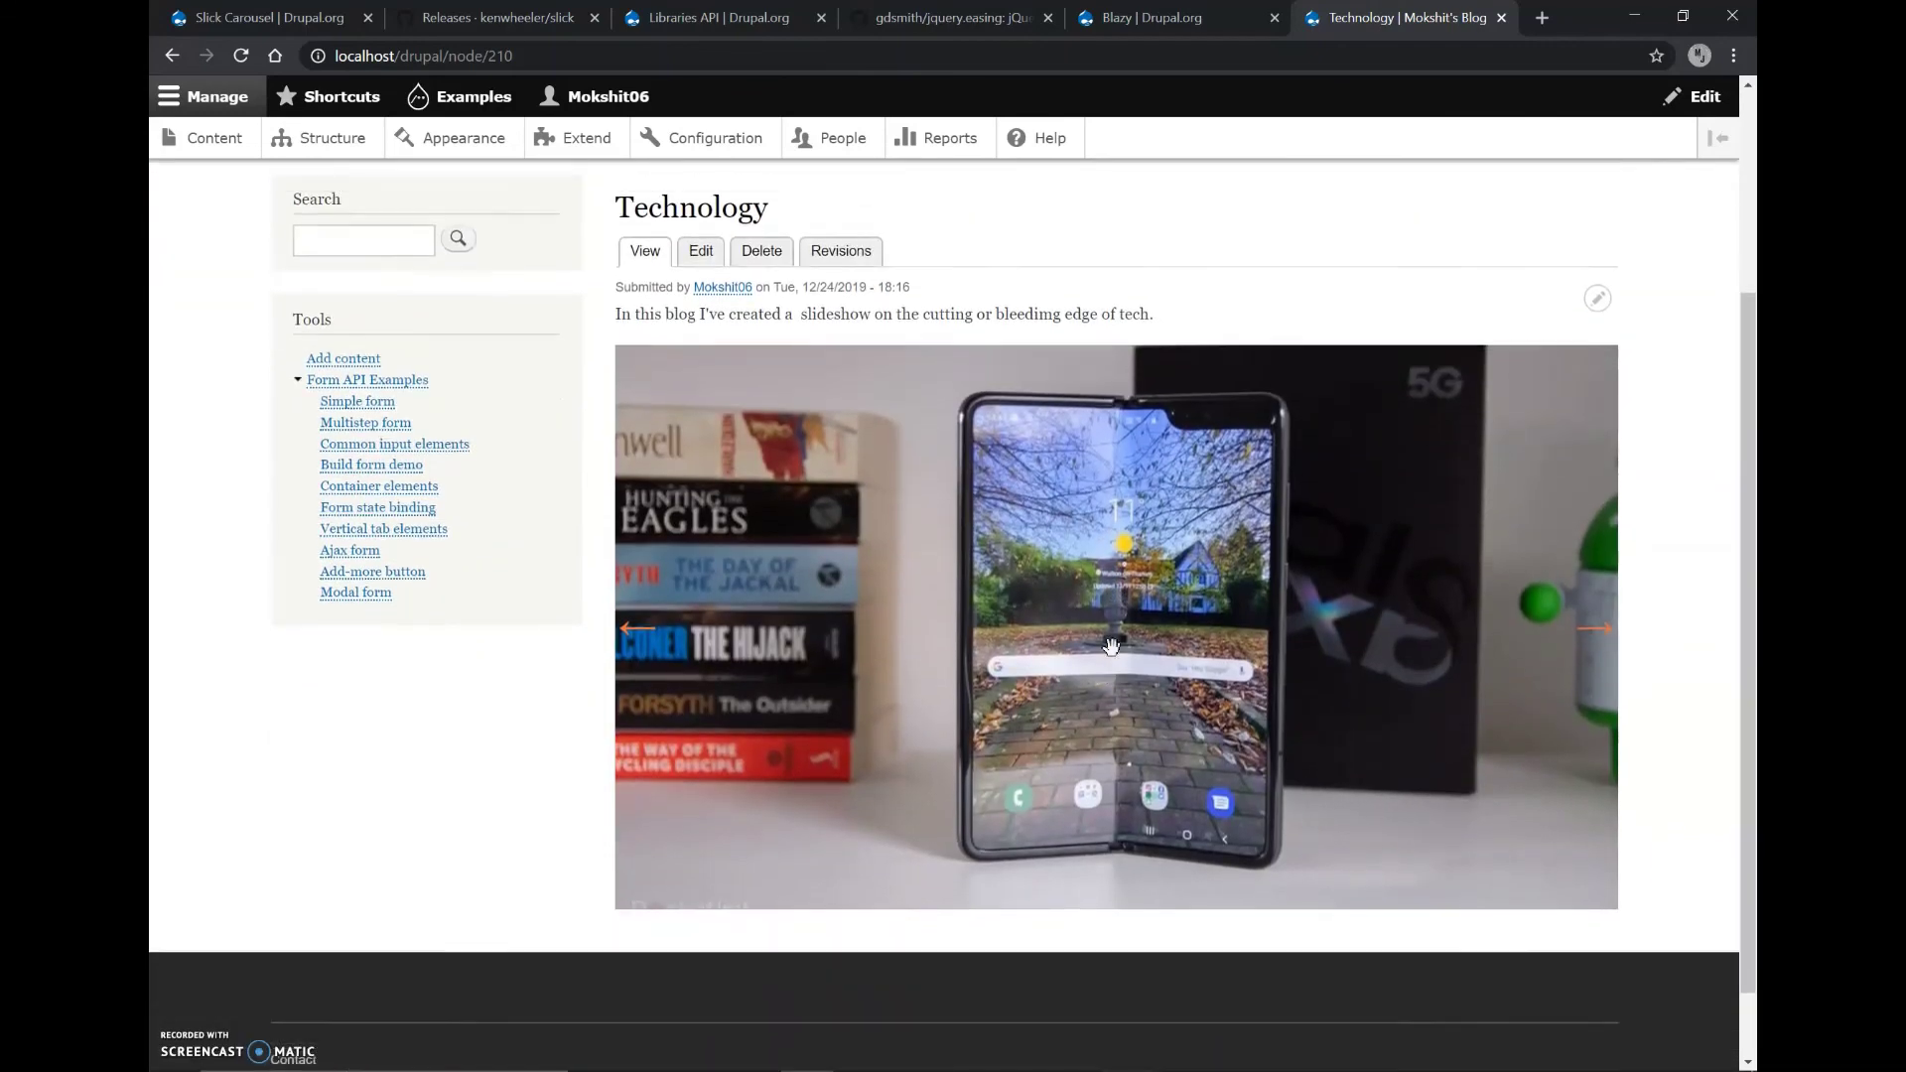
scroll(1111, 646, up, 1)
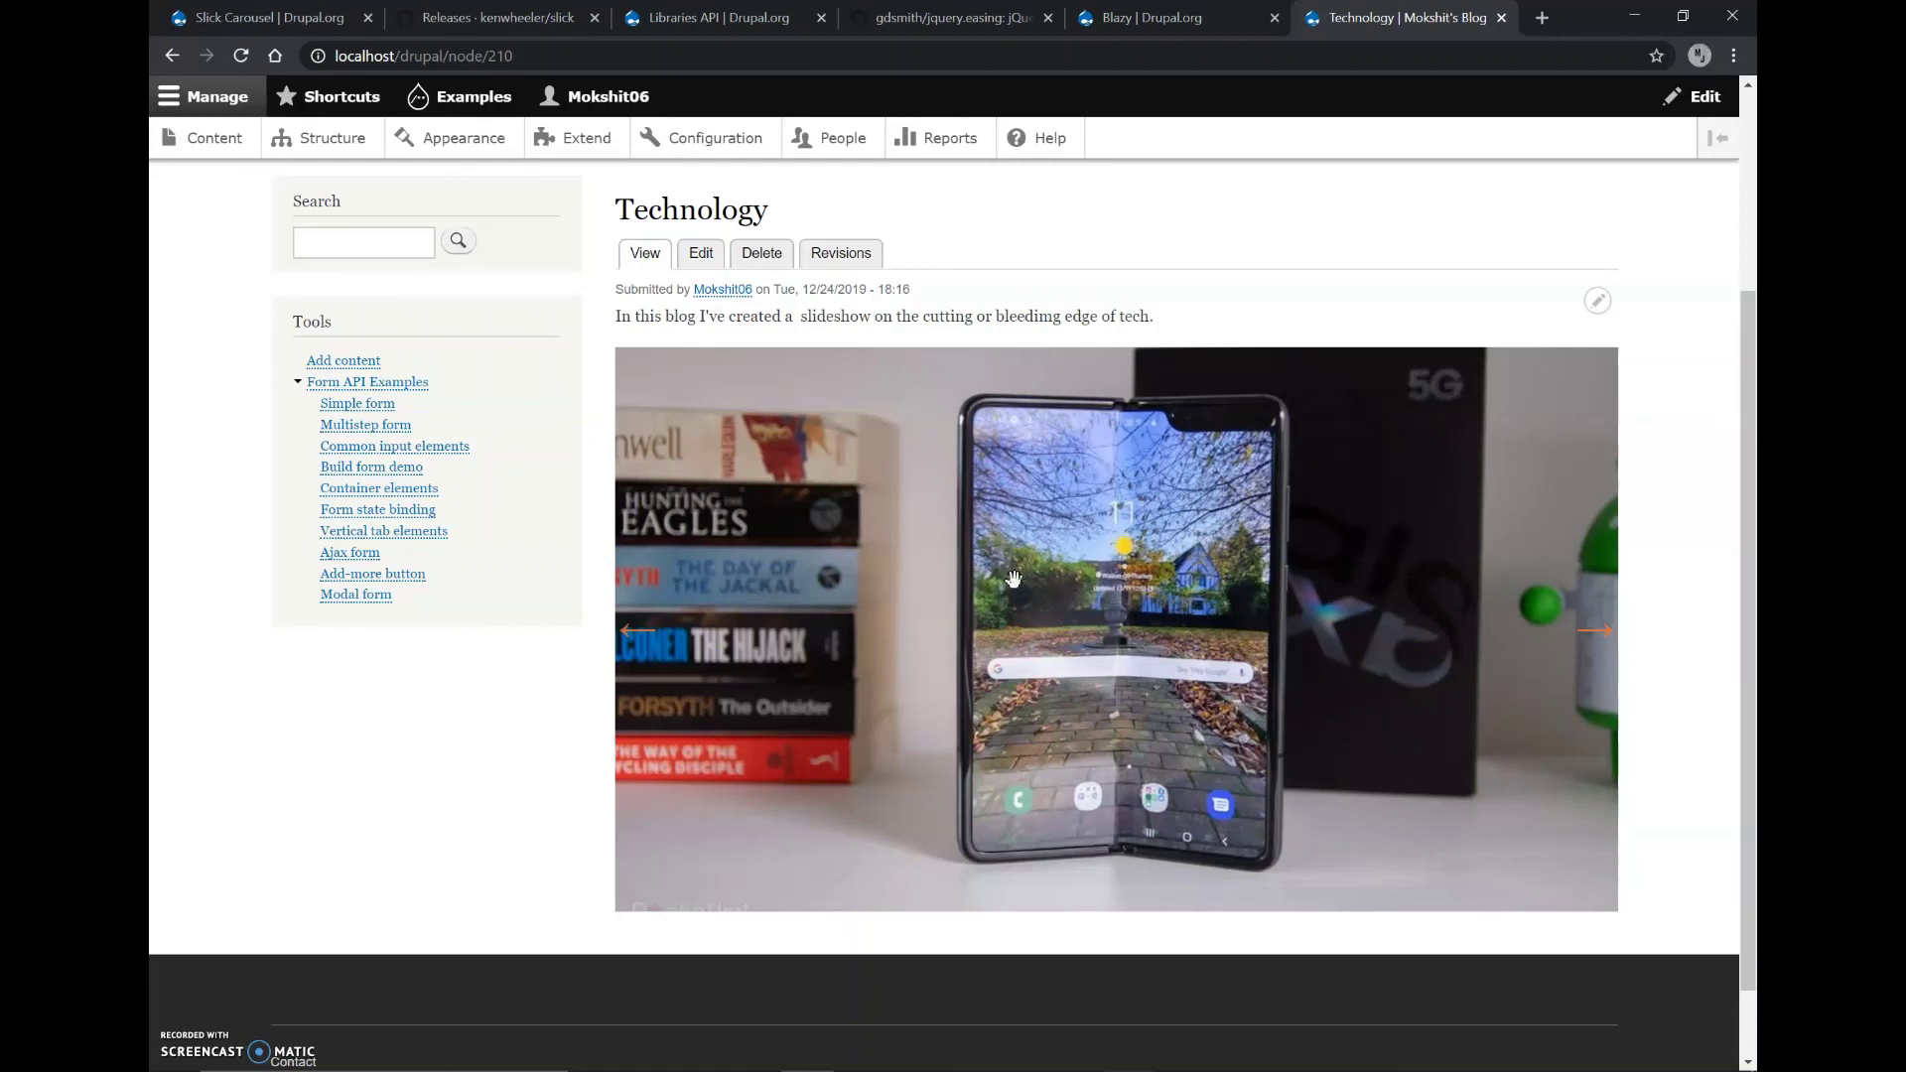
Open DevTools and preview the Technology page at iPhone X phone size
key(ctrl+shift+i)
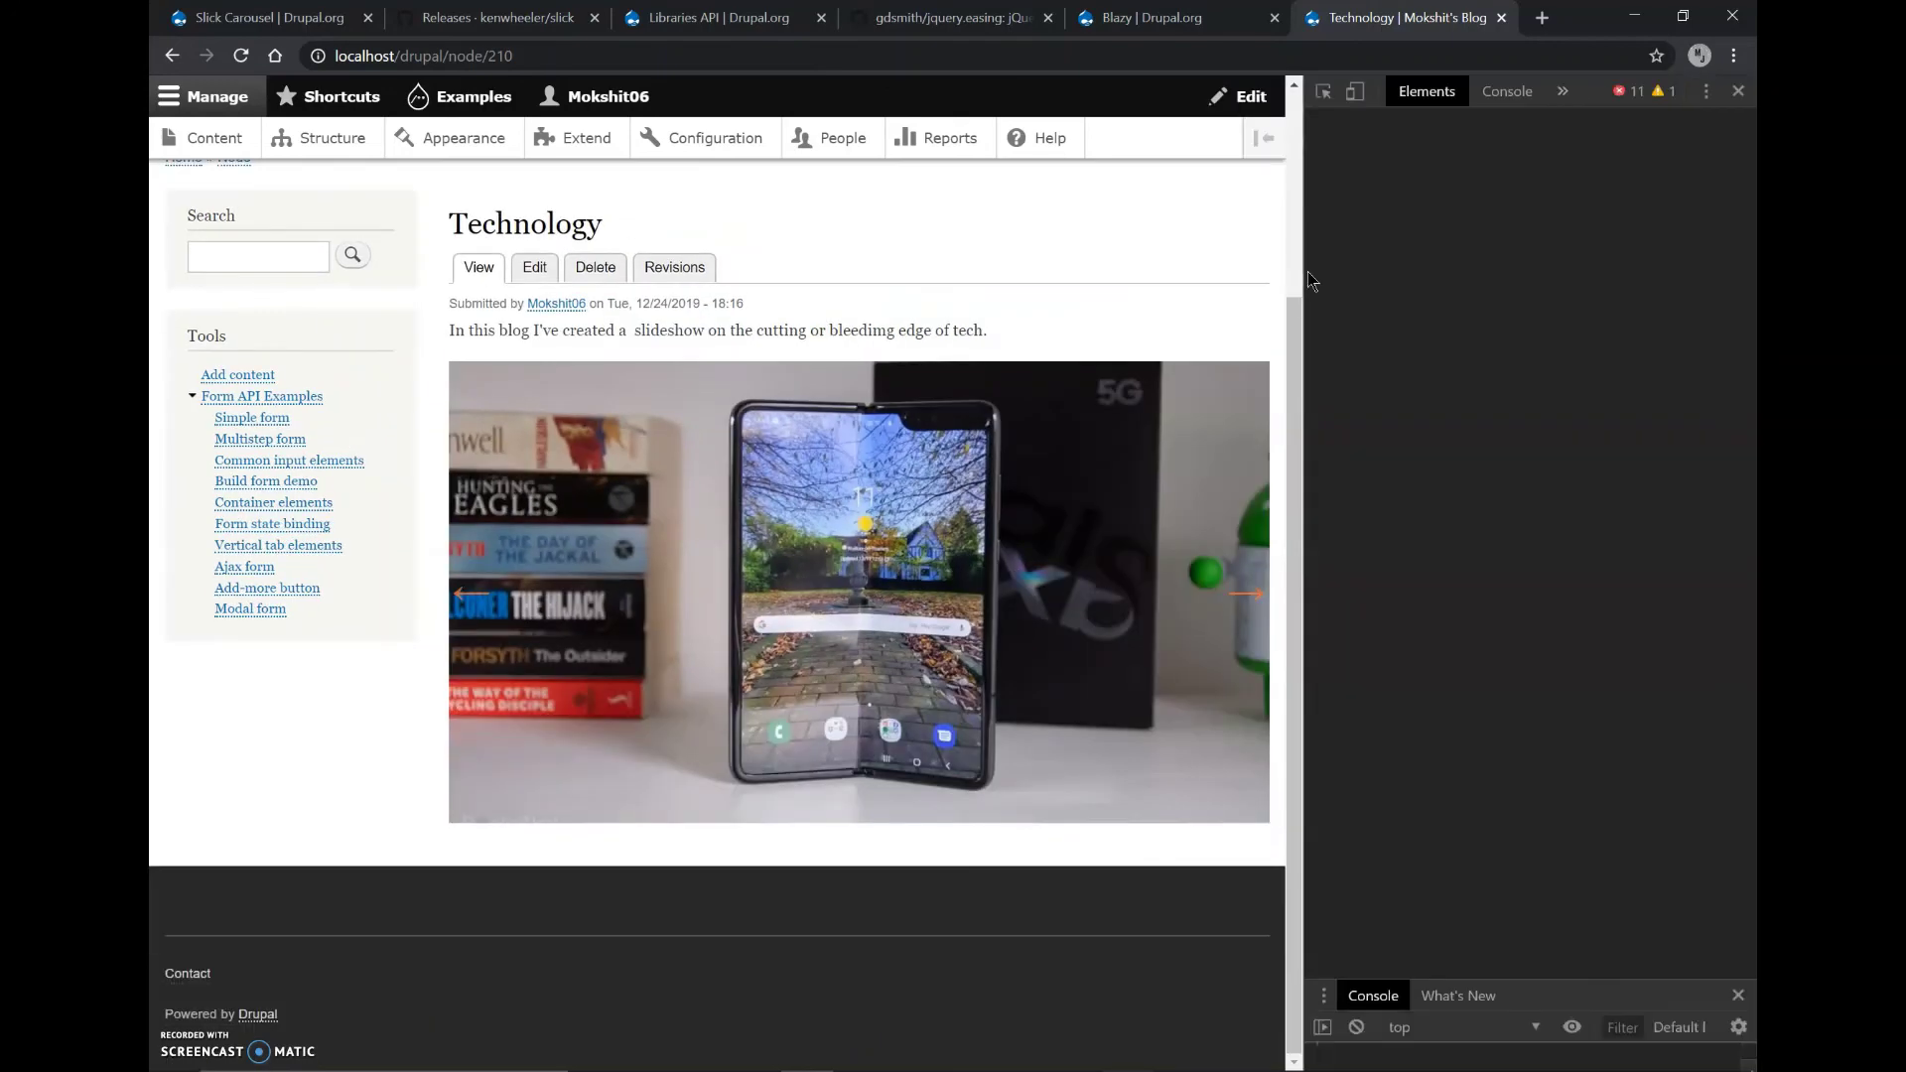
click(1356, 92)
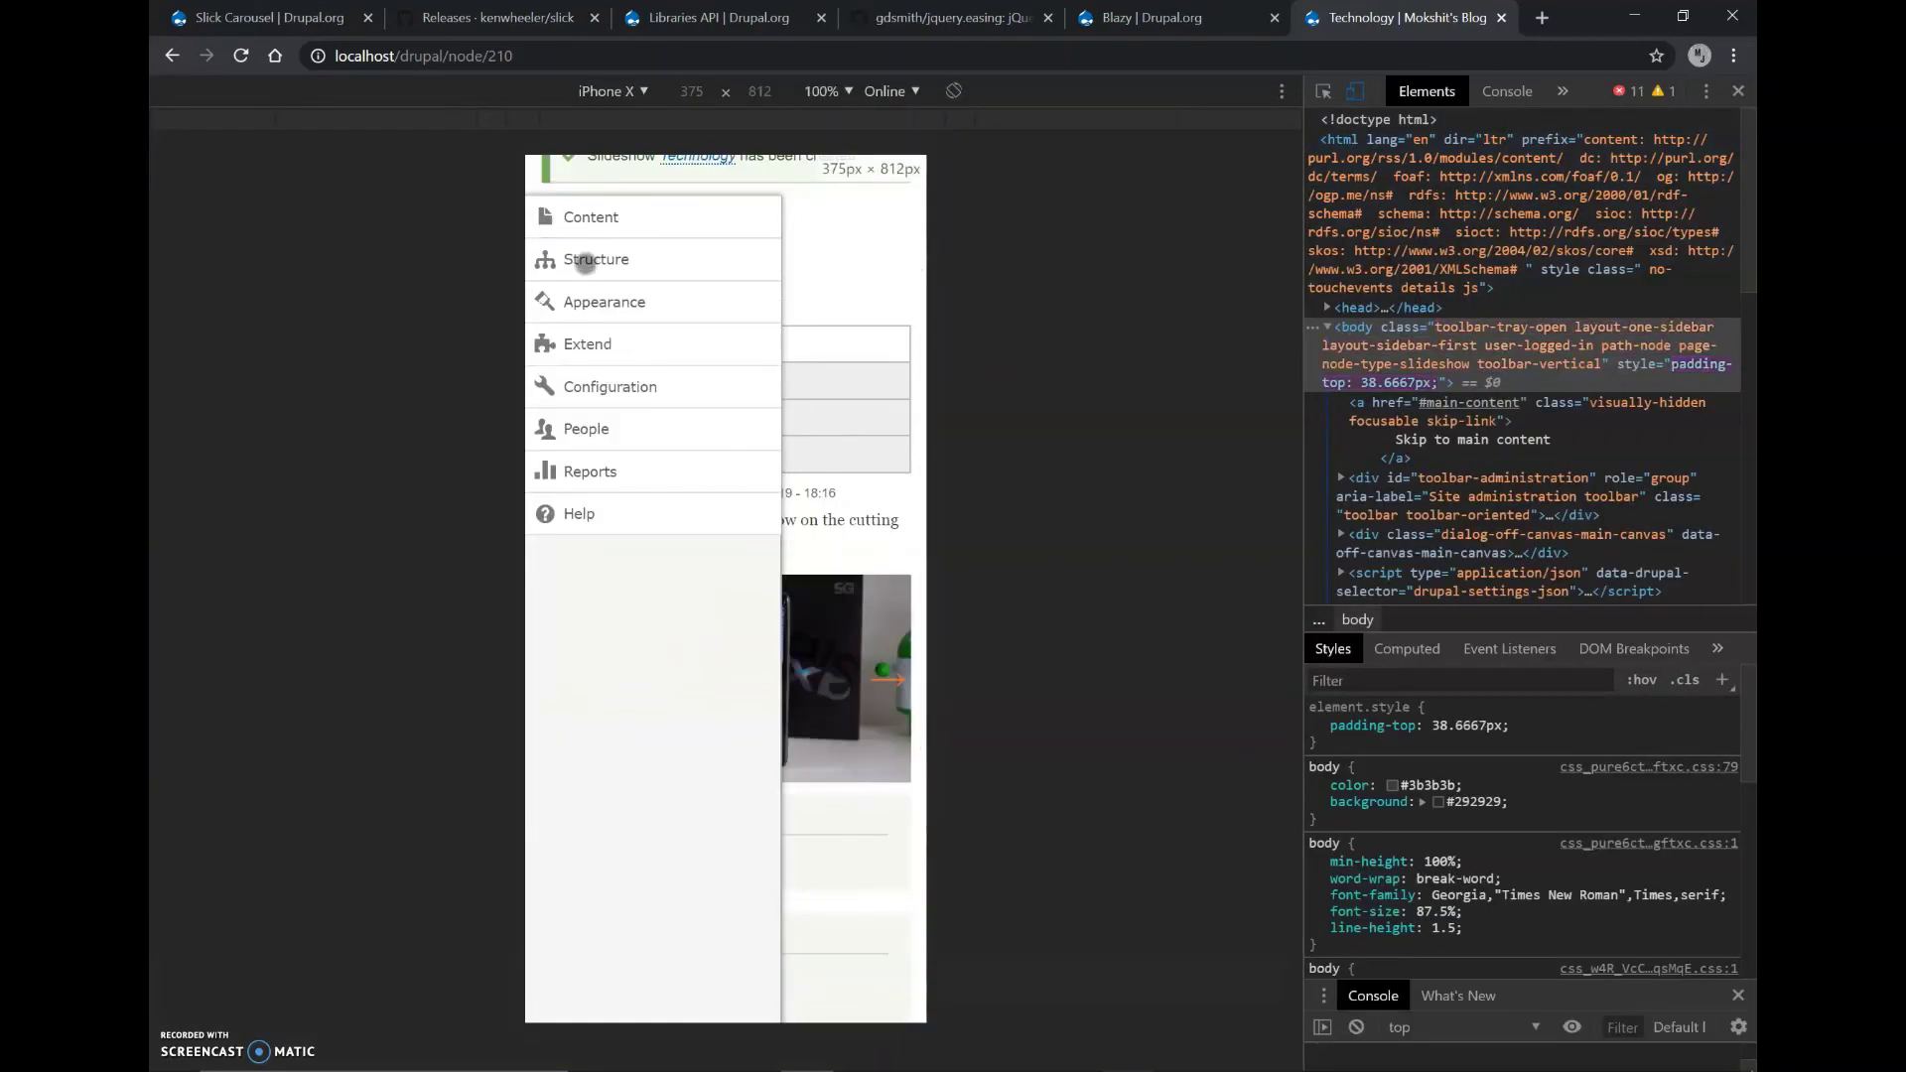
scroll(587, 200, up, 3)
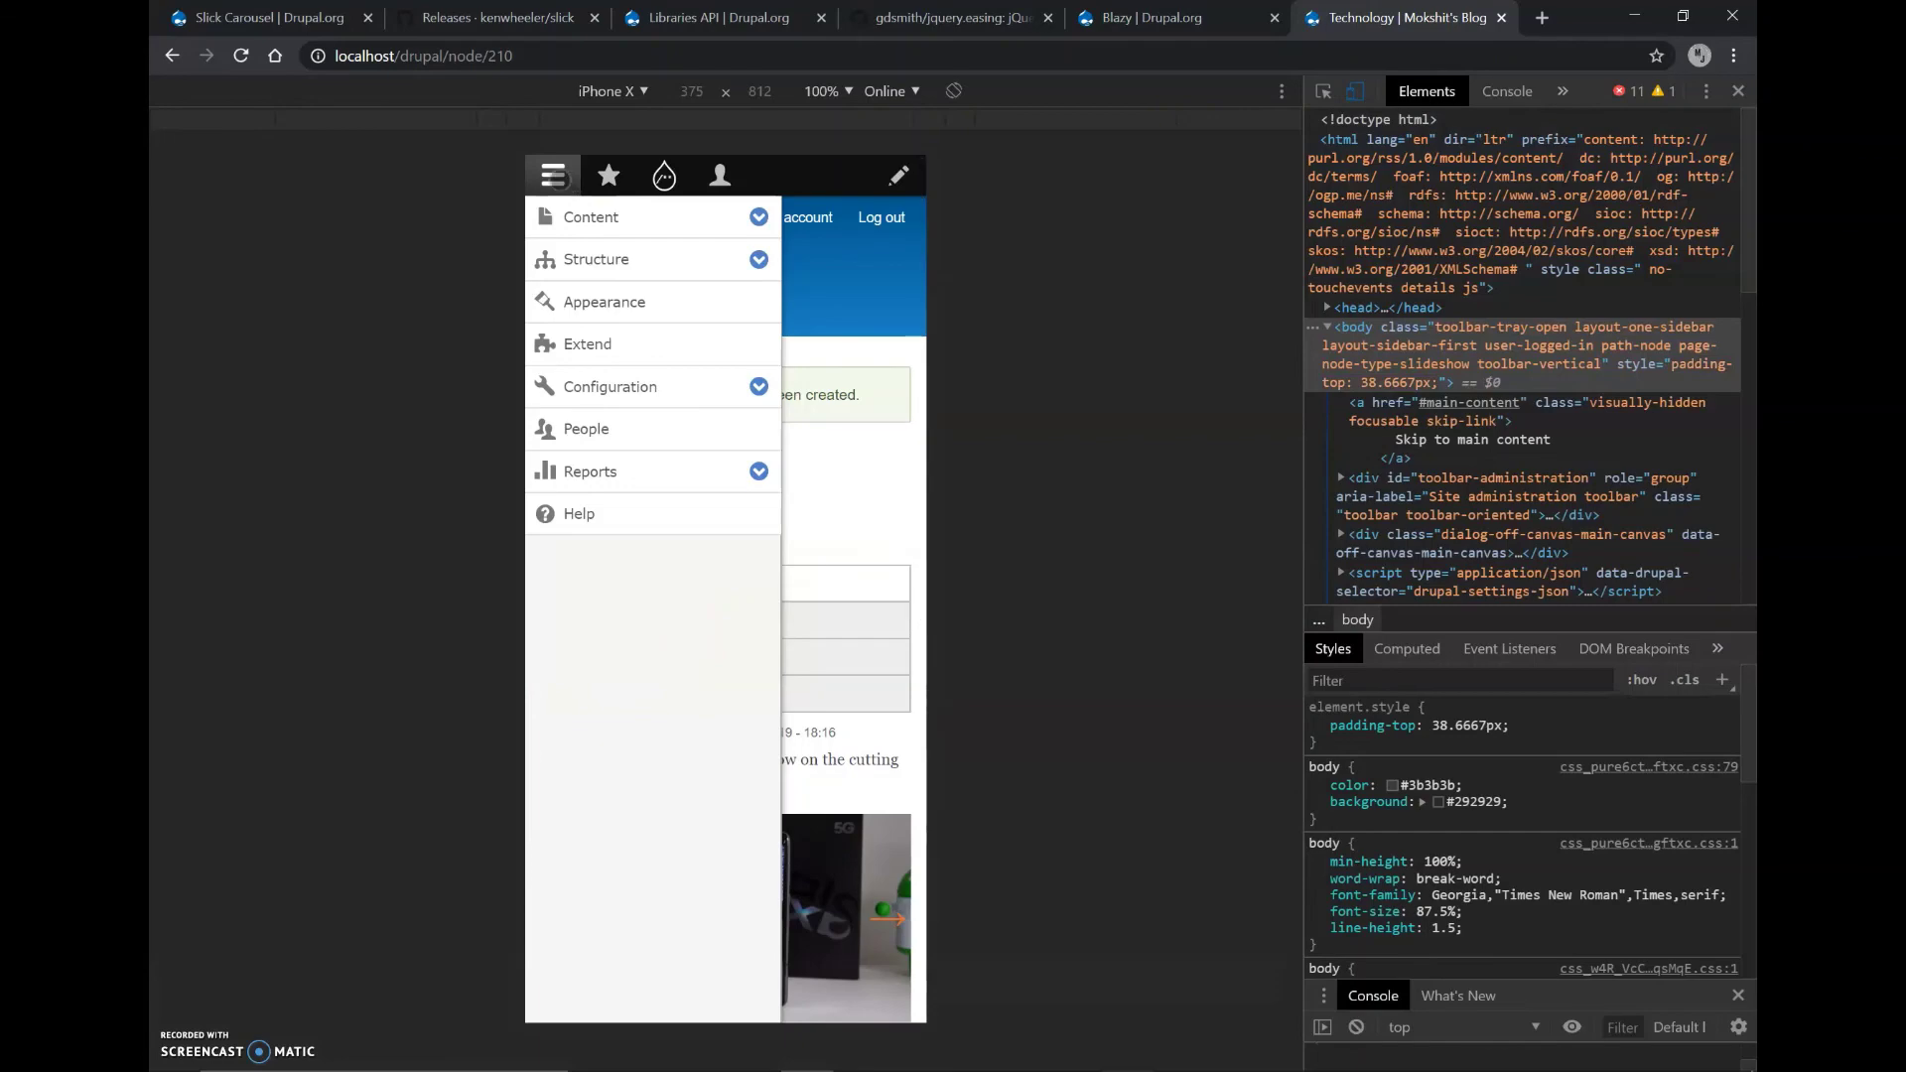
Close the admin menu tray, then close DevTools to return to desktop view
click(556, 181)
scroll(741, 574, down, 3)
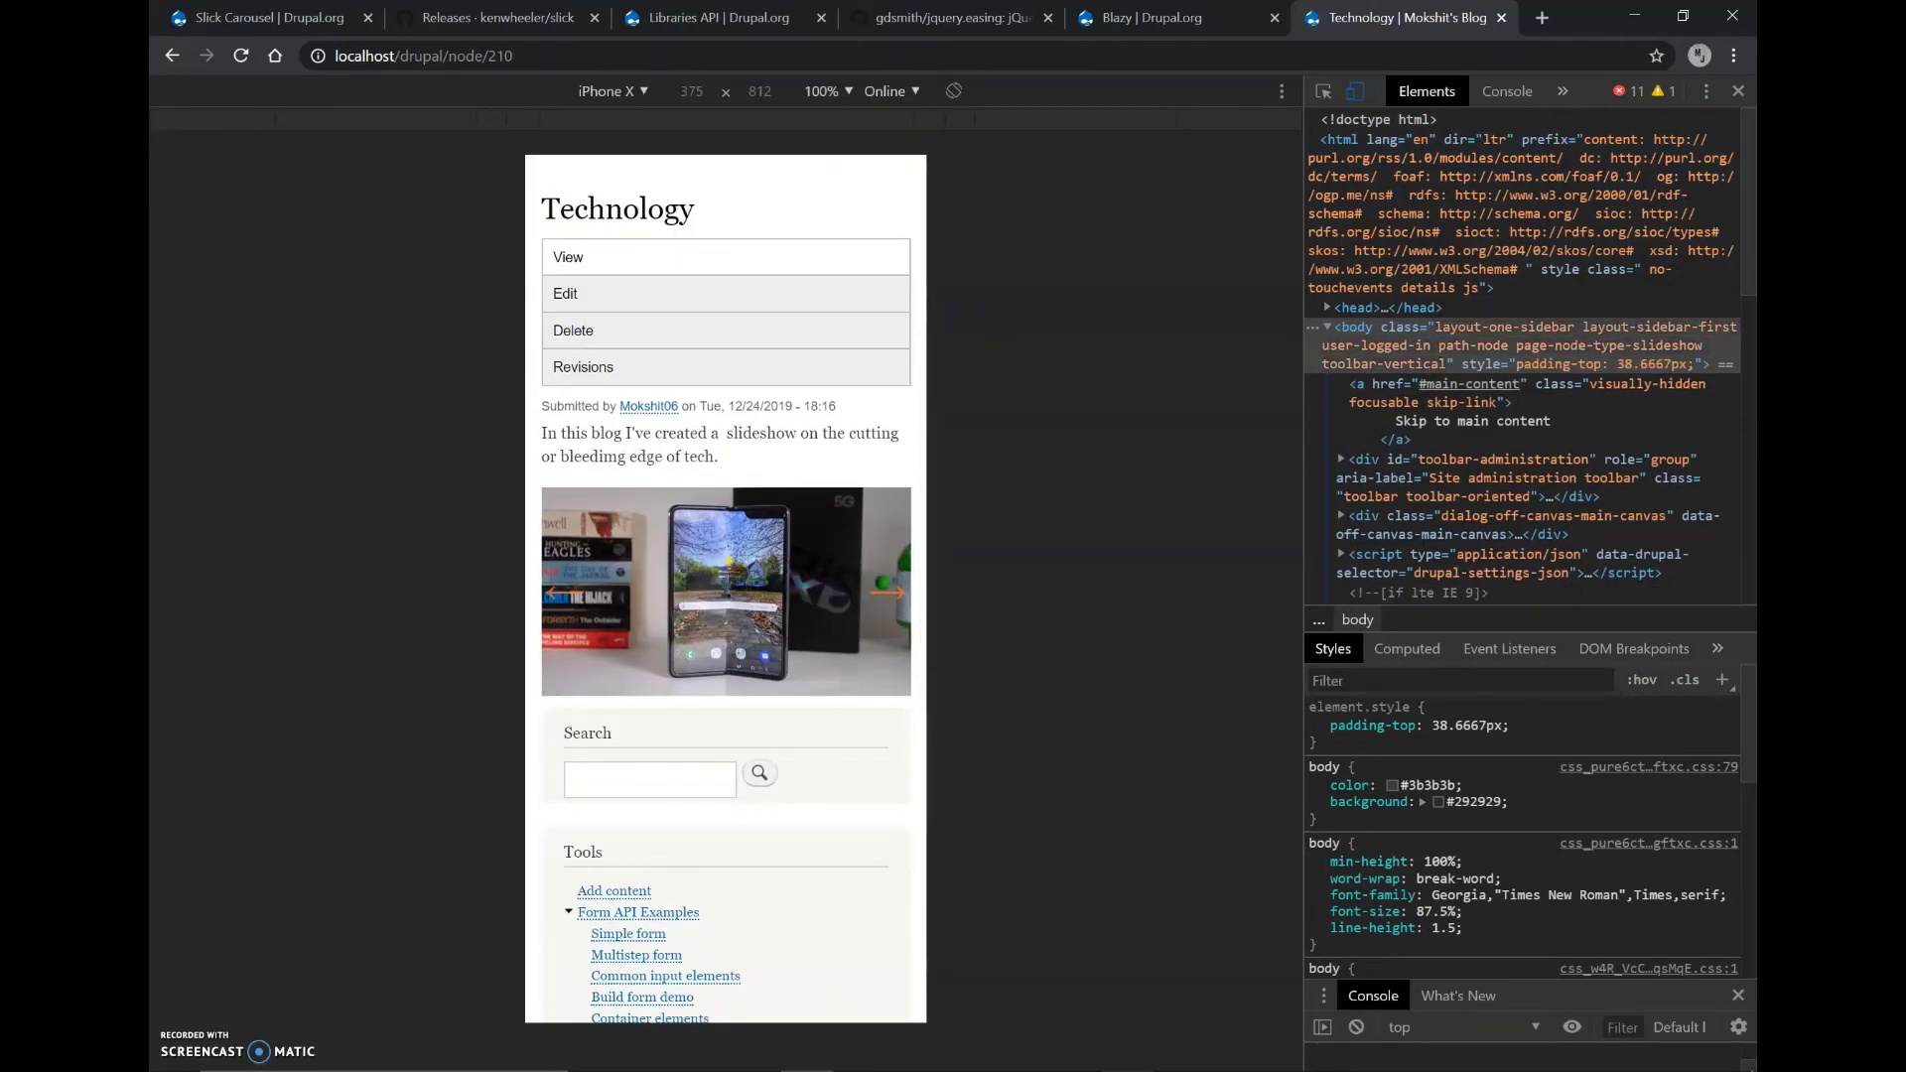
click(1735, 92)
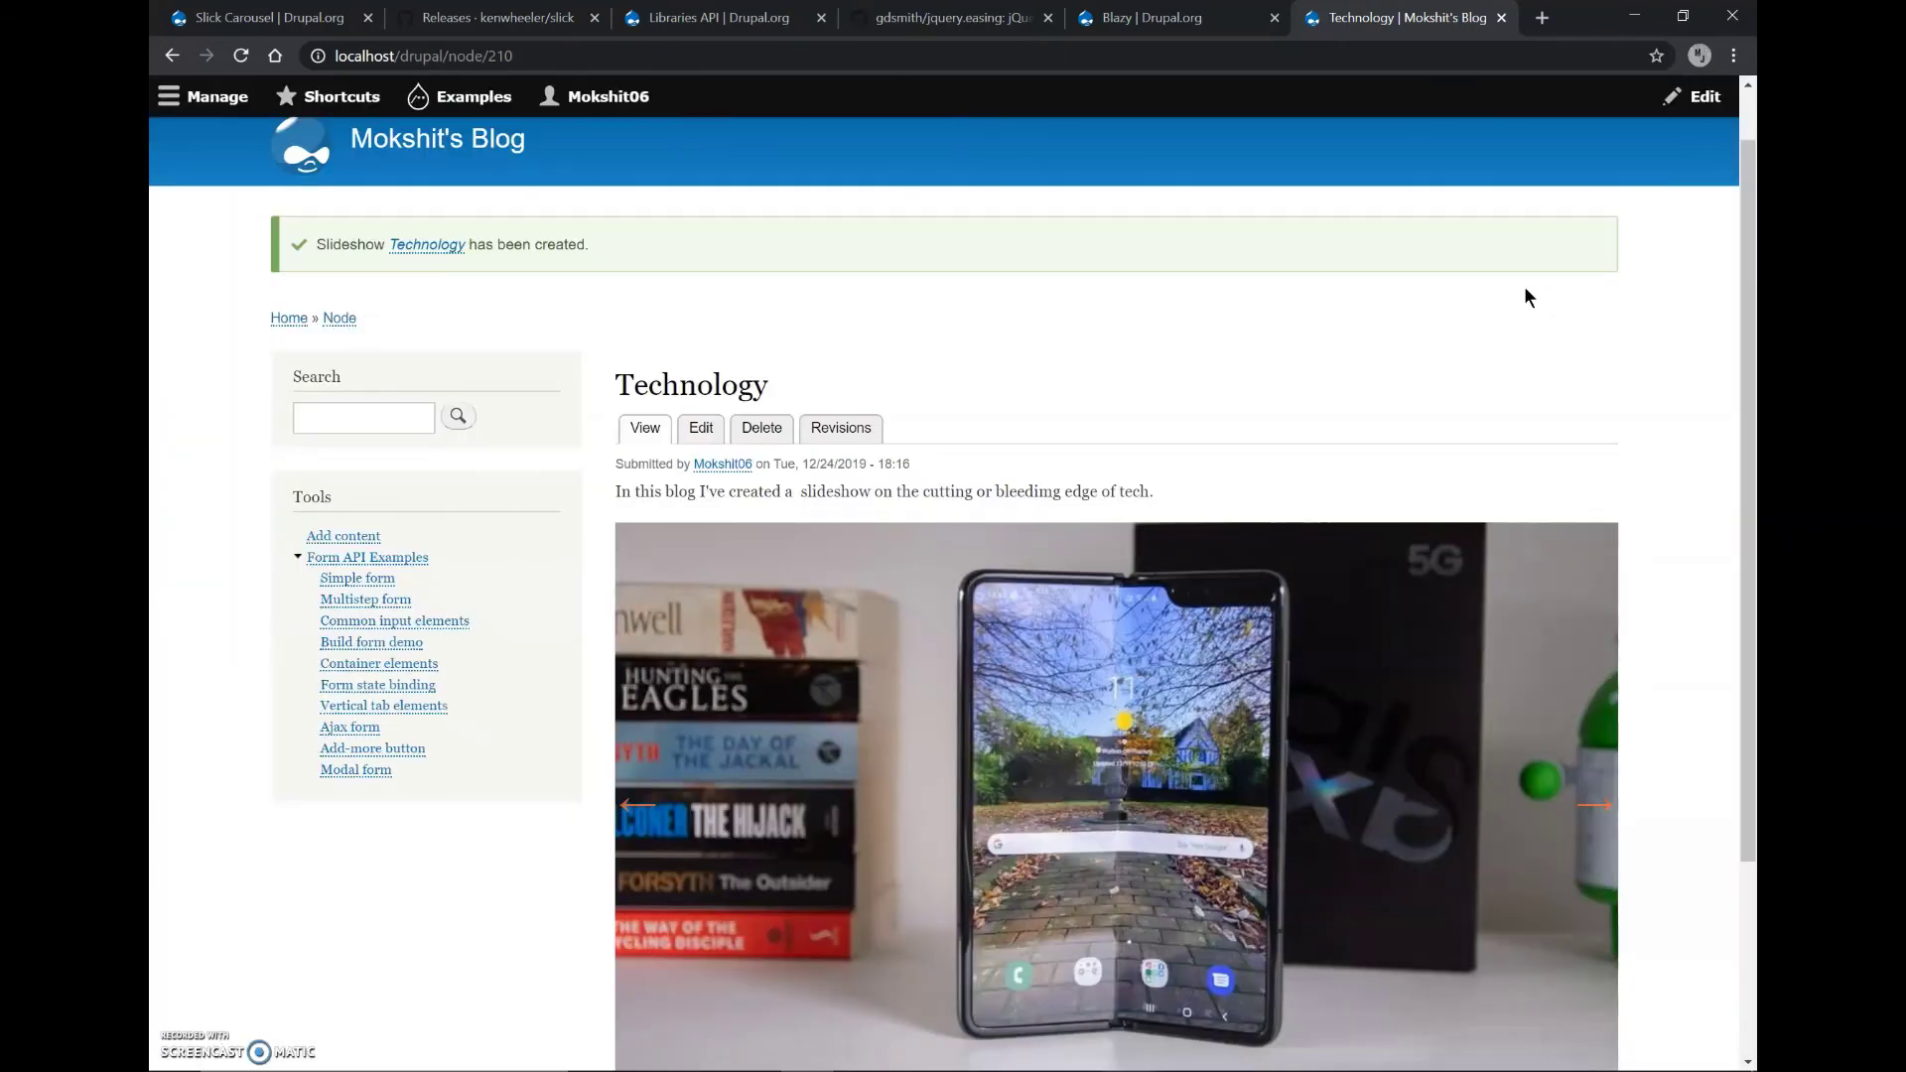
scroll(1427, 574, down, 3)
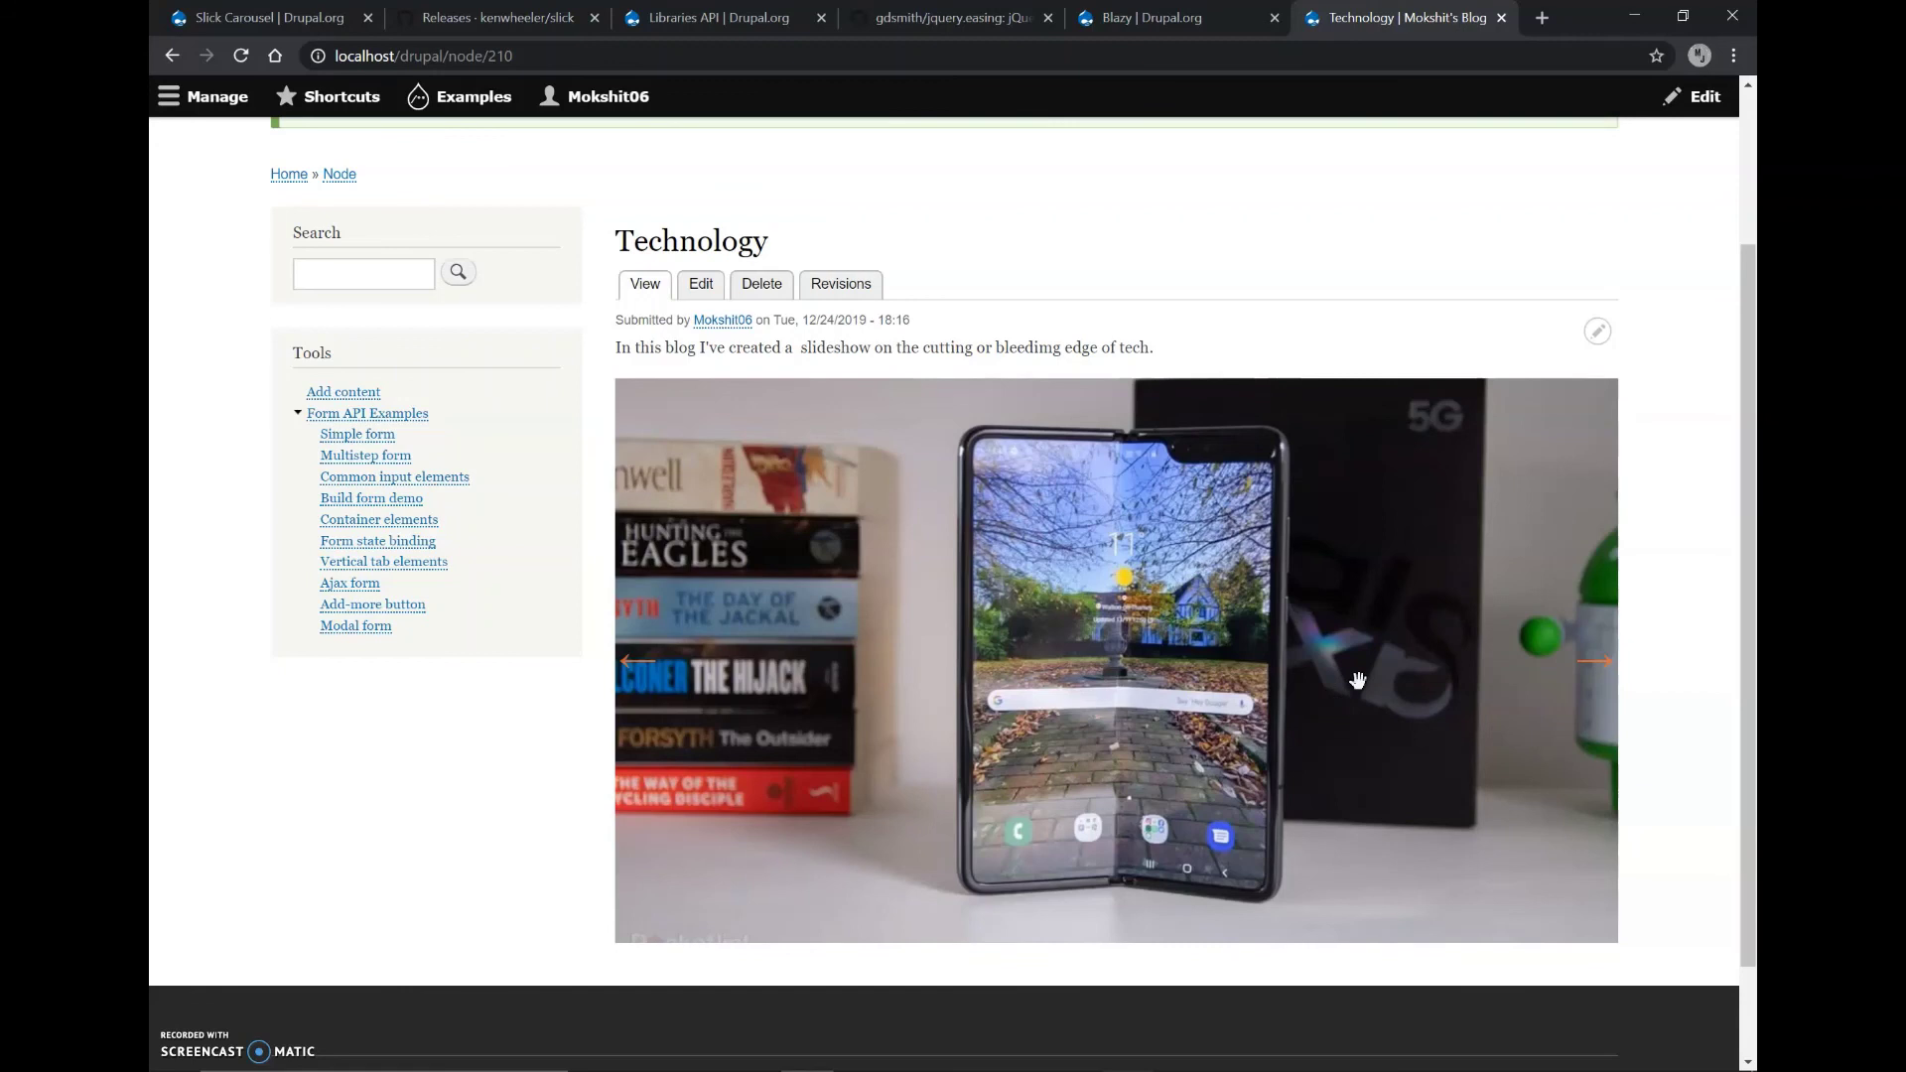
scroll(1357, 680, down, 1)
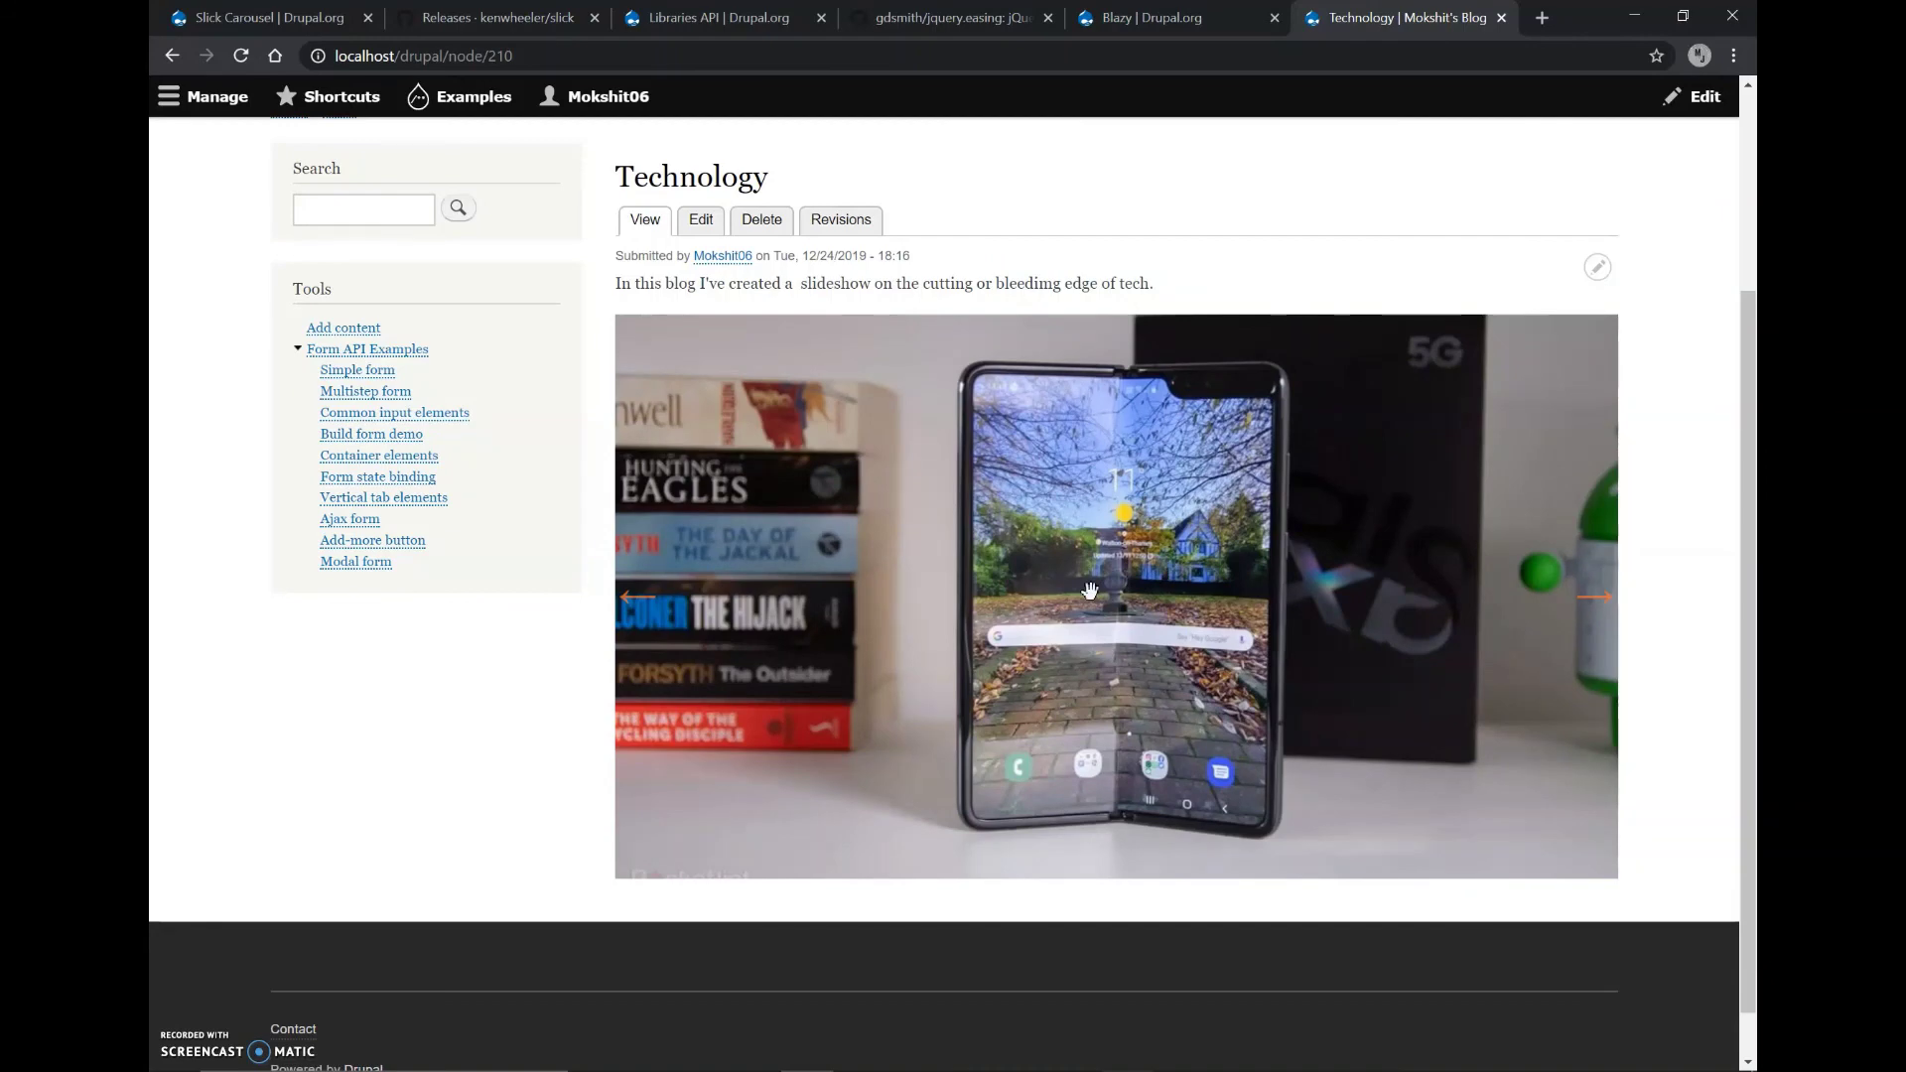
scroll(981, 602, up, 3)
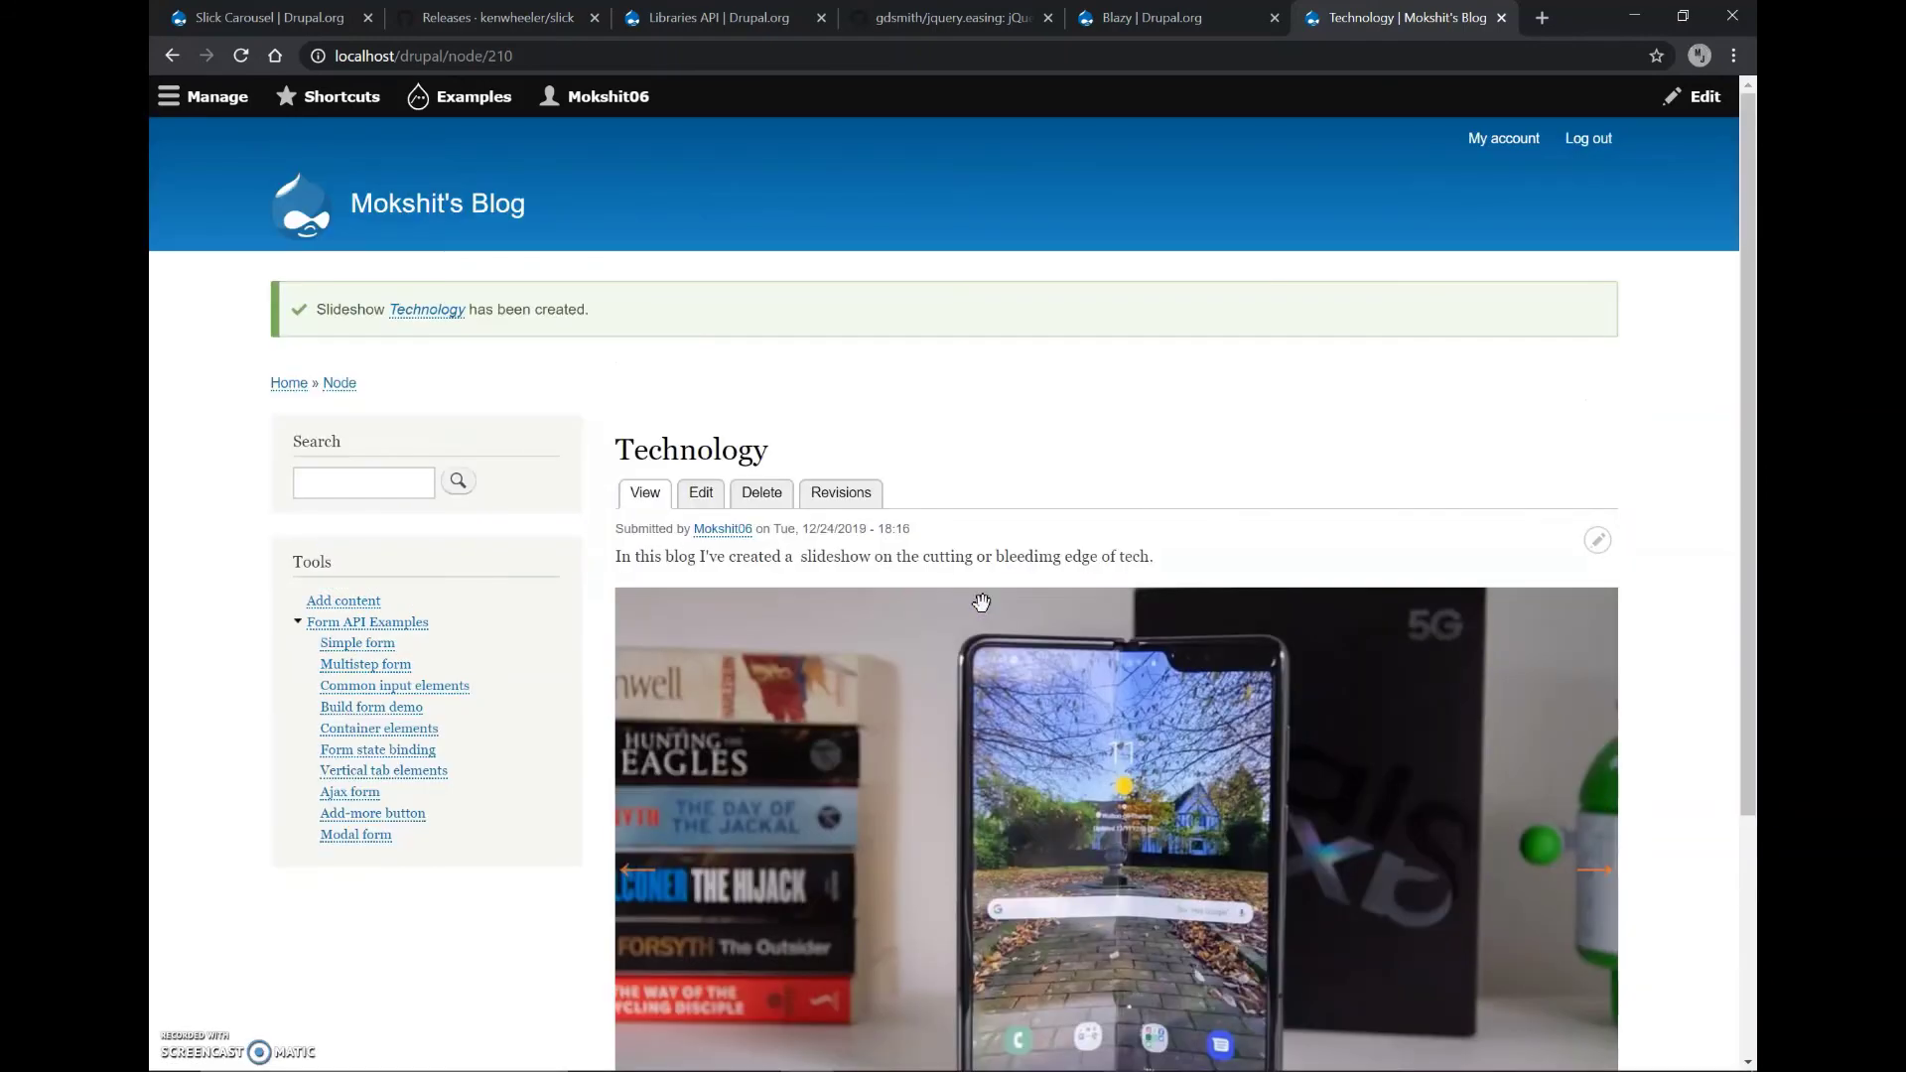
scroll(935, 550, down, 1)
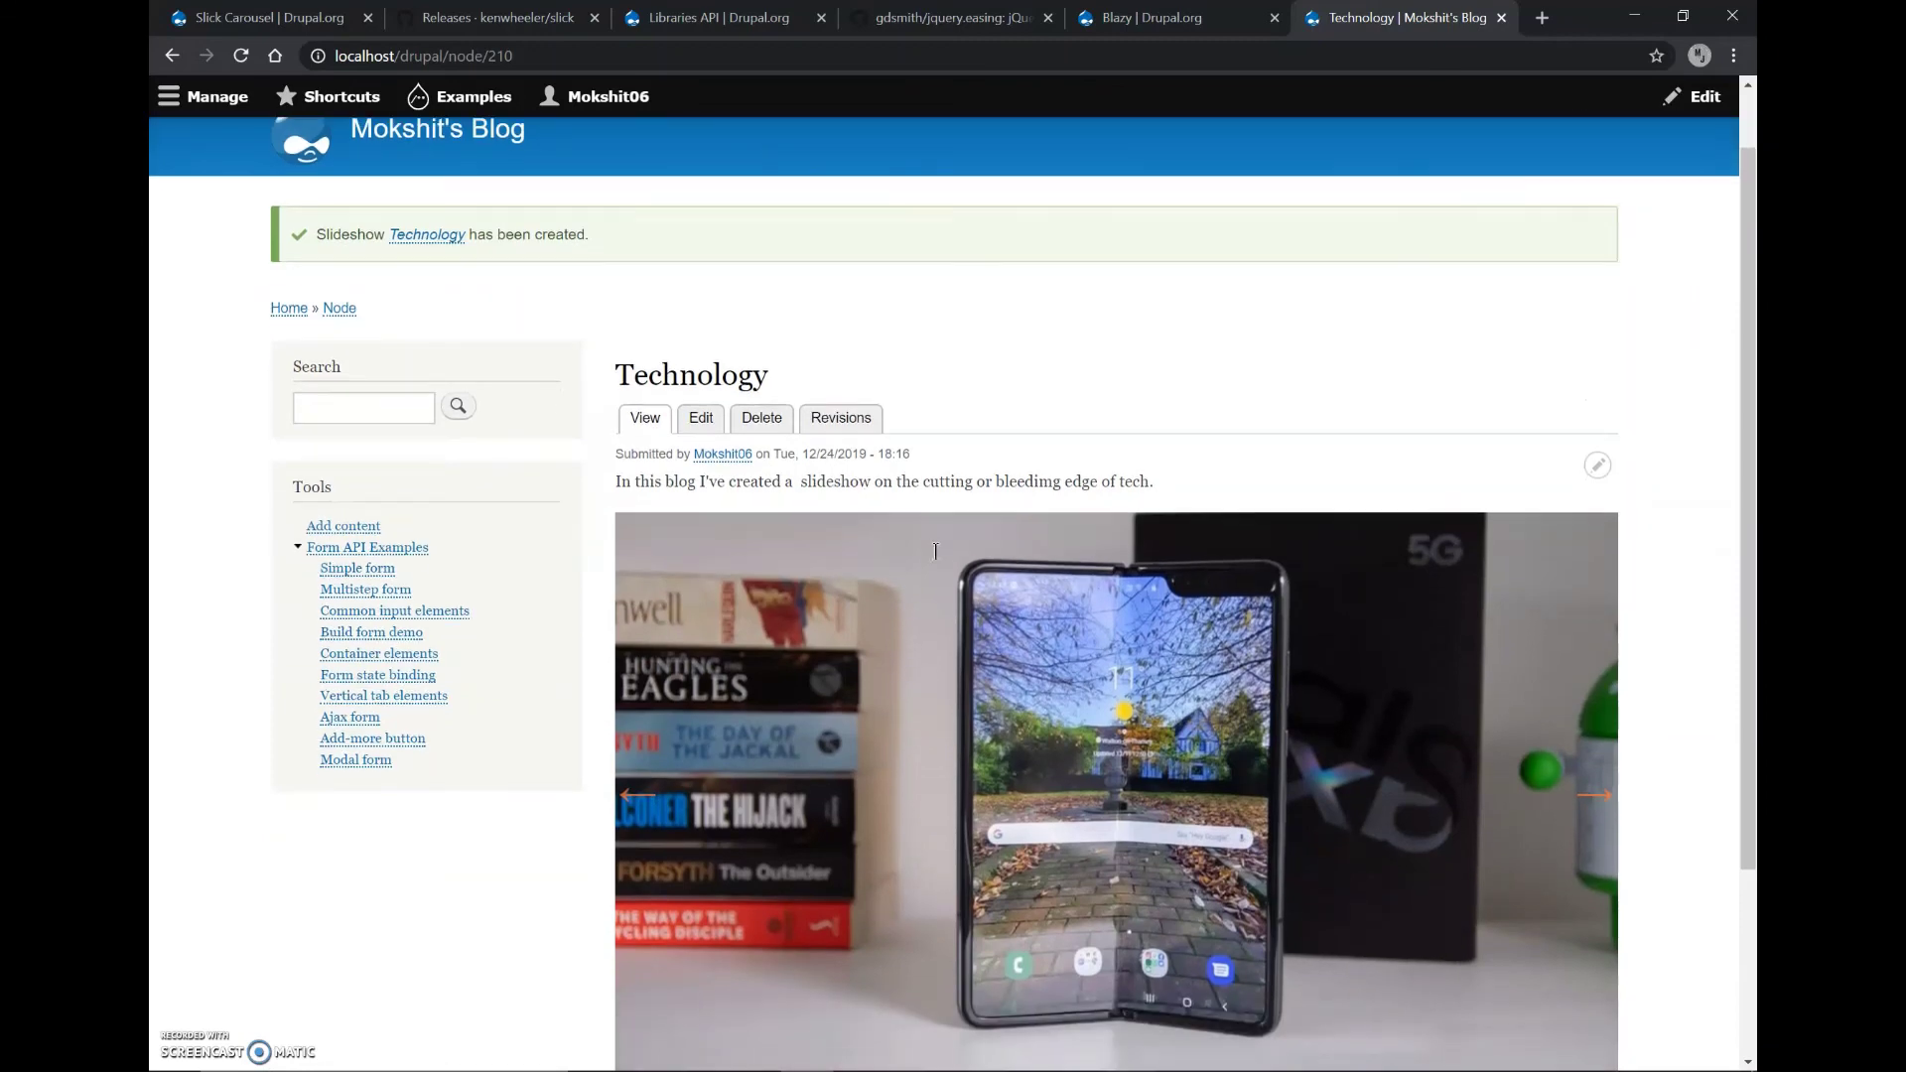
scroll(881, 500, down, 1)
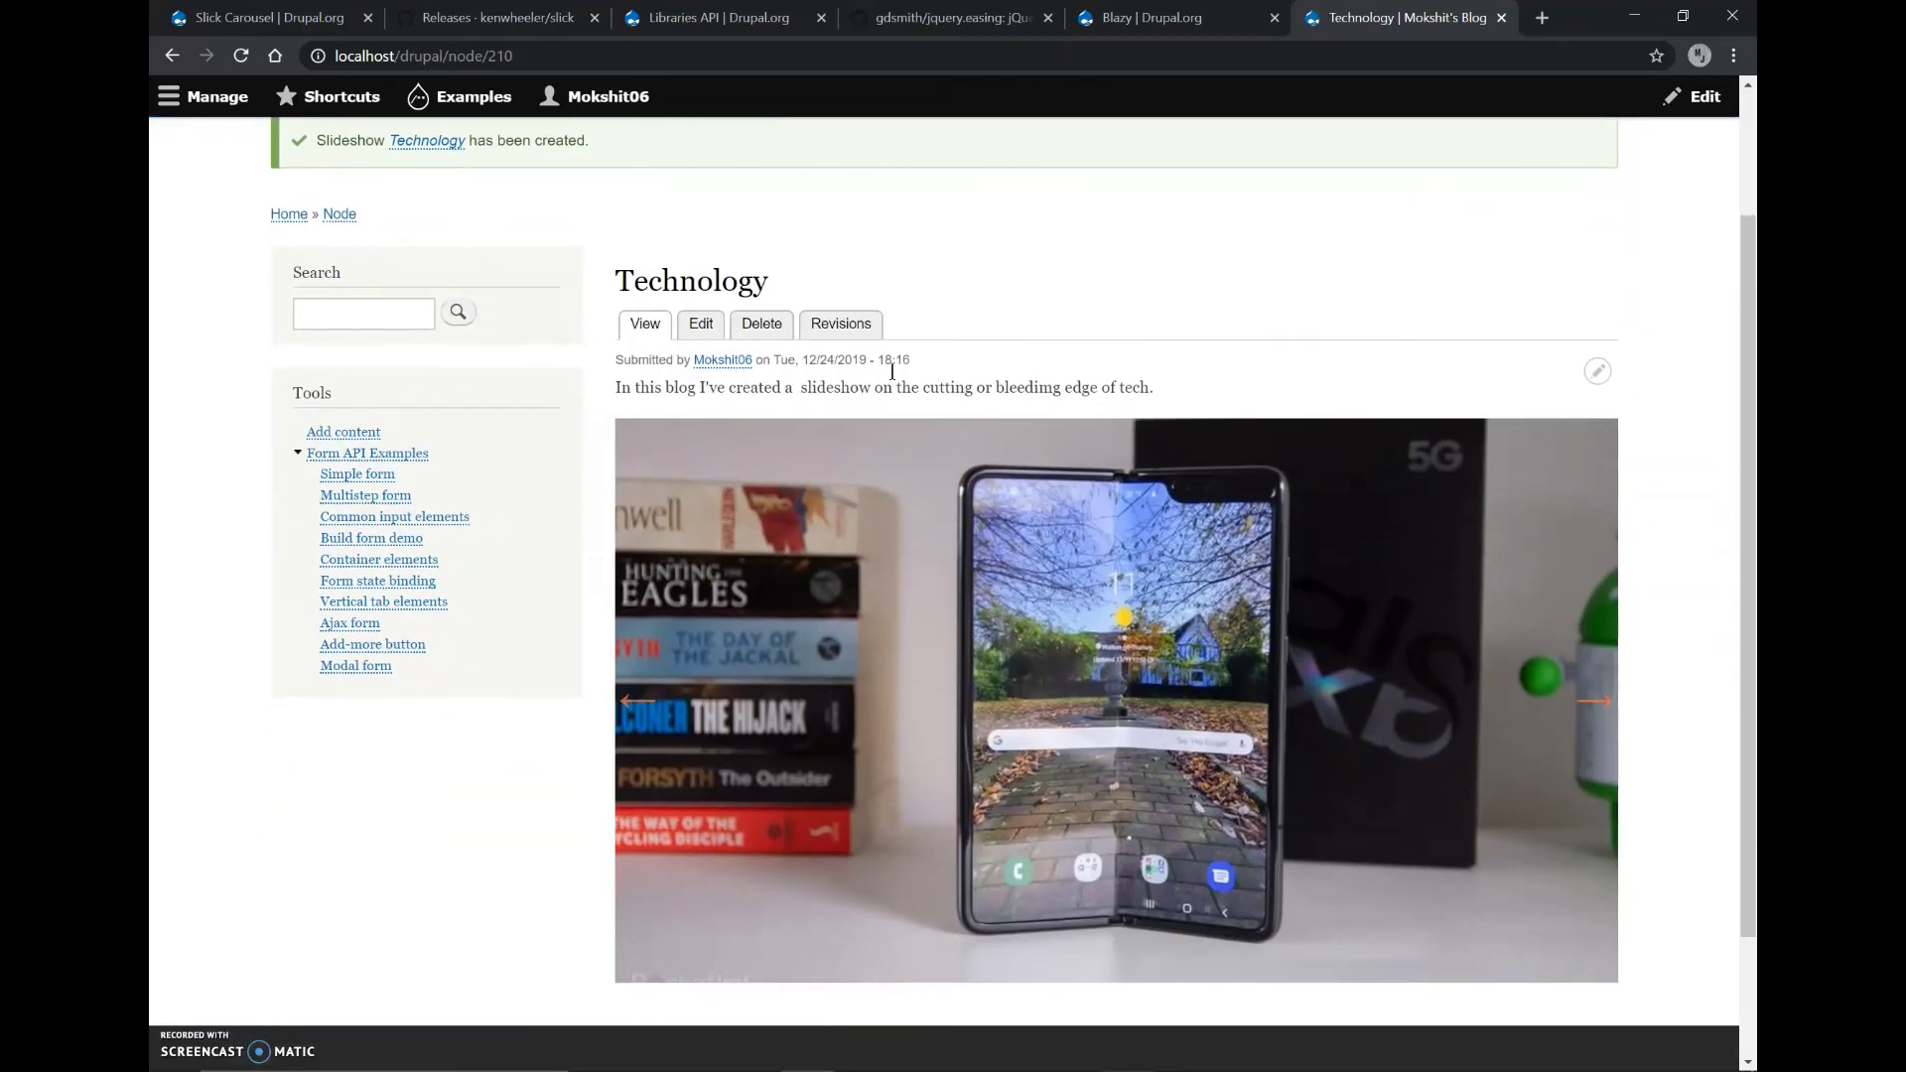